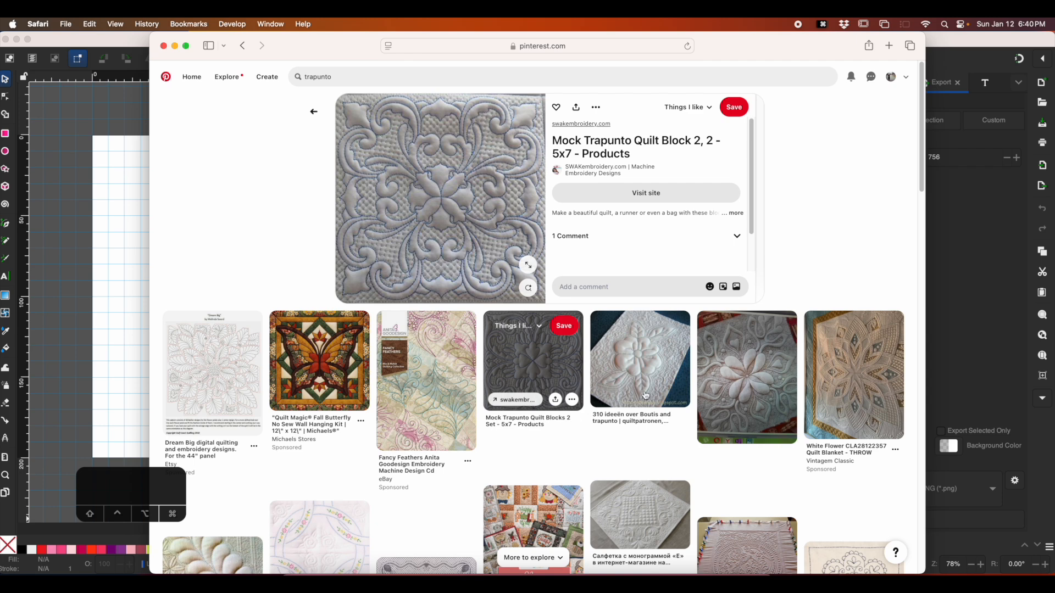
- Browse related trapunto and feather quilting pins on Pinterest, examining feather motifs and heart-shaped feather patterns
click(636, 369)
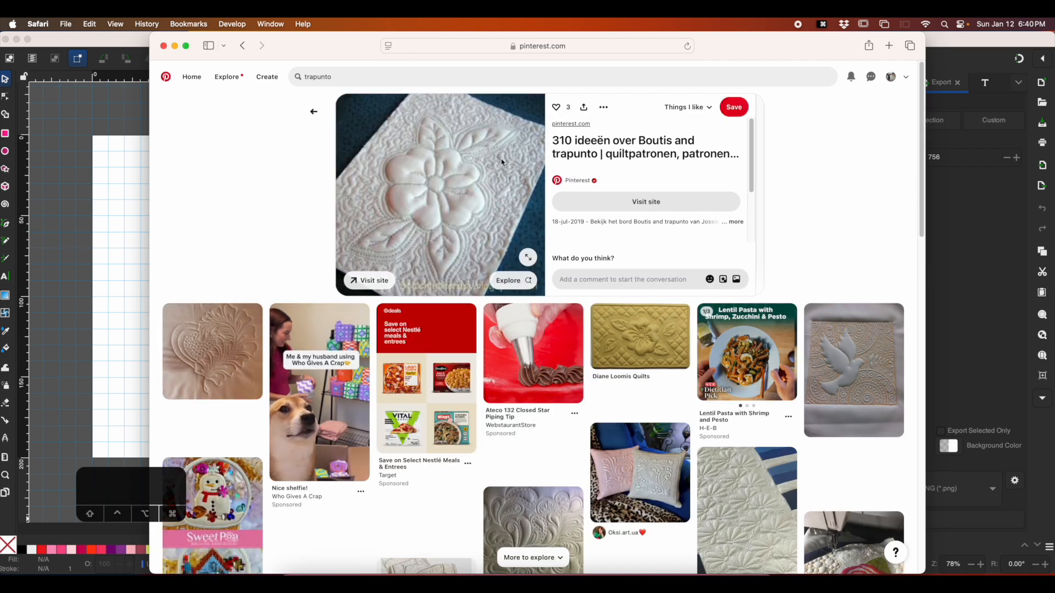
click(534, 523)
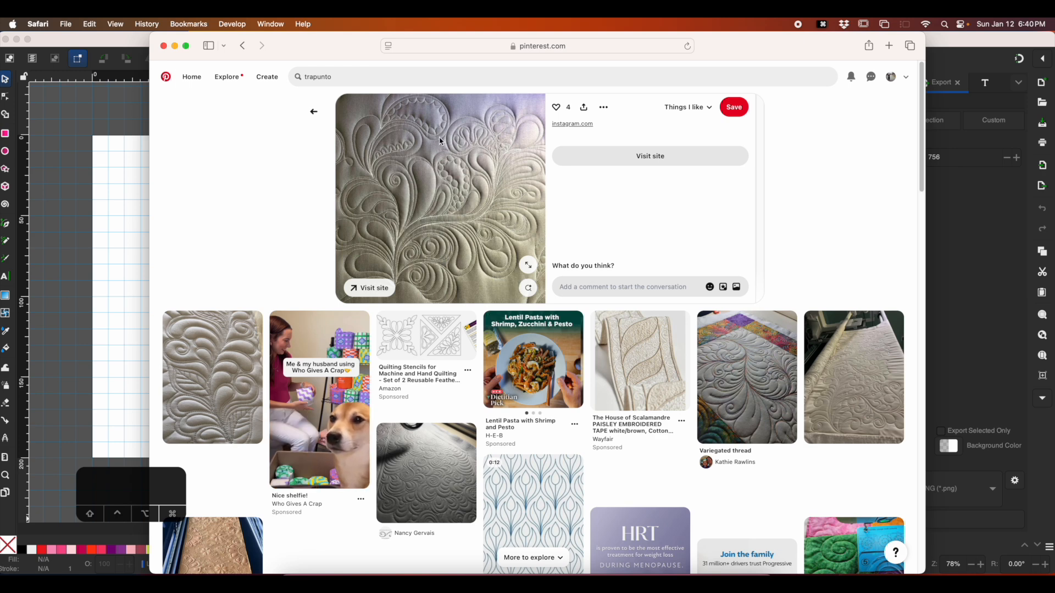
click(716, 406)
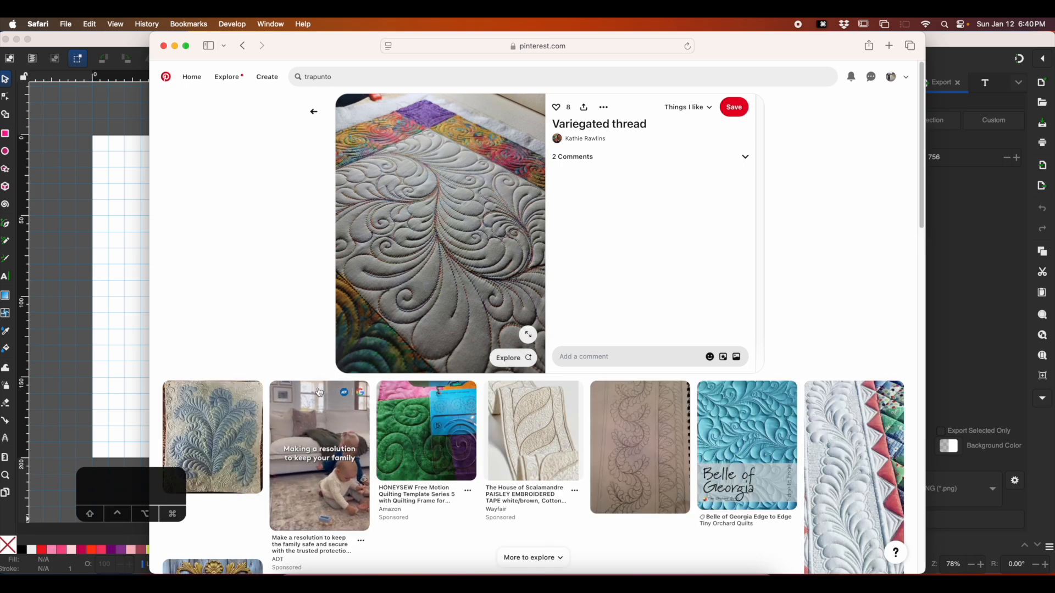
click(208, 443)
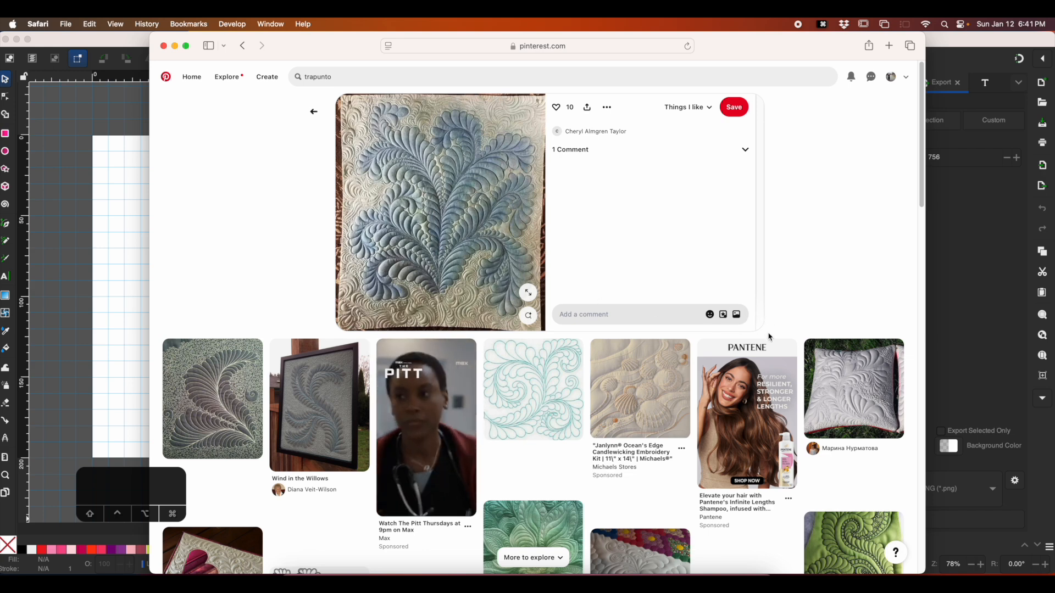
scroll(656, 354, down, 1)
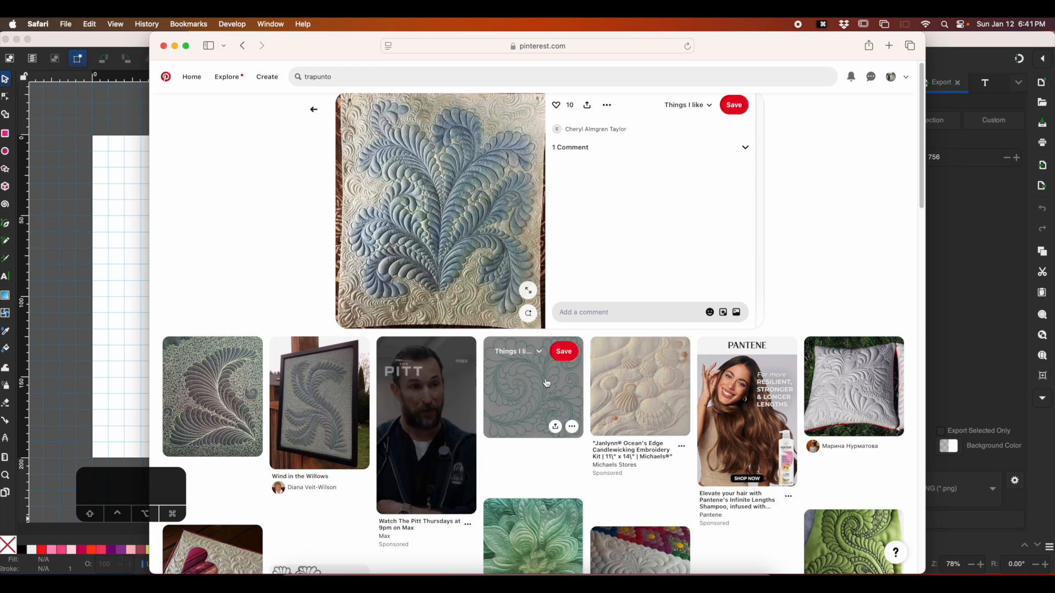
click(546, 382)
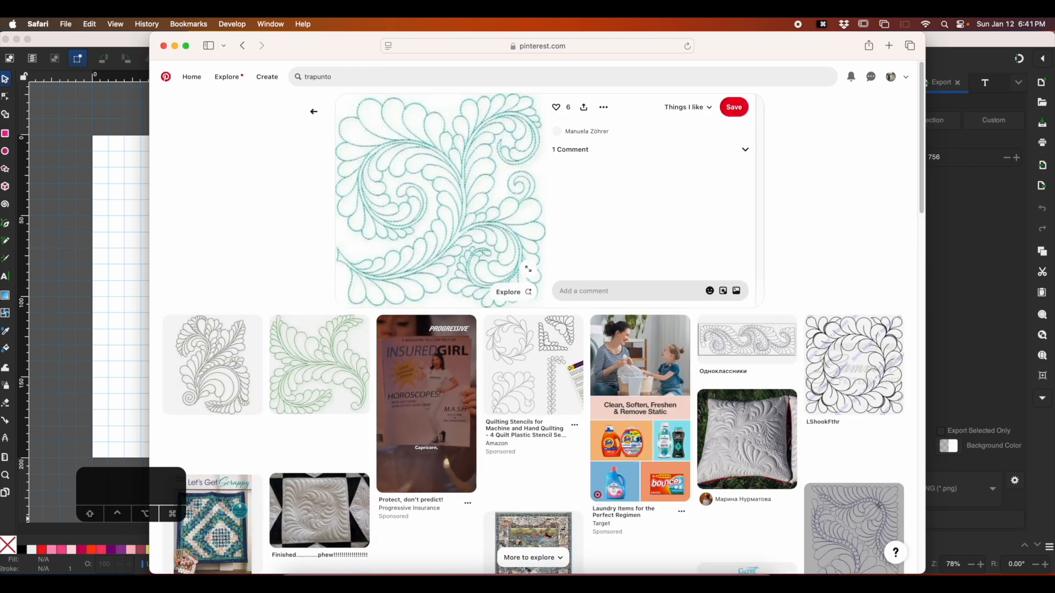
click(728, 452)
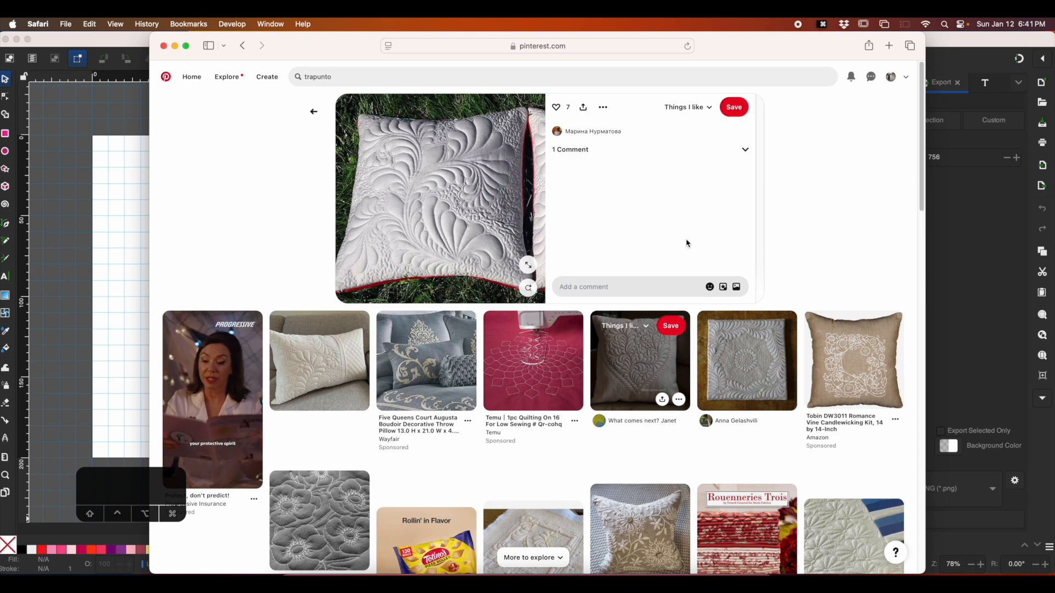
click(637, 357)
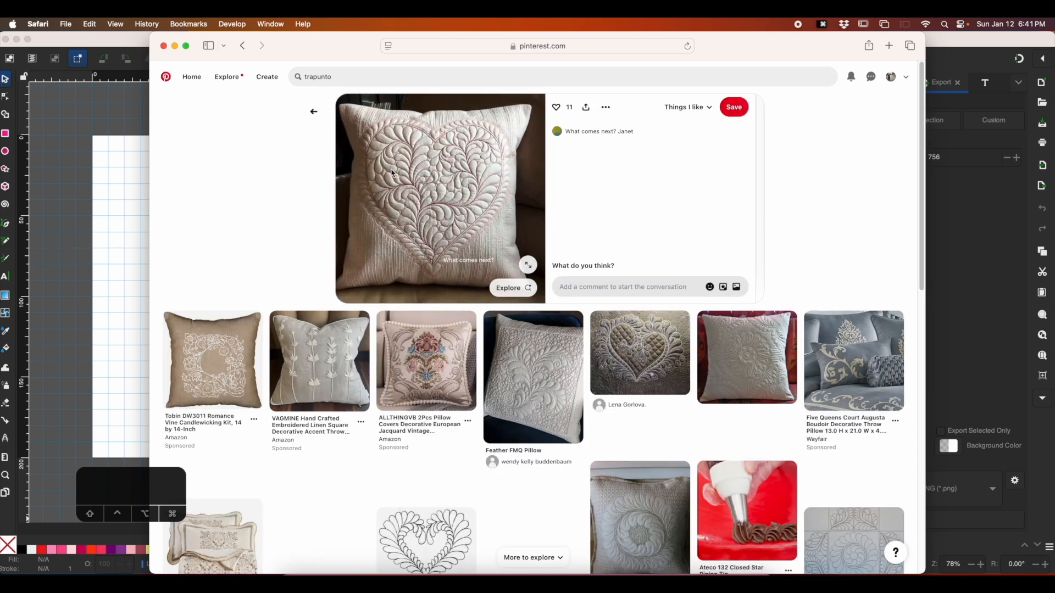
click(426, 539)
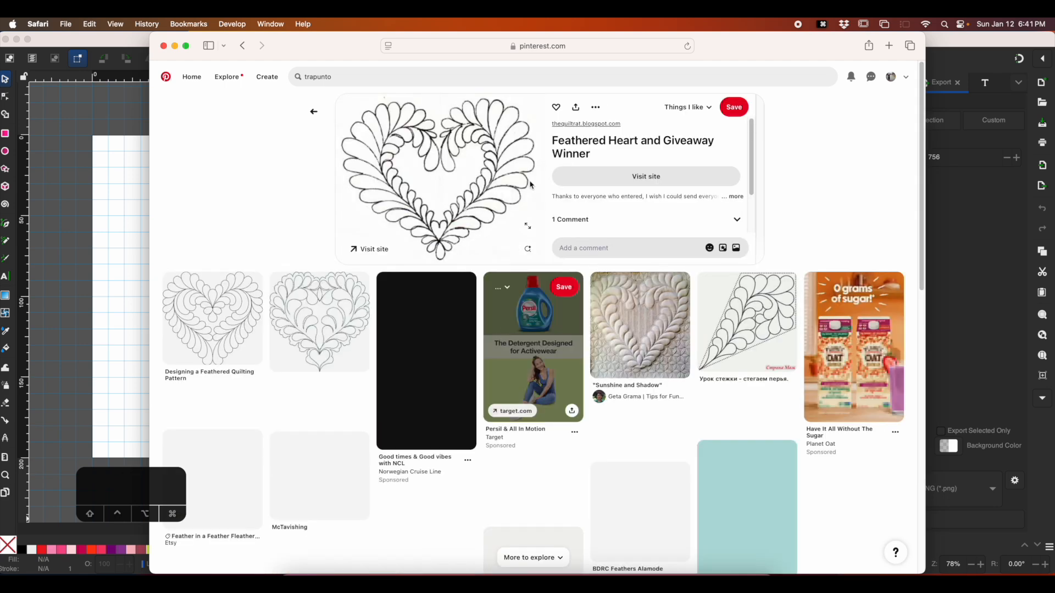
click(222, 329)
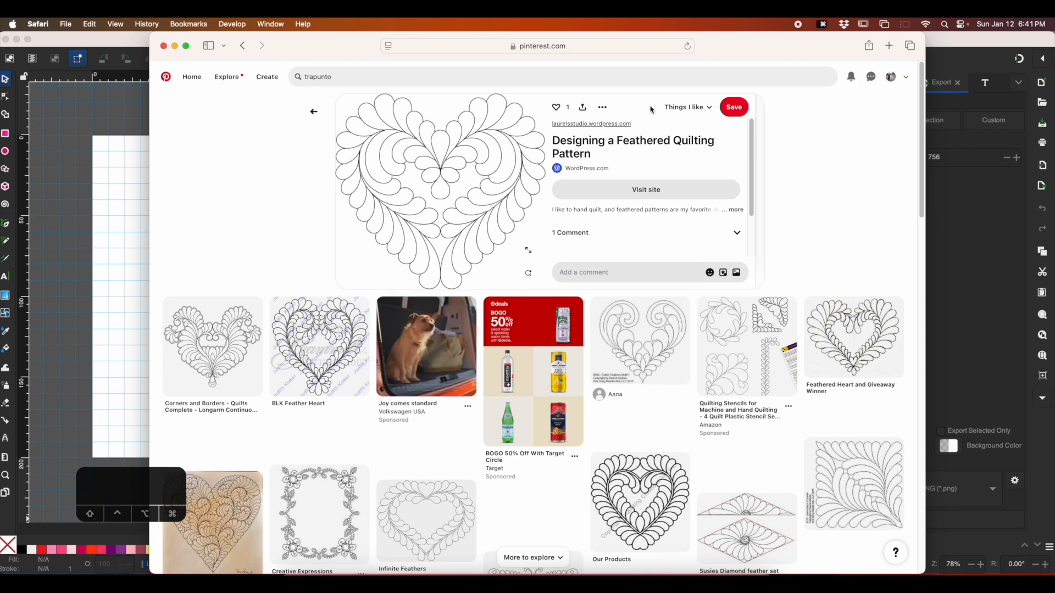
- Switch from the browser to the hearfeathers.svg drawing in Inkscape
click(73, 37)
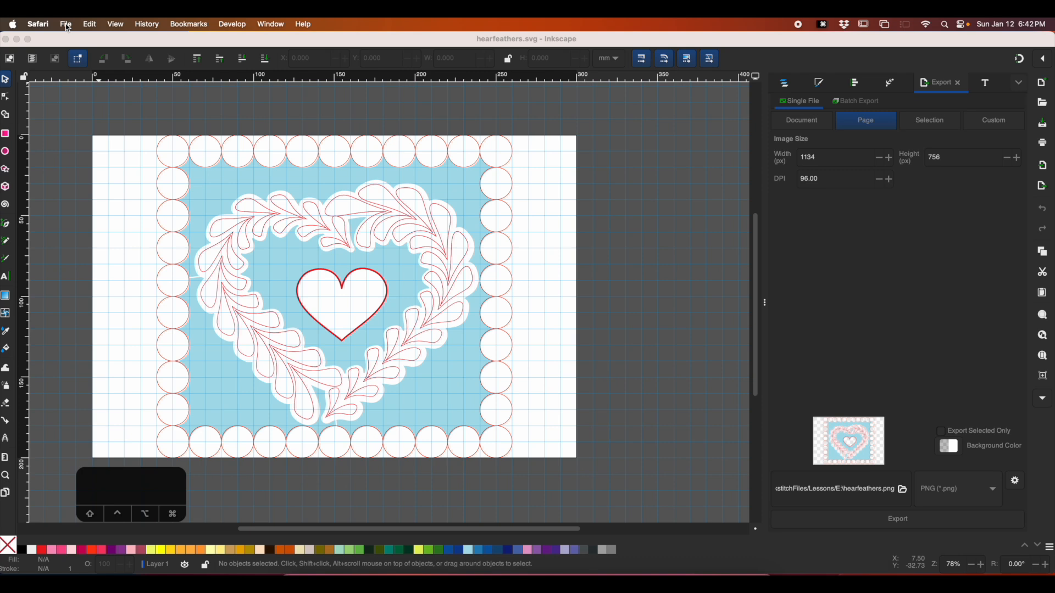
click(66, 25)
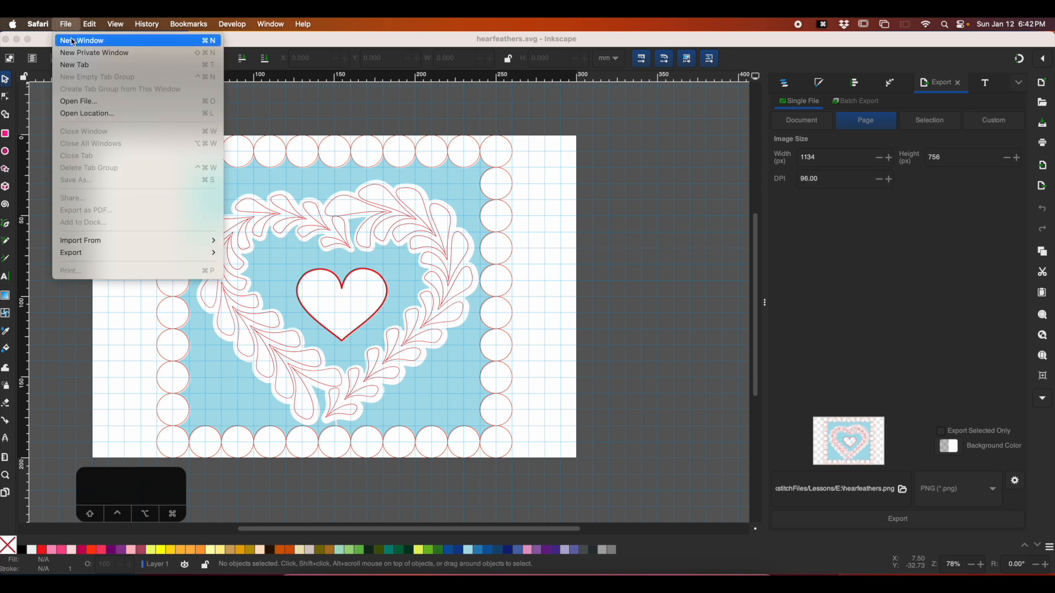
click(237, 162)
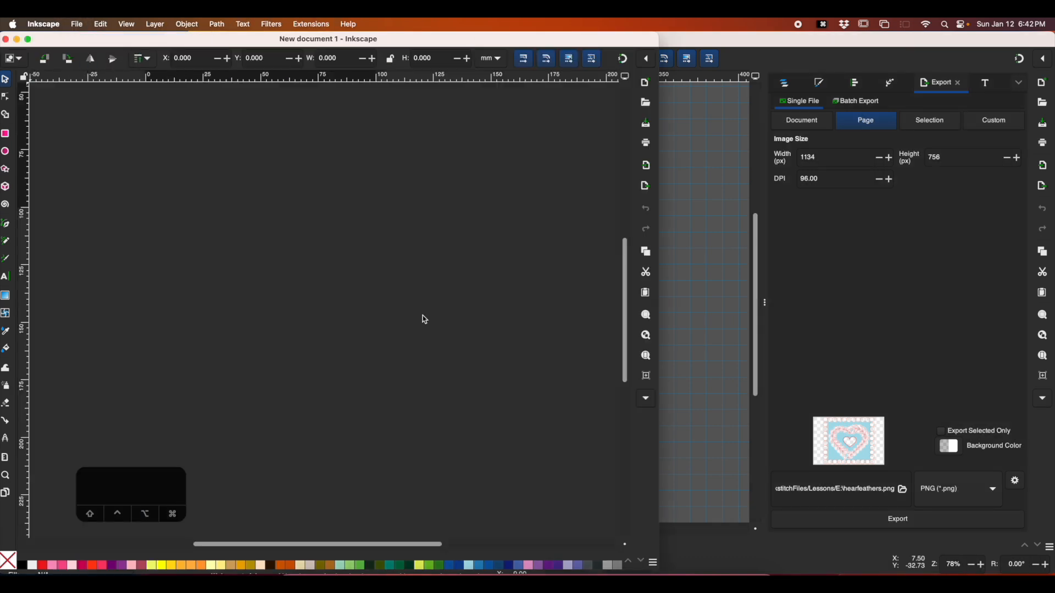
double_click(429, 39)
scroll(339, 242, up, 5)
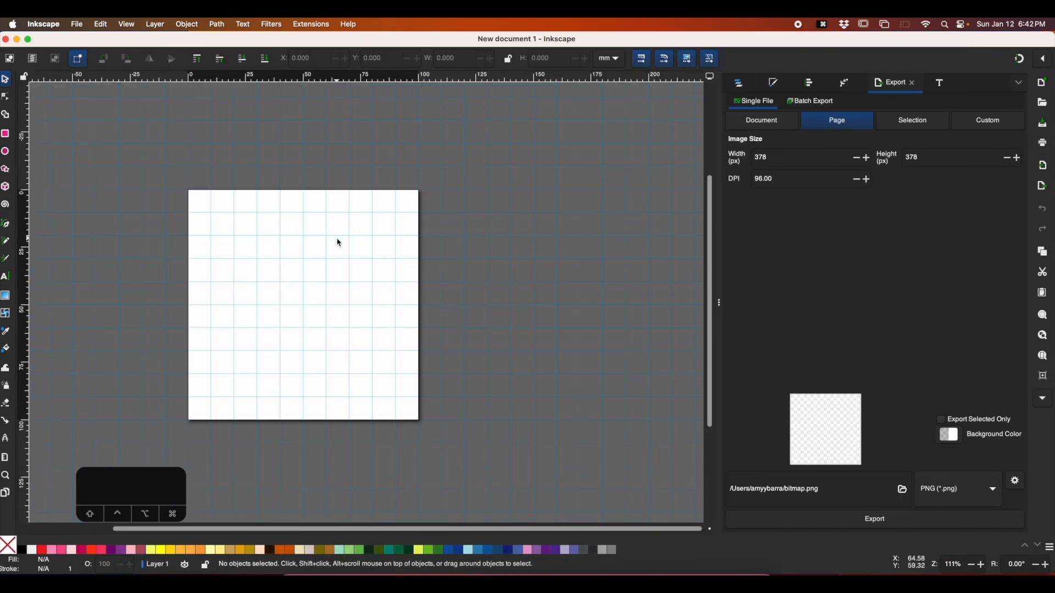
click(7, 40)
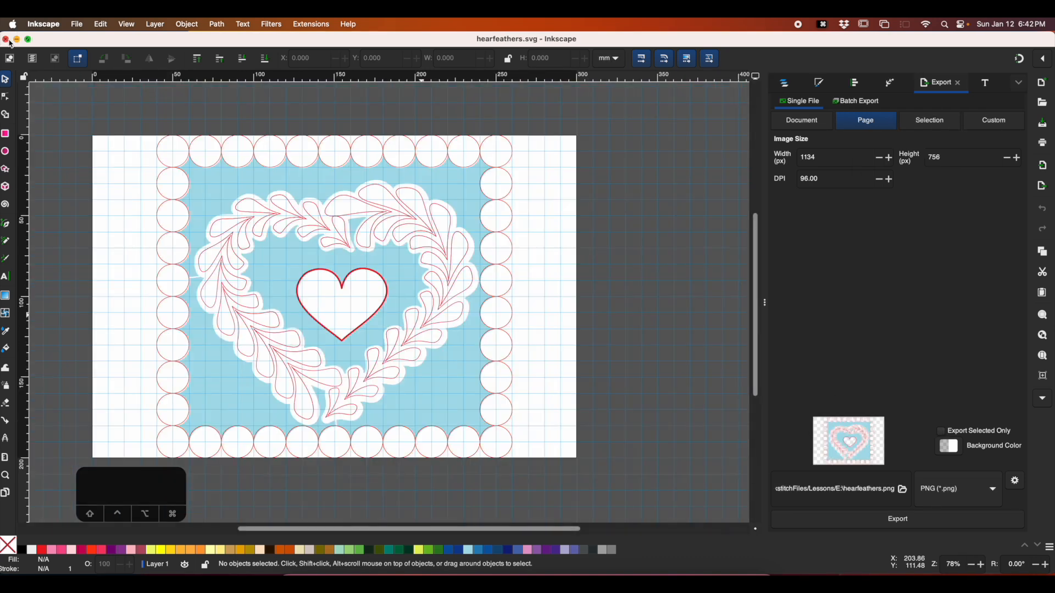
- Create a new document from the custom 300x200 Hoop template and enlarge its window to fill the screen
click(77, 25)
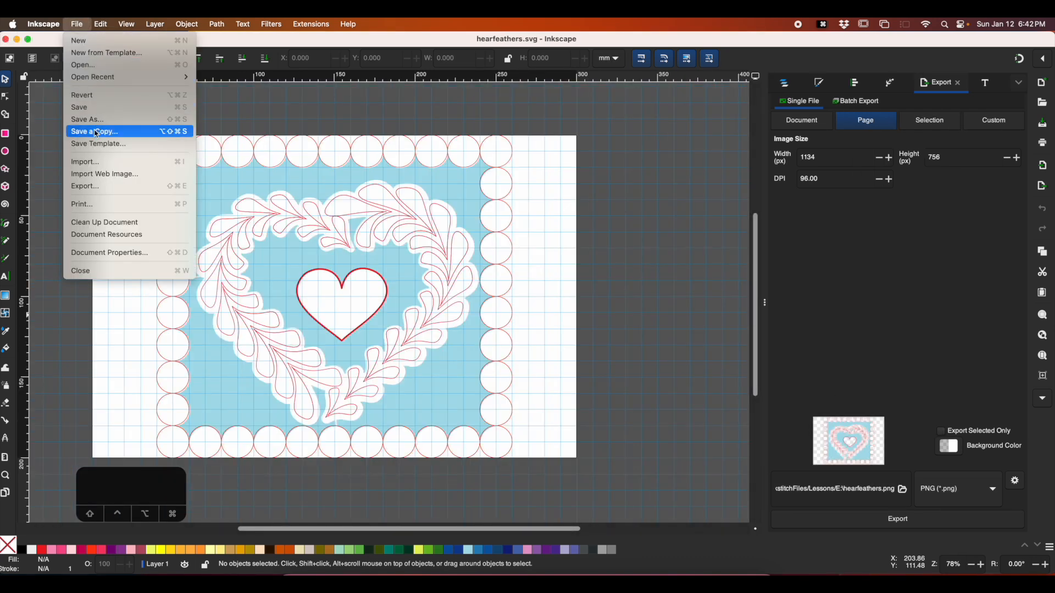
click(99, 53)
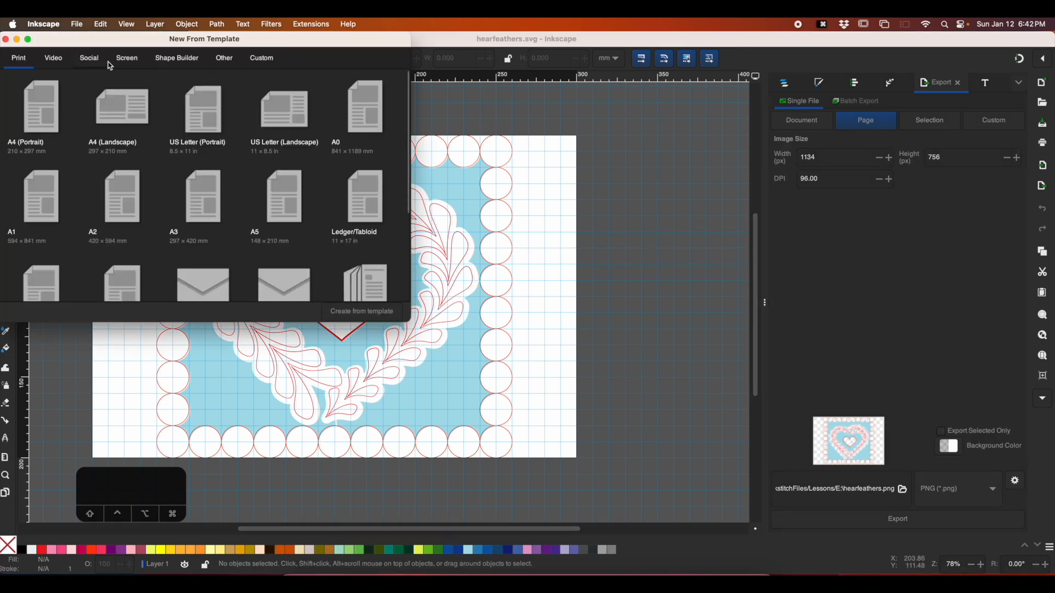
click(247, 59)
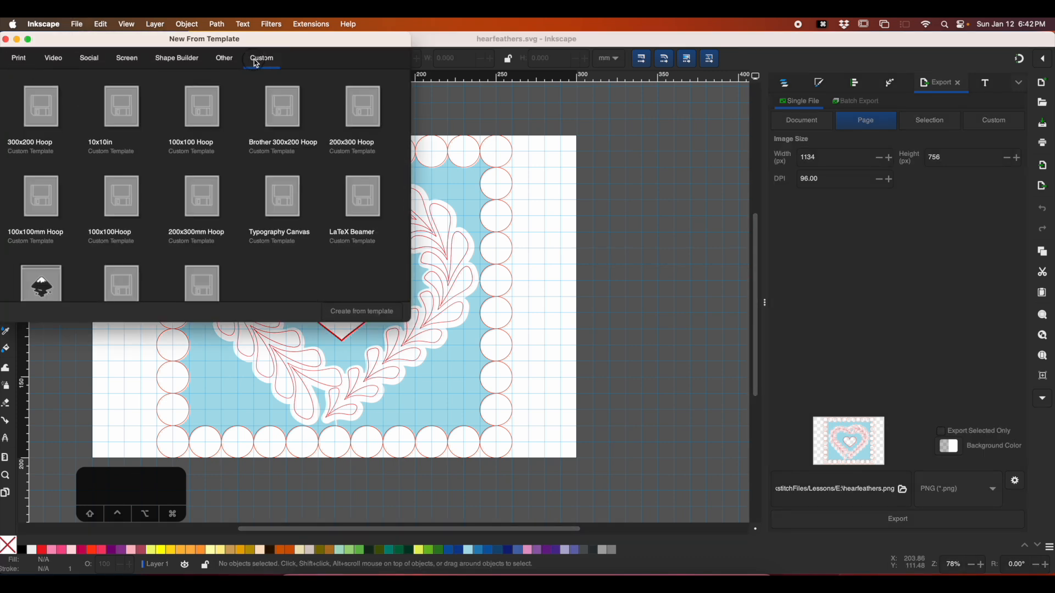
click(44, 110)
double_click(82, 156)
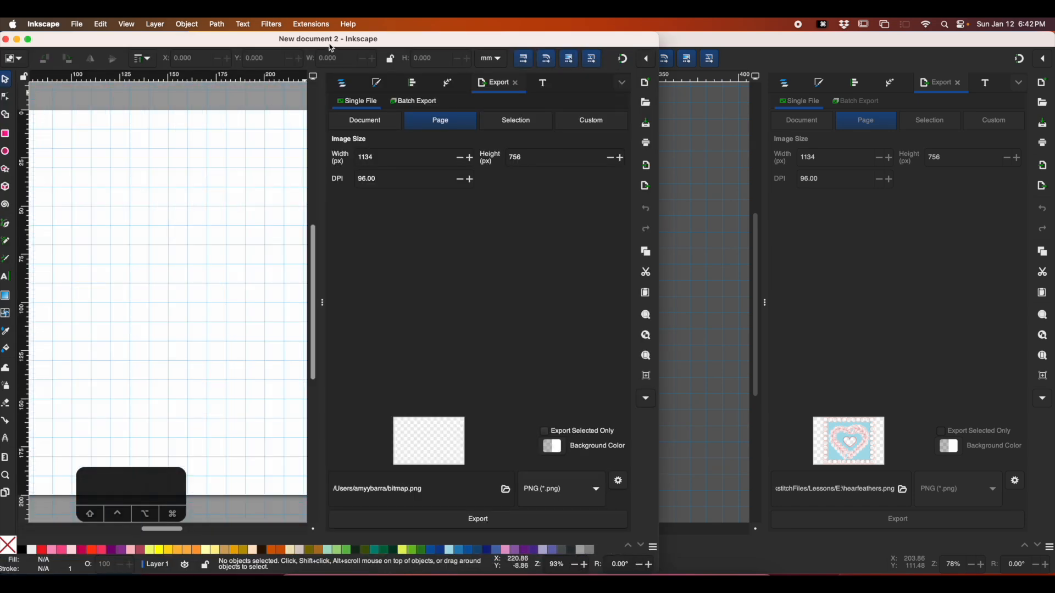
double_click(331, 44)
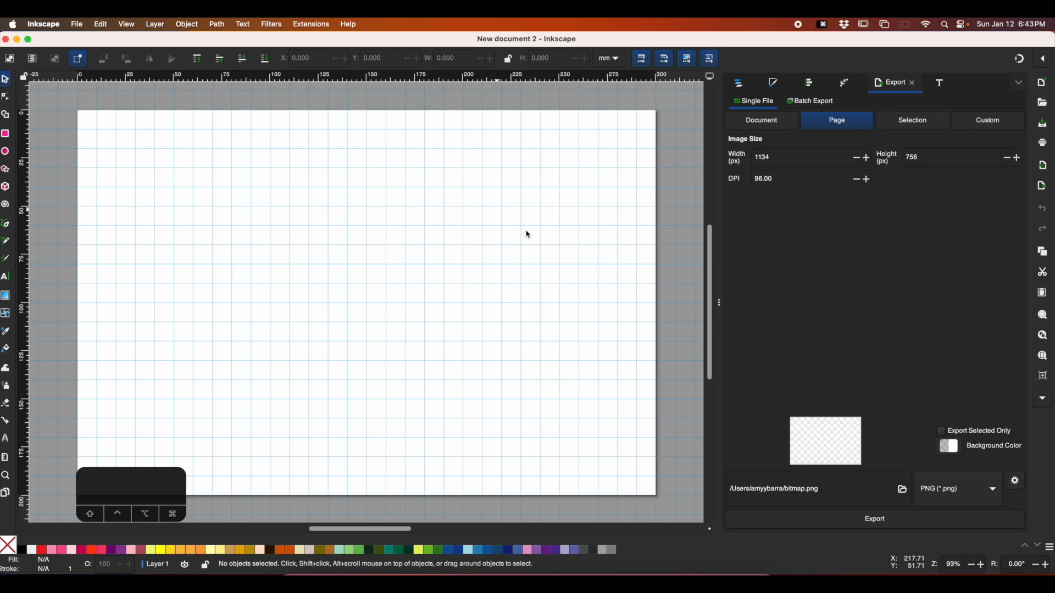
- Enable snapping and draw a circle 20 mm in diameter in the upper middle part of the page
click(1025, 62)
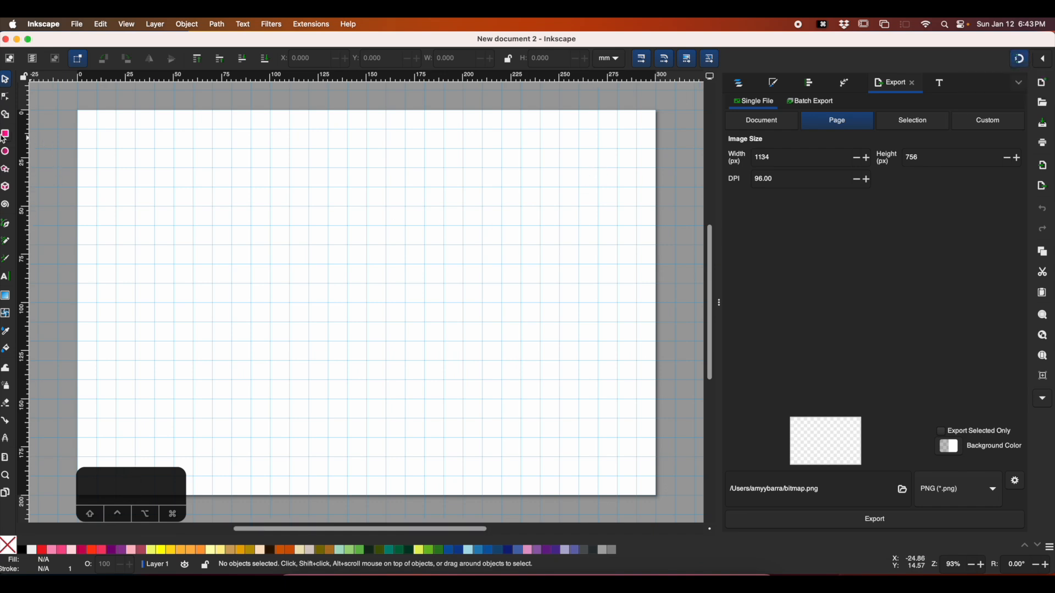
click(6, 151)
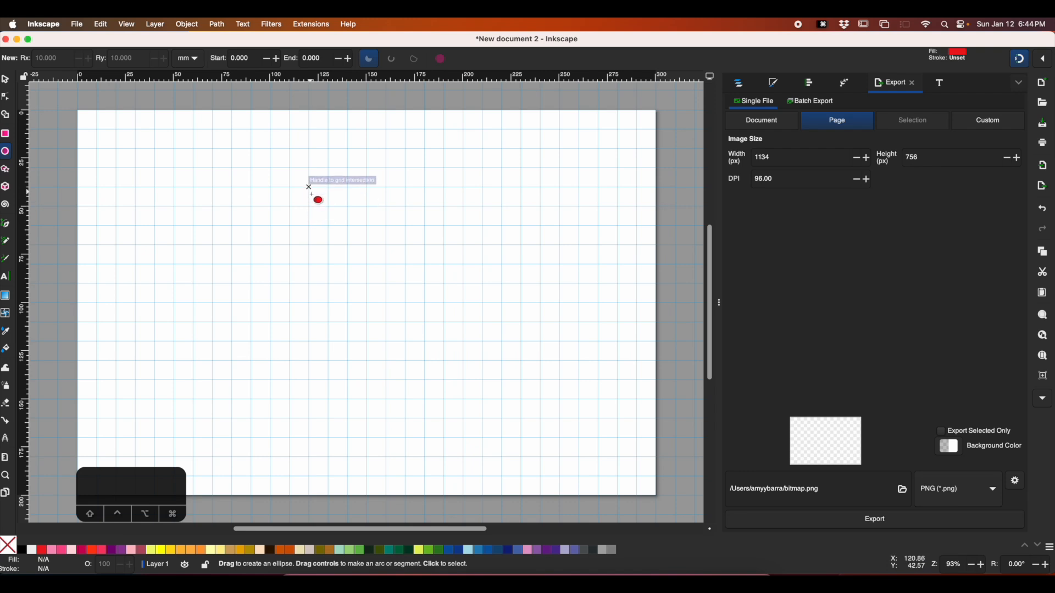
drag(308, 207, 348, 245)
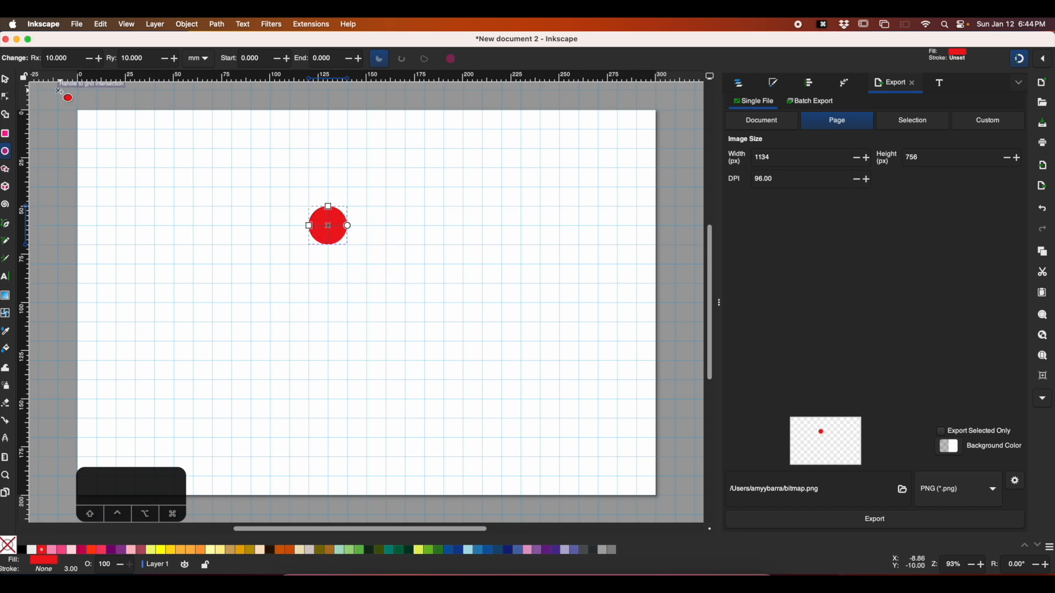
- Move the circle to X 100 mm, then place a duplicate touching its right side at X 120 mm
click(6, 81)
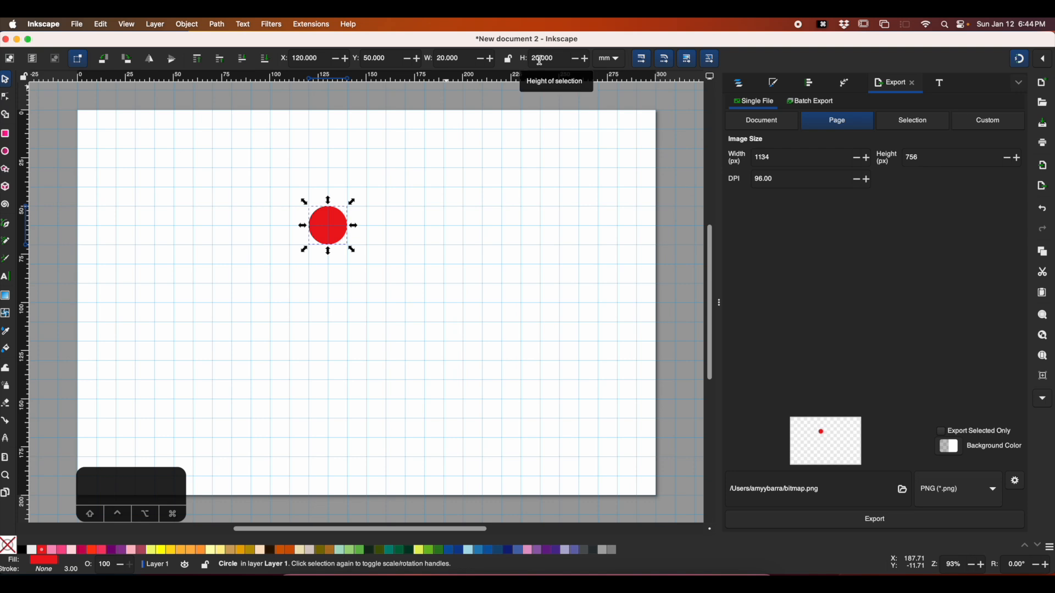
drag(328, 232, 290, 232)
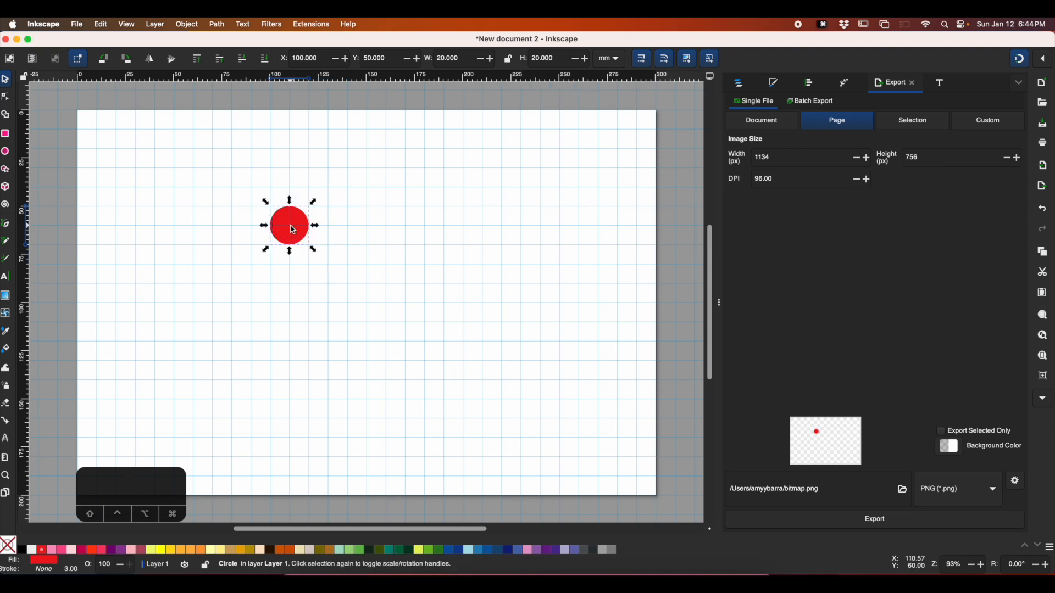
key(alt)
key(super+d)
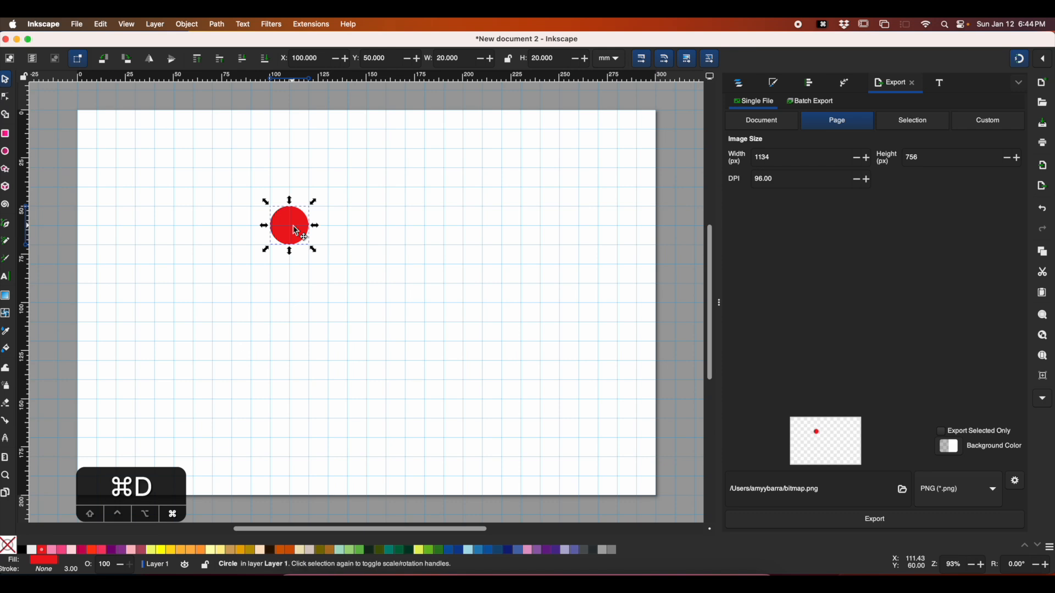
drag(296, 231, 338, 231)
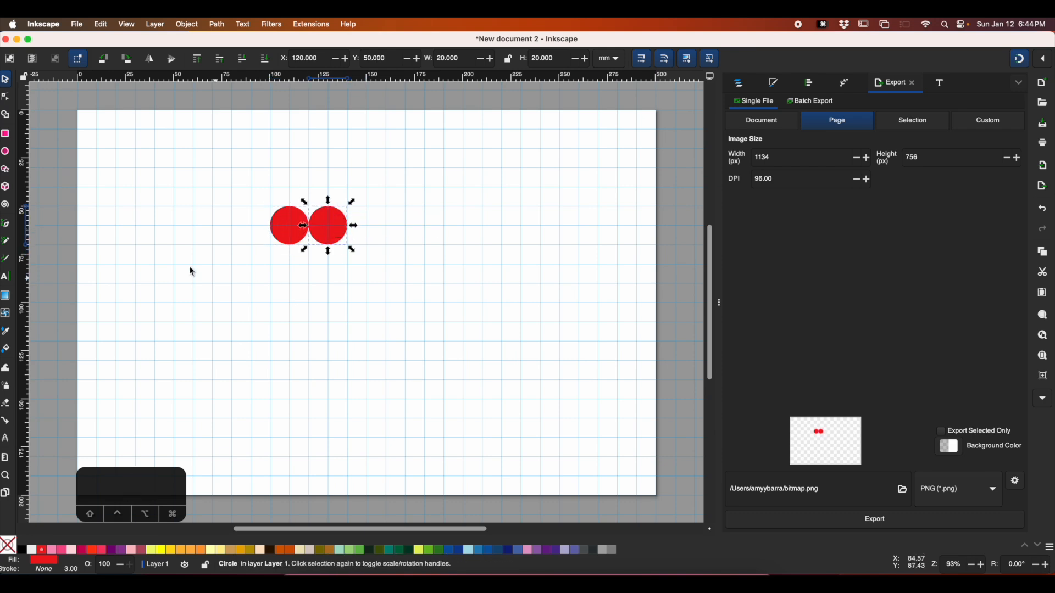
- Draw a 20 mm square centred below the two circles at X 110, Y 80 mm and fill it dark blue
click(6, 134)
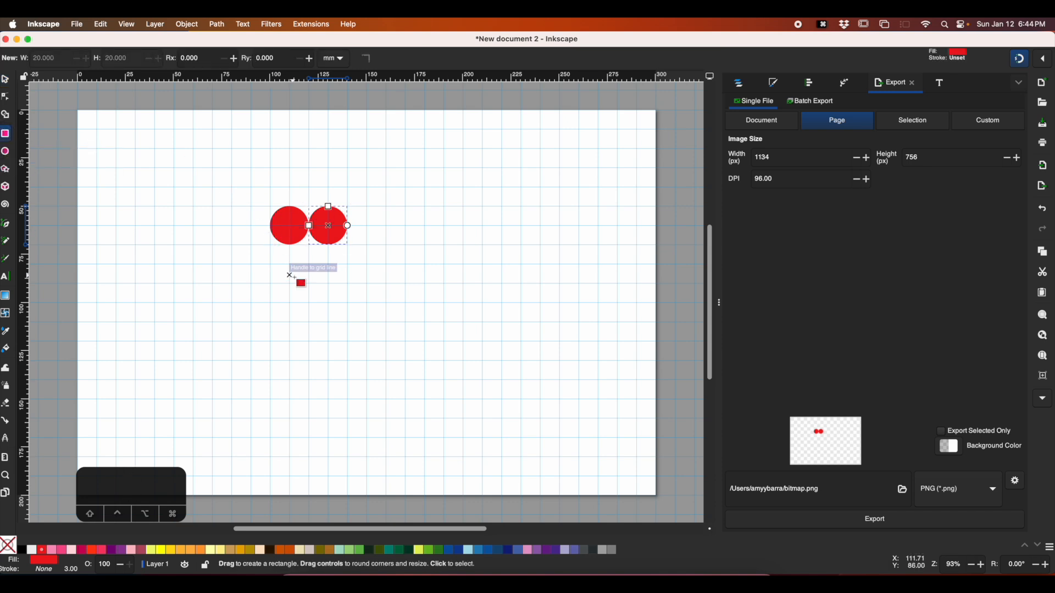
drag(289, 264, 328, 303)
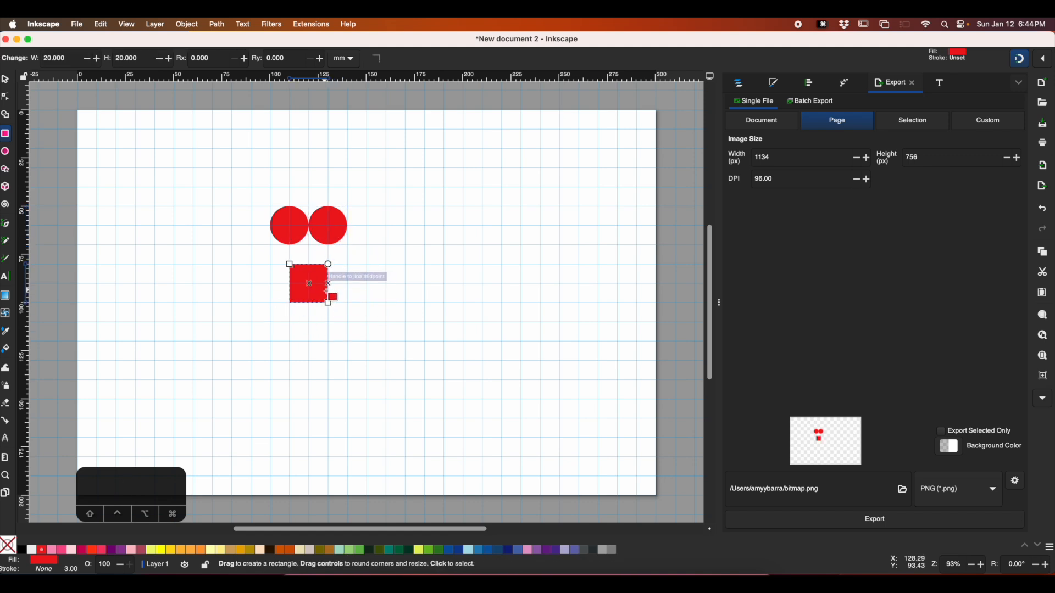
click(6, 78)
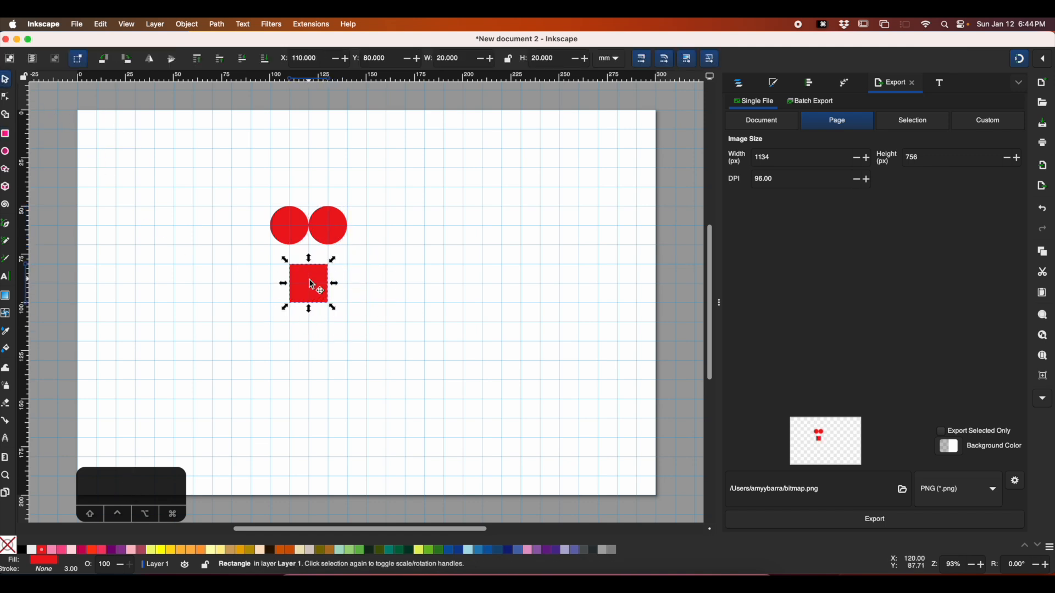
click(448, 550)
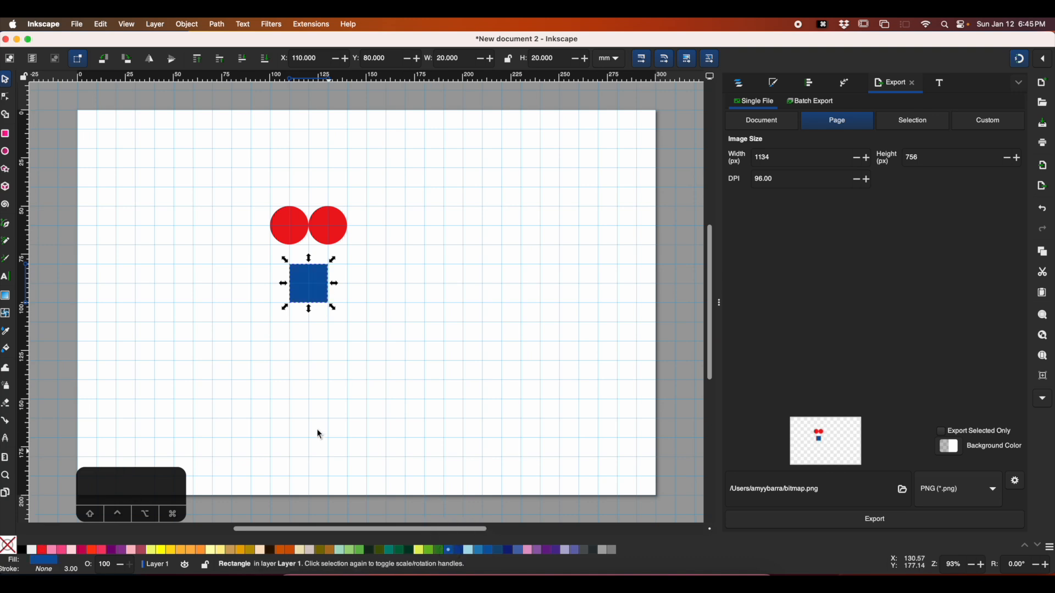
- Centre one circle on the square's left edge and the other on its top edge to form a tilted heart
click(288, 224)
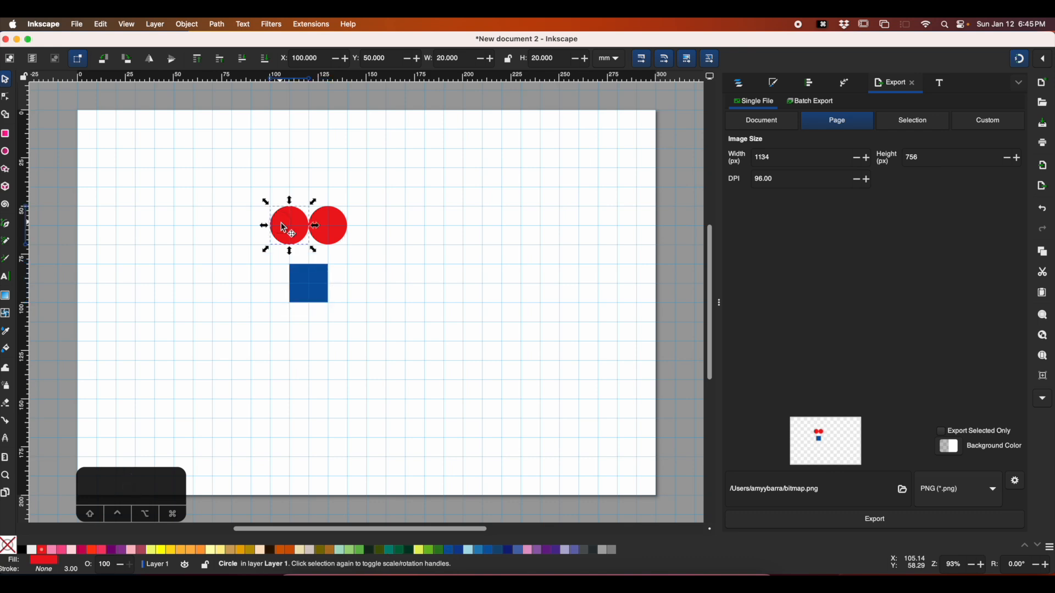
drag(285, 218, 283, 280)
drag(337, 223, 305, 265)
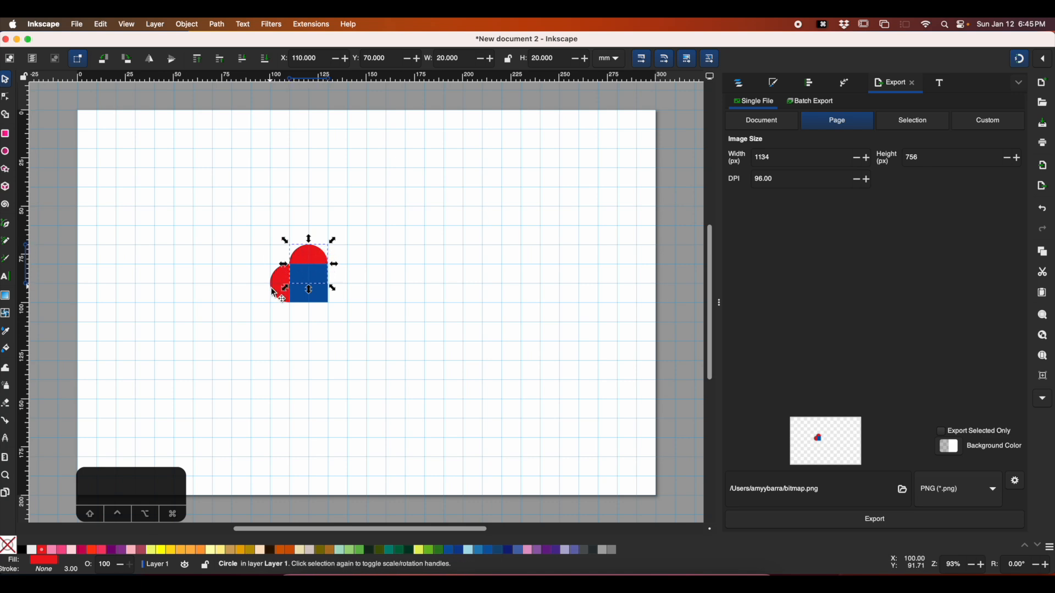
key(Escape)
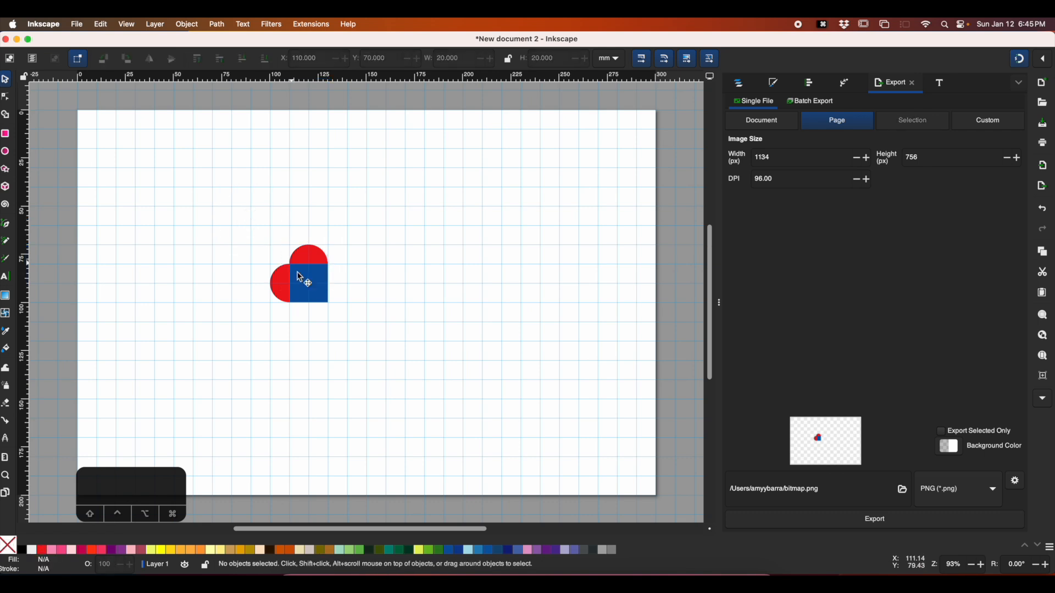
- Unite the two circles and the square into a single heart path
drag(248, 231, 357, 327)
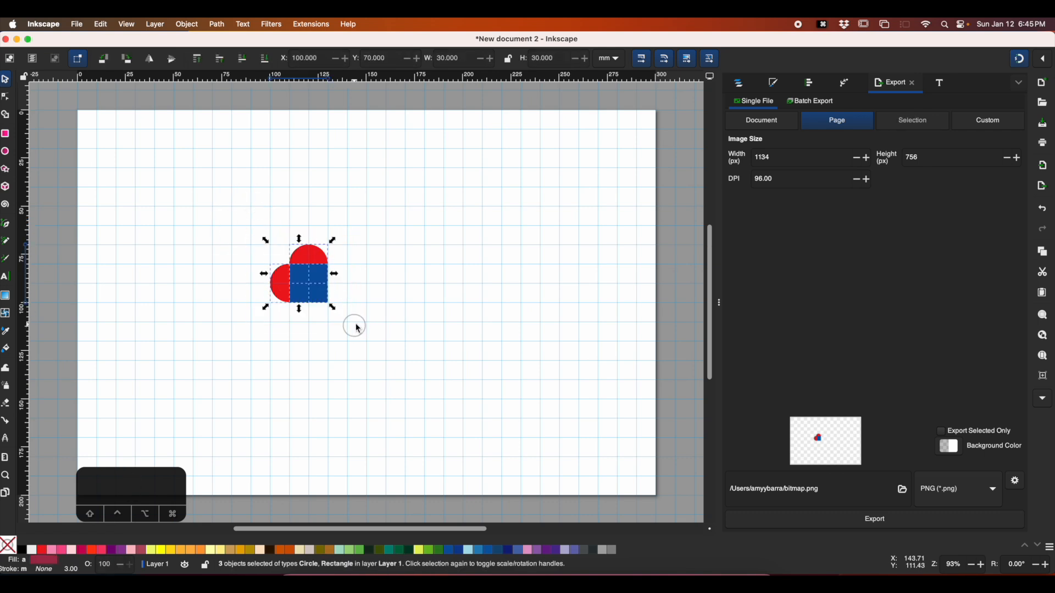
click(218, 24)
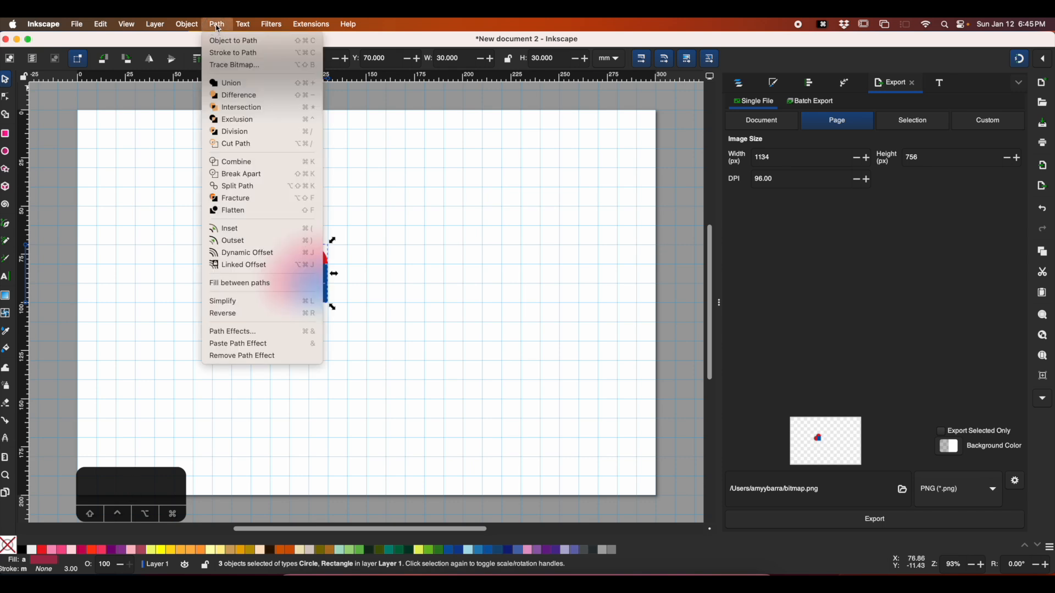
click(236, 83)
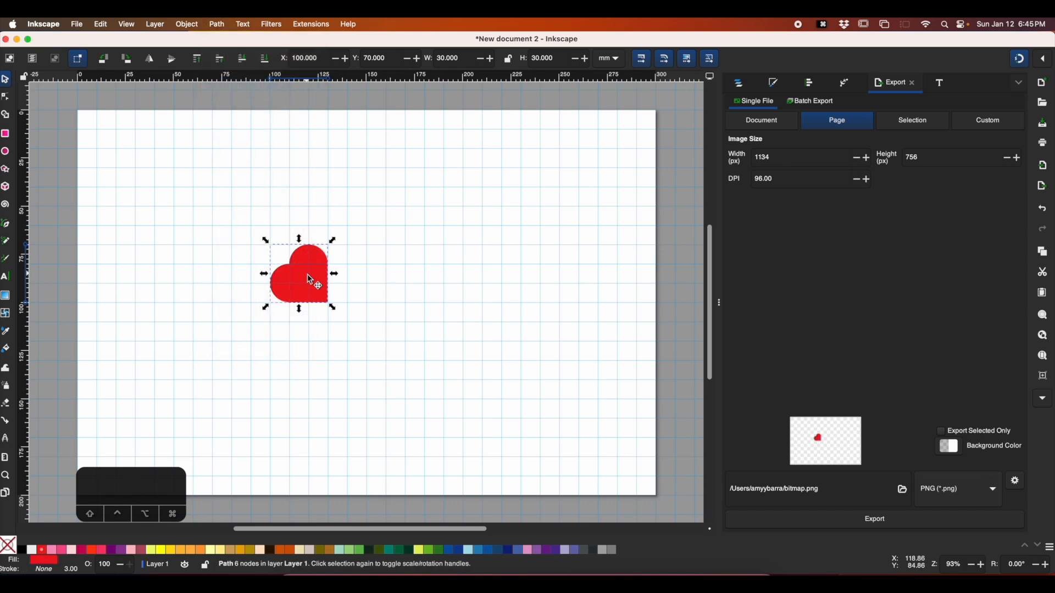
- Rotate the heart clockwise until it stands upright with its point straight down
click(312, 273)
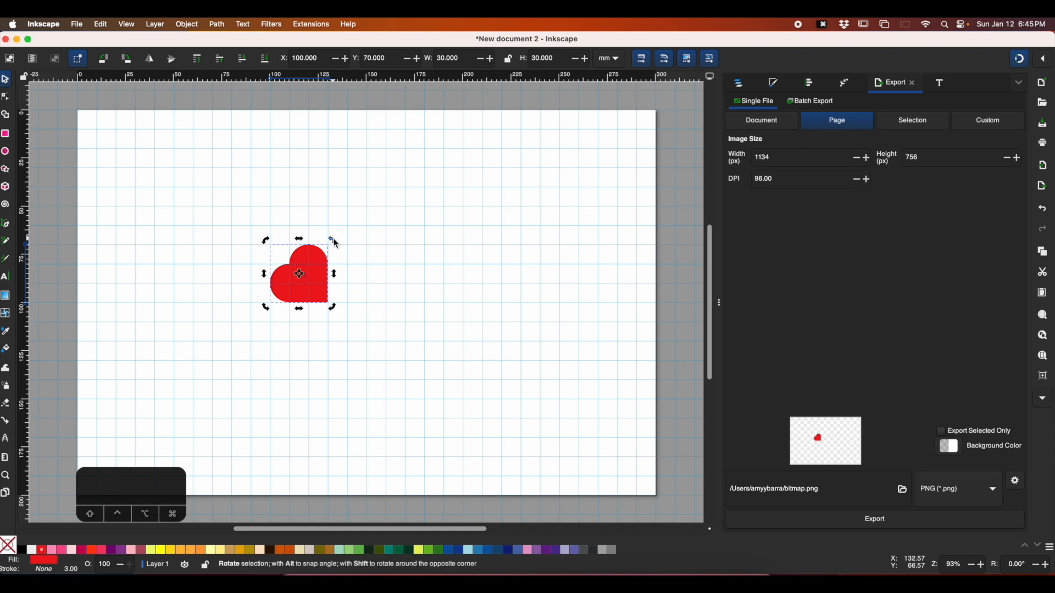
drag(331, 240, 352, 263)
click(403, 278)
double_click(321, 282)
click(493, 203)
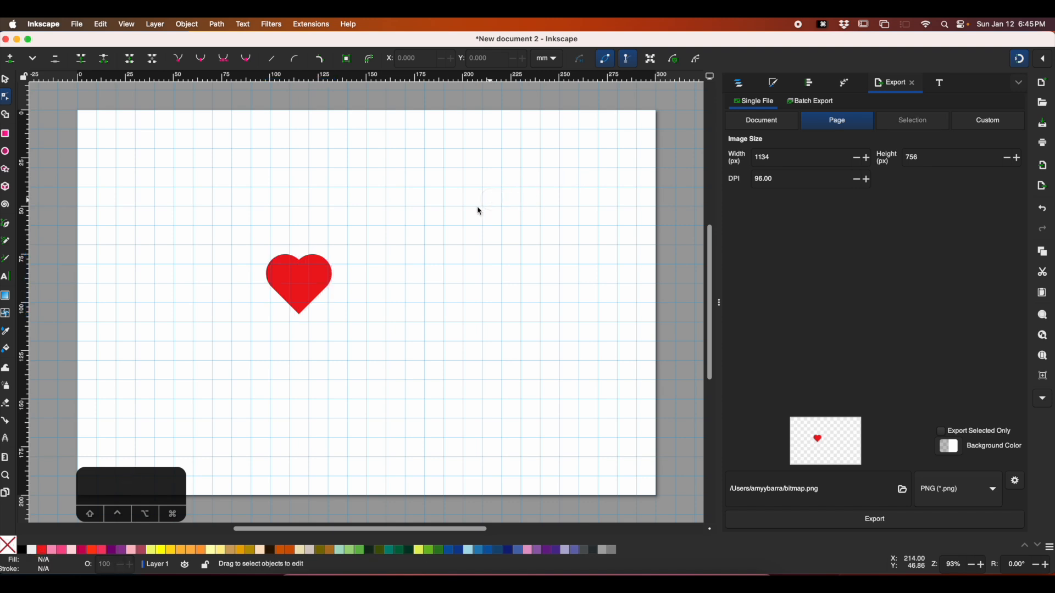
- Park one heart off the page's right edge and place two copies near the page's upper right at about X 190 and X 236, Y 10 mm
key(s)
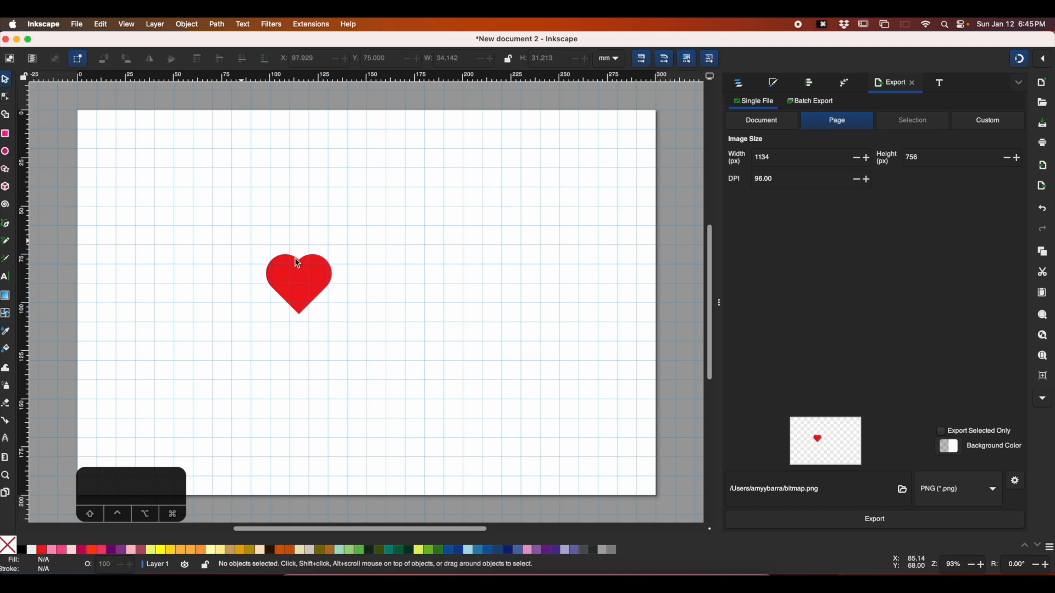
click(298, 272)
drag(323, 280, 556, 150)
key(ctrl+d)
click(347, 159)
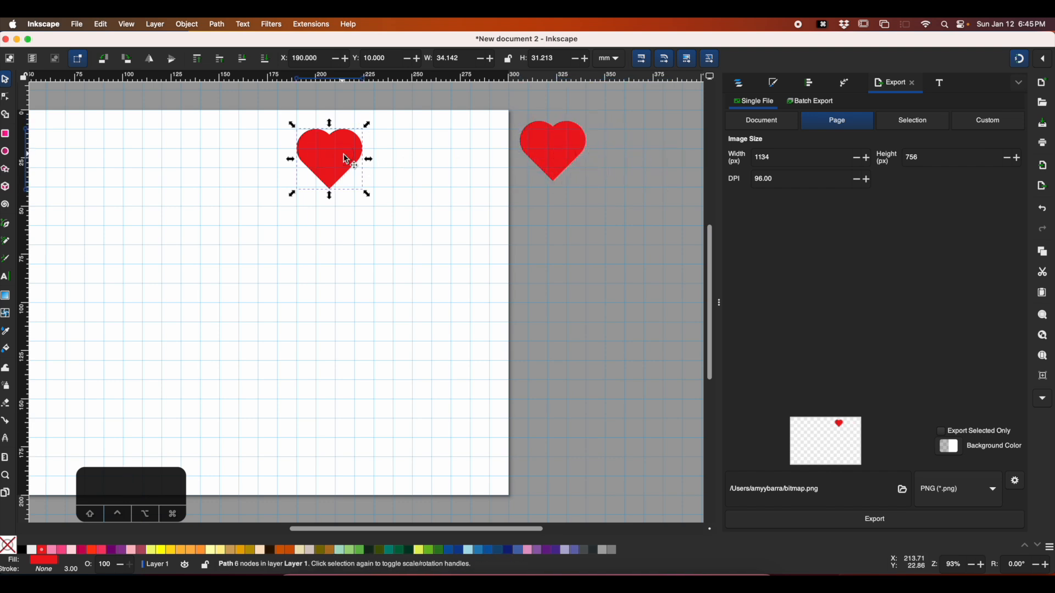
key(alt)
key(super+d)
drag(344, 160, 434, 151)
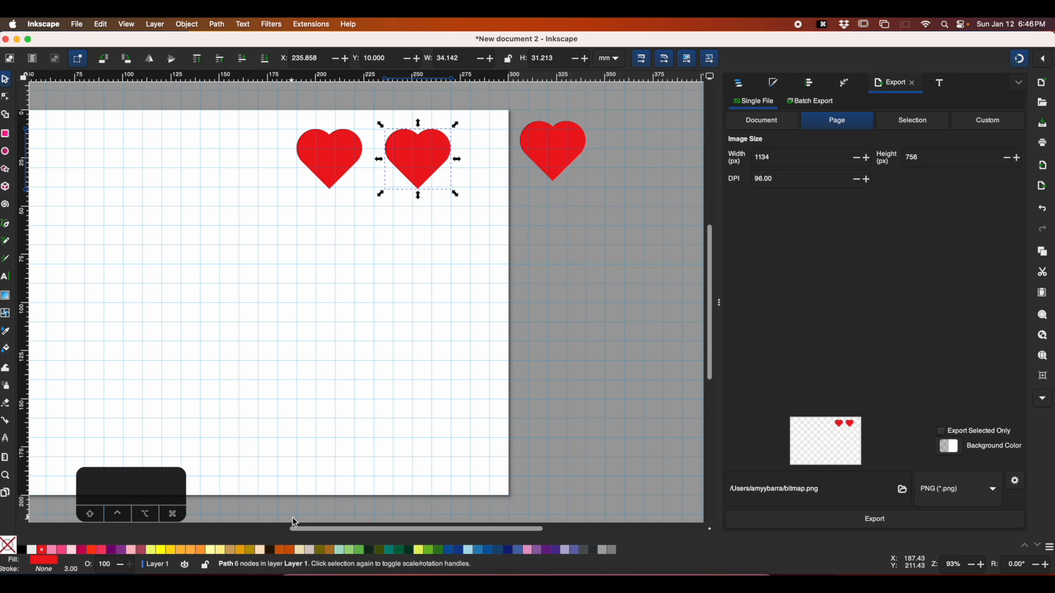
- Give the two hearts on the page a Leaf Green stroke 1 mm wide with no fill, after nudging the left one slightly
key(5)
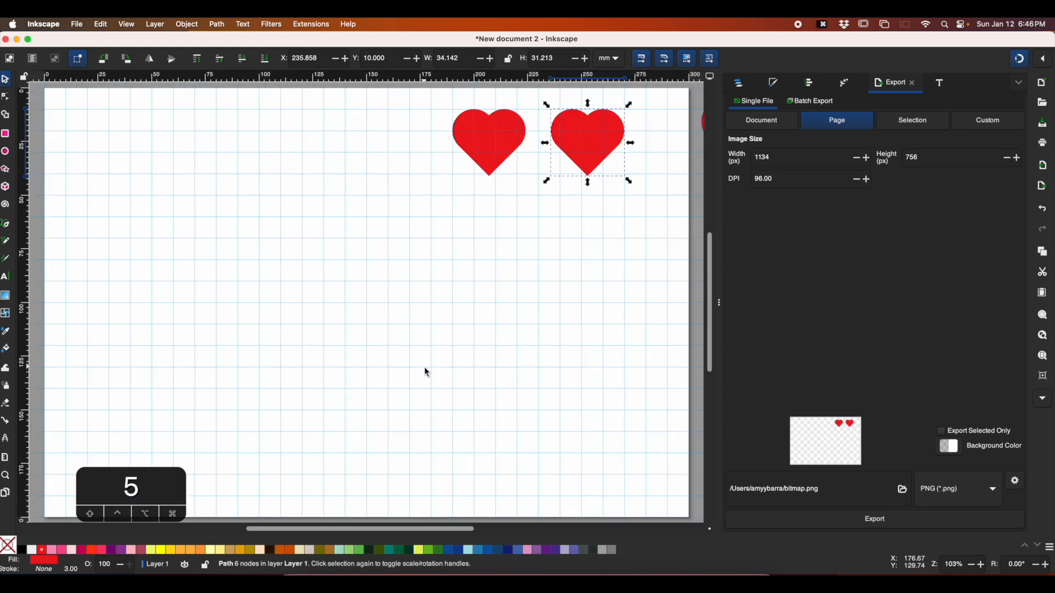
key(minus)
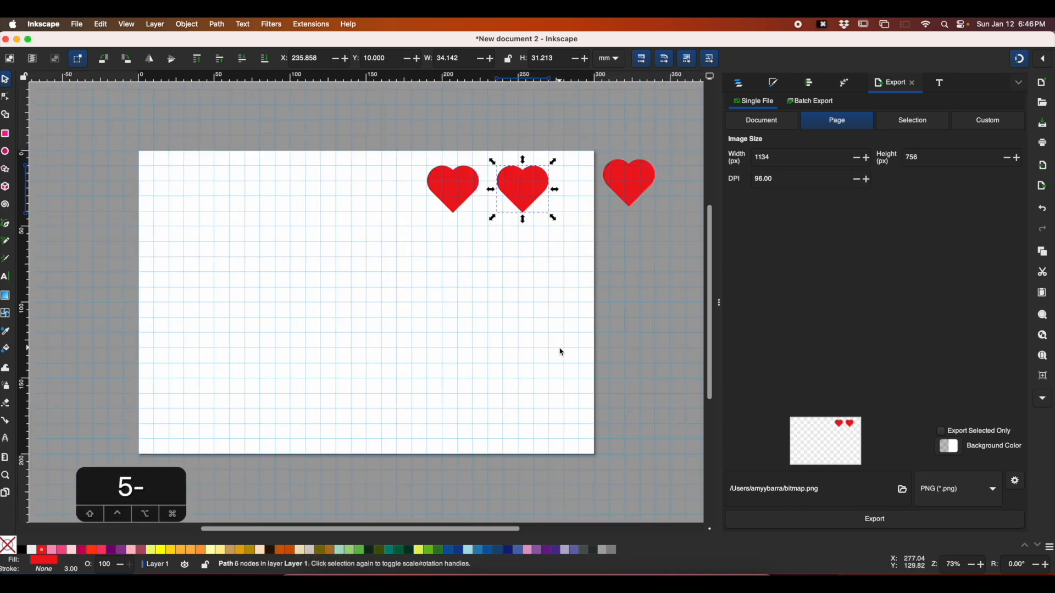
drag(463, 207, 468, 209)
drag(408, 134, 570, 243)
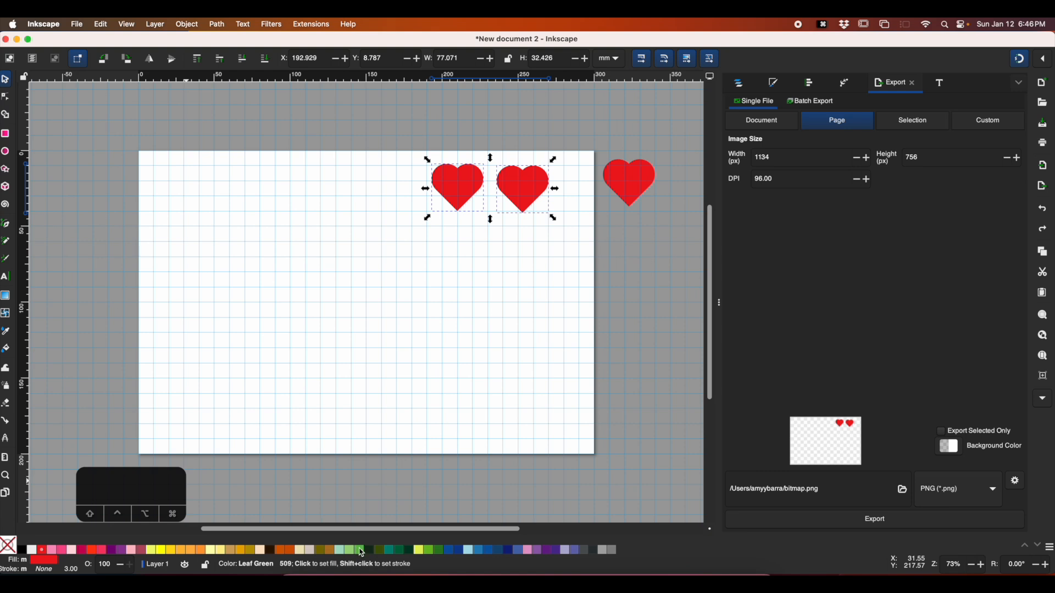
shift+click(362, 550)
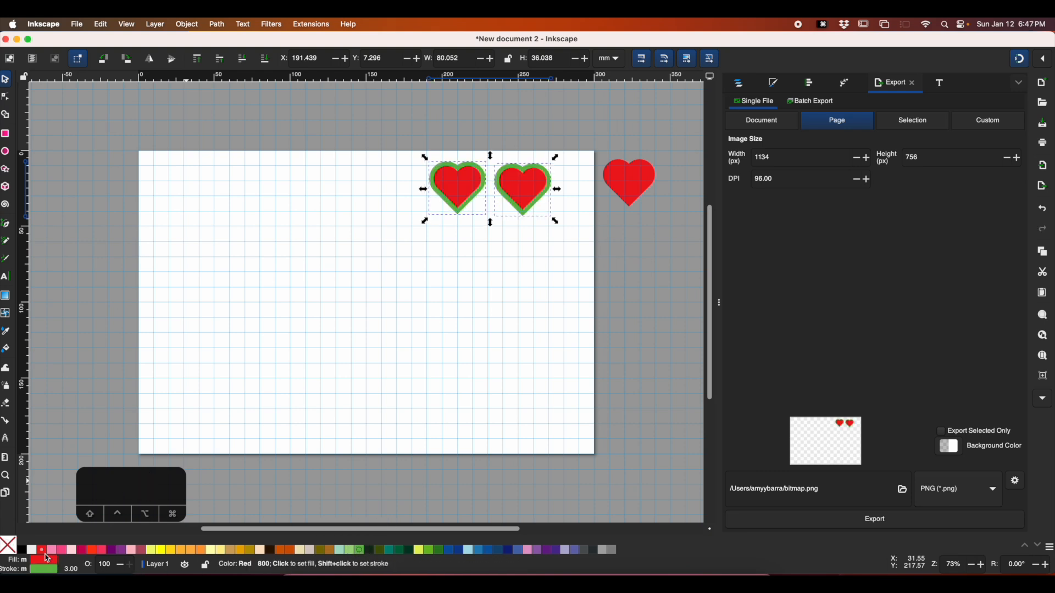
click(11, 549)
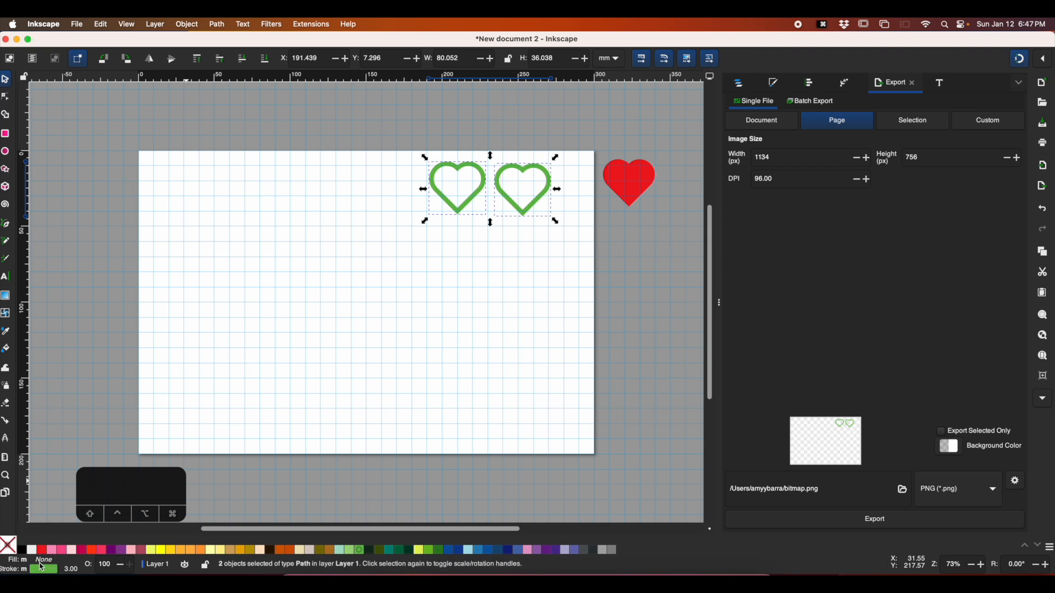
right_click(72, 570)
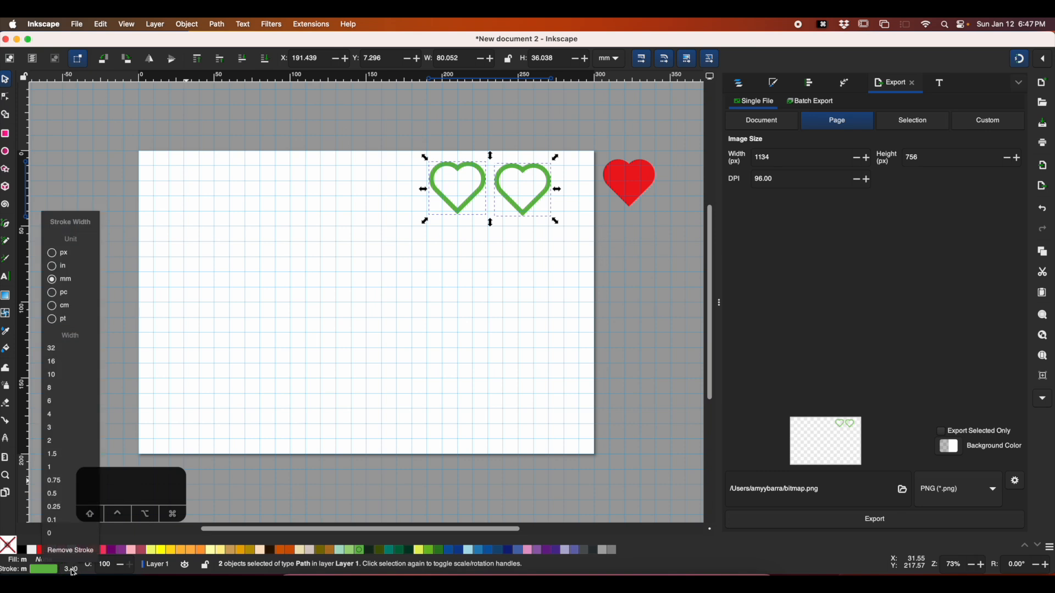
click(64, 466)
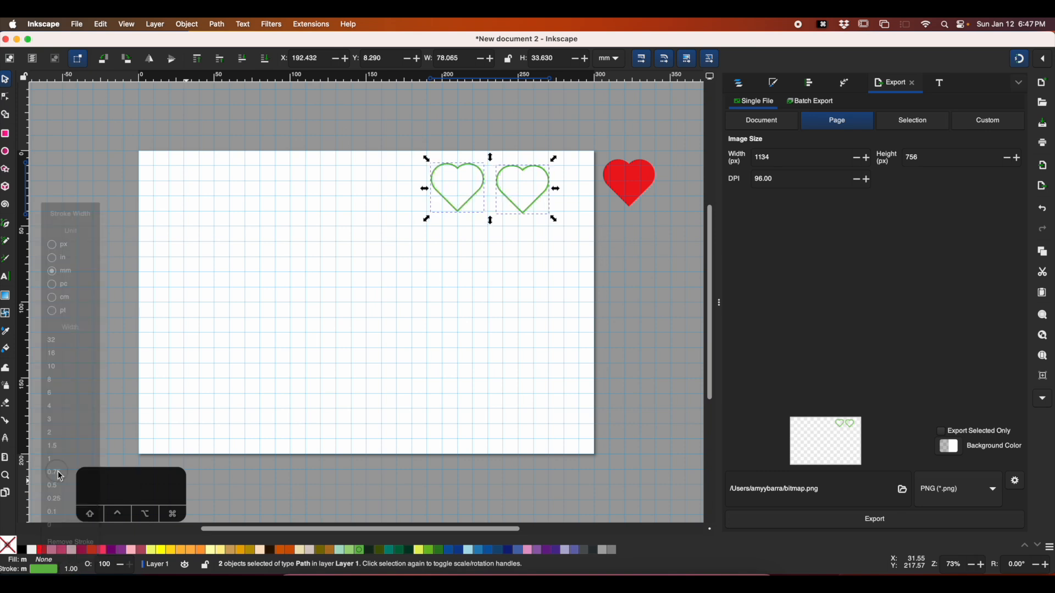
click(513, 239)
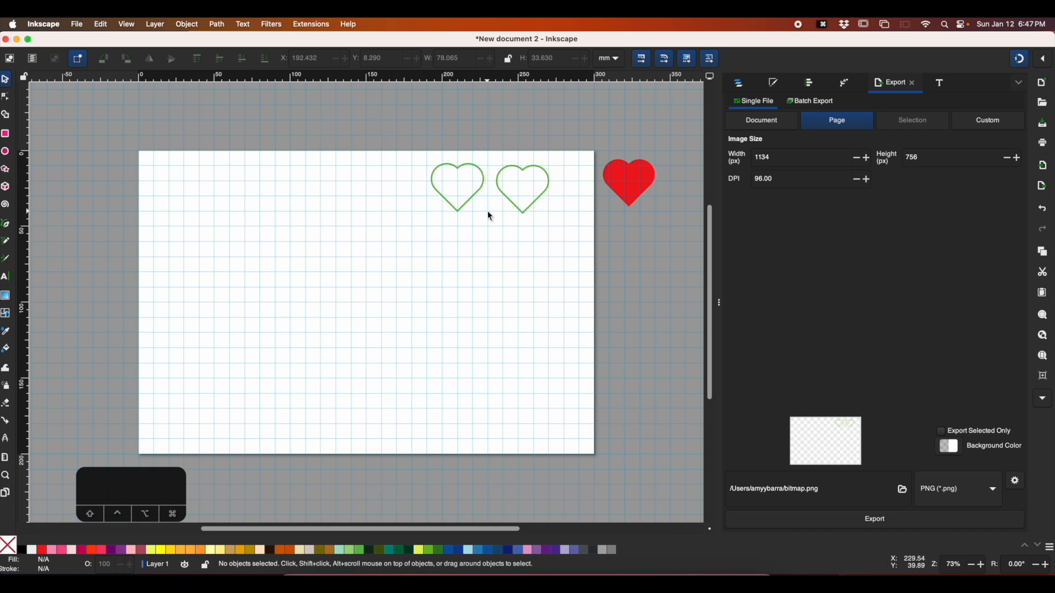
- Move the left outlined heart to the page's upper left and scale it proportionally to about 176 mm wide and 163 mm high
drag(476, 194, 215, 214)
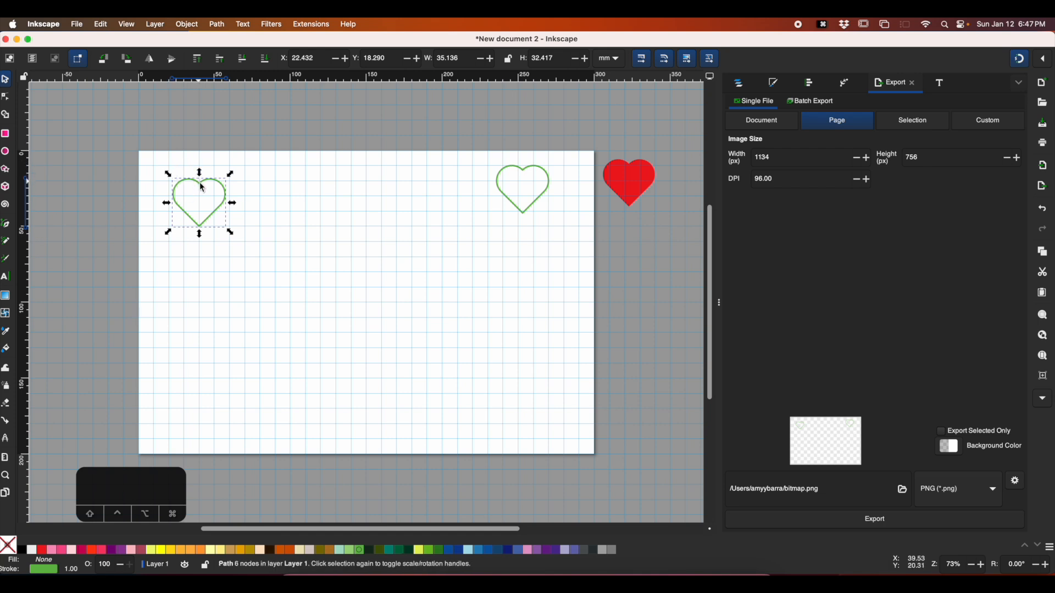
click(199, 199)
drag(230, 233, 456, 427)
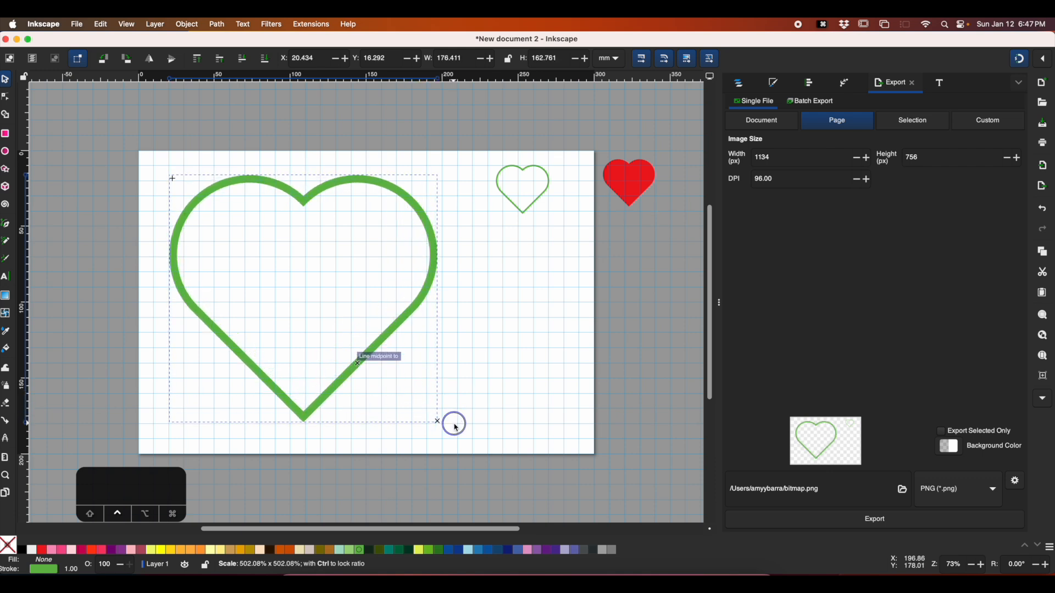
drag(456, 427, 456, 428)
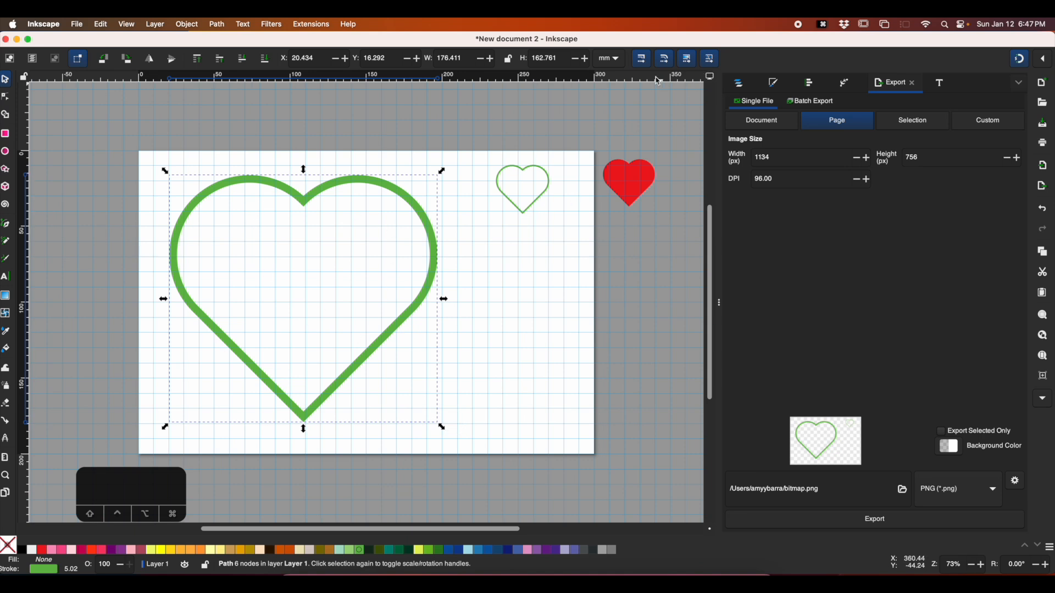
- Turn off stroke width scaling and set the large heart's stroke width to 1 mm
click(641, 59)
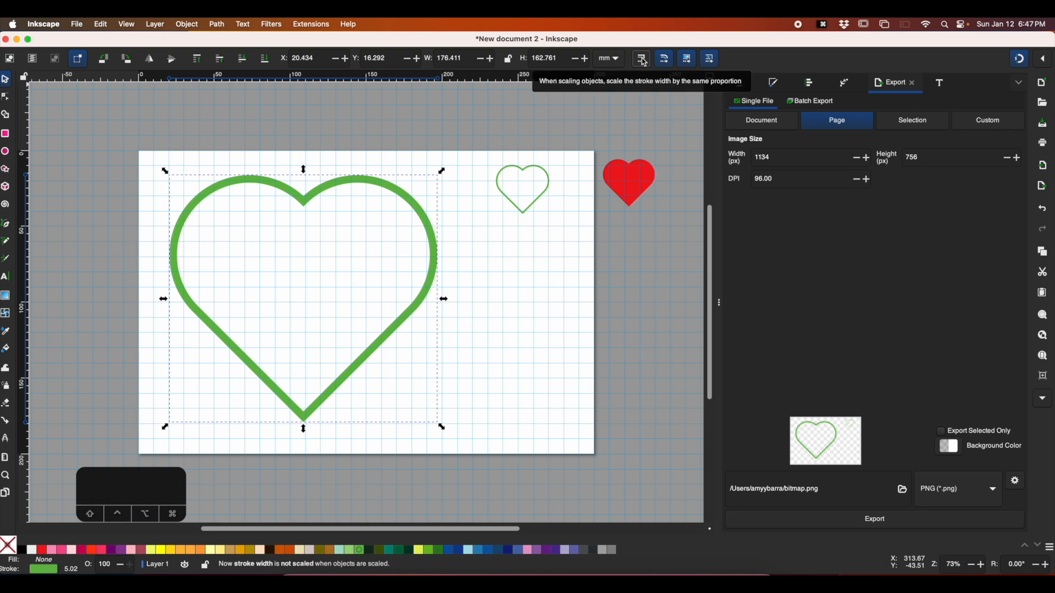
click(480, 265)
click(421, 299)
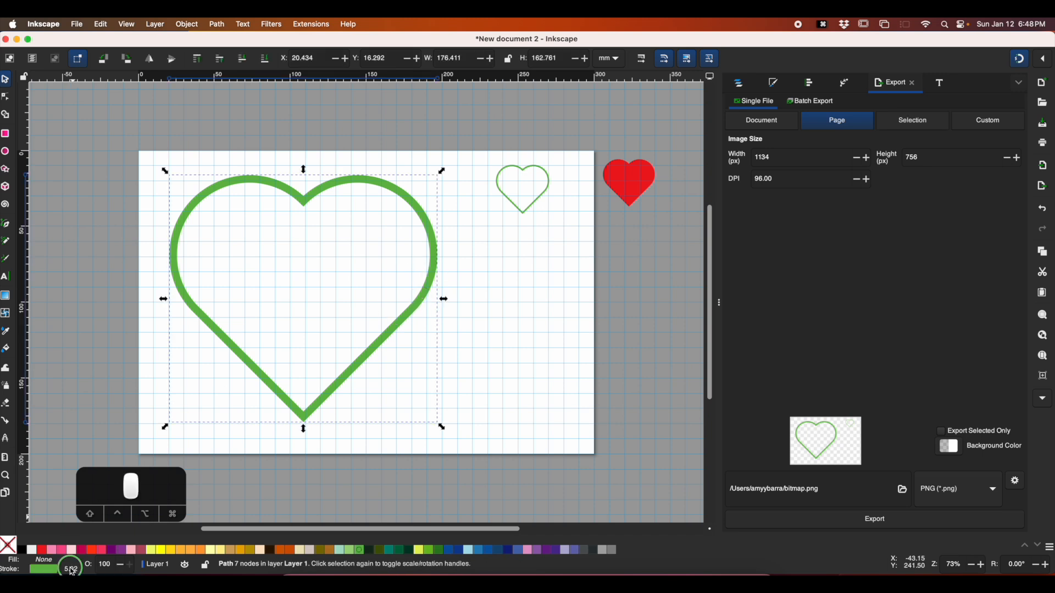
right_click(67, 571)
click(65, 471)
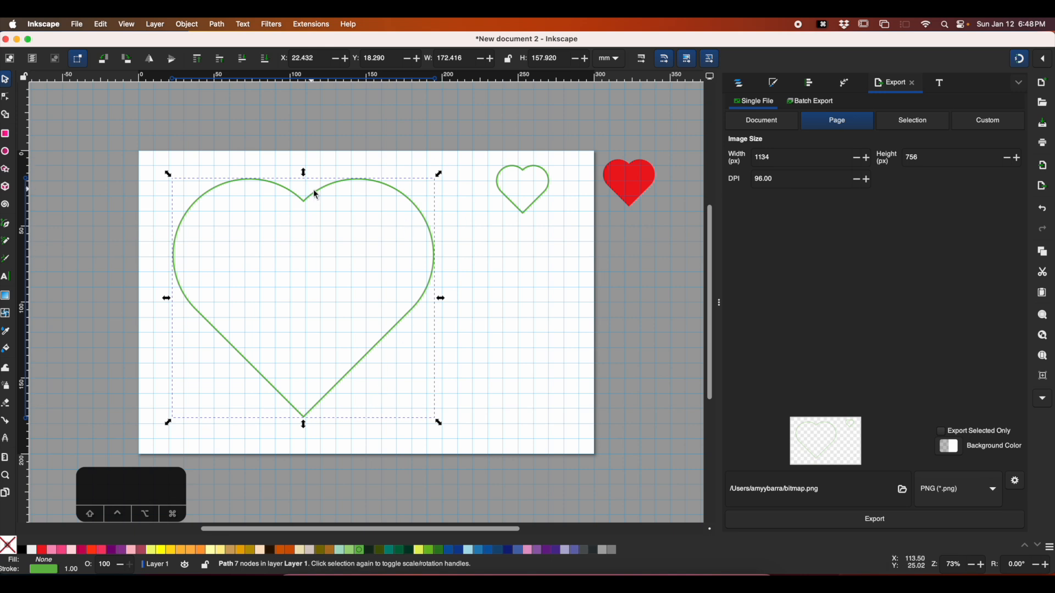
click(494, 346)
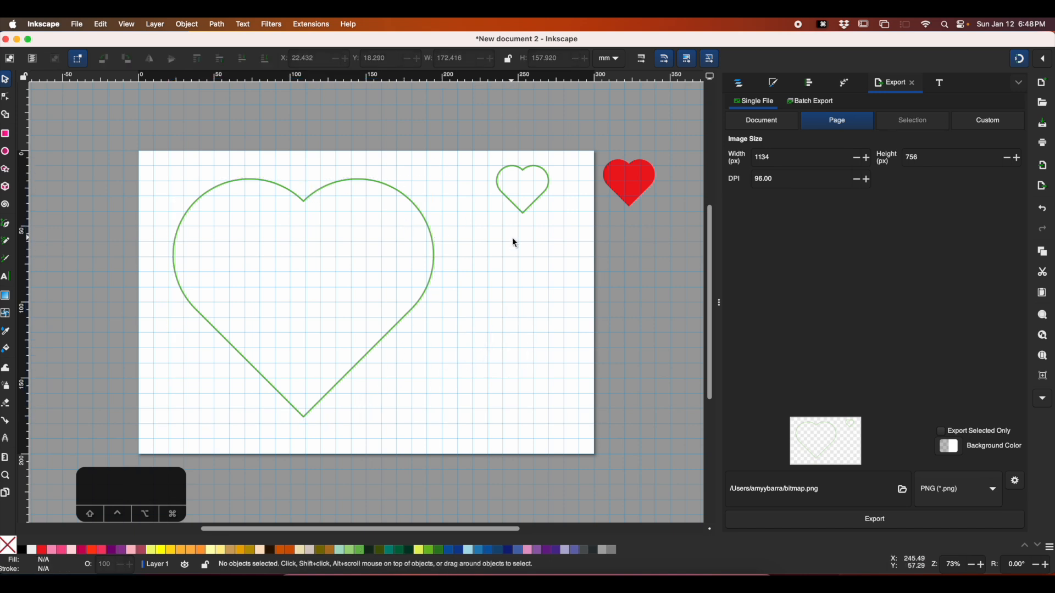
- Shift the large heart partly off the page's left edge and move the small outlined heart to about X 192, Y 47 mm
click(426, 220)
drag(426, 221, 243, 221)
click(513, 172)
drag(536, 166, 467, 233)
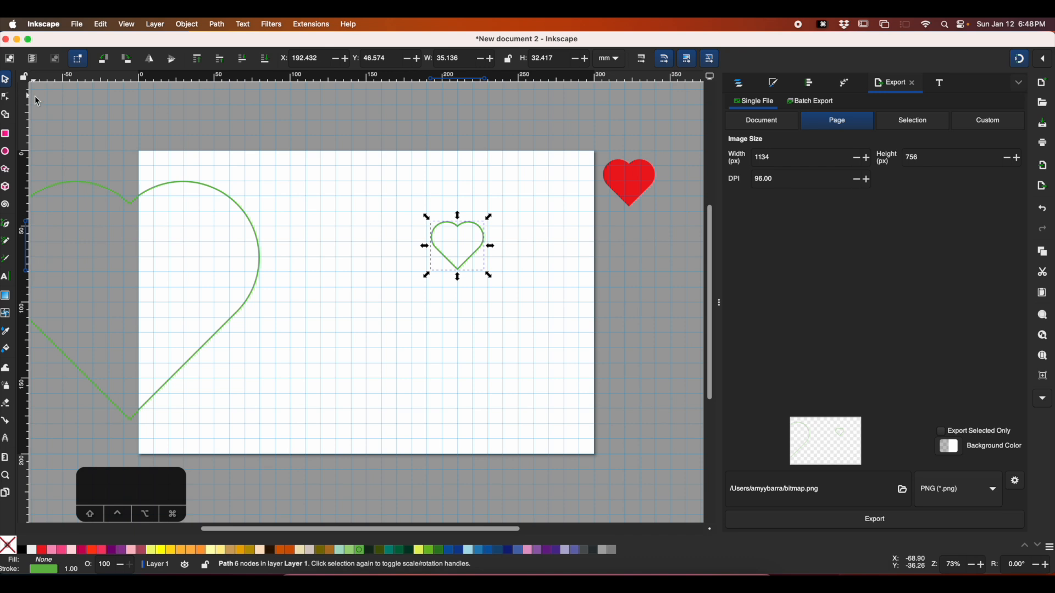
- Break the small heart's path at its top notch node and move both loose ends down onto the bottom point at about Y 78 mm
click(6, 97)
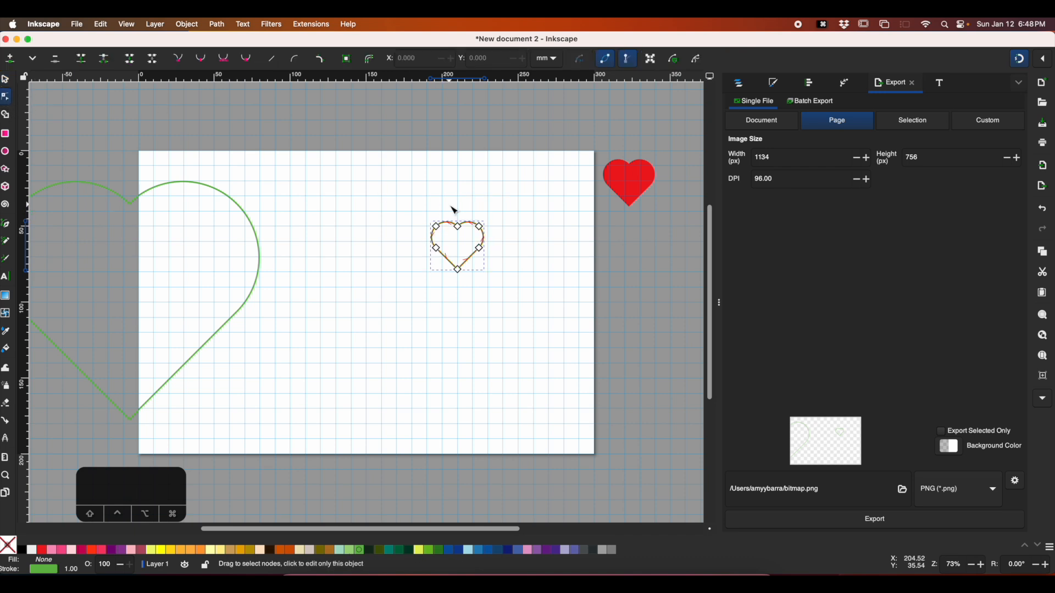
drag(448, 205, 464, 238)
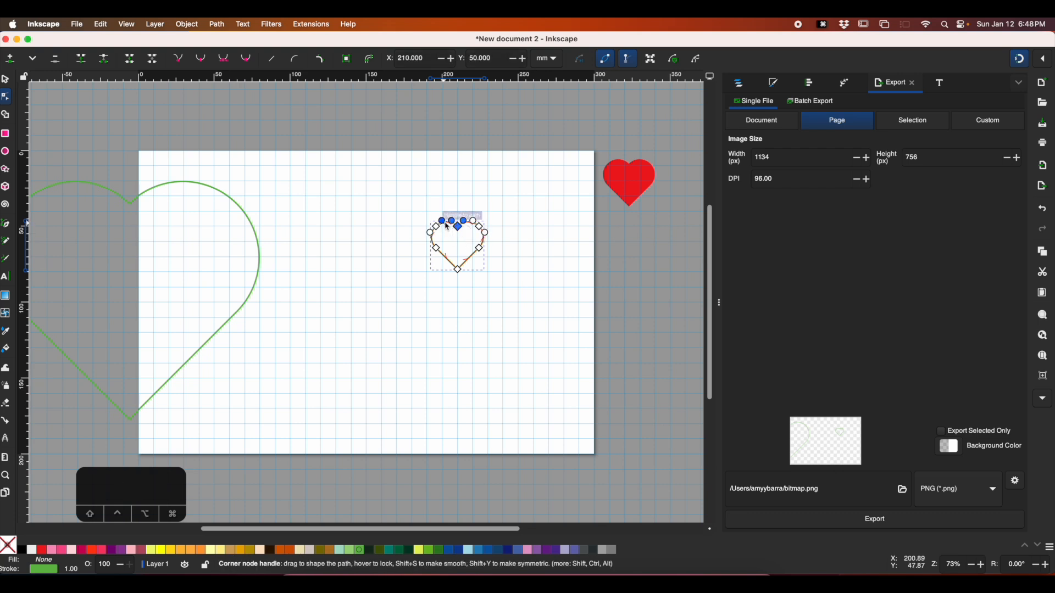
click(106, 64)
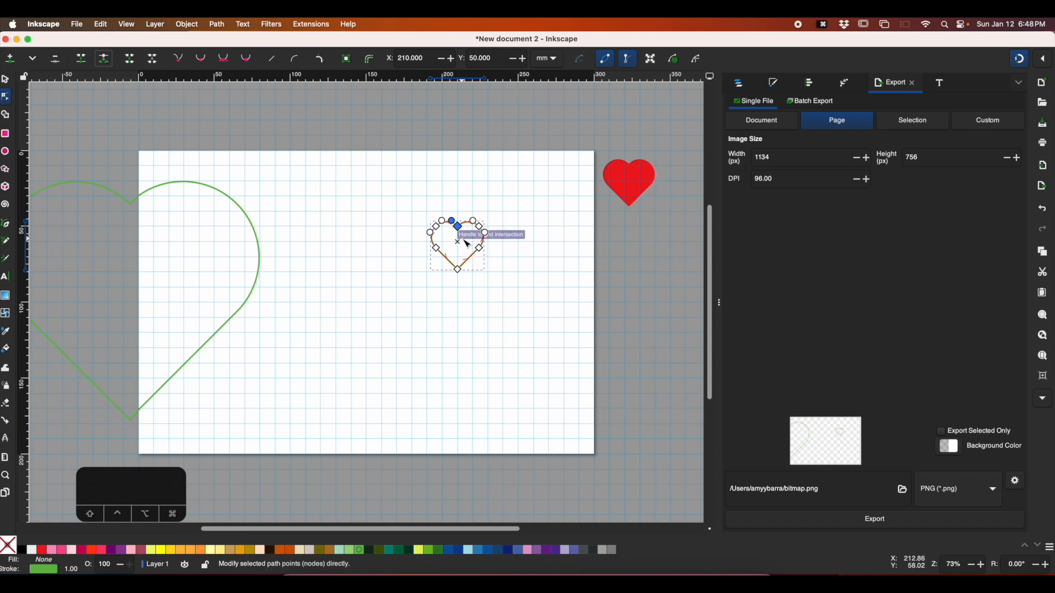
drag(457, 226, 461, 265)
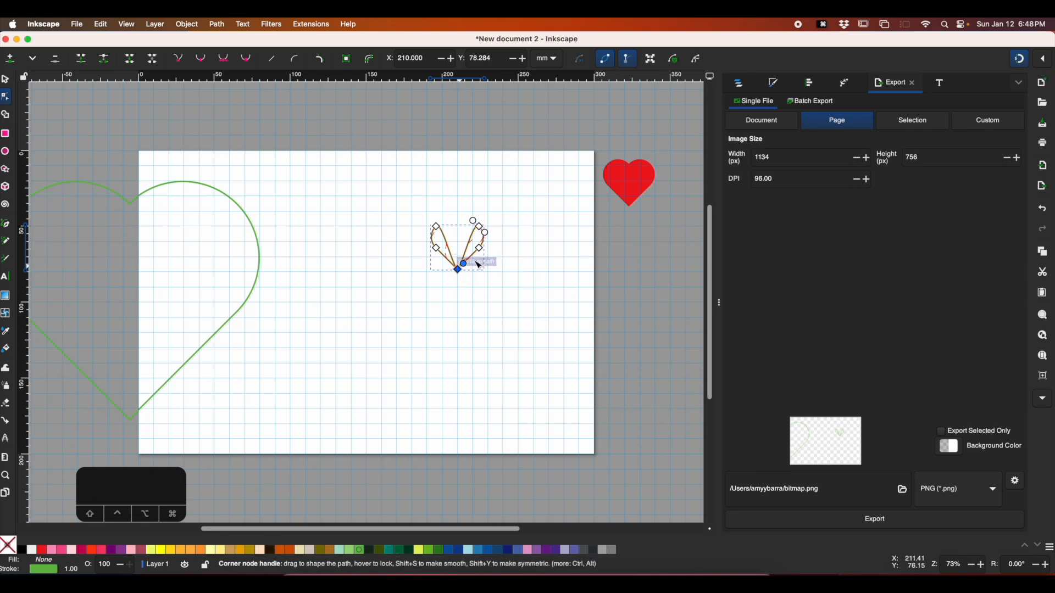
- Turn off snapping and delete the two lower side nodes of the small heart's path
click(1022, 59)
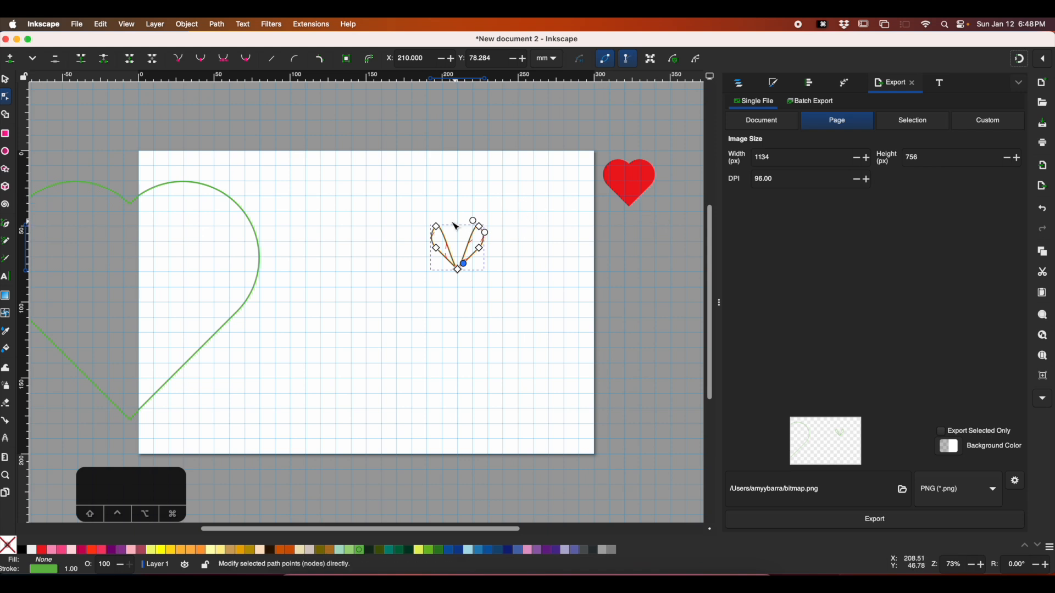
drag(409, 212, 506, 238)
drag(501, 238, 501, 238)
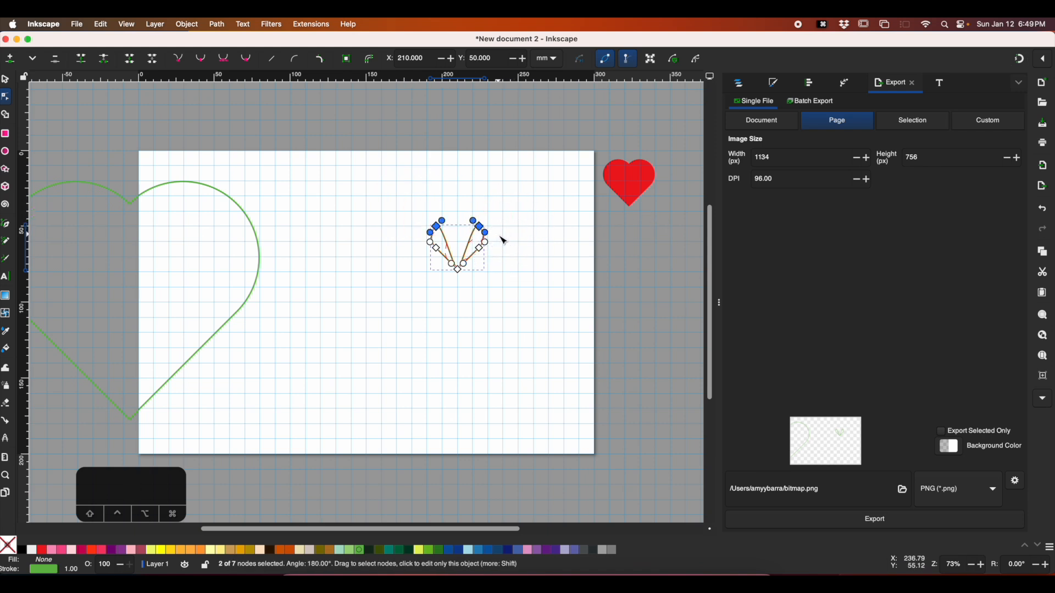
click(412, 266)
click(414, 242)
drag(415, 241, 506, 259)
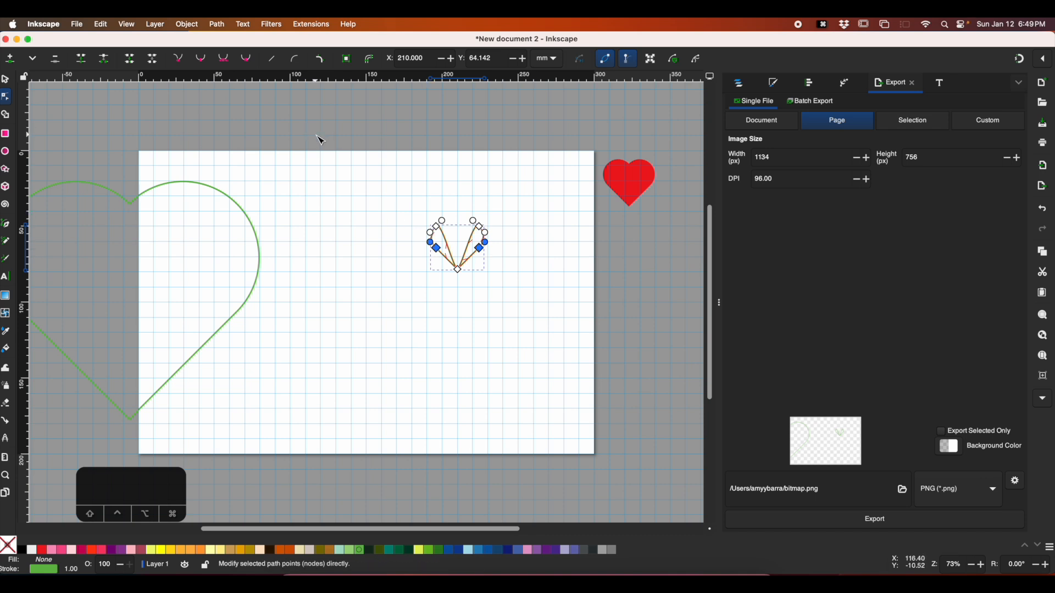
key(BackSpace)
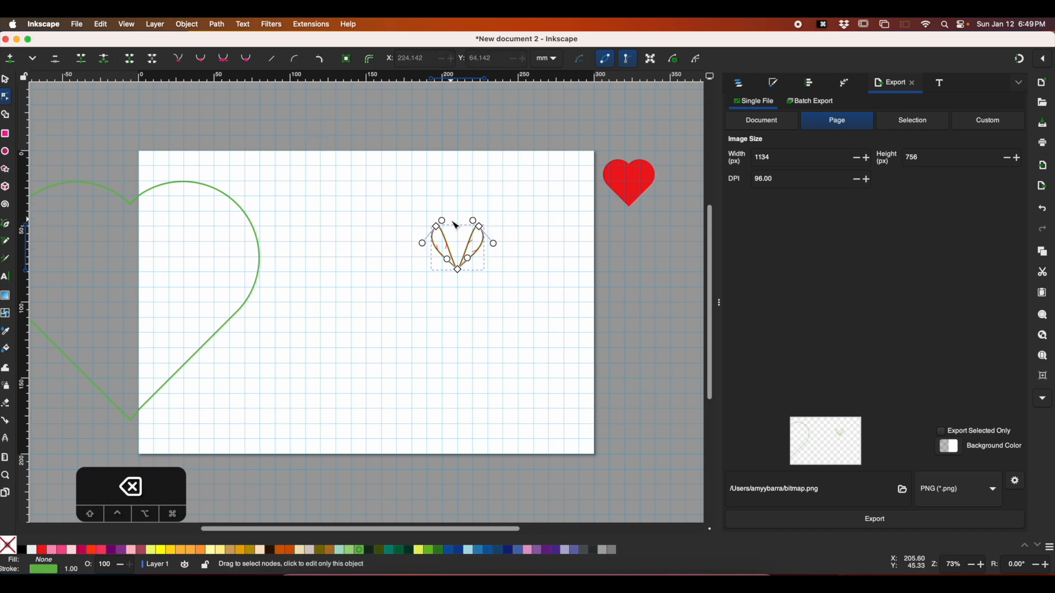
- Make the two upper nodes of the small shape symmetric, undoing the trial move of both nodes
drag(404, 199, 501, 246)
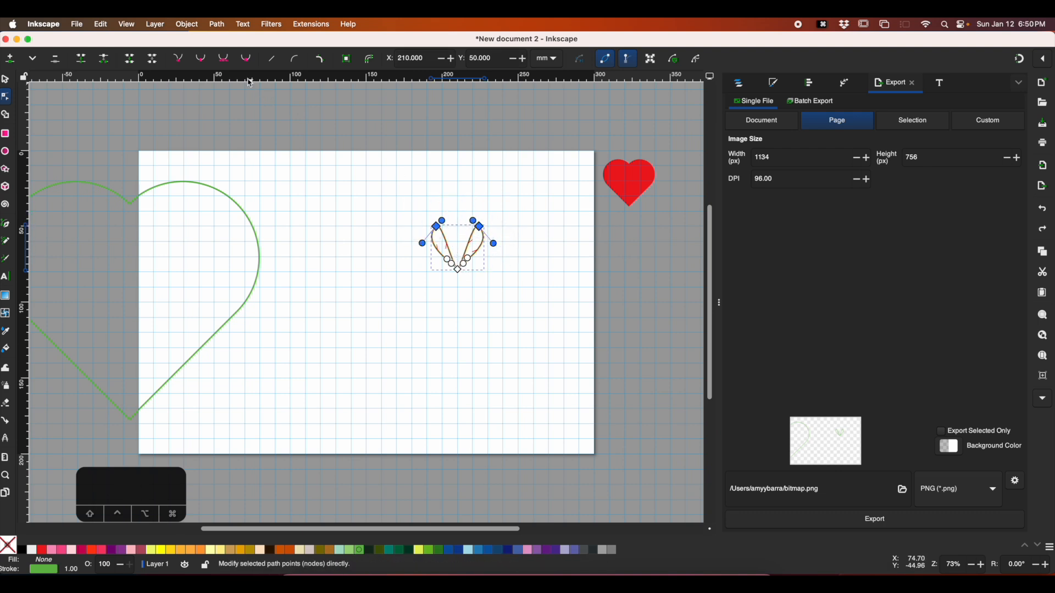
click(224, 61)
drag(428, 239, 418, 244)
drag(489, 238, 453, 233)
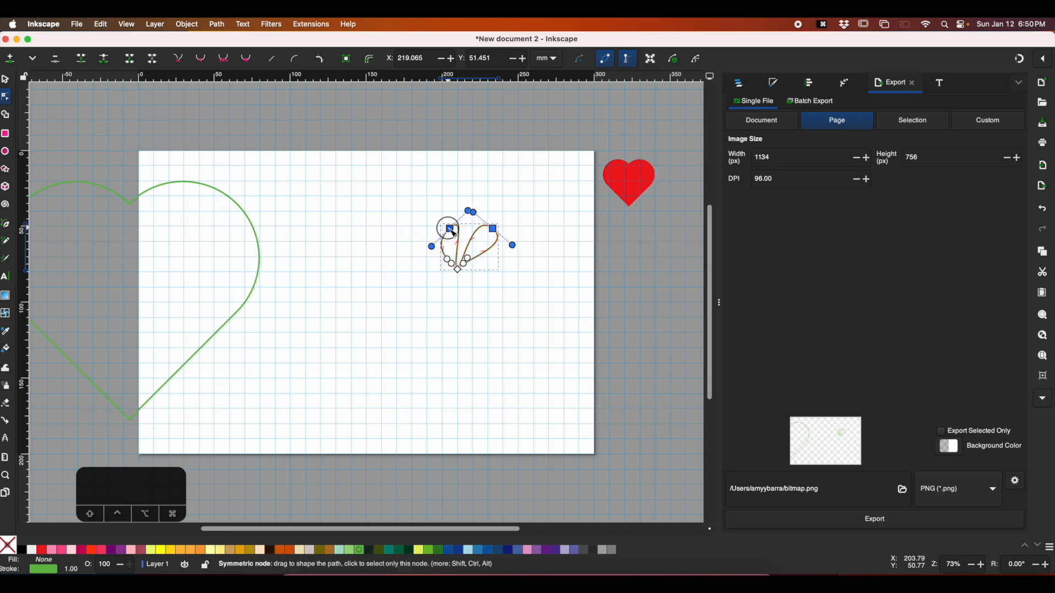
key(super+z)
- Pull the upper nodes outward and slightly up to lengthen both lobes, placing the right node at about X 242, Y 49 mm
click(415, 183)
click(438, 228)
drag(439, 229, 411, 234)
drag(480, 228, 509, 232)
drag(416, 238, 424, 223)
mouse_move(508, 232)
mouse_down()
mouse_move(501, 224)
mouse_move(522, 228)
mouse_move(509, 228)
mouse_up()
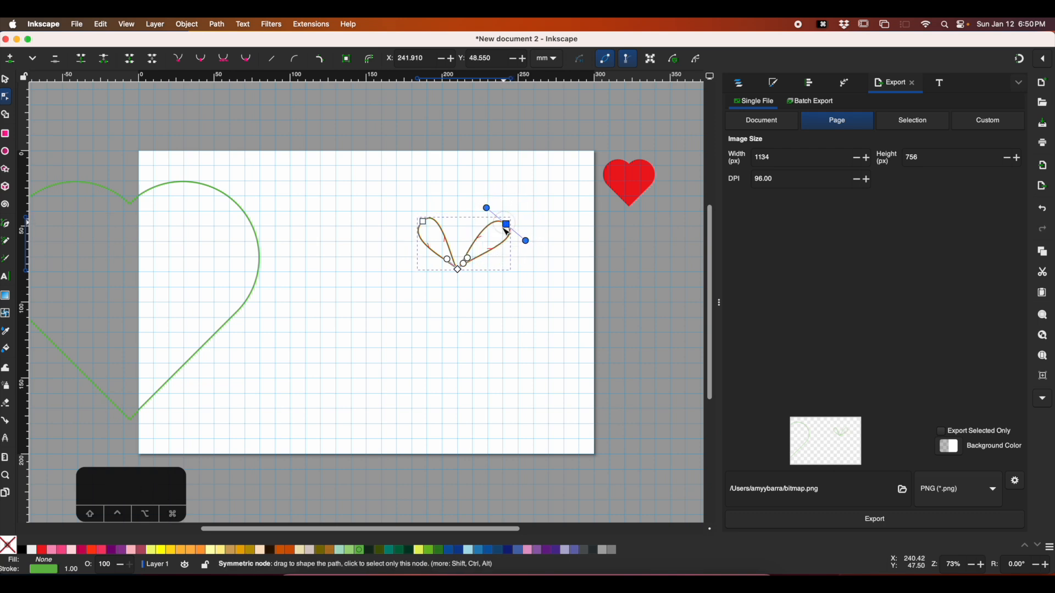
- Reshape the curves near the small shape's bottom point so both lobes bulge more along their inner edges
drag(450, 262, 449, 249)
click(458, 269)
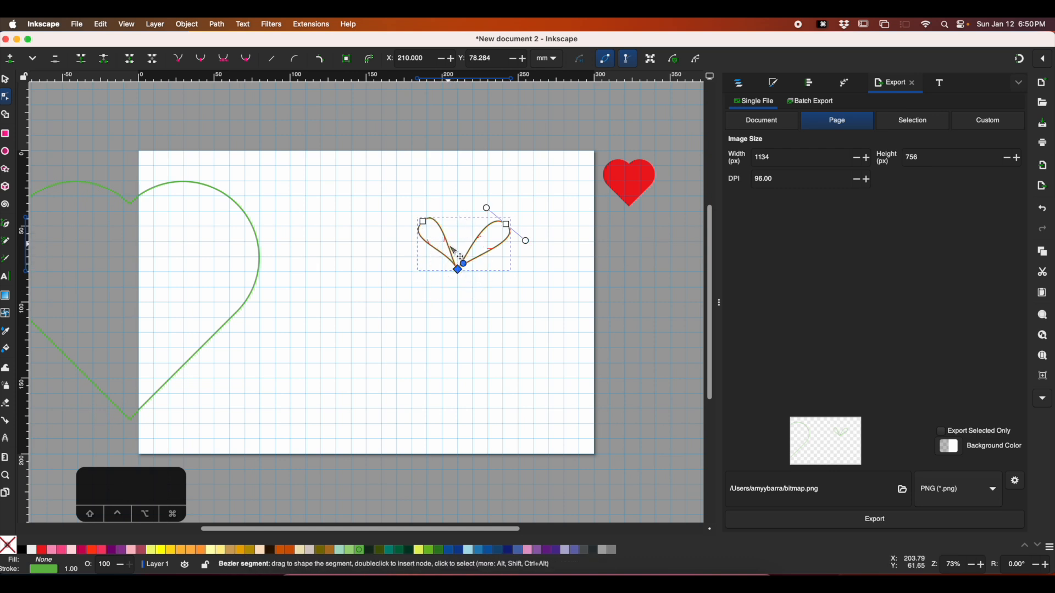
drag(447, 244, 463, 253)
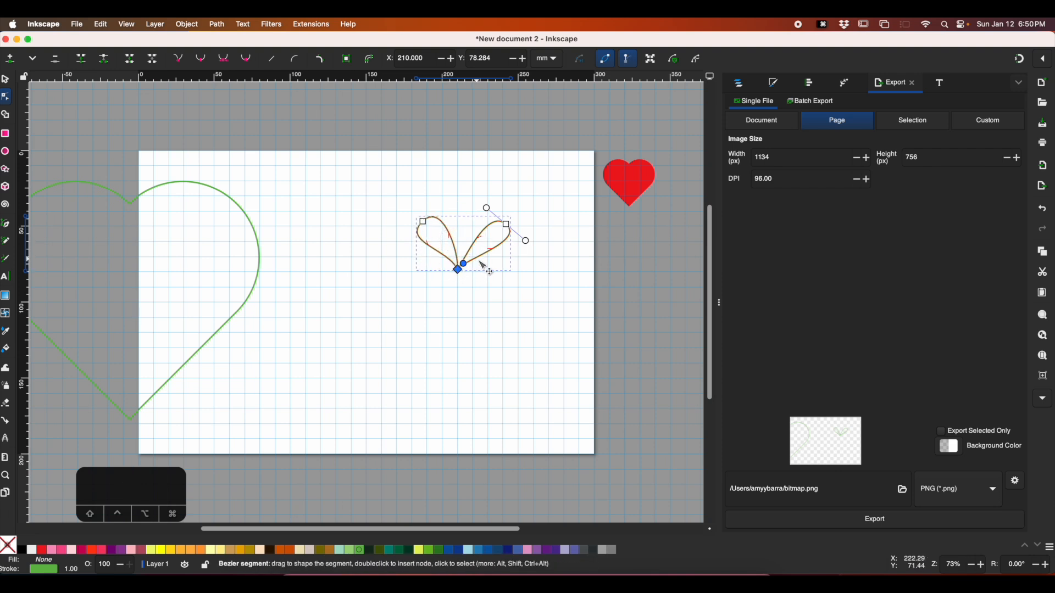
click(483, 254)
mouse_move(480, 252)
mouse_down()
mouse_move(470, 236)
mouse_move(497, 253)
mouse_move(465, 260)
mouse_move(476, 242)
mouse_move(457, 250)
mouse_move(465, 254)
mouse_up()
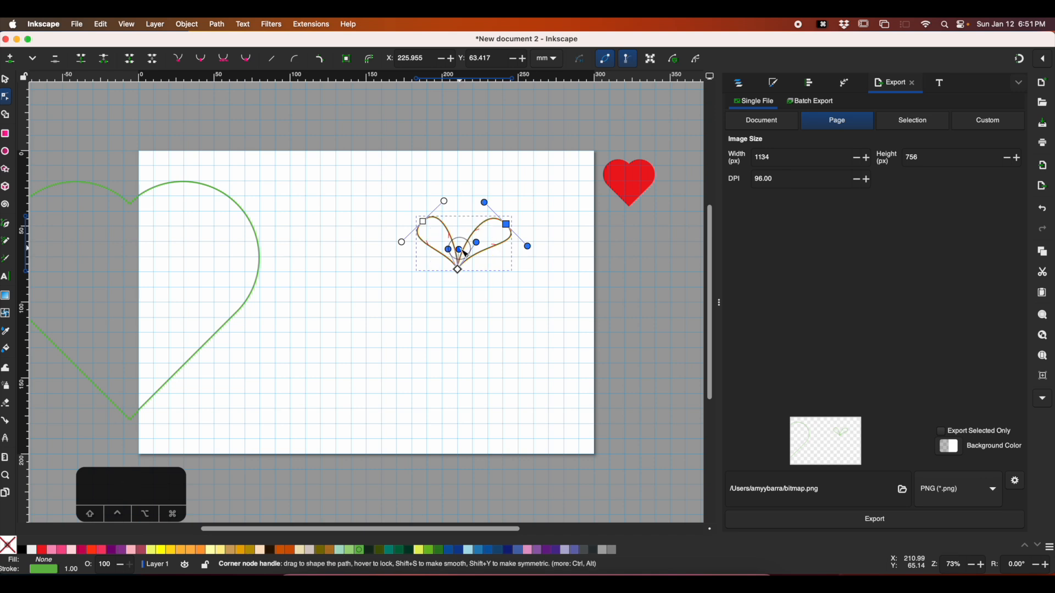
- Spread the small shape's two upper nodes outward and down and adjust their handles to give the lobes rounder, flatter tips
drag(508, 225, 517, 235)
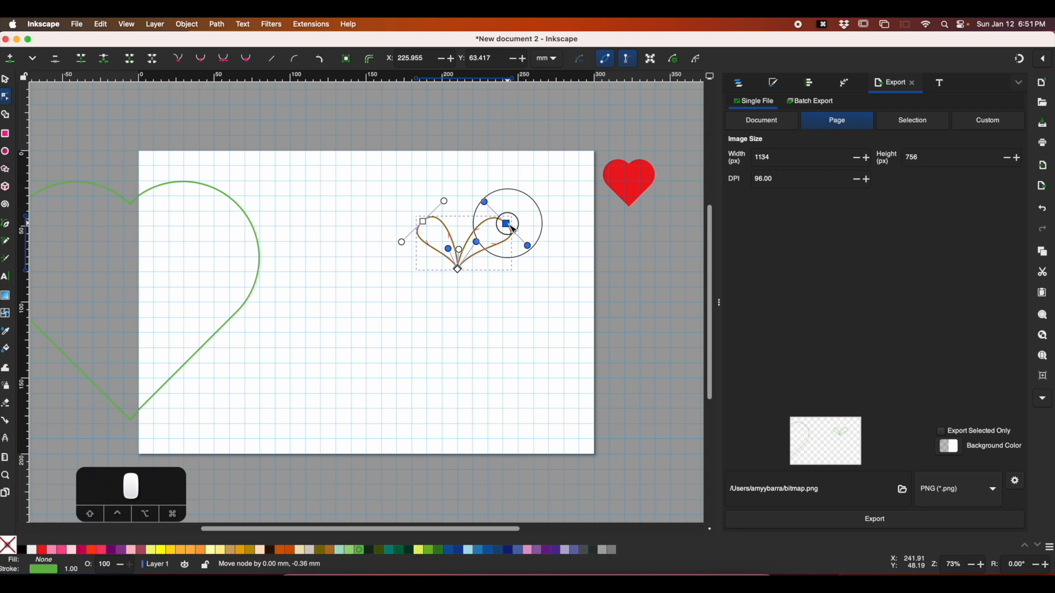
drag(507, 223, 507, 224)
click(493, 311)
click(506, 224)
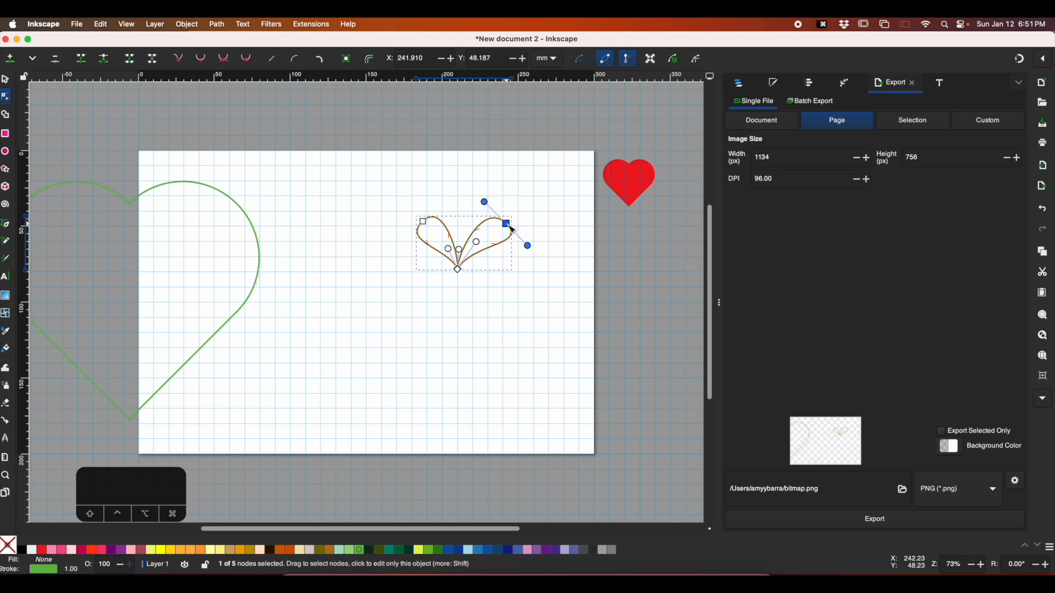
mouse_move(528, 246)
mouse_down()
mouse_move(515, 235)
mouse_move(537, 262)
mouse_move(527, 260)
mouse_up()
drag(422, 221, 461, 242)
click(488, 232)
click(526, 231)
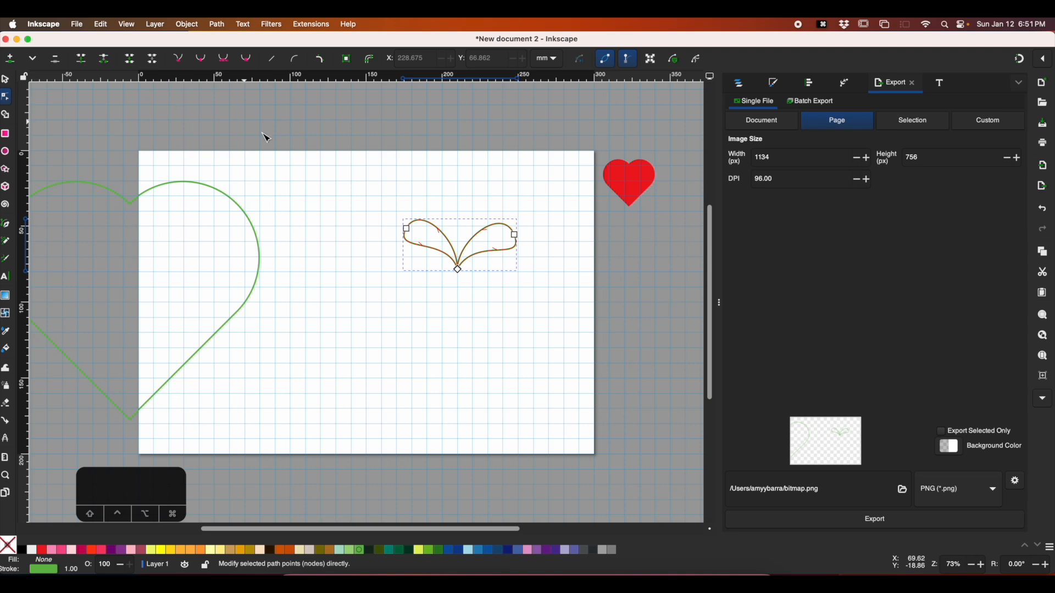
- Move the left lobe's upper node to about X 175.6, Y 53.6 mm and rotate its handles closer to vertical
click(406, 231)
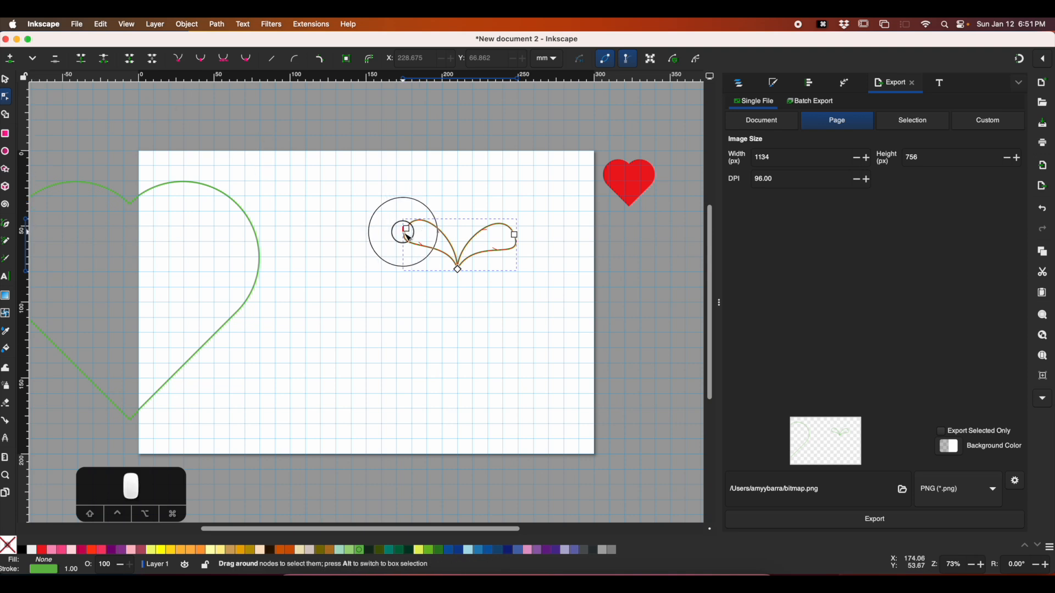
drag(406, 230, 409, 236)
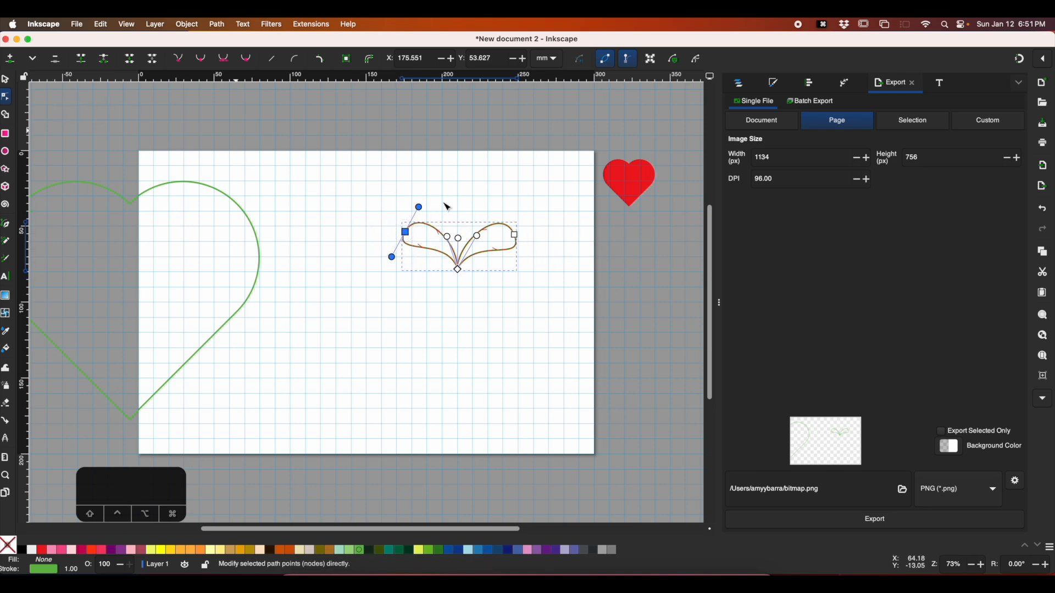
mouse_move(393, 258)
mouse_down()
mouse_move(393, 271)
mouse_move(403, 262)
mouse_up()
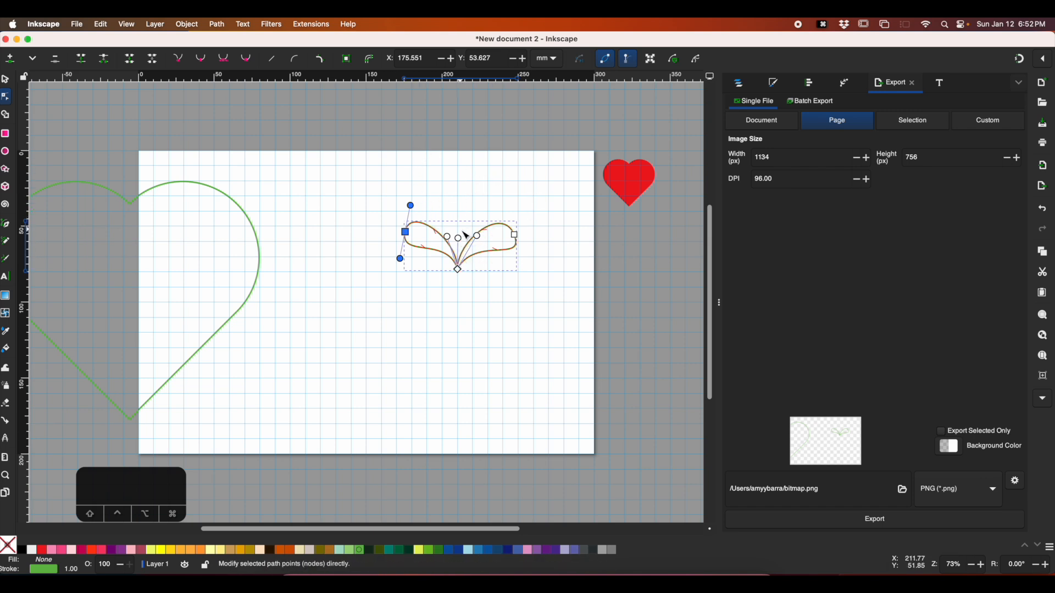
click(431, 178)
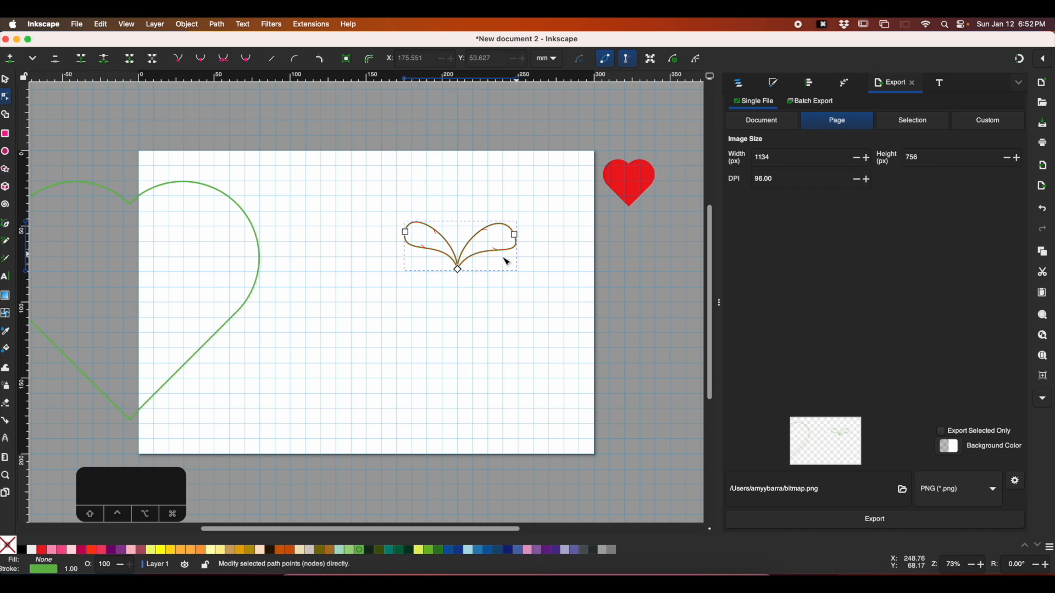
- Move the feather shape up to about X 179, Y 9 mm and apply the Tiling path effect to it
click(5, 79)
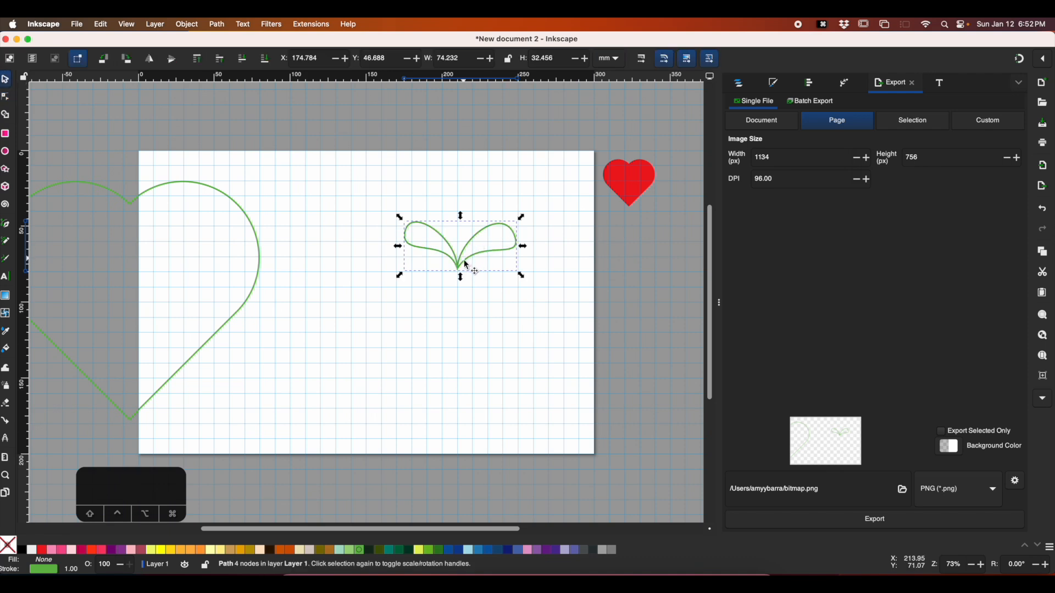
drag(471, 261, 461, 210)
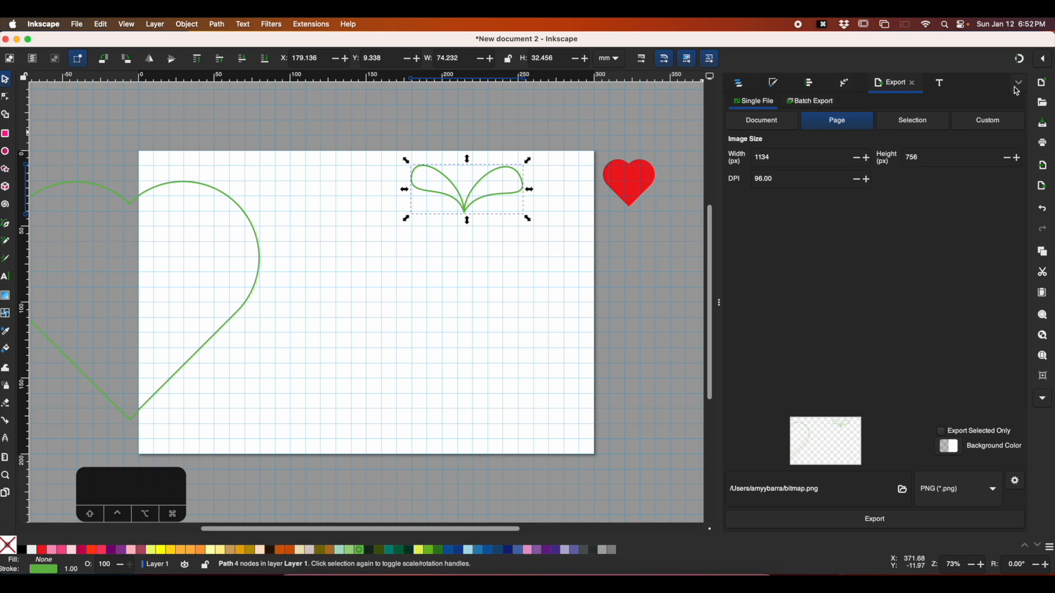
click(1019, 84)
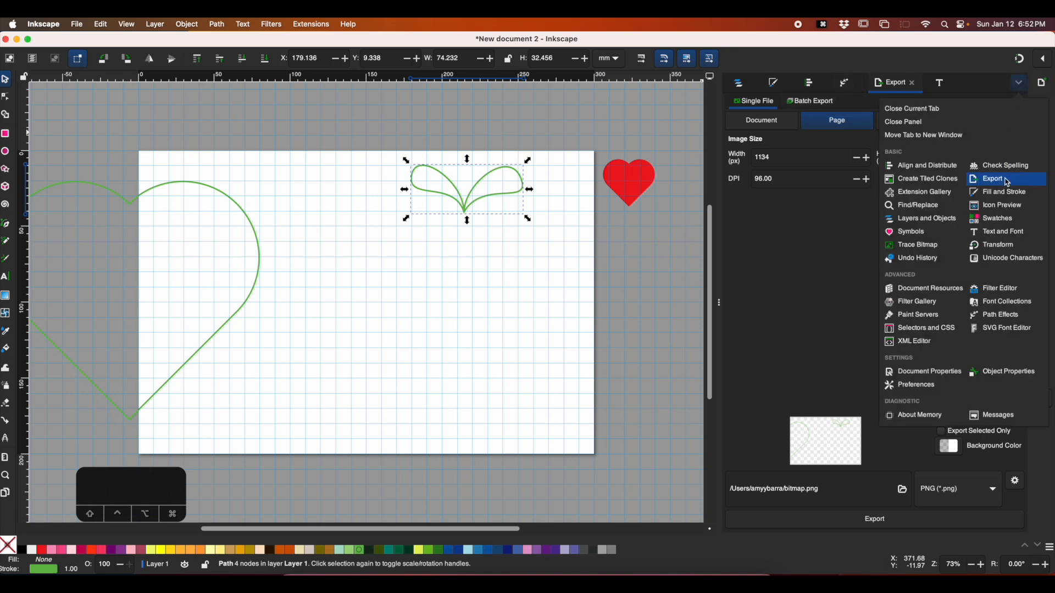
click(986, 320)
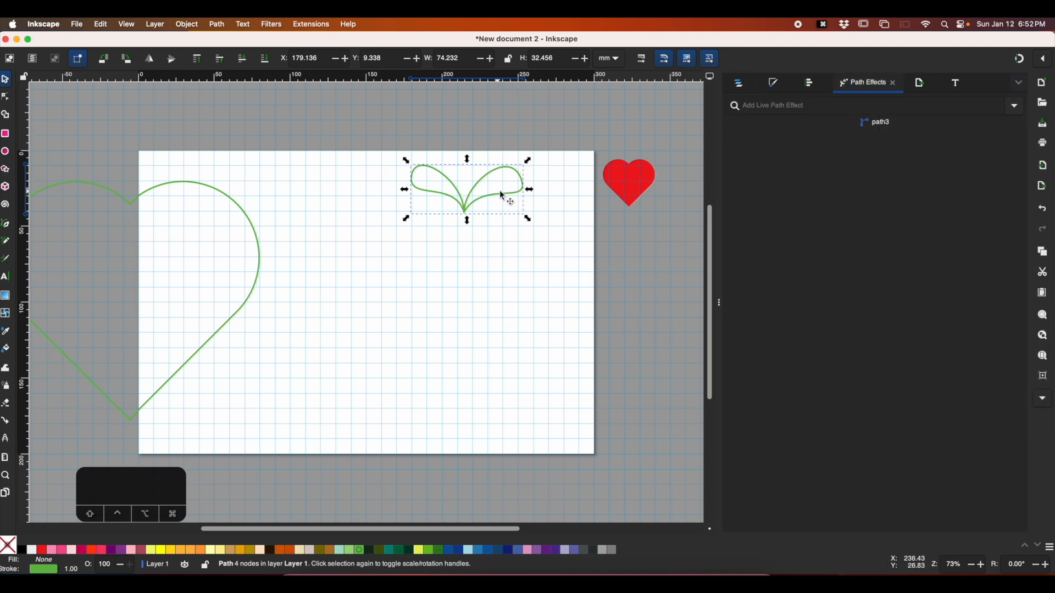
click(1016, 106)
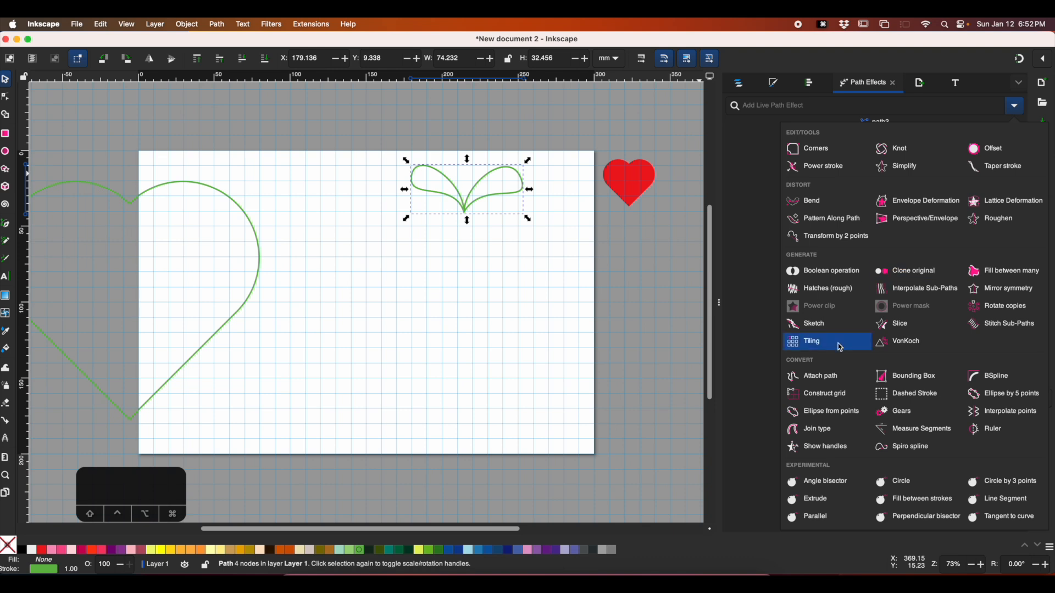
click(815, 345)
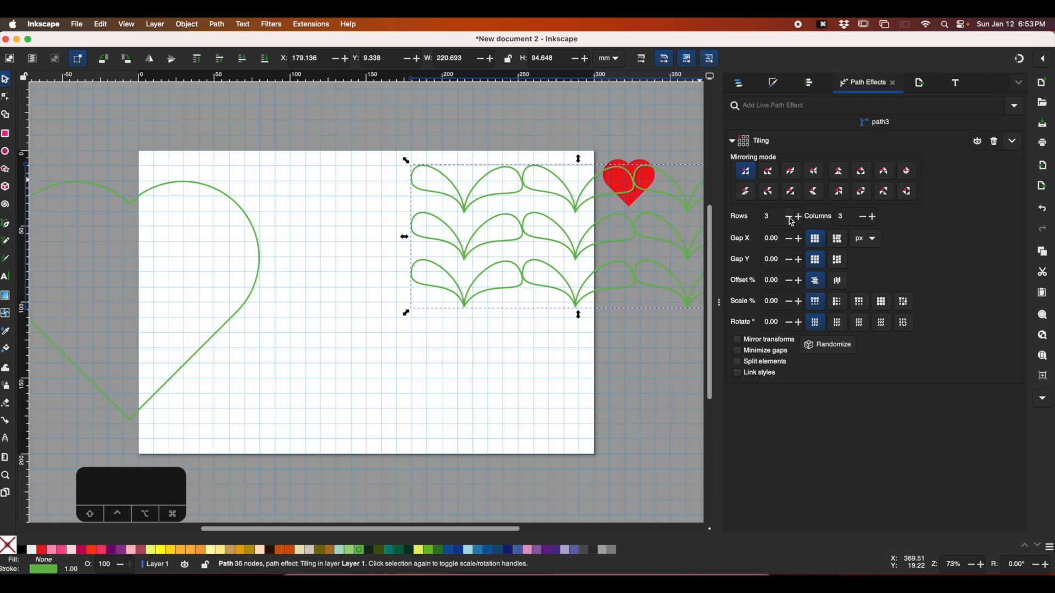
- Set the tiling to 1 column and 10 rows
click(865, 219)
click(865, 219)
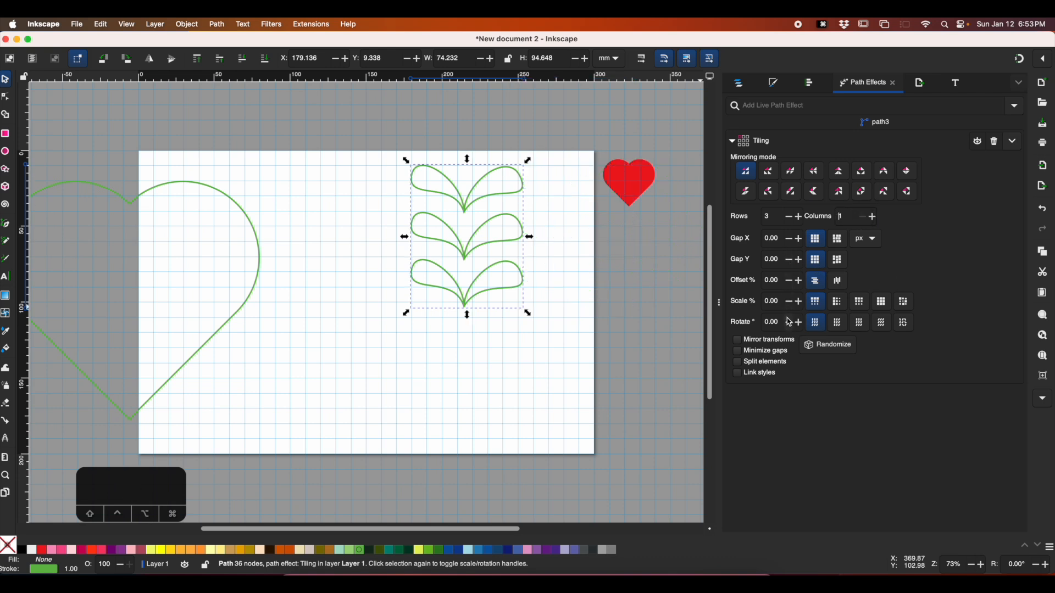
click(798, 217)
click(798, 217)
click(798, 216)
click(799, 217)
click(798, 217)
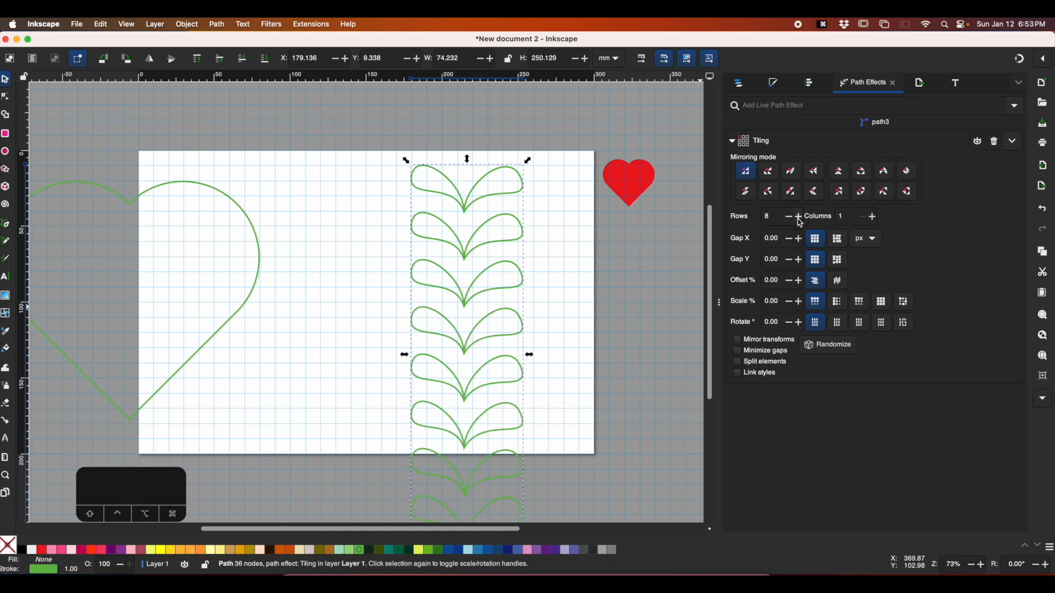
click(799, 218)
click(799, 219)
- Set the tiling scale to -6% so the feather pairs taper row by row
click(789, 302)
click(789, 302)
click(789, 302)
click(789, 302)
click(789, 302)
click(789, 302)
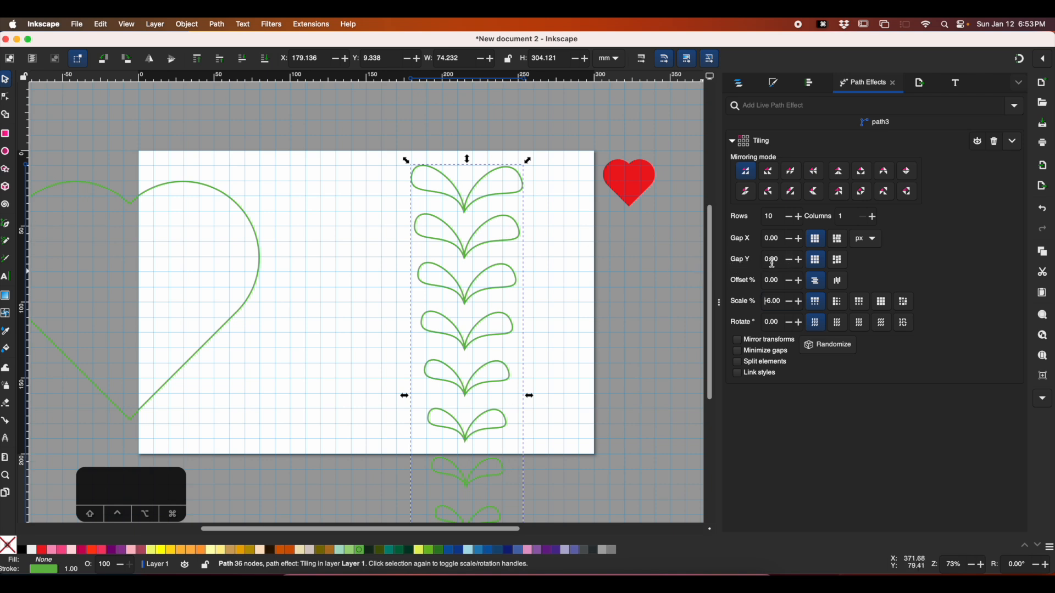
- Set the tiling's Gap Y to -56 px, try 9 rows, and return to 10 rows
click(789, 260)
click(790, 261)
click(790, 260)
click(789, 260)
click(790, 261)
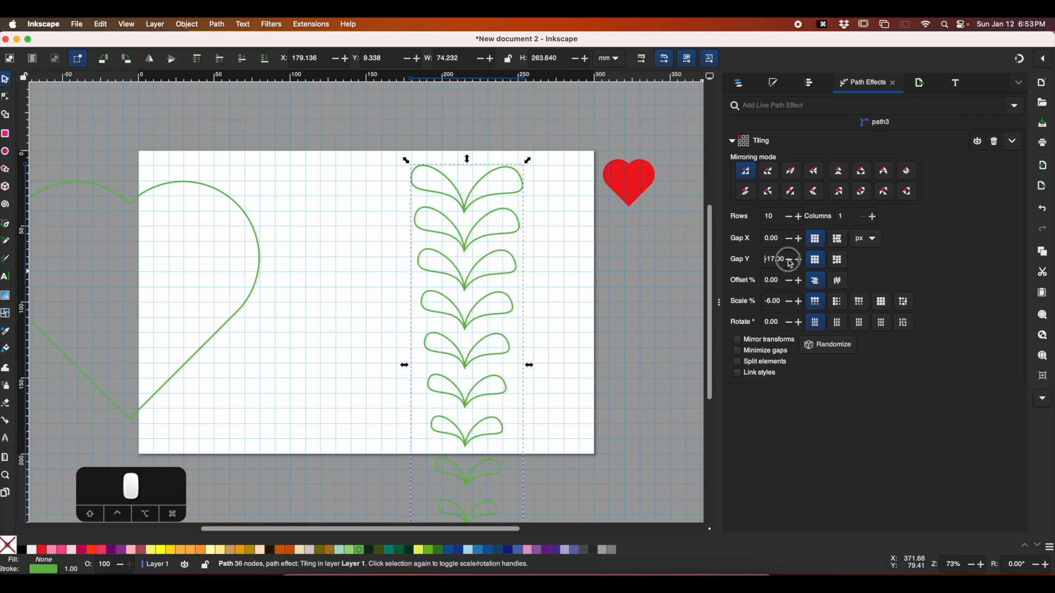
click(789, 262)
click(790, 261)
click(790, 262)
click(789, 261)
click(789, 262)
click(789, 262)
click(789, 261)
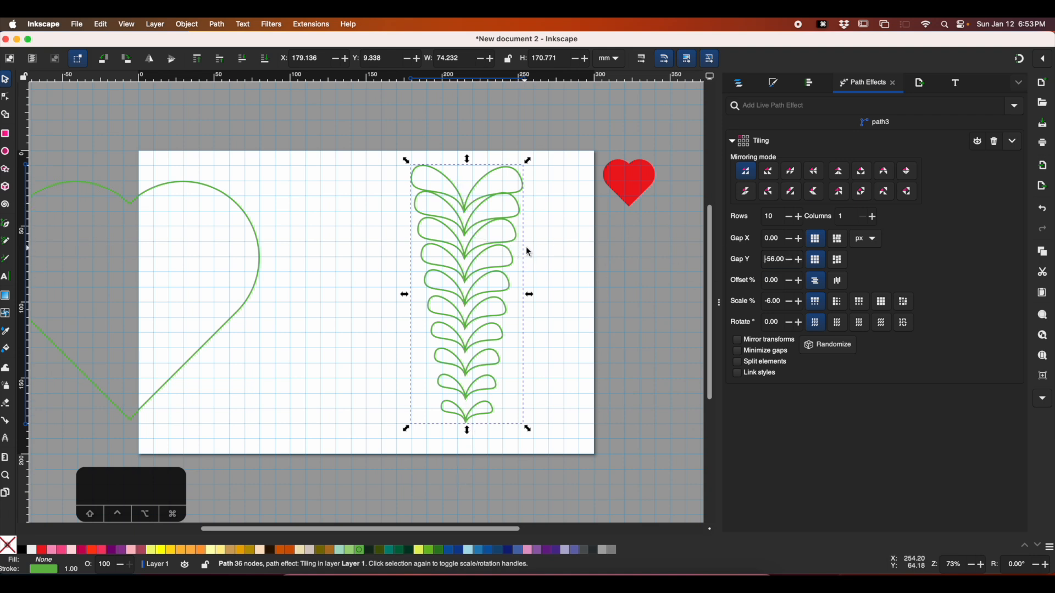
click(792, 218)
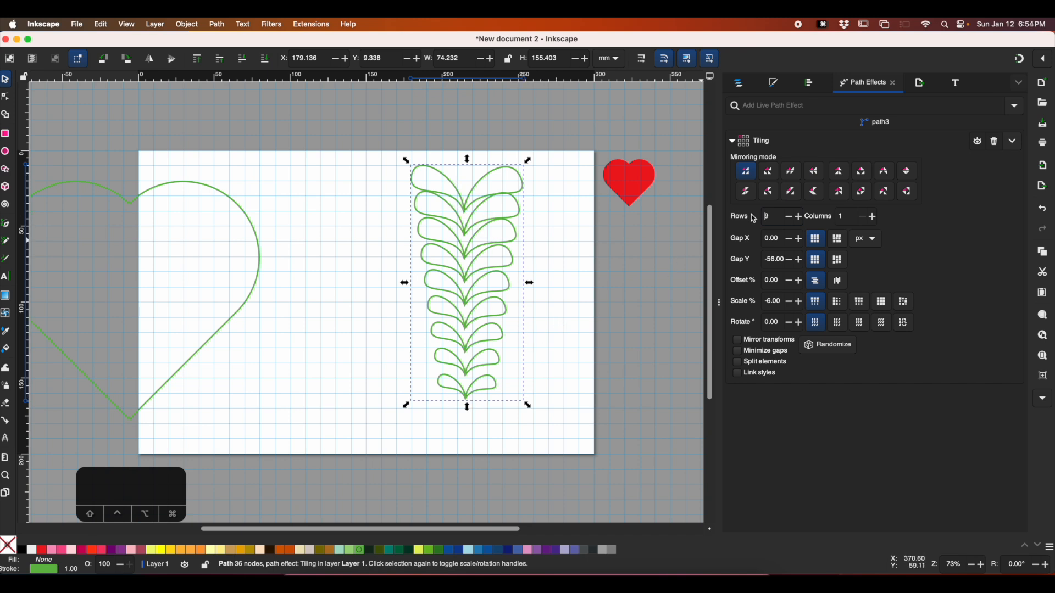
click(803, 218)
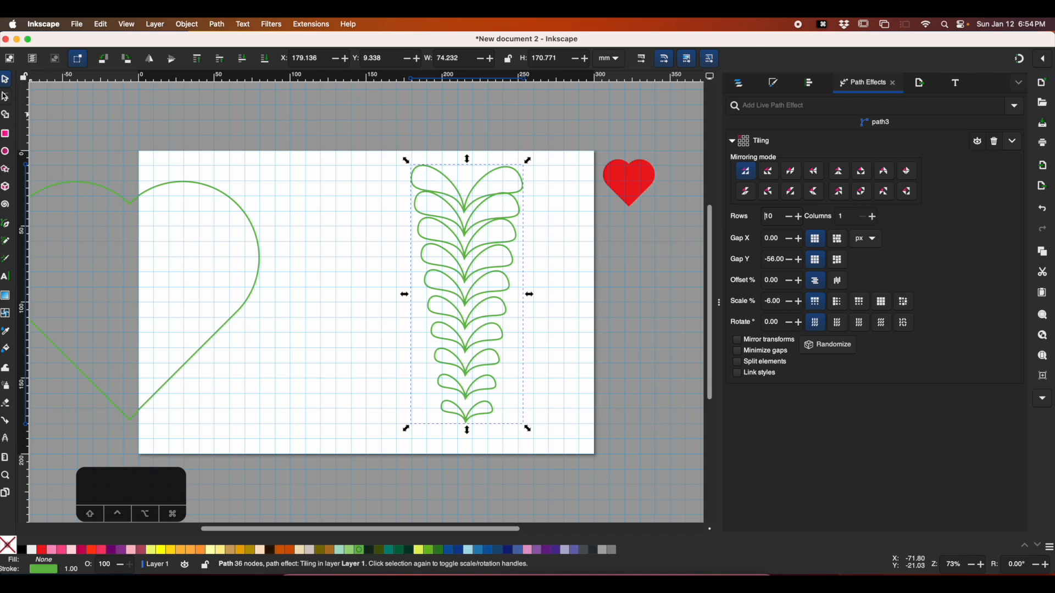
- Move the tiled shape's upper nodes inward and up, to about X 249.5, Y 15.2 mm and X 181.7, Y 13.4 mm
key(n)
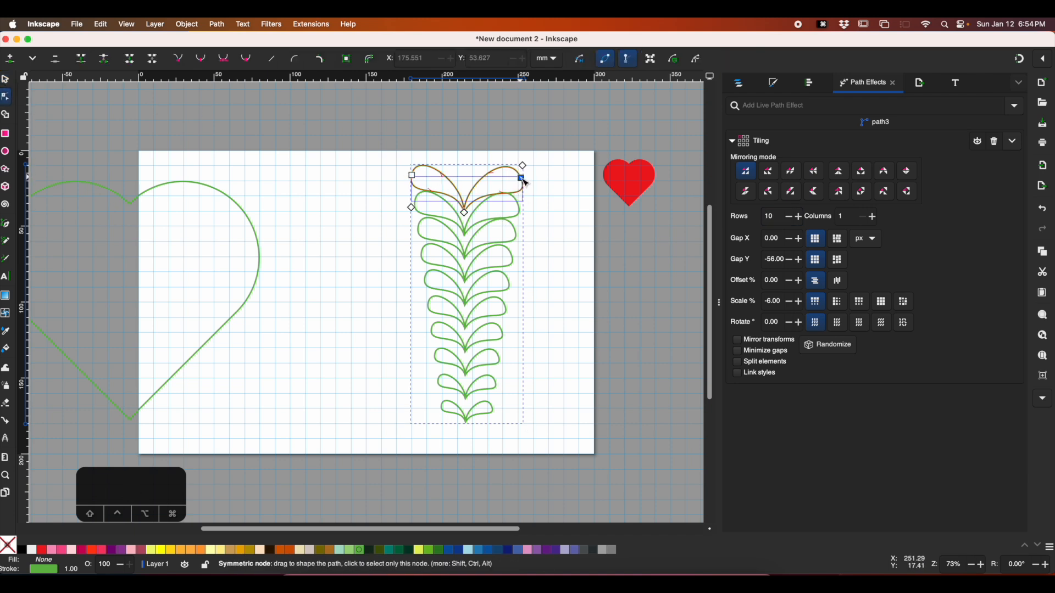
drag(521, 178, 521, 177)
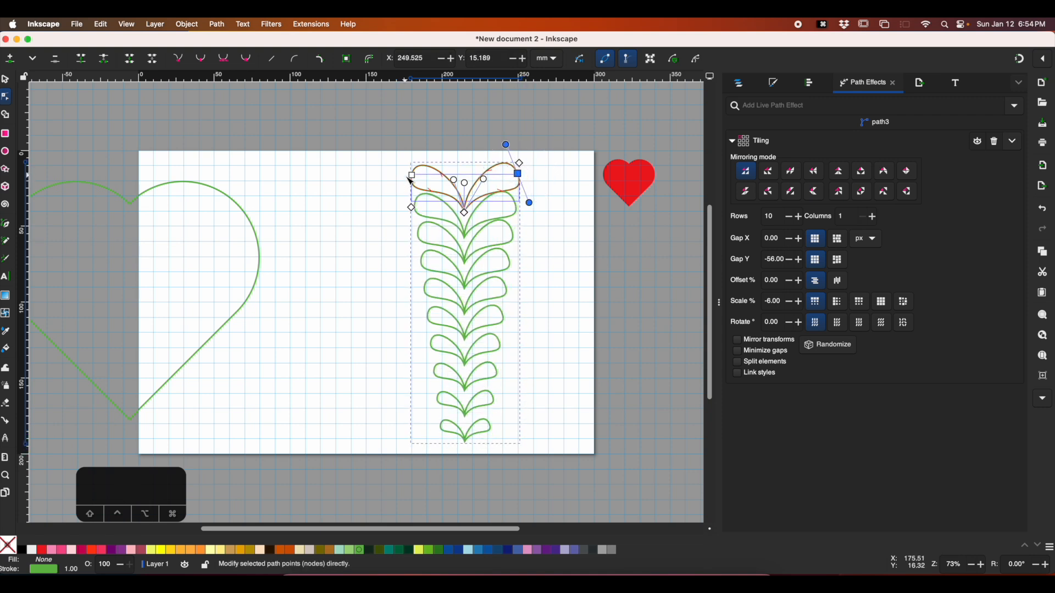
drag(414, 178, 418, 175)
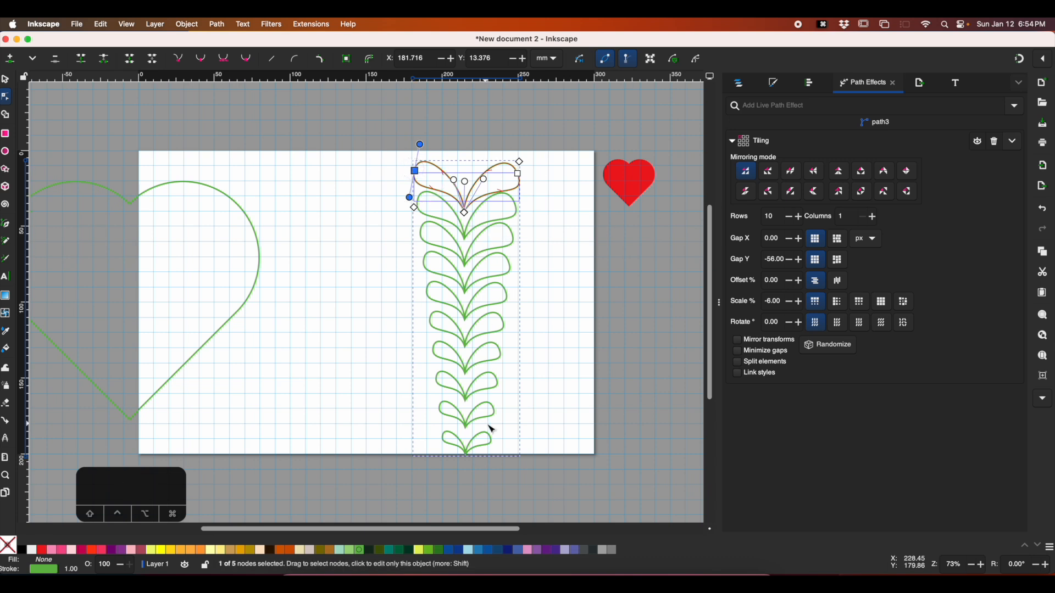
- Set the tiling's Gap Y to -60 px and lower both upper nodes slightly, the left one to about X 181.4, Y 14.5 mm
click(790, 261)
click(790, 261)
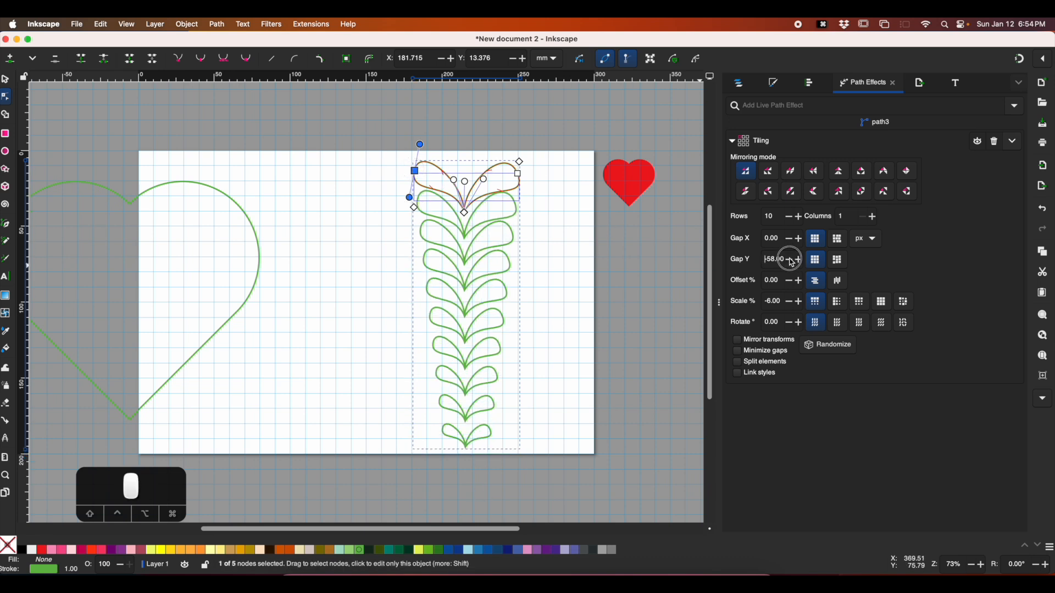
click(790, 262)
click(791, 263)
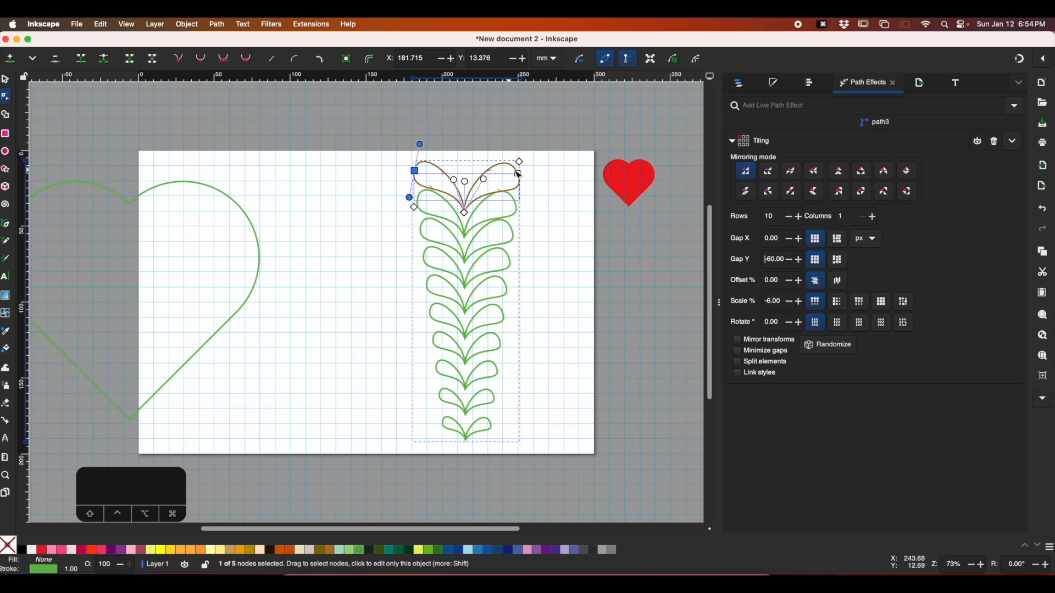
mouse_move(520, 175)
mouse_down()
mouse_move(527, 186)
mouse_move(523, 178)
mouse_up()
drag(416, 172, 418, 178)
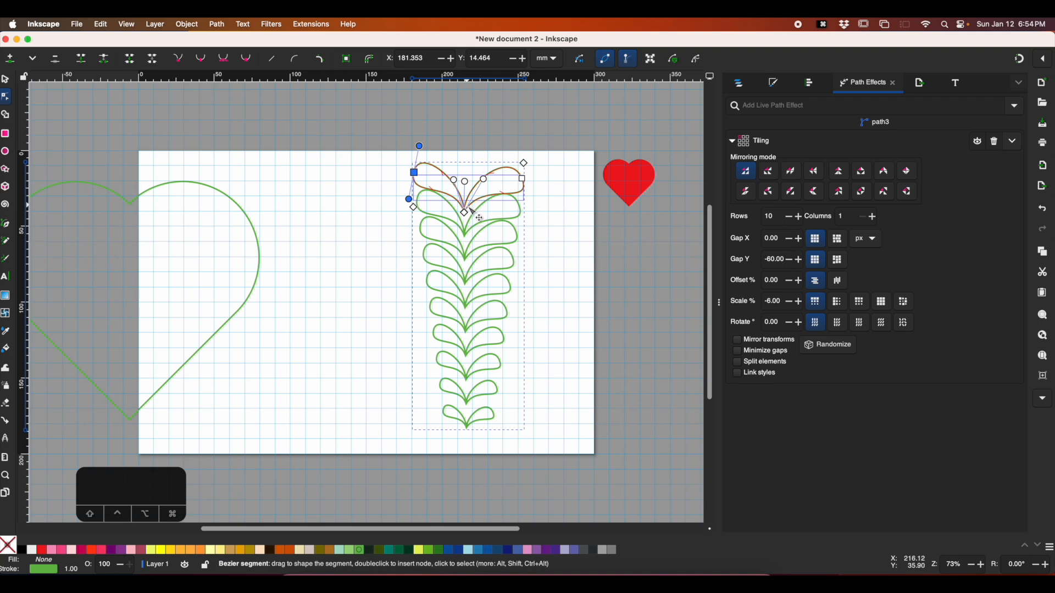
- Raise one bottom end node of the shape to about X 214.7, Y 38.4 mm, undoing the trial move of the other
drag(467, 215, 465, 208)
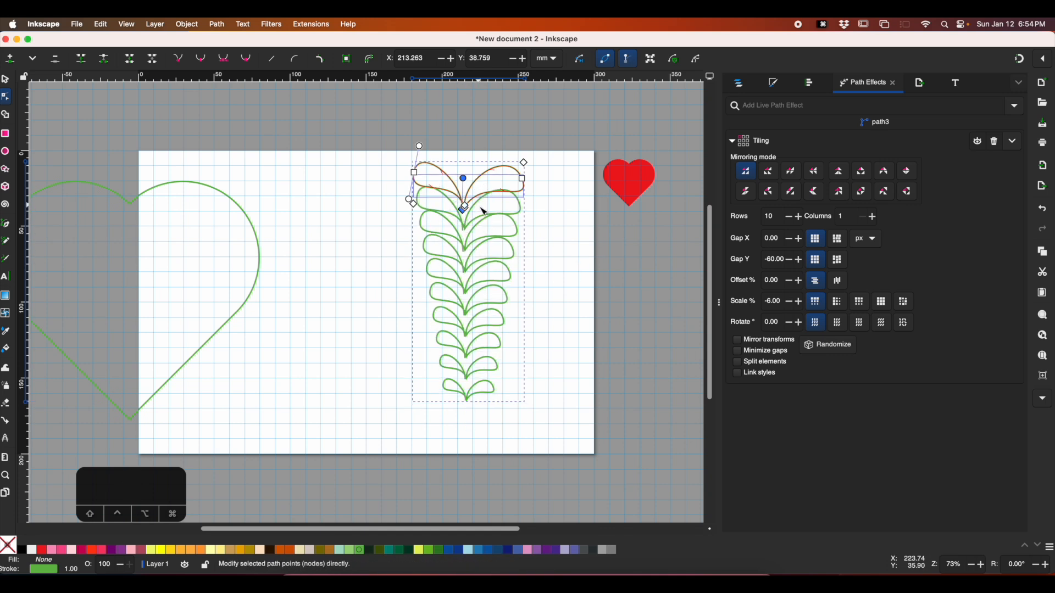
key(super+z)
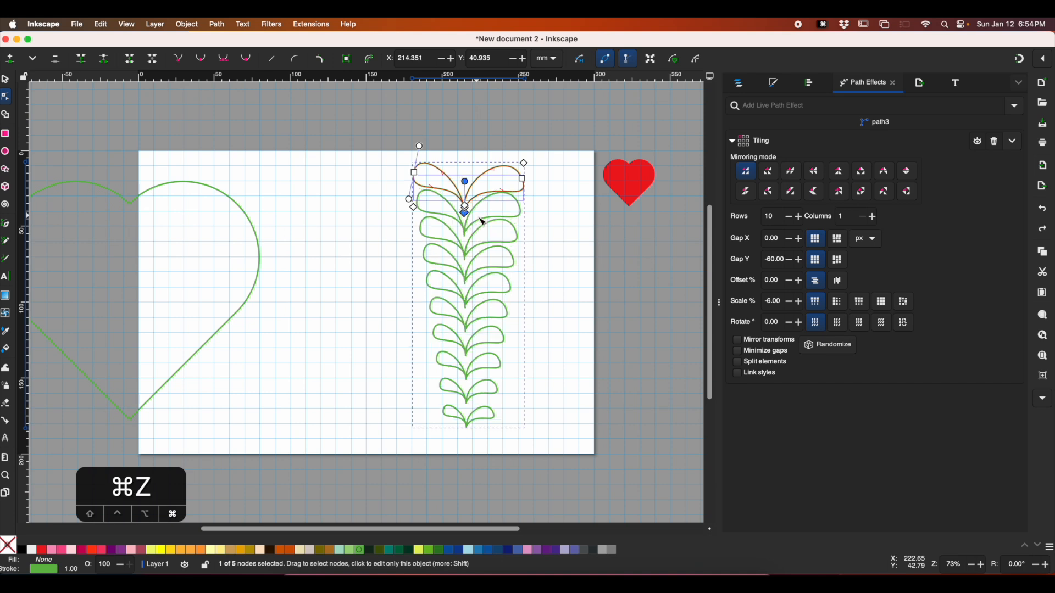
key(super+z)
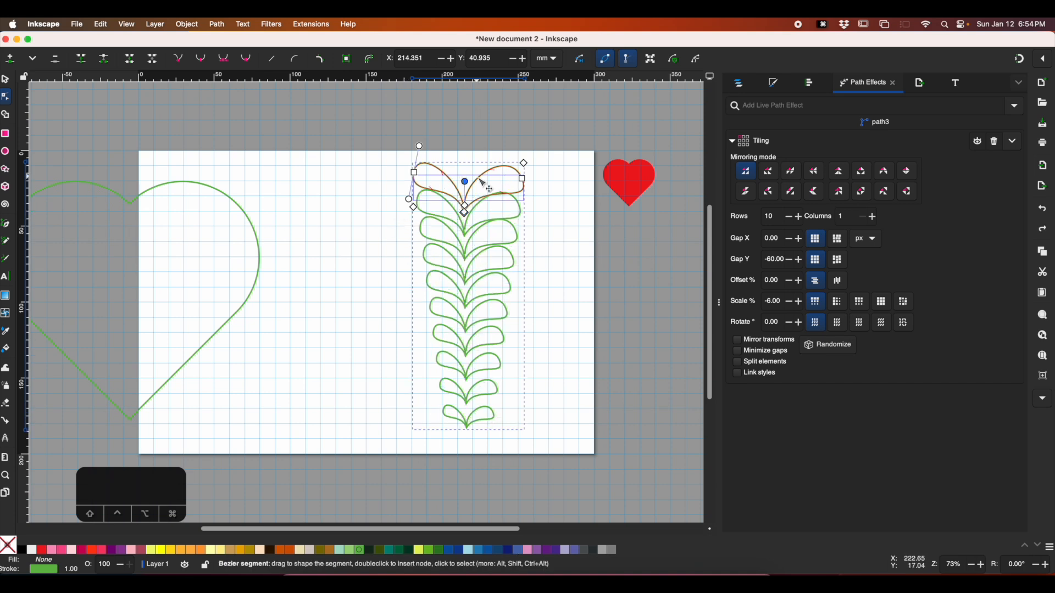
drag(414, 202, 466, 208)
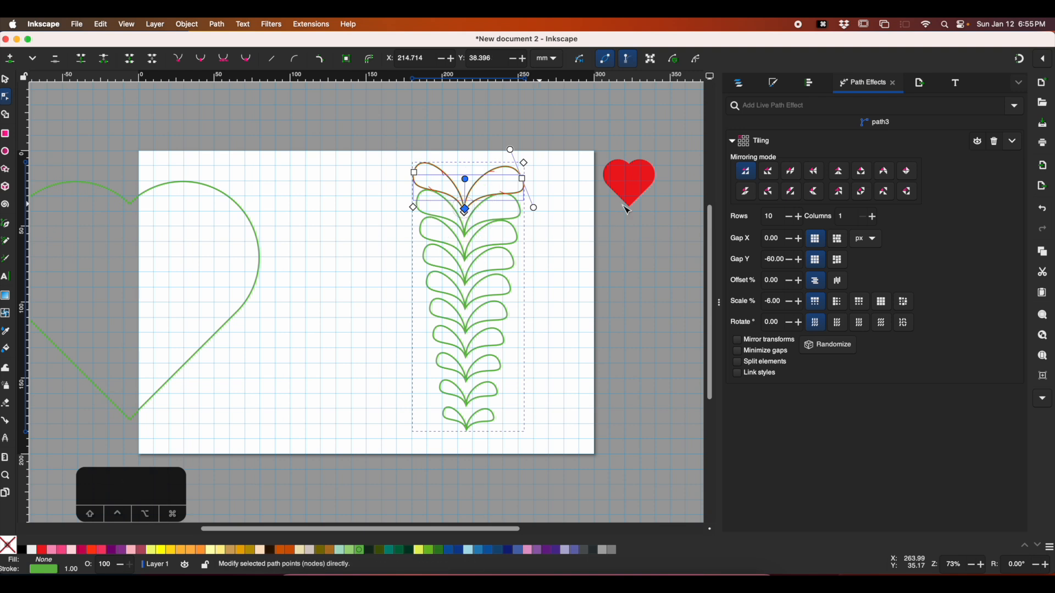
- Set the tiling's Gap Y to -55 px
click(799, 263)
click(799, 263)
click(799, 261)
click(799, 261)
click(799, 262)
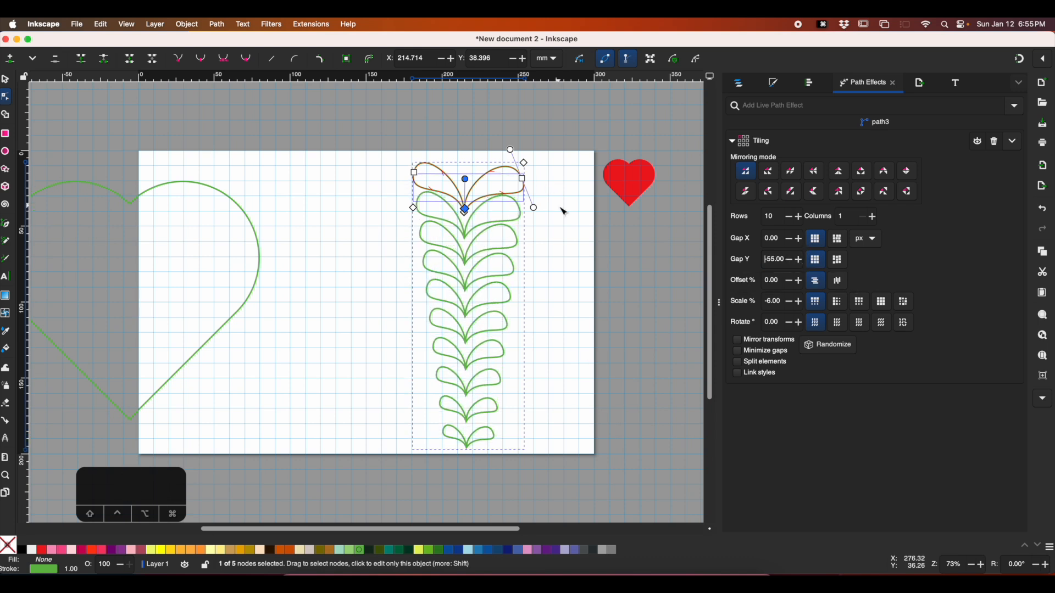
- Pull both upper nodes inward and up, the left one to about X 183.5, Y 13 mm, and set Gap Y to -58 px
drag(519, 180, 518, 173)
drag(414, 172, 418, 170)
click(791, 260)
click(791, 260)
click(791, 261)
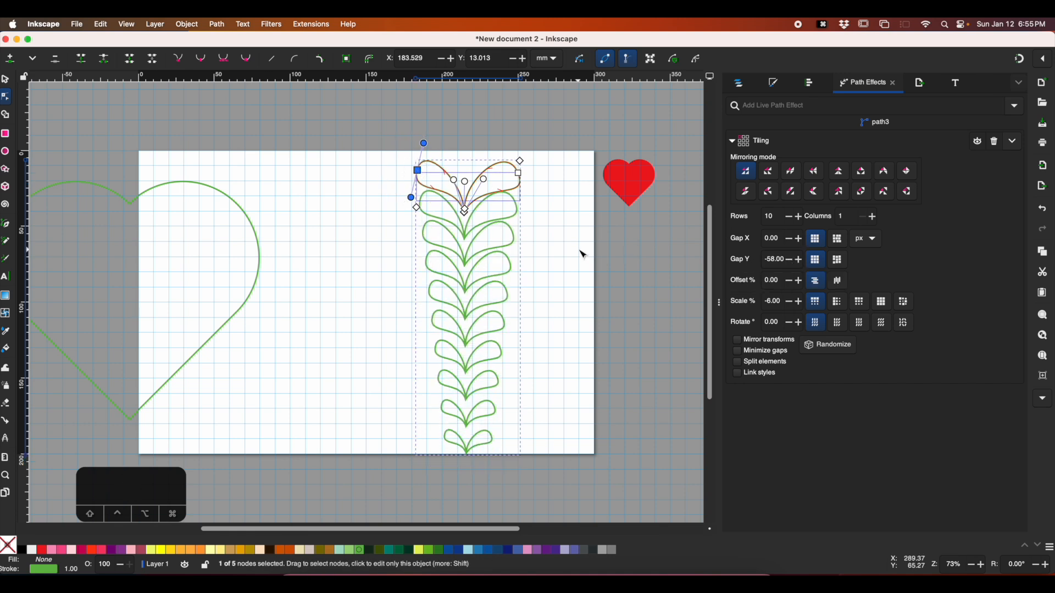
- Lower the left upper node of the feather shape to about X 182.8, Y 15.6 mm
click(418, 171)
drag(418, 171, 419, 178)
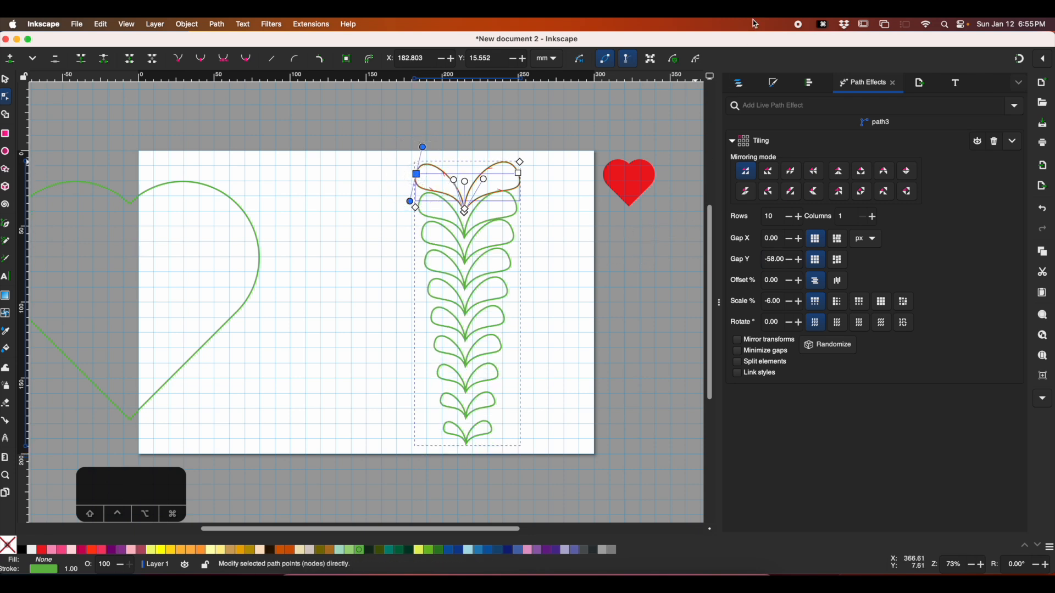
click(4, 81)
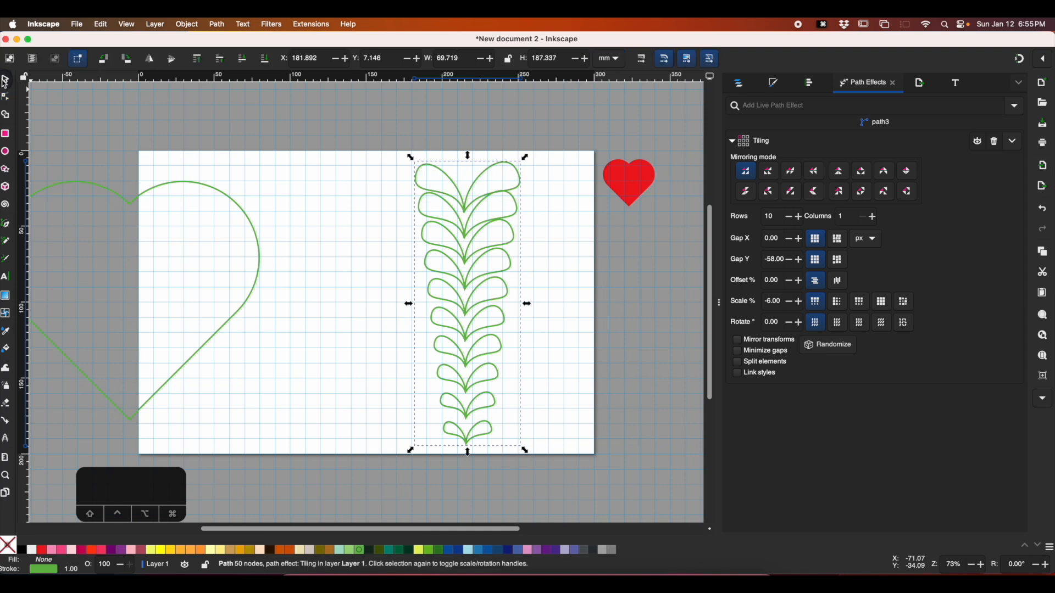
- Move the large heart onto the page at about X 6.9, Y 24.4 mm and break it apart at its two centre nodes into separate halves
click(260, 271)
drag(261, 270, 410, 275)
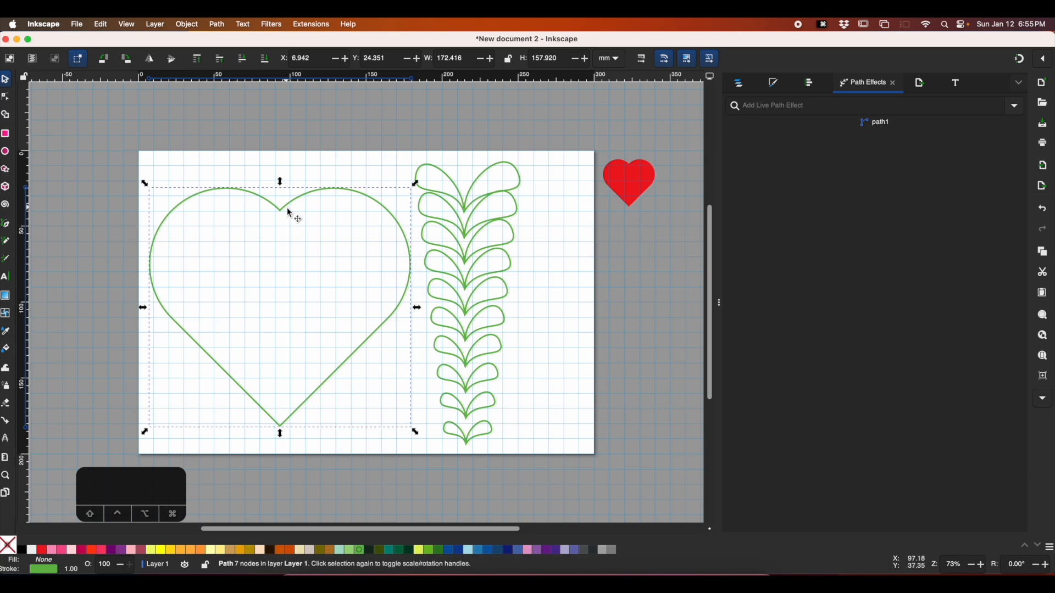
click(6, 98)
drag(248, 159, 301, 462)
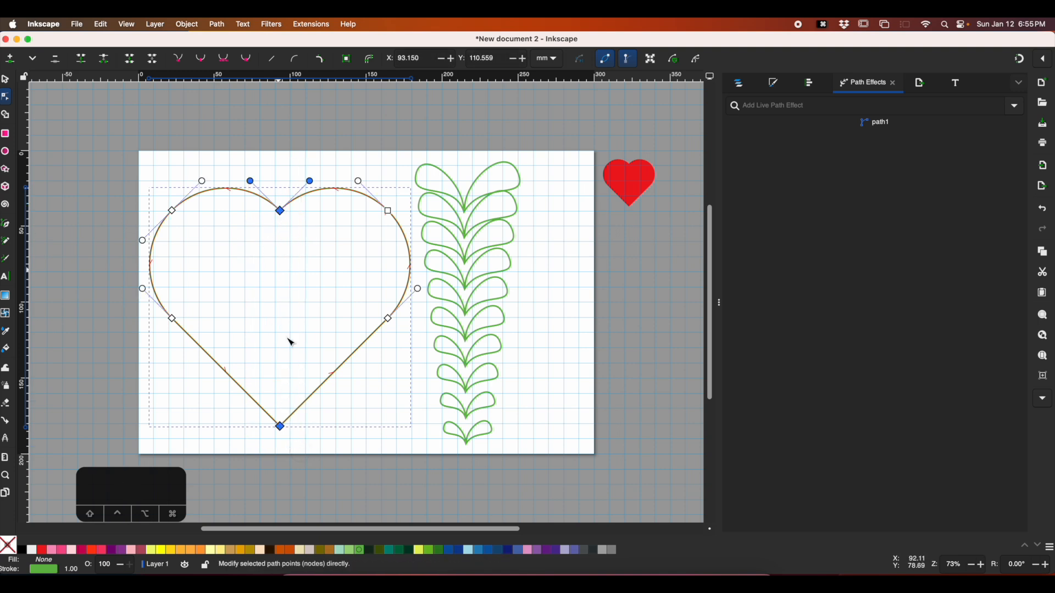
click(105, 60)
click(6, 82)
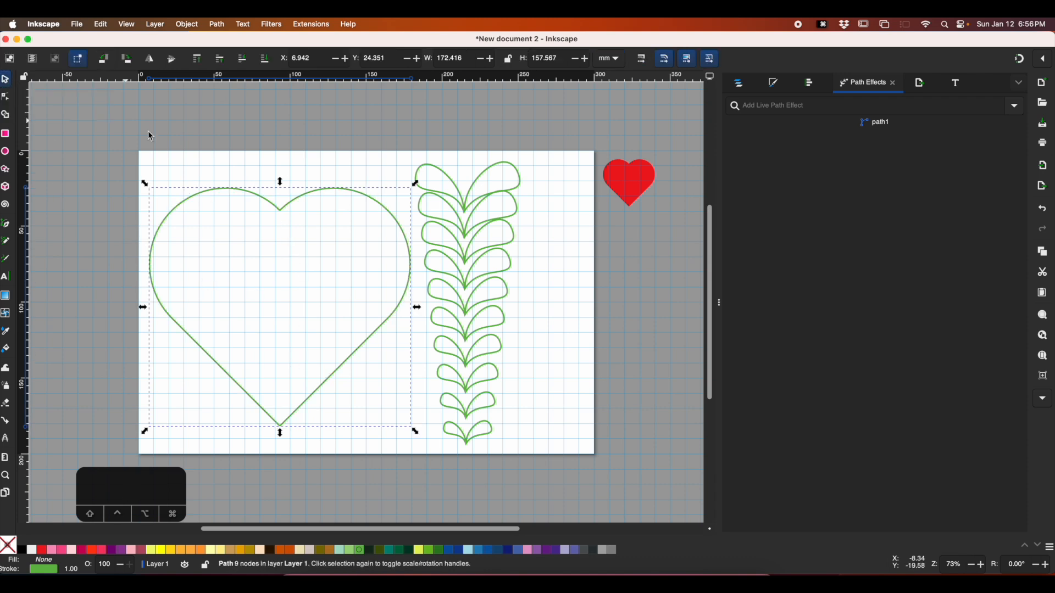
key(shift)
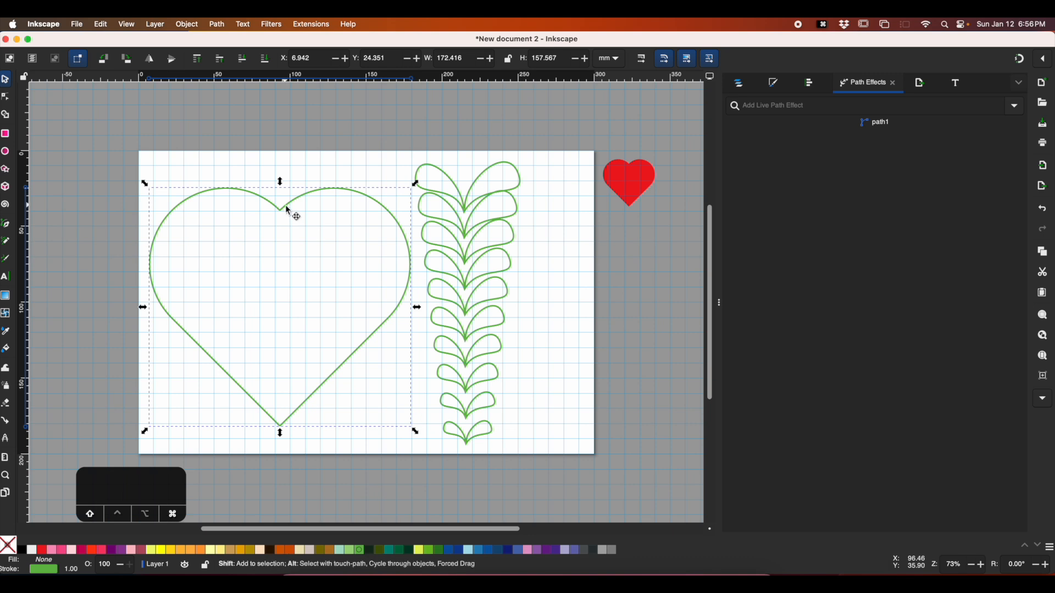
key(shift+super+k)
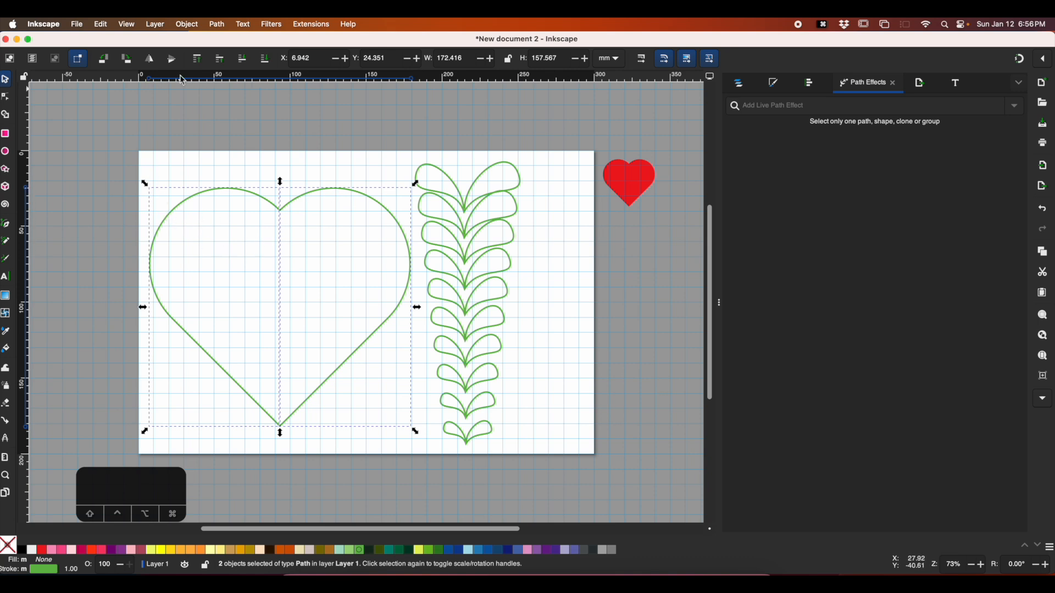
click(218, 25)
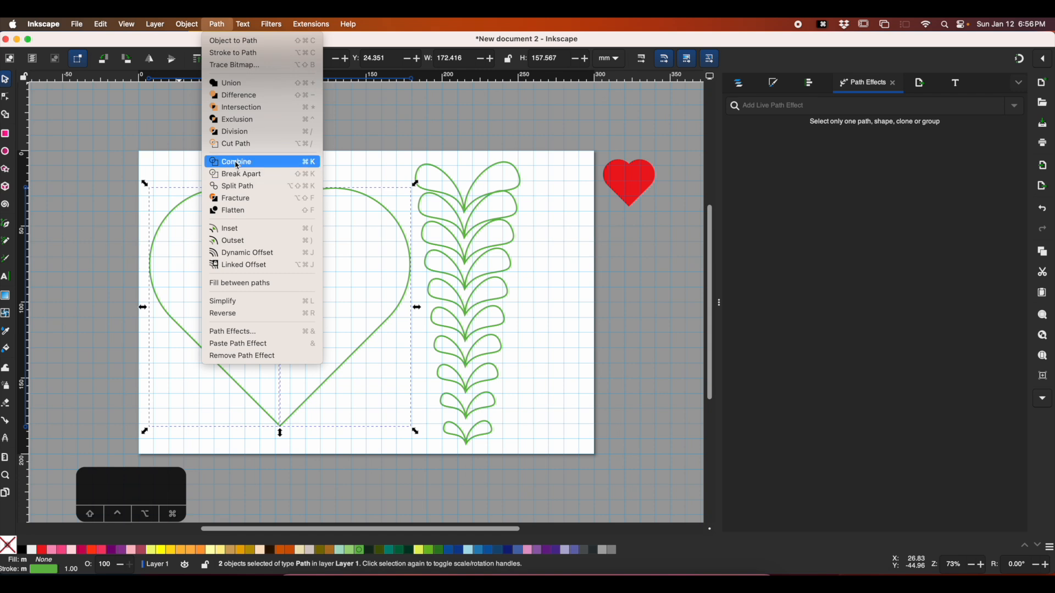
click(99, 117)
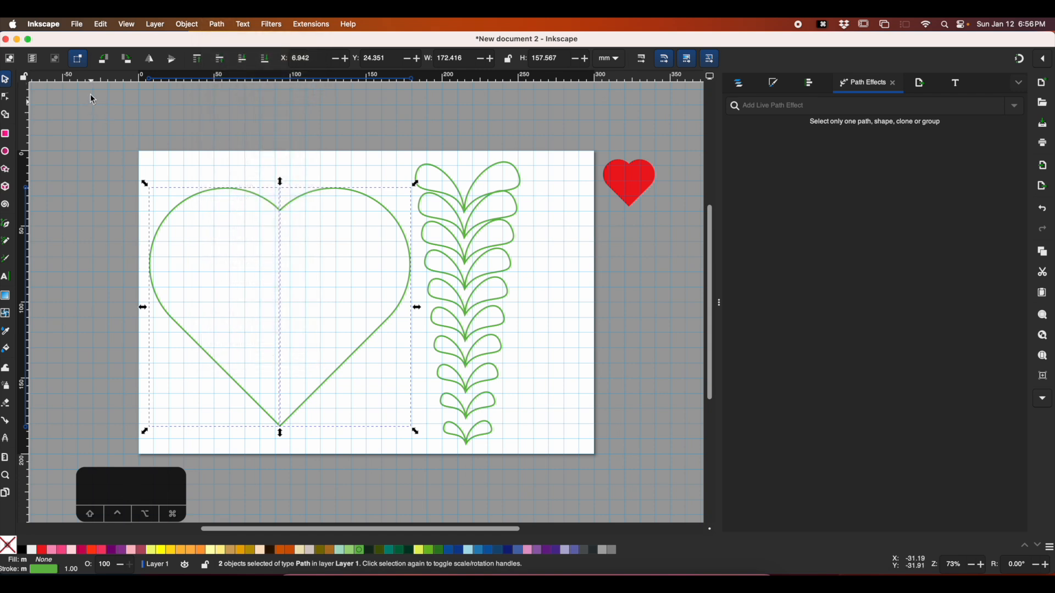
click(101, 24)
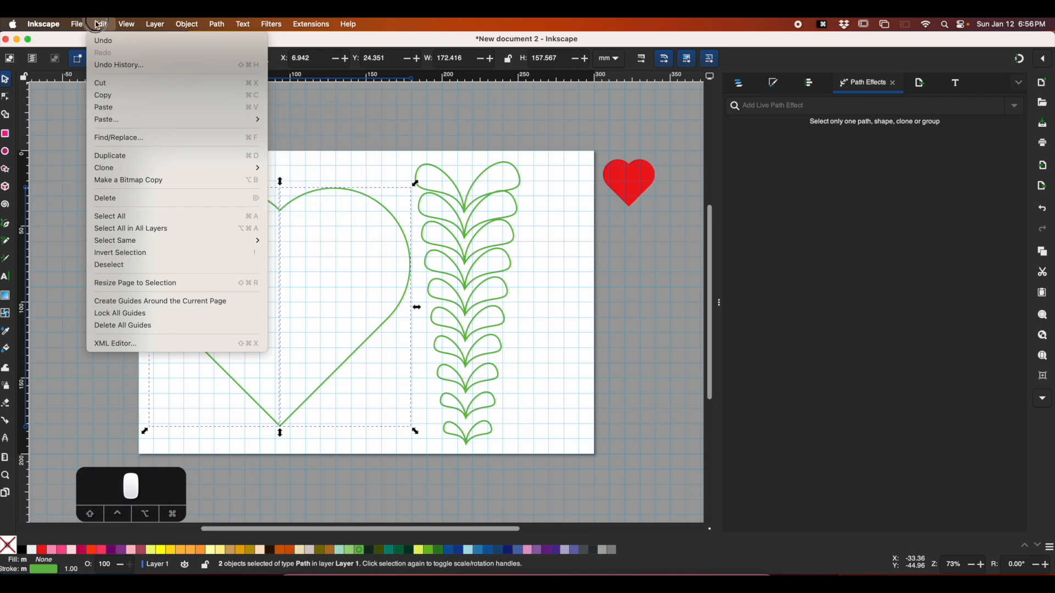
mouse_move(48, 26)
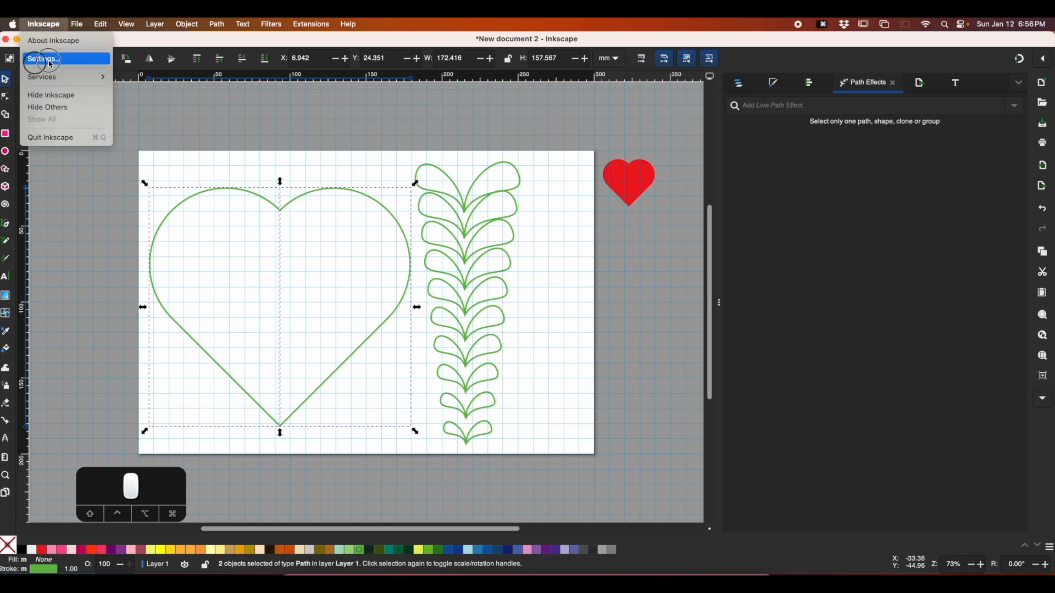
click(407, 148)
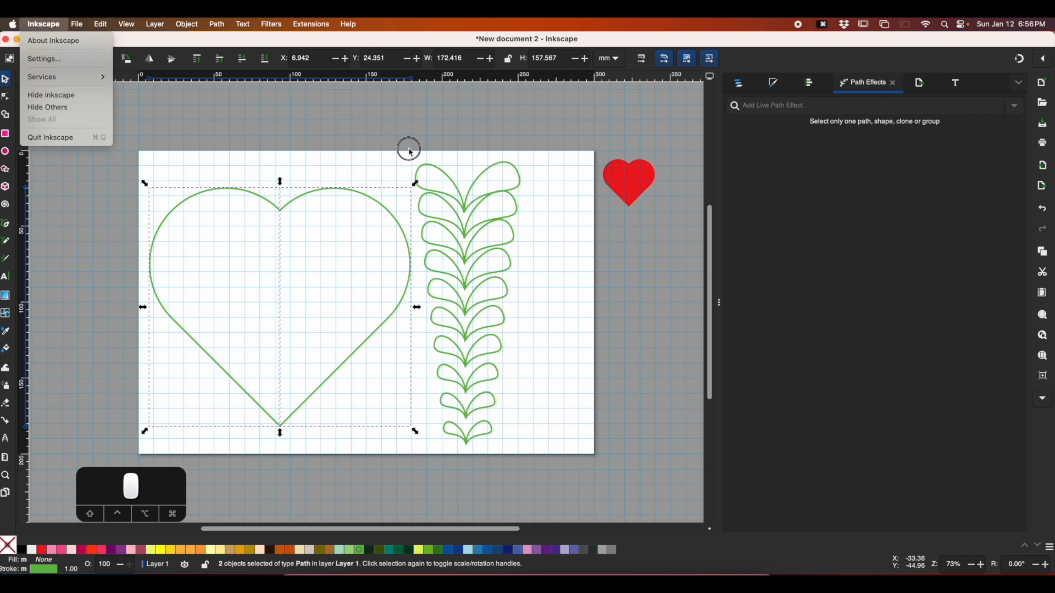
click(331, 143)
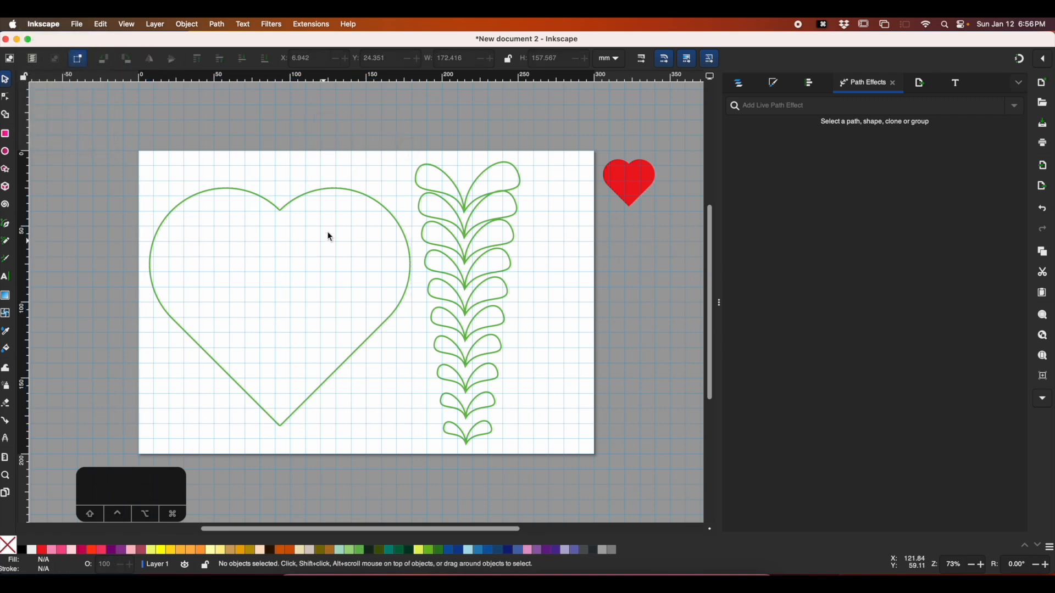
- Check that each heart half selects separately, and add a Pattern Along Path effect to the right half
click(236, 191)
click(344, 189)
click(241, 190)
click(345, 193)
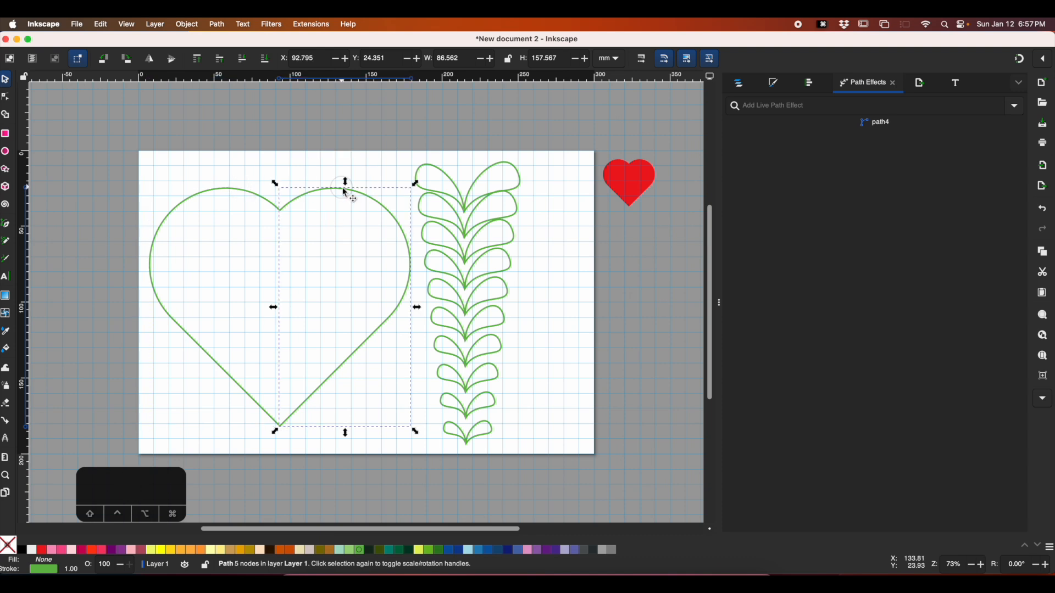
click(464, 250)
click(386, 212)
click(1017, 107)
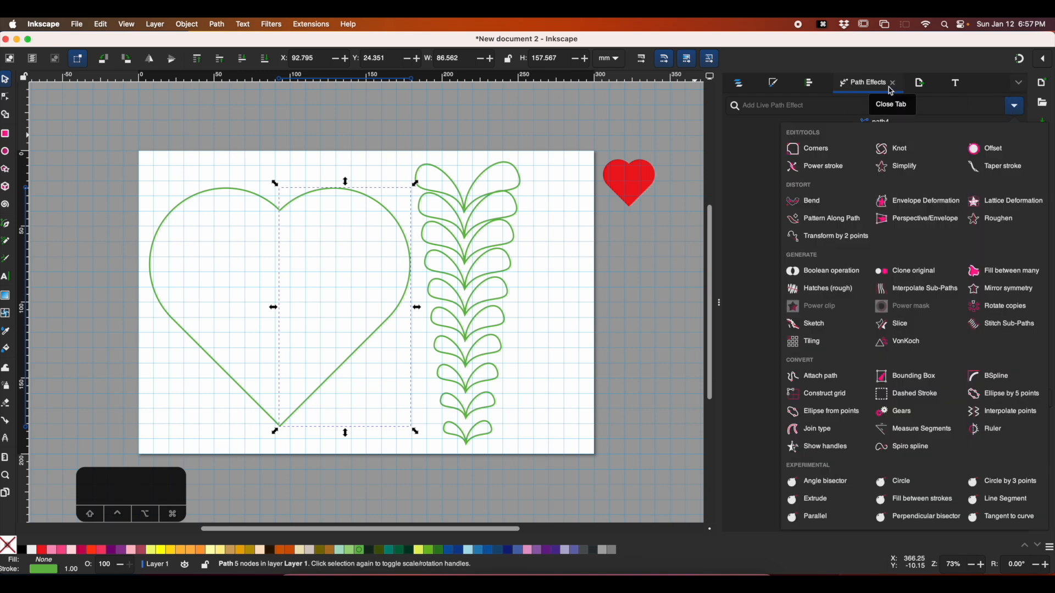
click(833, 227)
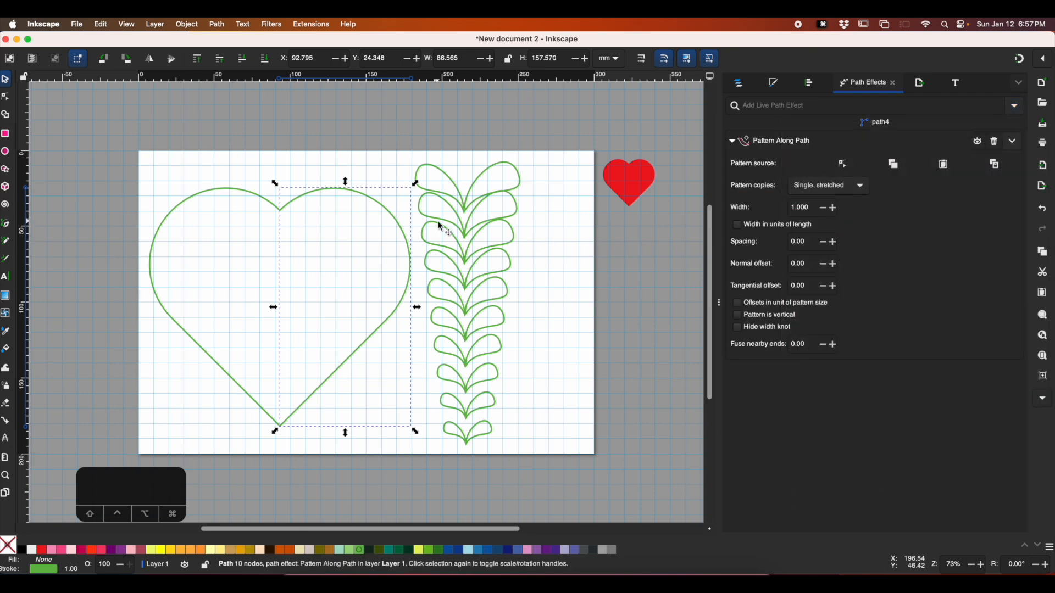
- Copy the feather plume and link it as the pattern source for the heart's right half, with Pattern is vertical enabled
click(461, 216)
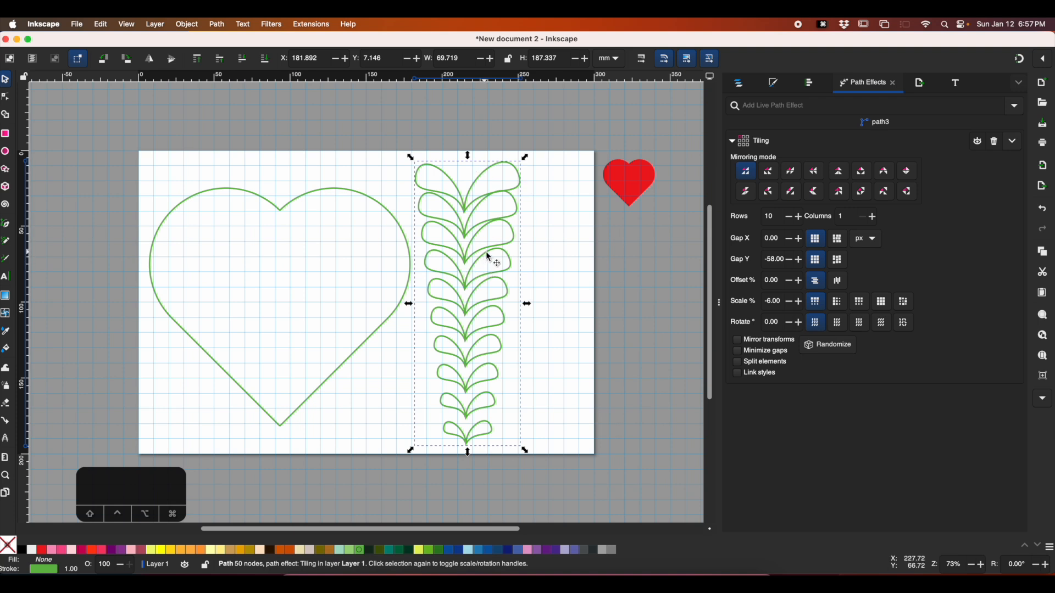
key(super+c)
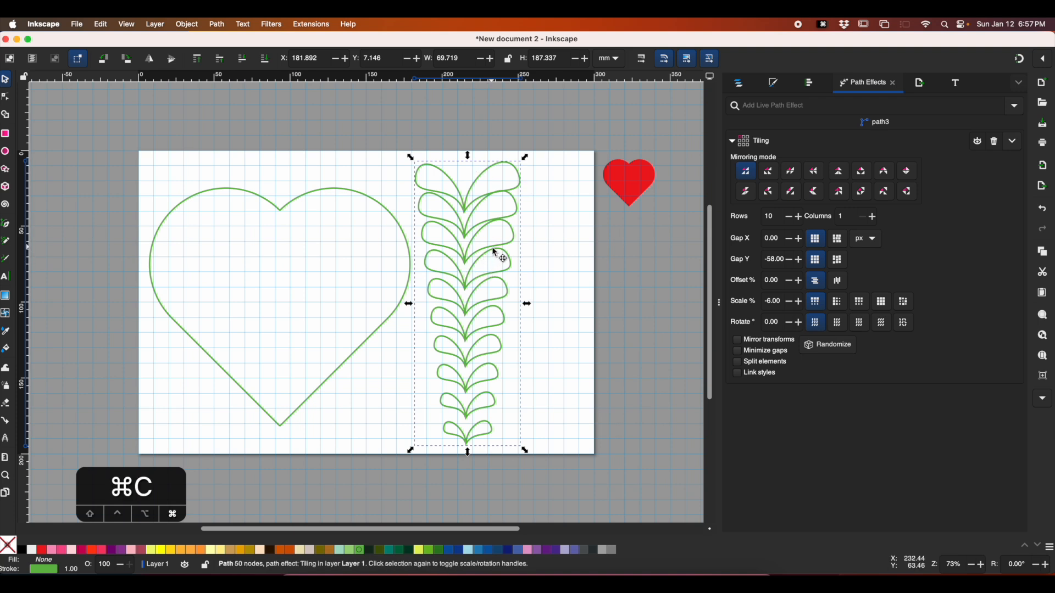
click(392, 220)
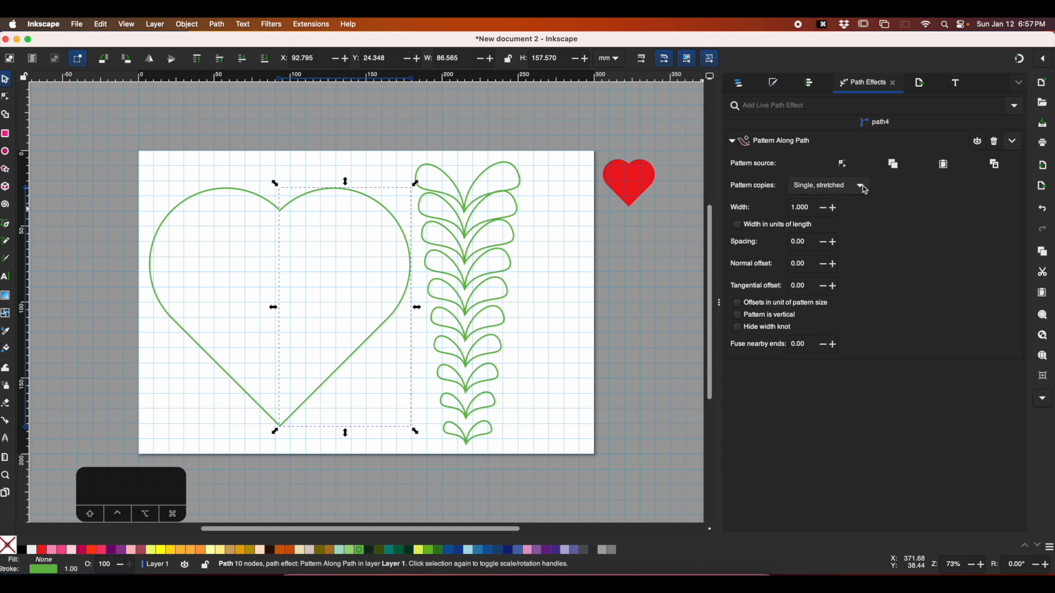
click(739, 317)
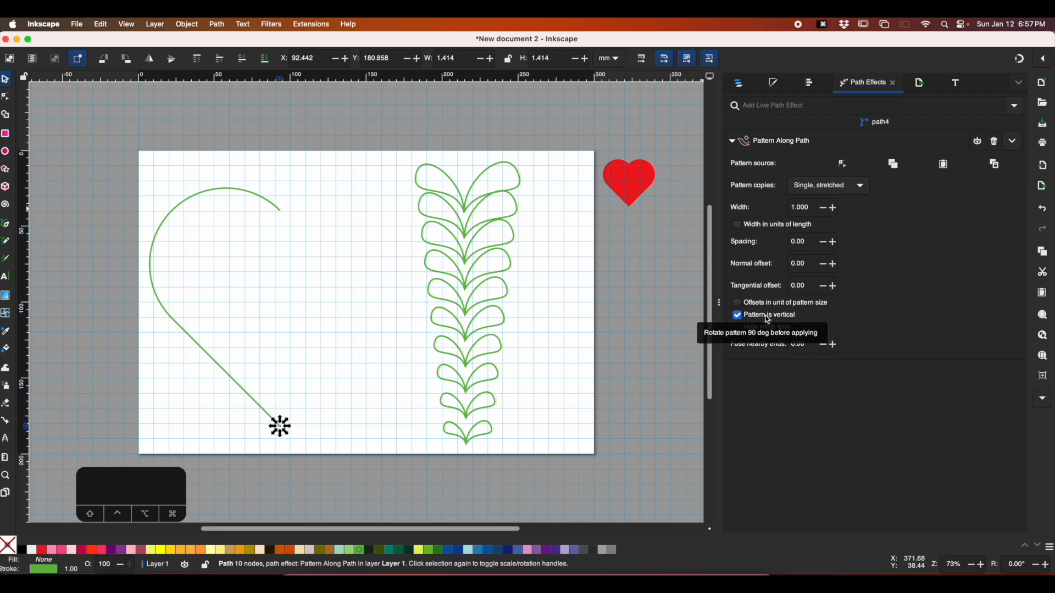
click(996, 165)
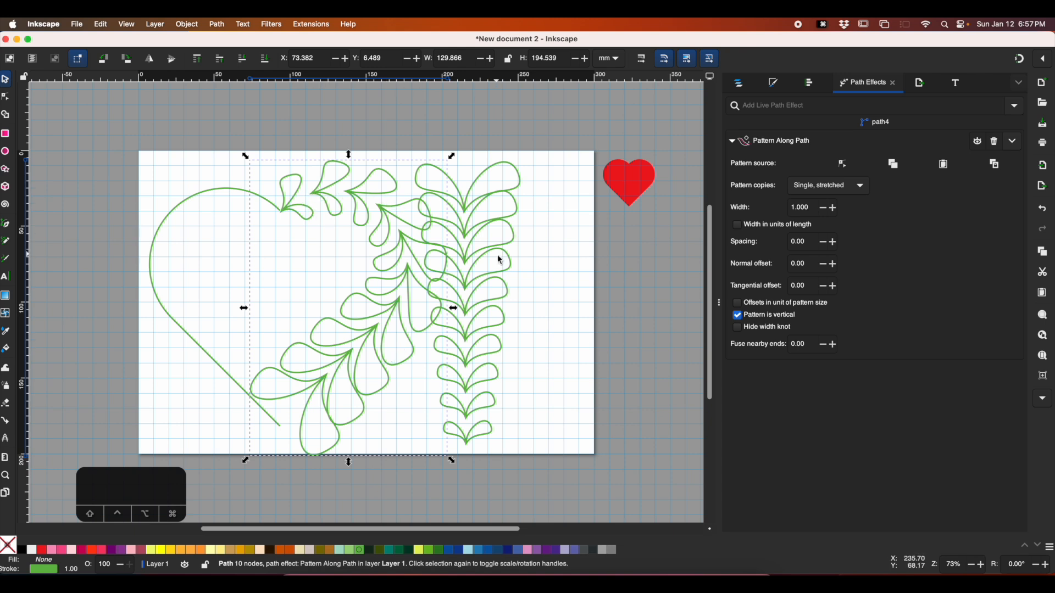
- Move the original feather plume clear of the feathered heart half, to about X 218.5, Y 5.7 mm
key(Escape)
click(470, 259)
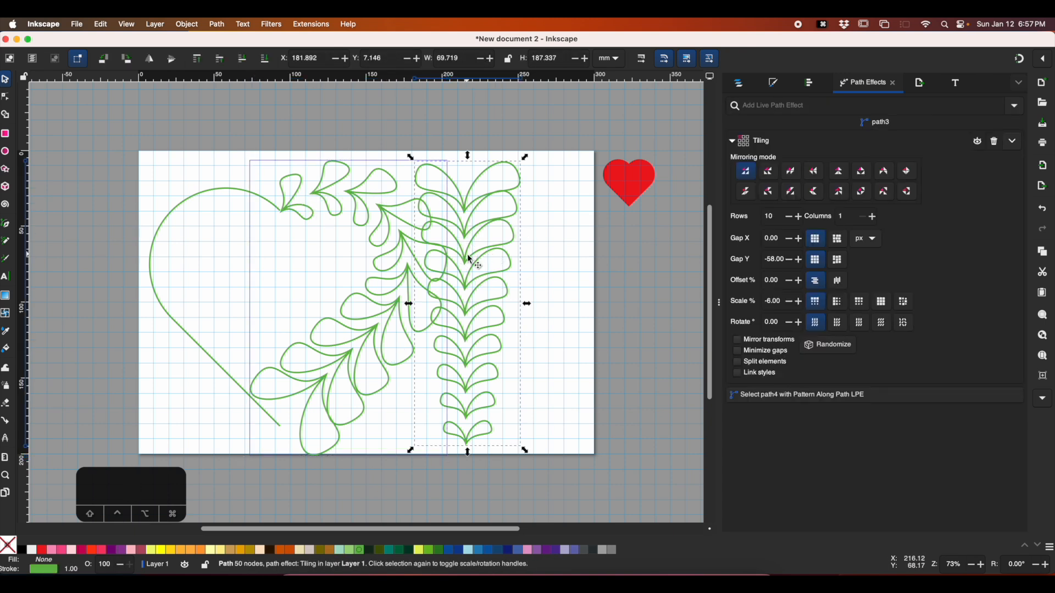
drag(470, 260, 526, 257)
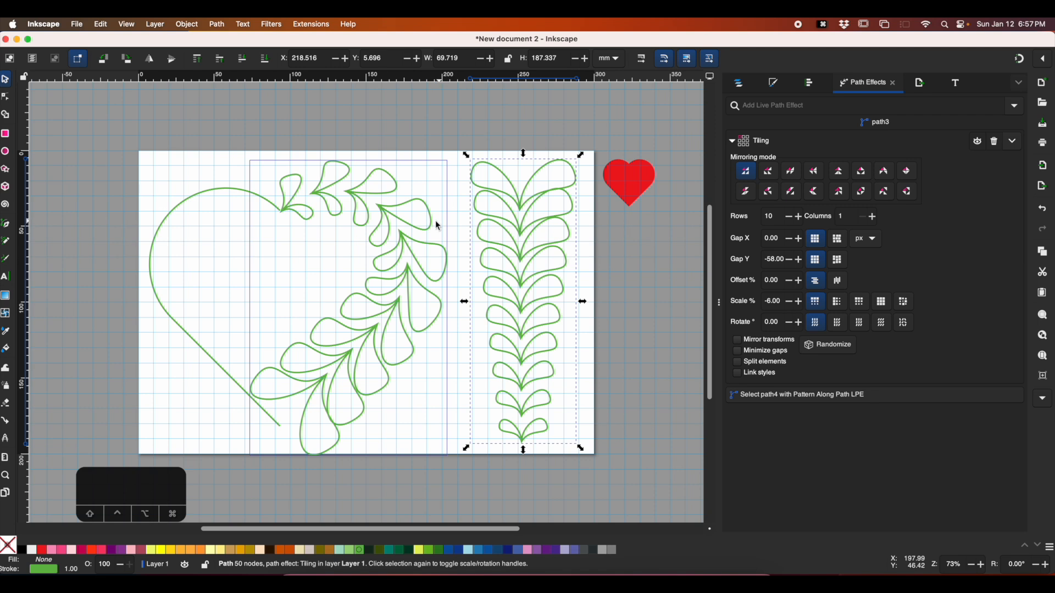
- Resize the original plume to about 49.9 mm wide and 176.7 mm high to slim the linked feathers along the heart
click(548, 224)
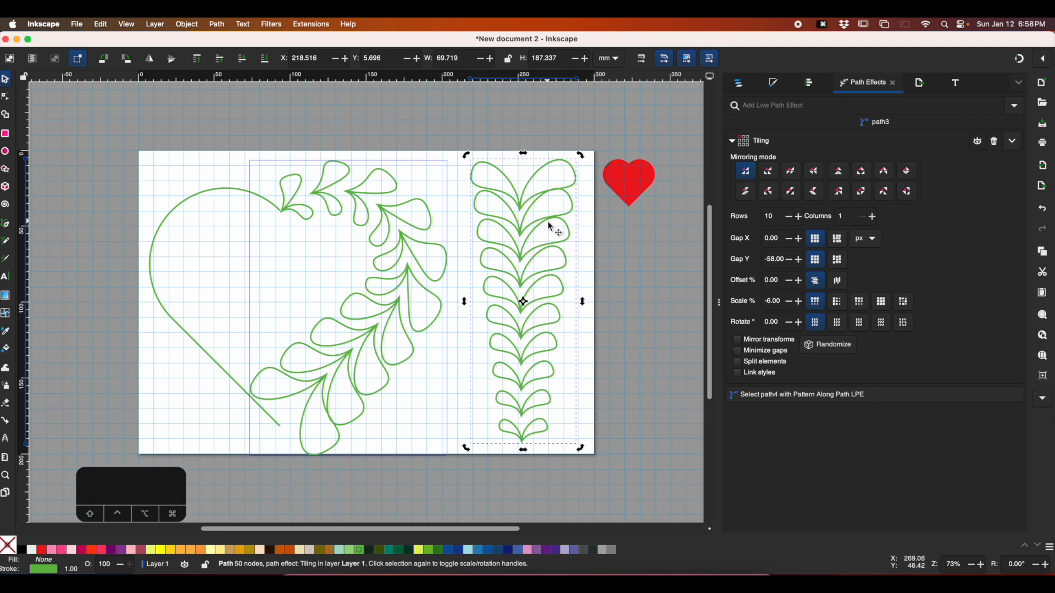
click(569, 208)
drag(584, 302, 573, 306)
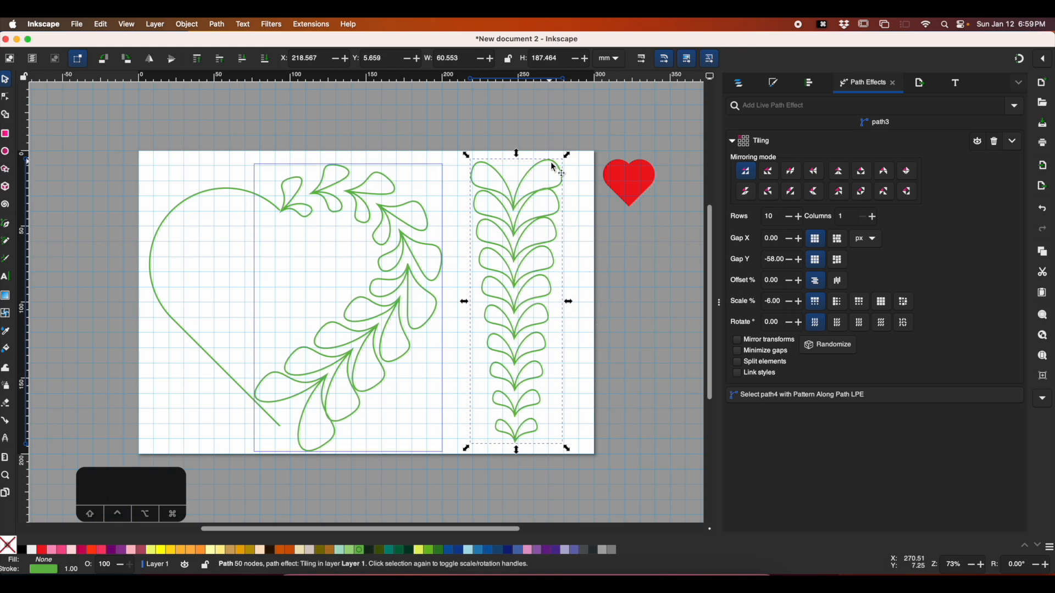
drag(563, 159, 548, 178)
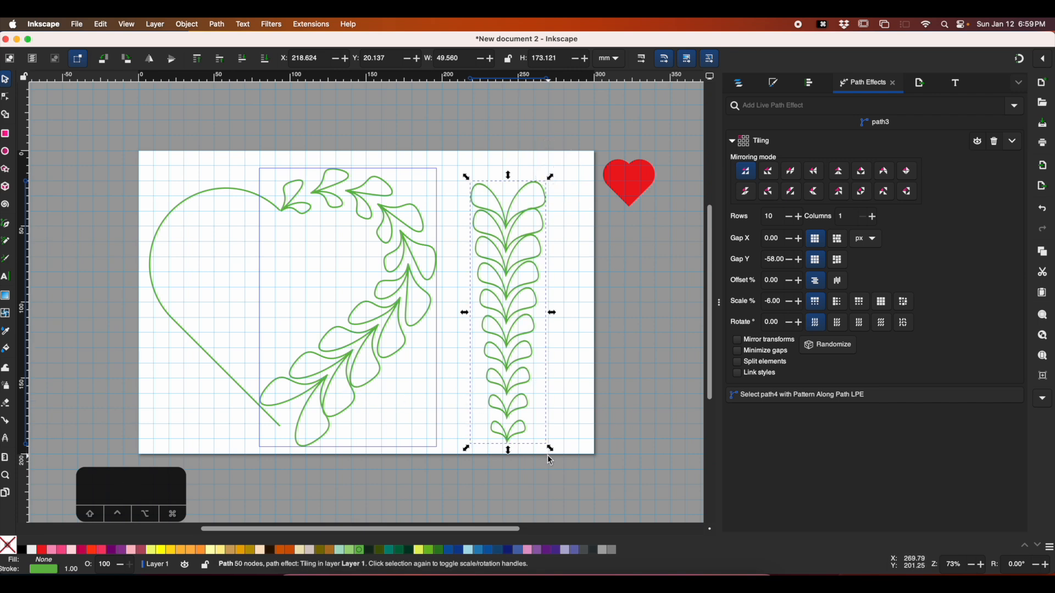
drag(508, 450, 511, 457)
mouse_move(548, 310)
mouse_down()
mouse_move(556, 315)
mouse_move(546, 309)
mouse_up()
drag(471, 317, 467, 316)
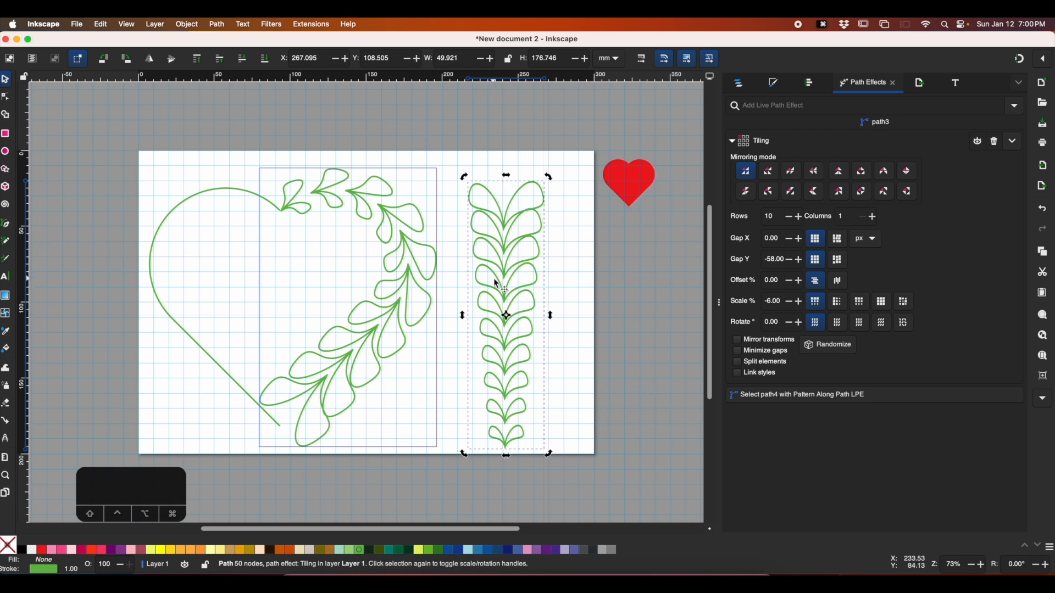
- Adjust both upper nodes of the plume's shape, the right one to about X 266.1, Y 26.7 mm, and move the plume to about X 219.7, Y 16.3 mm
click(580, 260)
click(521, 221)
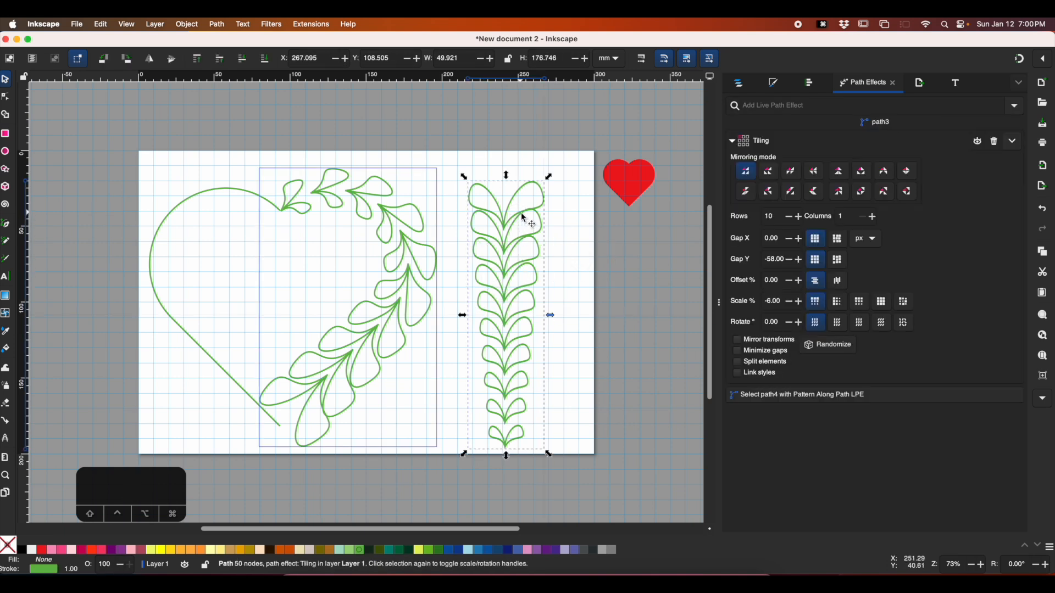
double_click(523, 208)
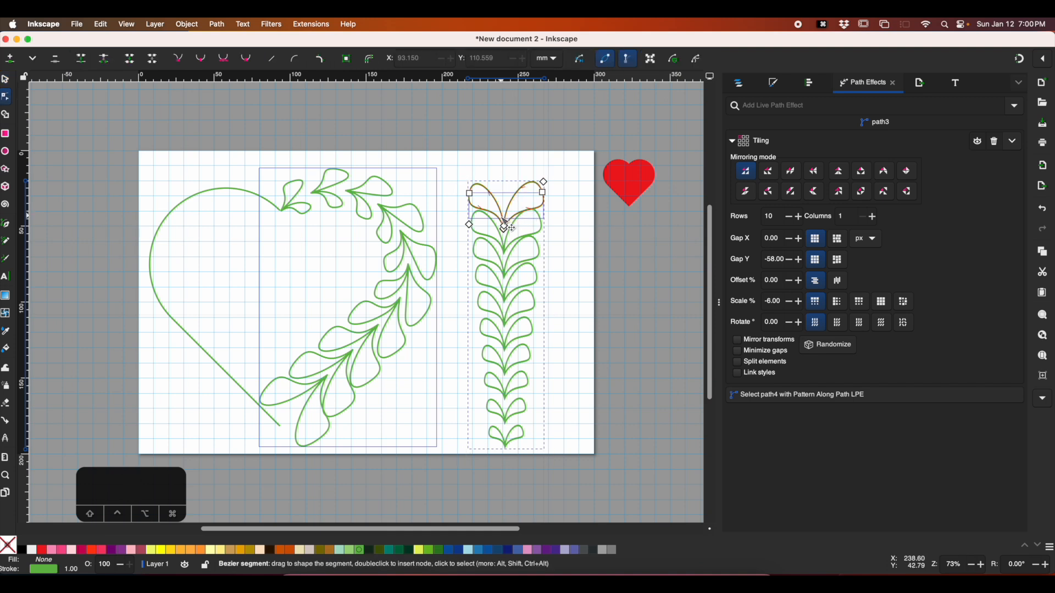
drag(469, 193, 470, 192)
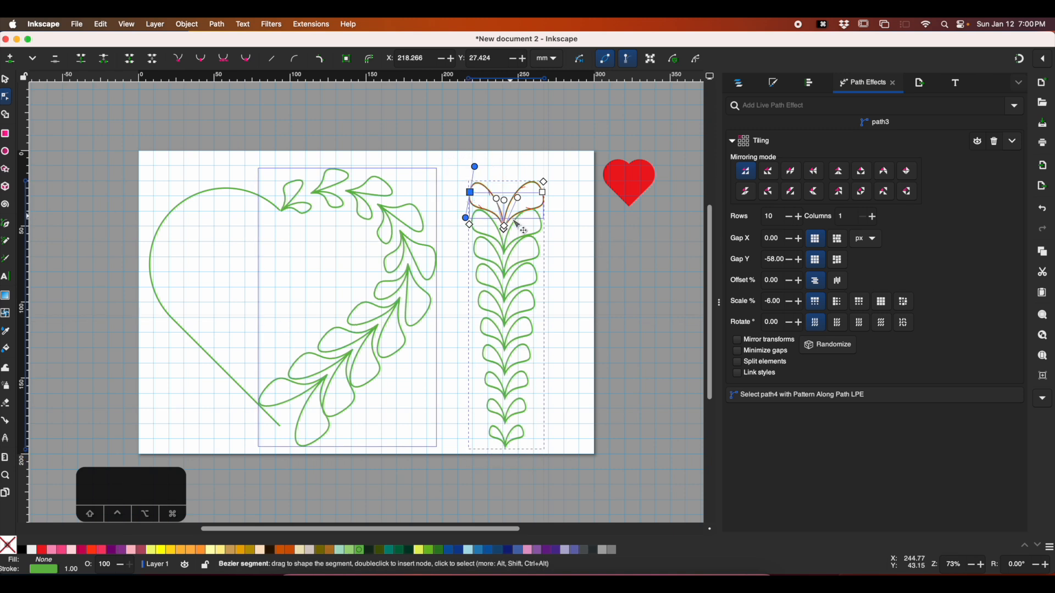
drag(542, 192, 543, 199)
drag(472, 192, 470, 195)
drag(543, 196, 544, 193)
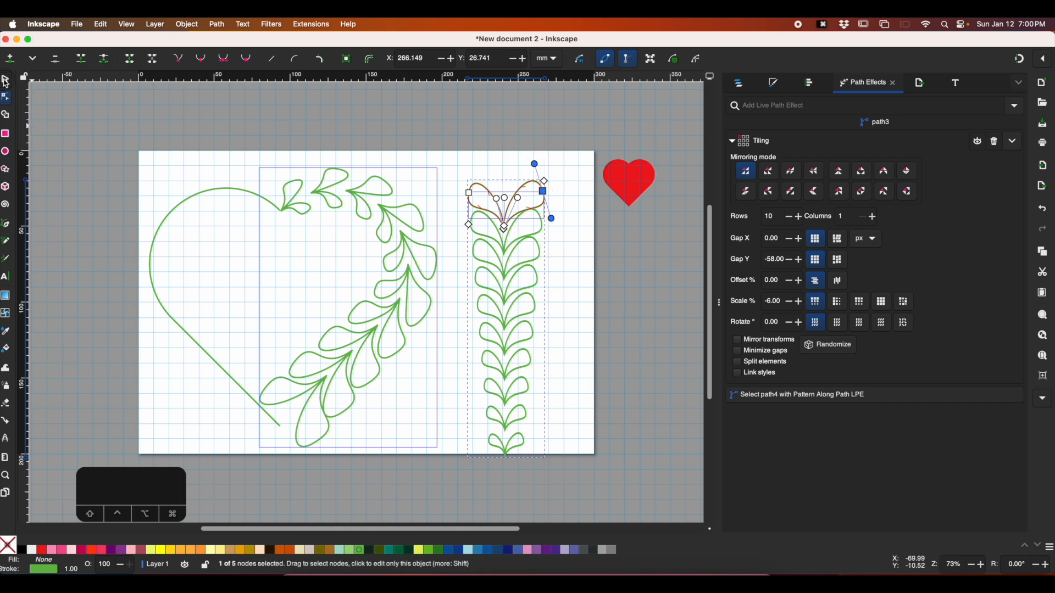
click(6, 81)
drag(500, 328, 504, 312)
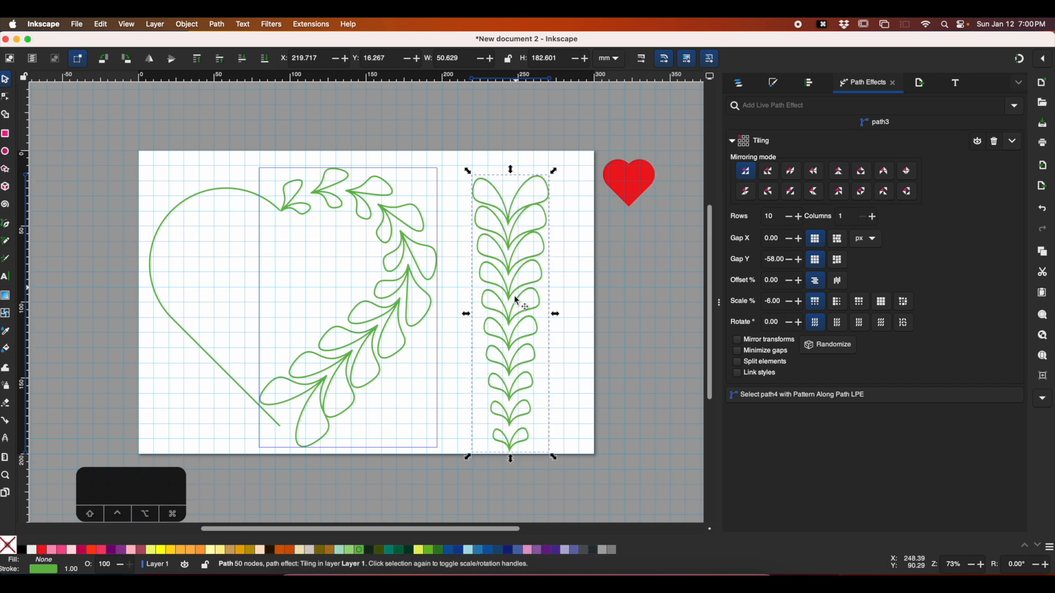
- Add a Pattern Along Path effect to the heart's left half
click(207, 361)
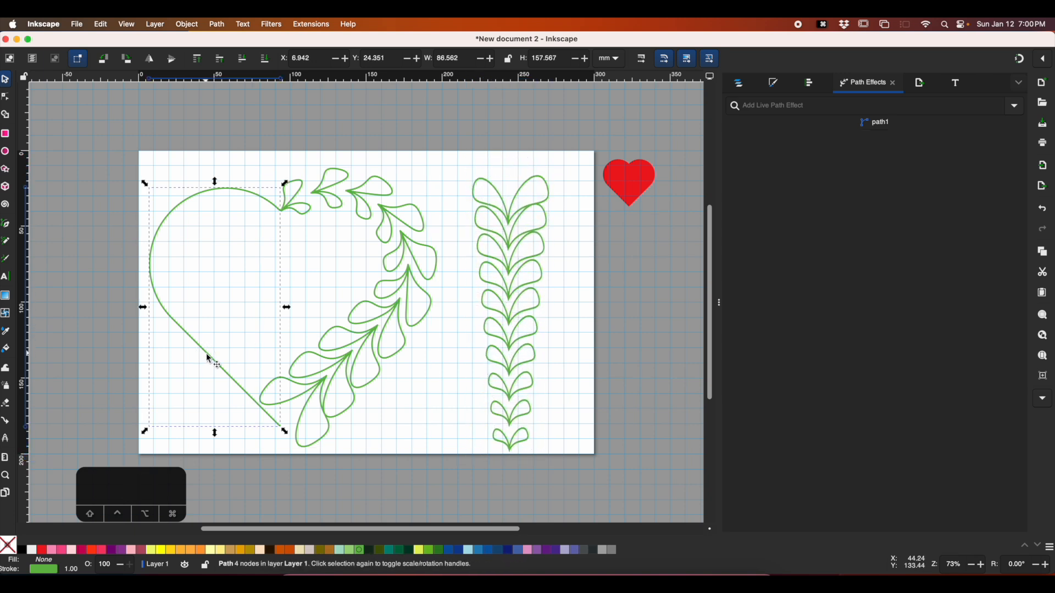
click(1016, 107)
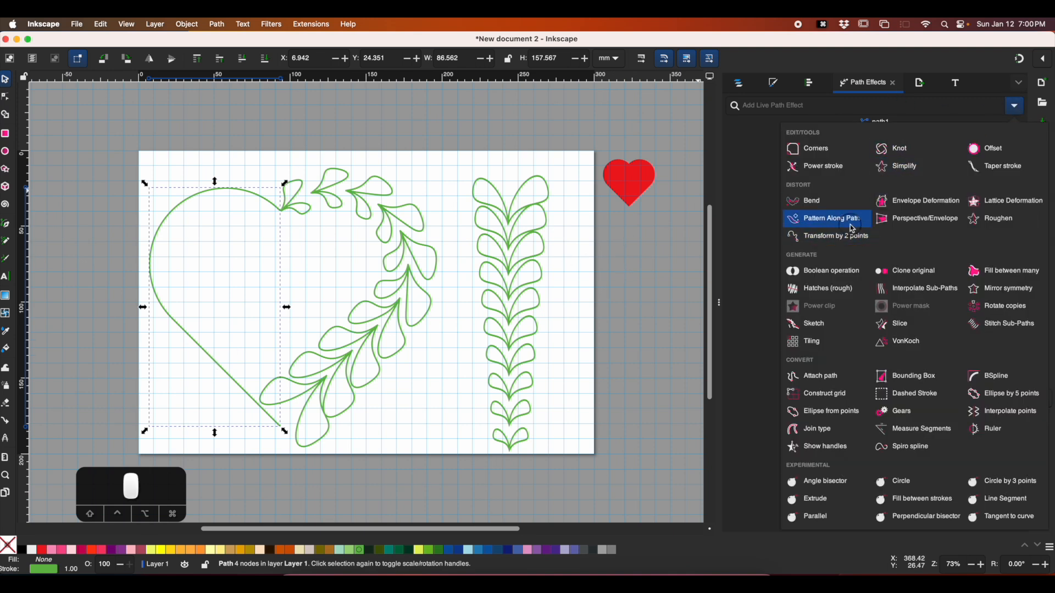
click(853, 229)
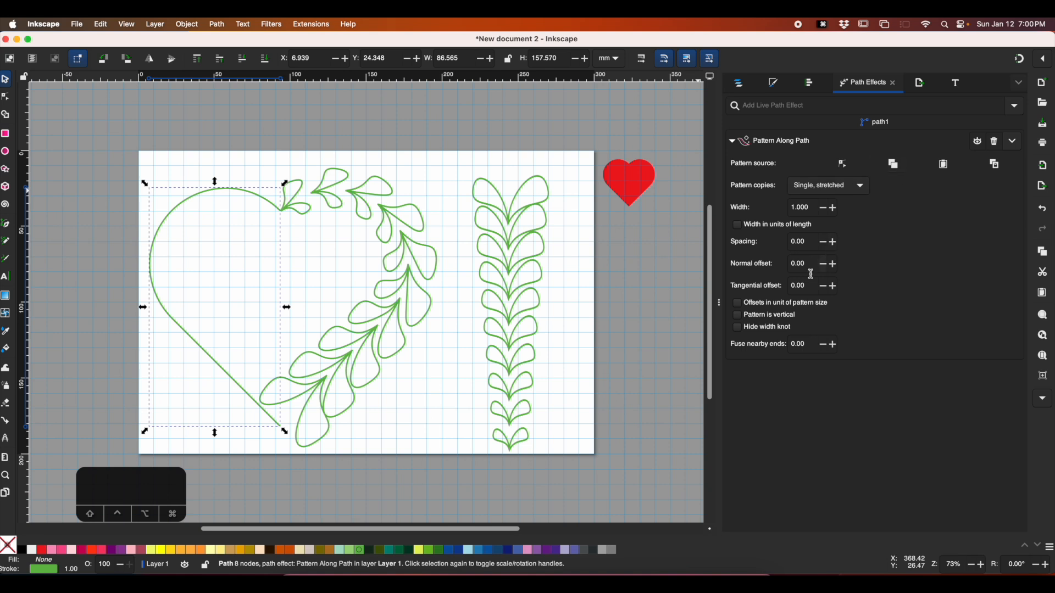
- Link the copied feather plume to the heart's left half as a vertical pattern and reduce its width to about 0.887
click(737, 317)
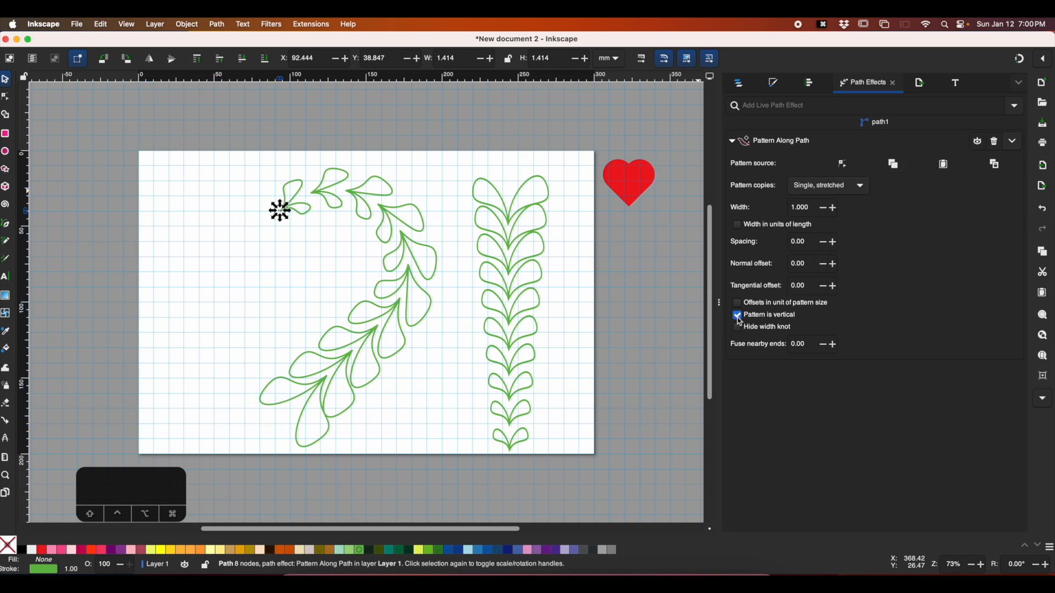
click(996, 164)
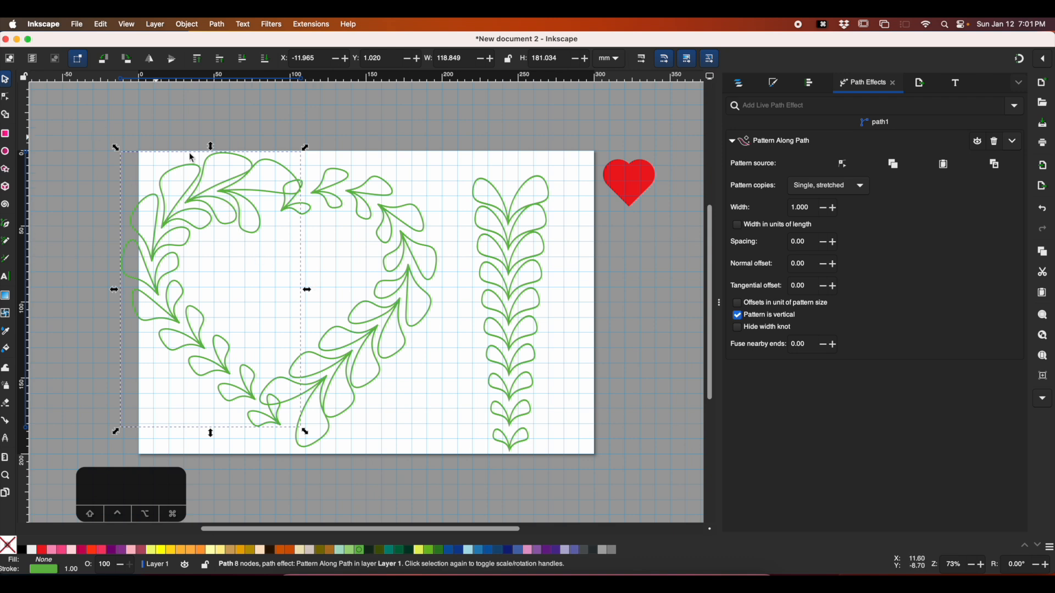
click(9, 98)
click(280, 211)
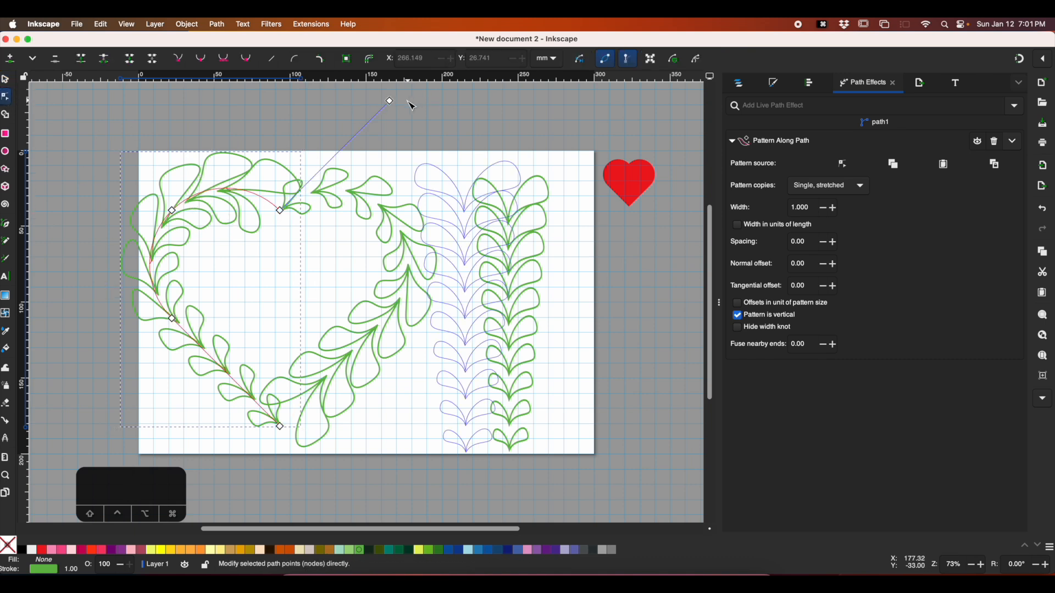
drag(389, 102, 351, 124)
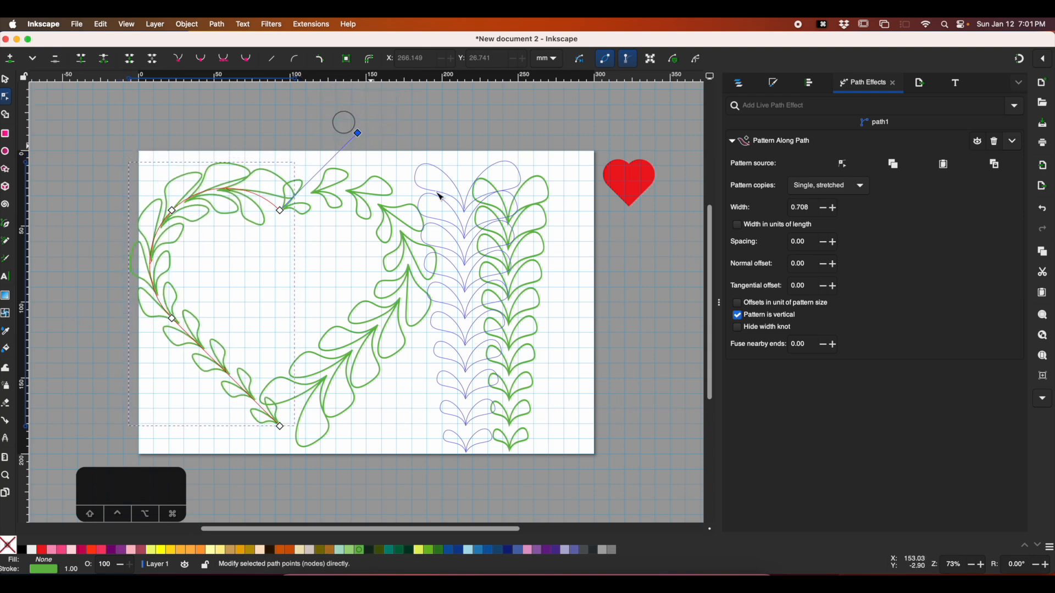
drag(358, 133, 379, 113)
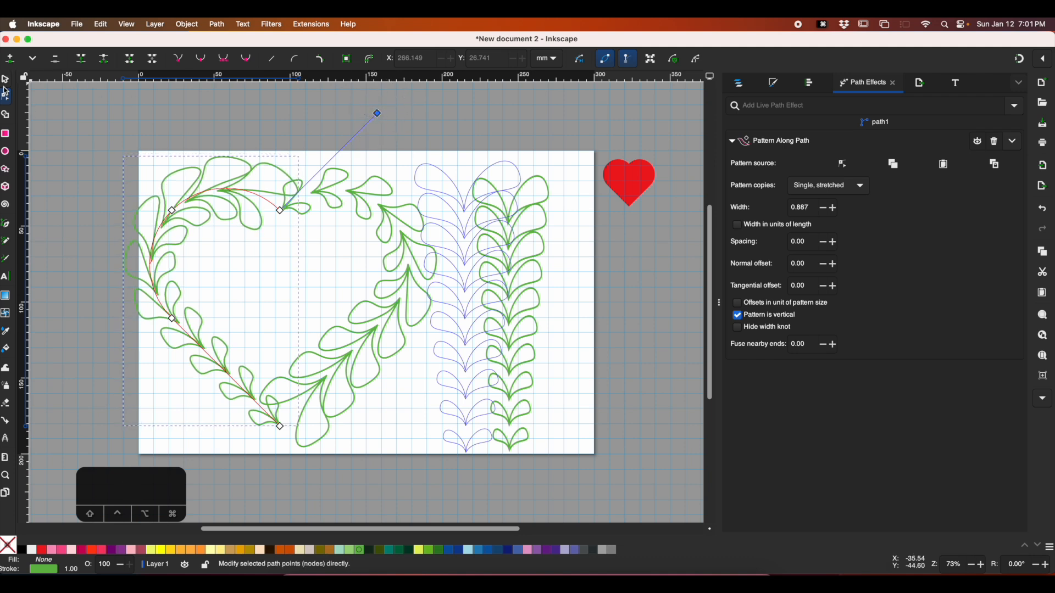
- Scale both feathered heart halves together to about 178.3 × 167.6 mm and move them to about X 23.5, Y 19.3 mm
click(6, 79)
click(380, 222)
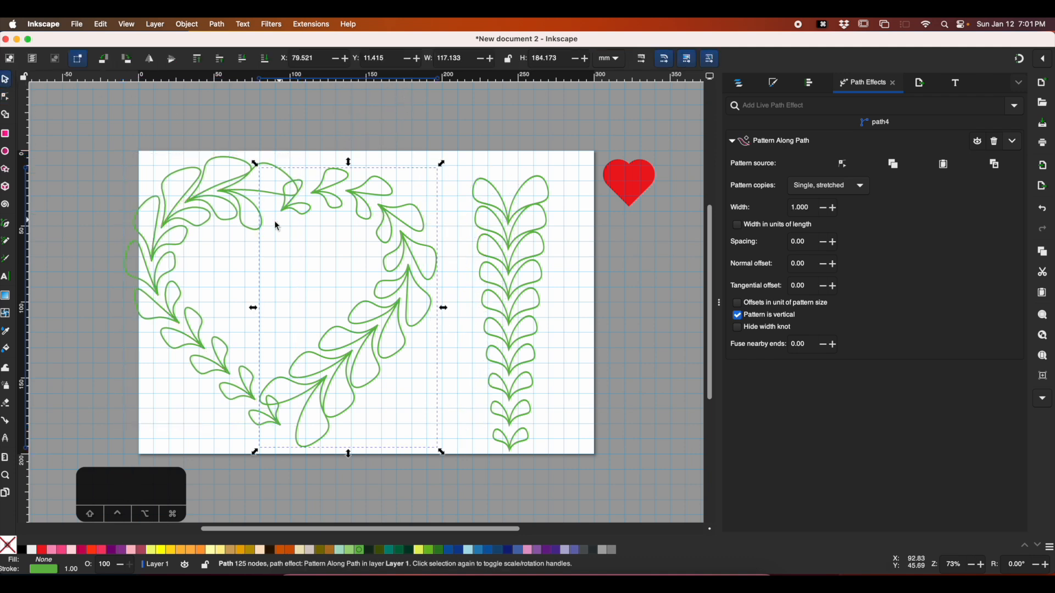
shift+click(176, 205)
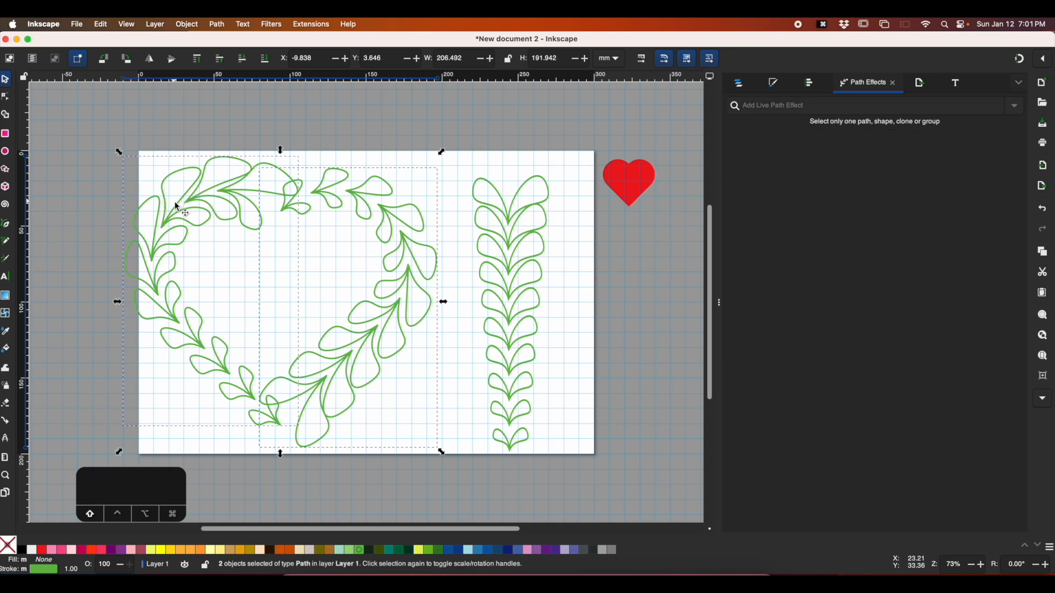
click(443, 154)
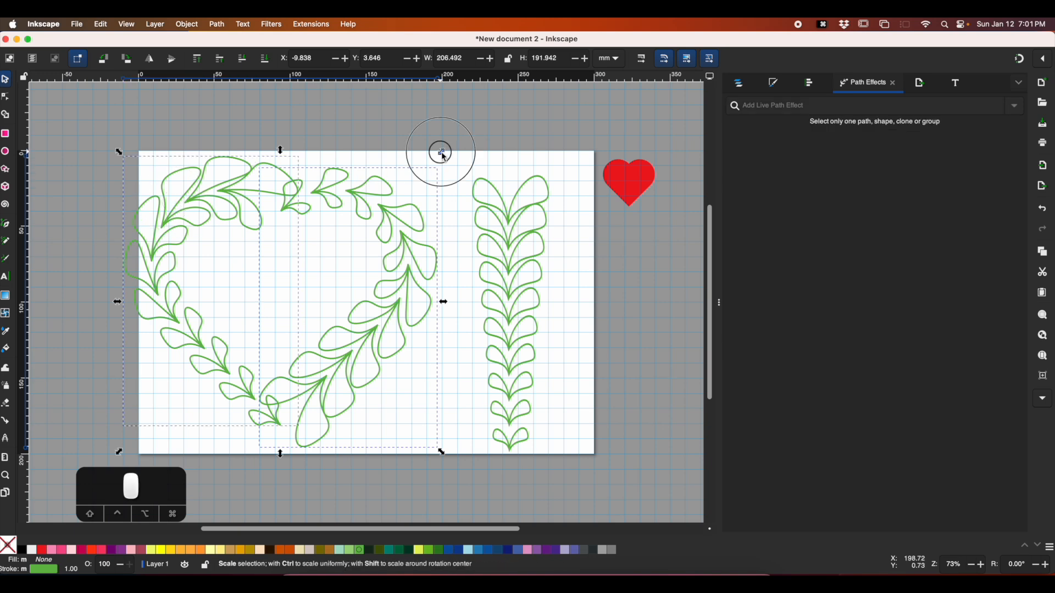
drag(443, 155, 410, 179)
drag(251, 217, 300, 208)
drag(459, 165, 440, 183)
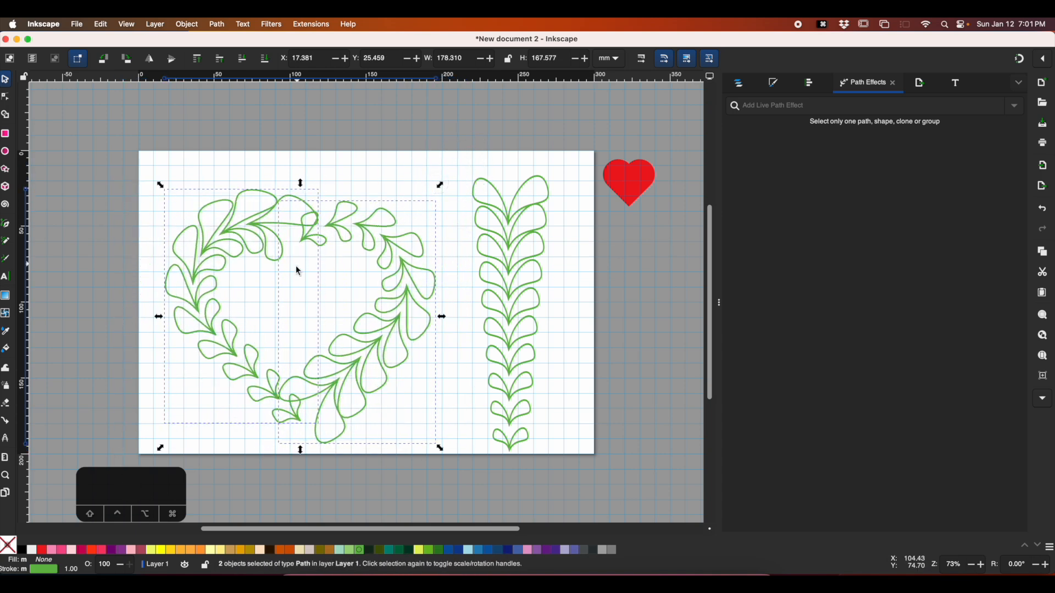
mouse_move(351, 394)
mouse_down()
mouse_move(353, 364)
mouse_move(354, 375)
mouse_up()
click(296, 104)
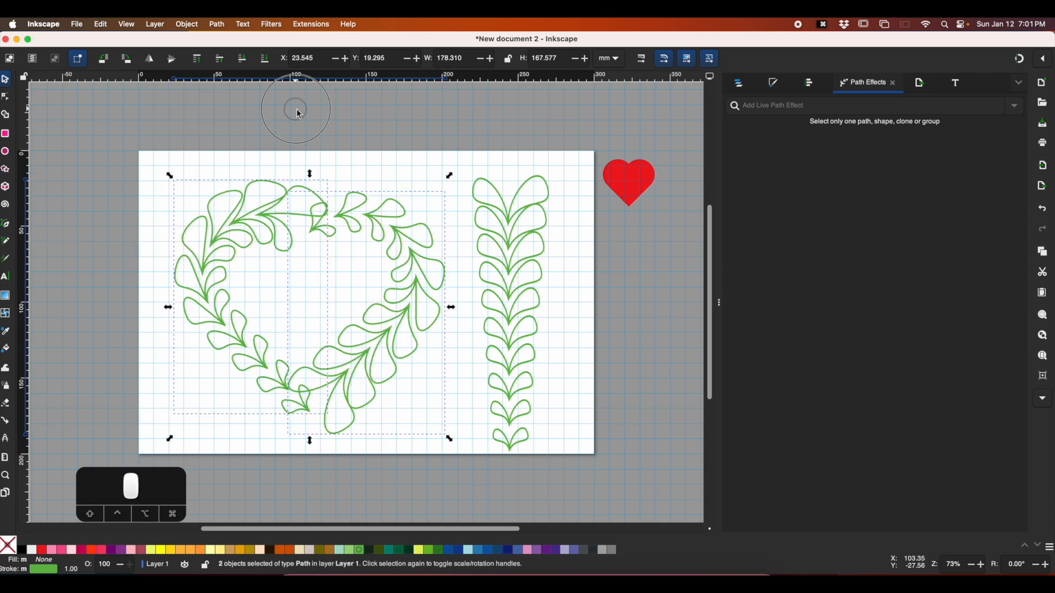
- Move only the feathered left half of the heart to about X 26.8, Y 11.3 mm
click(266, 225)
mouse_move(265, 225)
mouse_down()
mouse_move(253, 222)
mouse_move(261, 220)
mouse_up()
click(397, 340)
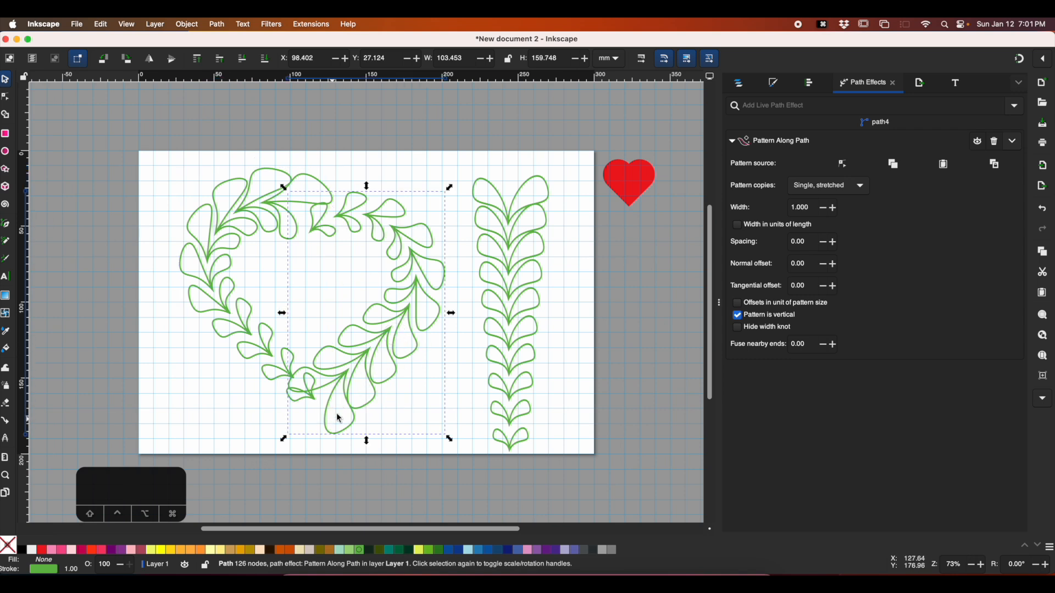
click(339, 379)
- Shorten the left half's lower end by adding a node at about X 101.8, Y 150.6 mm and deleting the end node
click(220, 292)
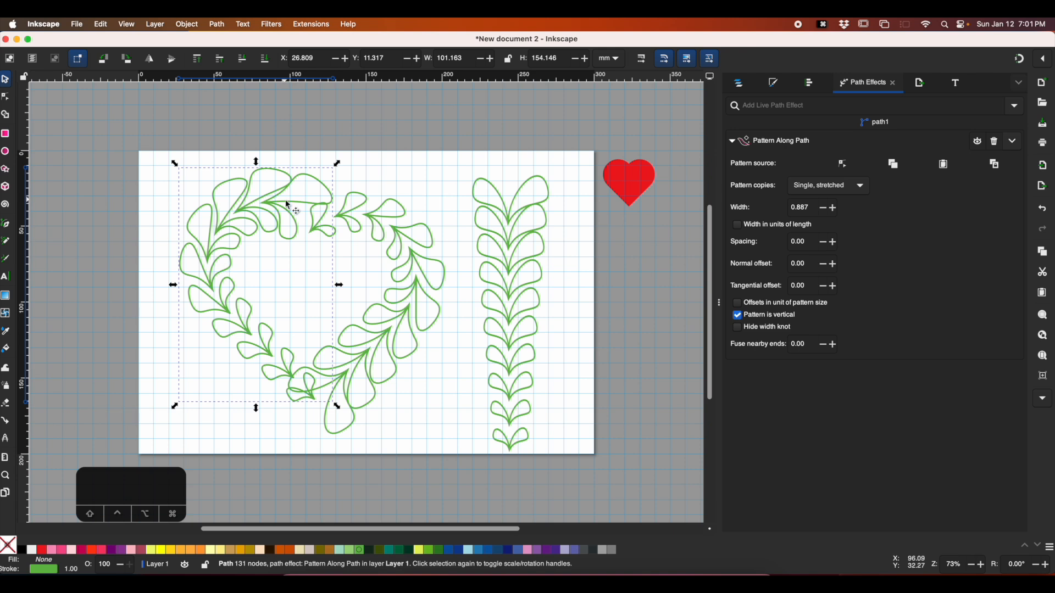
key(a)
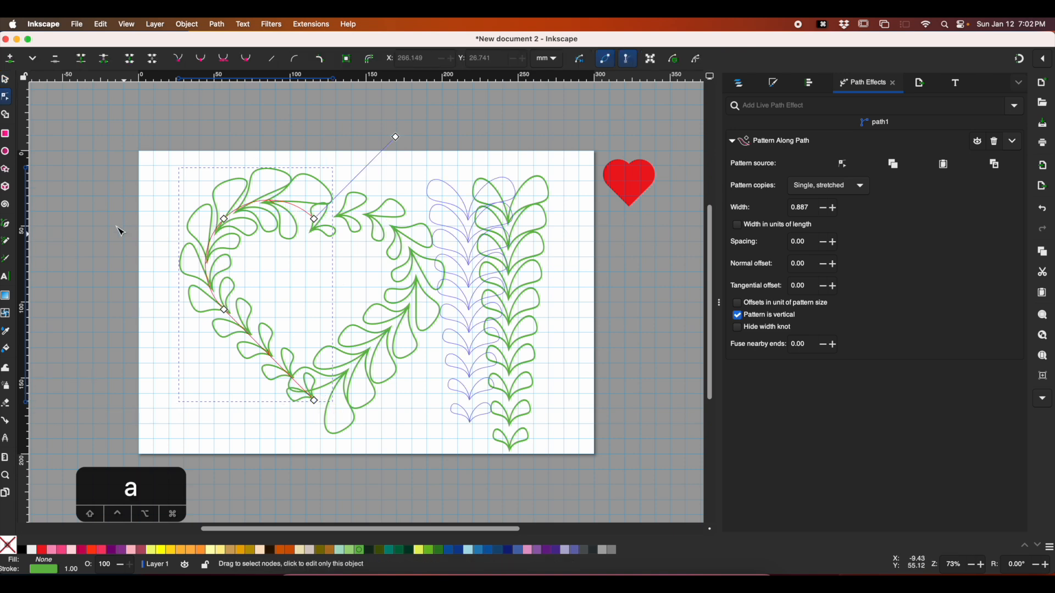
double_click(295, 381)
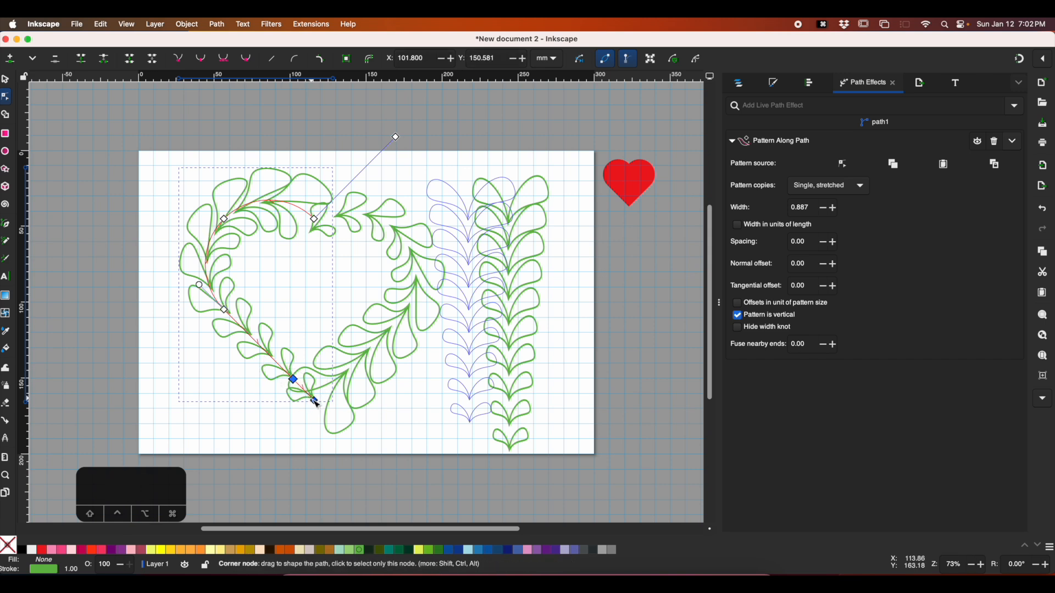
click(315, 401)
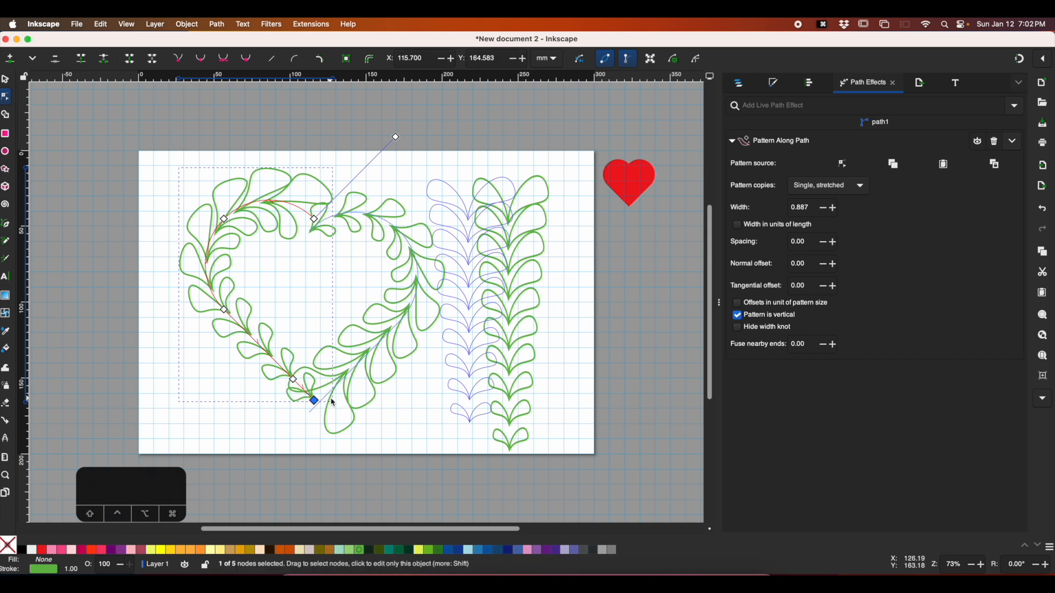
key(BackSpace)
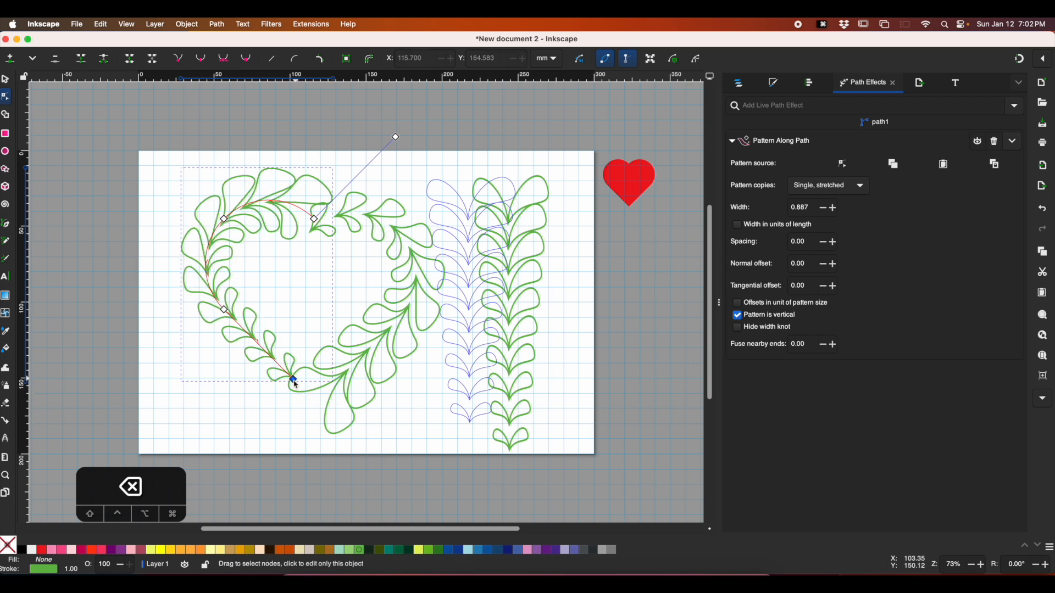
- Try adding a node near the upper start of the heart's right half, and remove it again
click(334, 222)
click(337, 220)
double_click(335, 219)
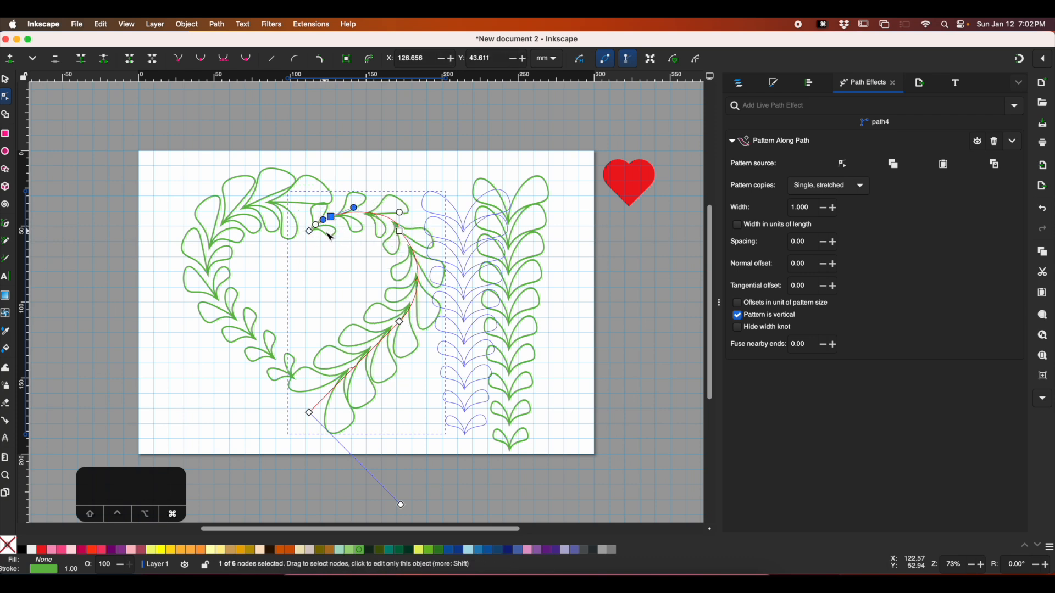
key(Delete)
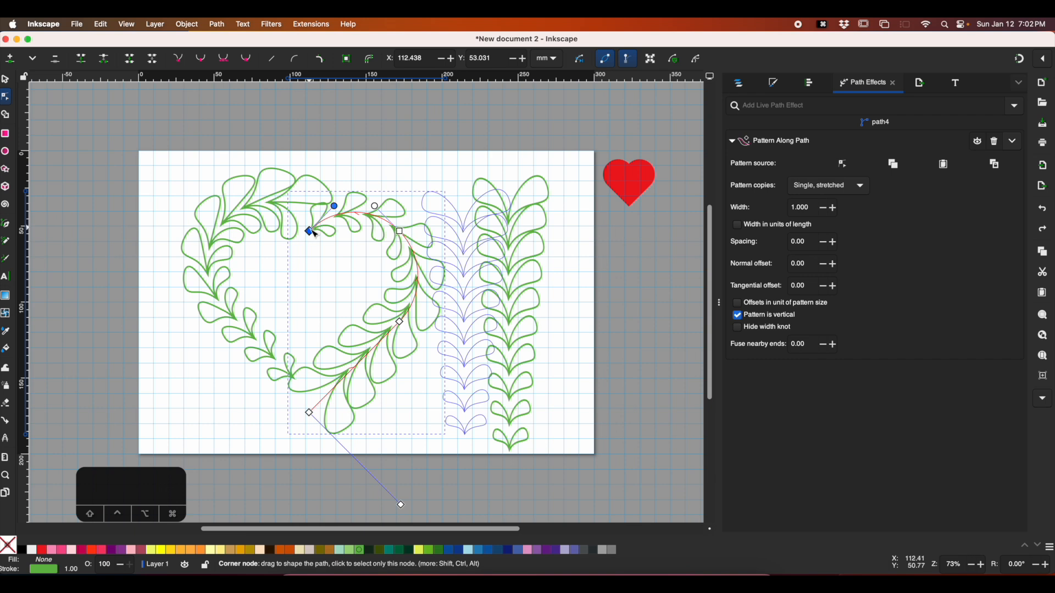
- Move the right half's upper start node to about X 112.8, Y 56.7 mm and extend the neighbouring curve handle
drag(311, 232, 310, 237)
drag(365, 206, 374, 212)
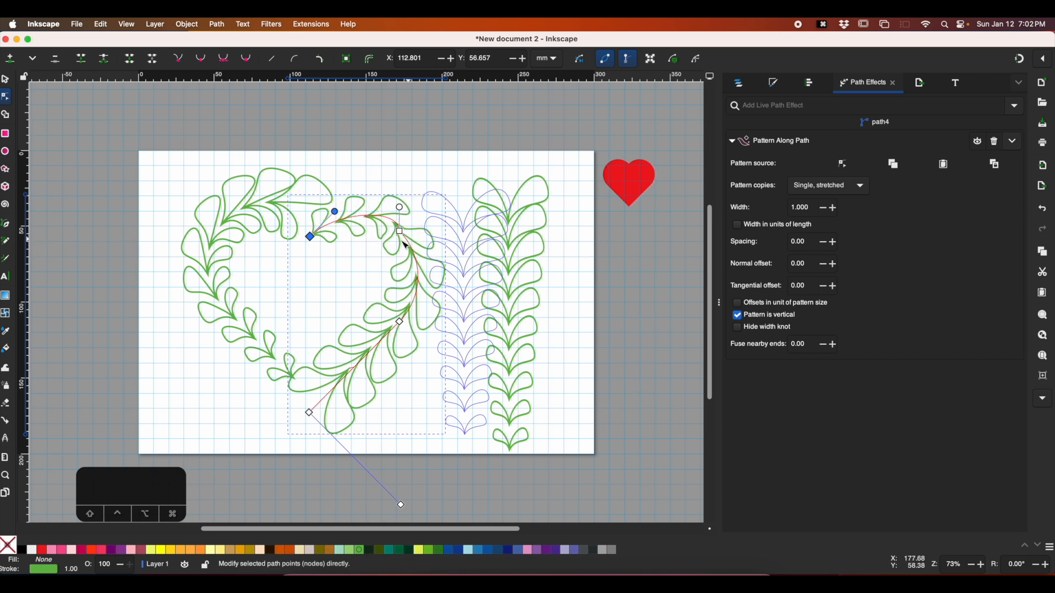
- Try to smooth the right half's outer upper node by making it auto-smooth and pulling out its handles, undoing each handle change
click(400, 232)
click(247, 59)
drag(401, 231, 434, 254)
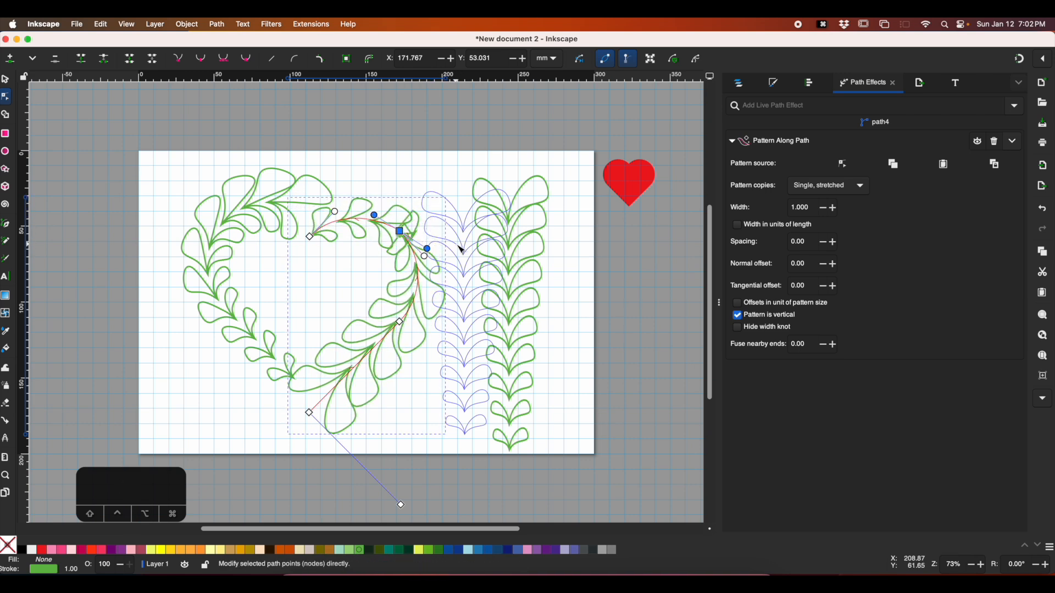
key(super+z)
key(super+z)
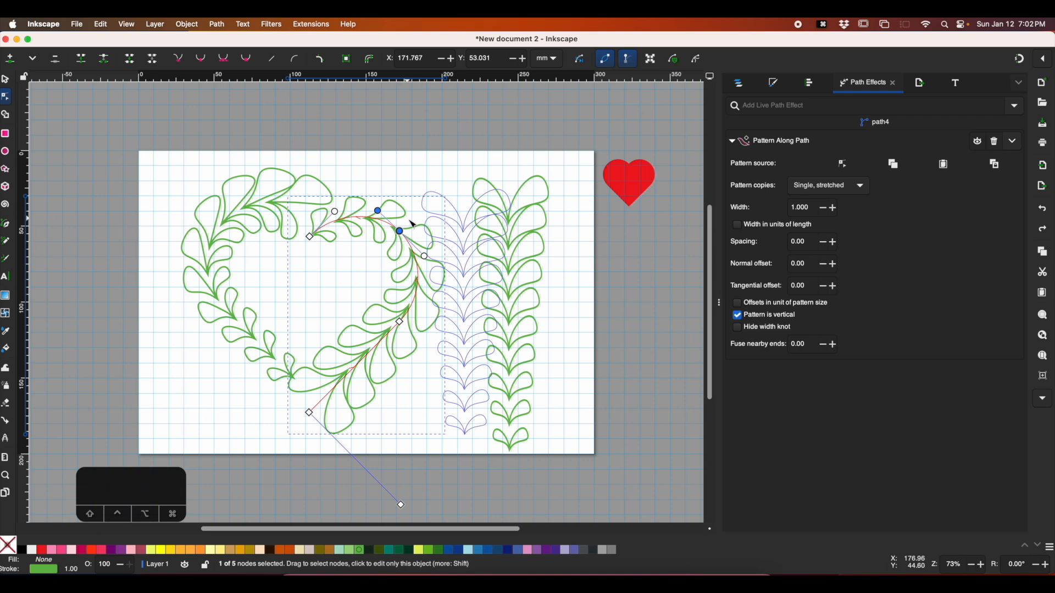
drag(399, 233, 421, 245)
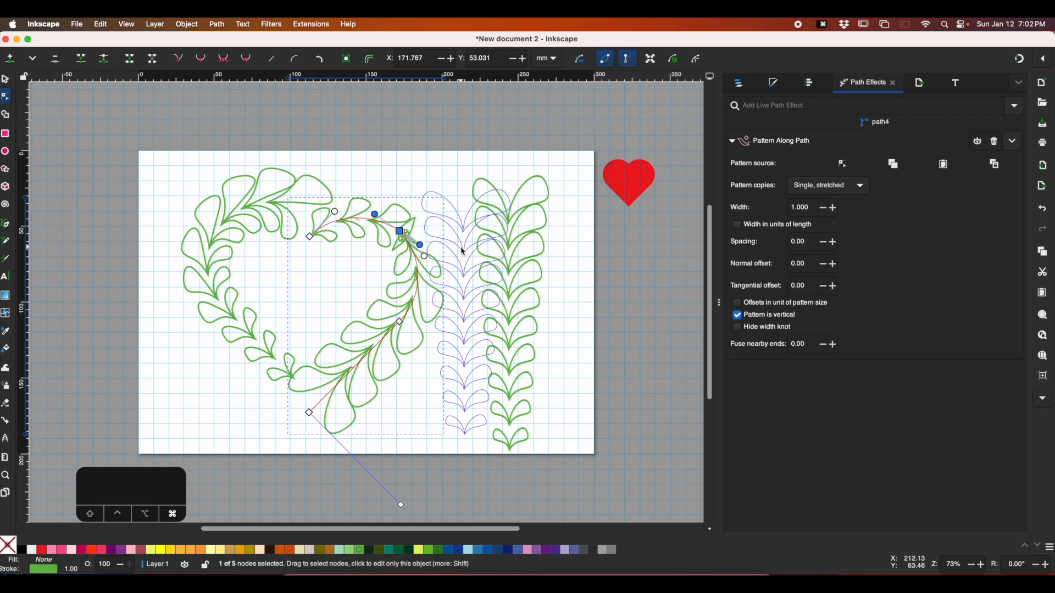
key(super+z)
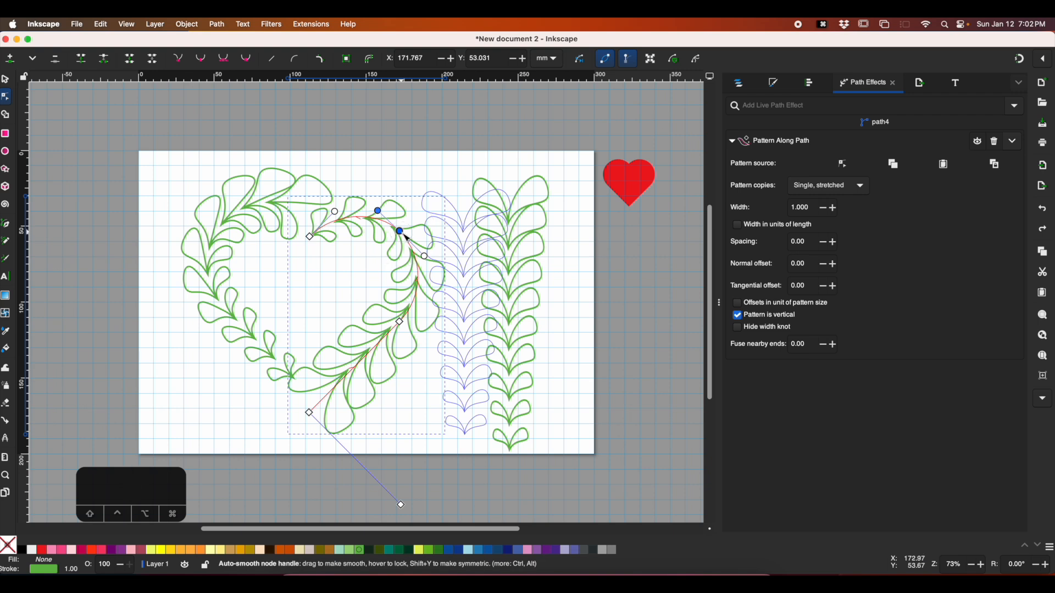
- Delete the overlapping node on the right half's upper curve and smooth the remaining one at about X 171.4, Y 50.5 mm
key(BackSpace)
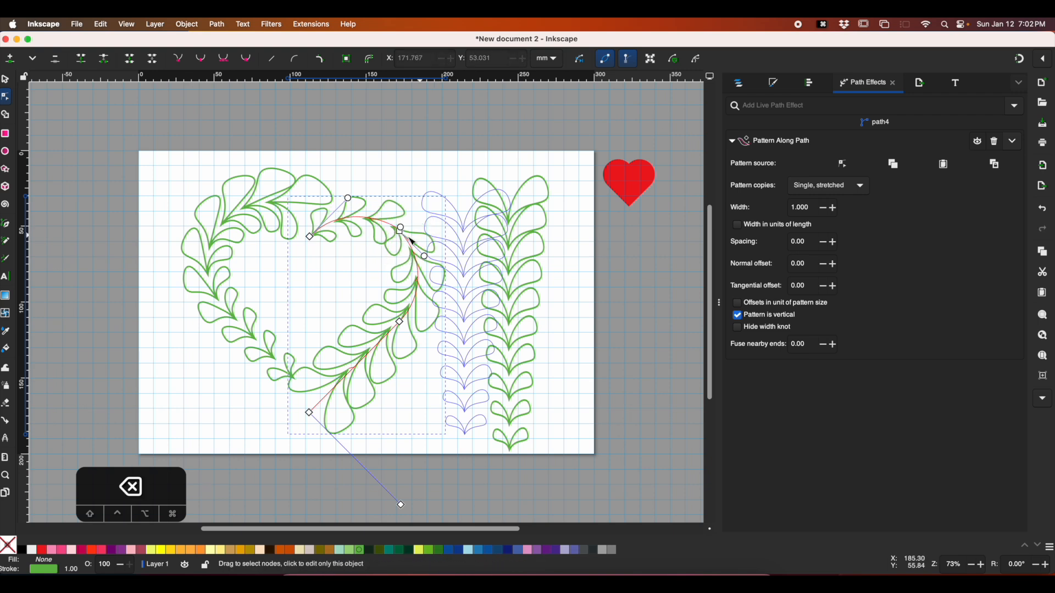
drag(401, 228, 378, 213)
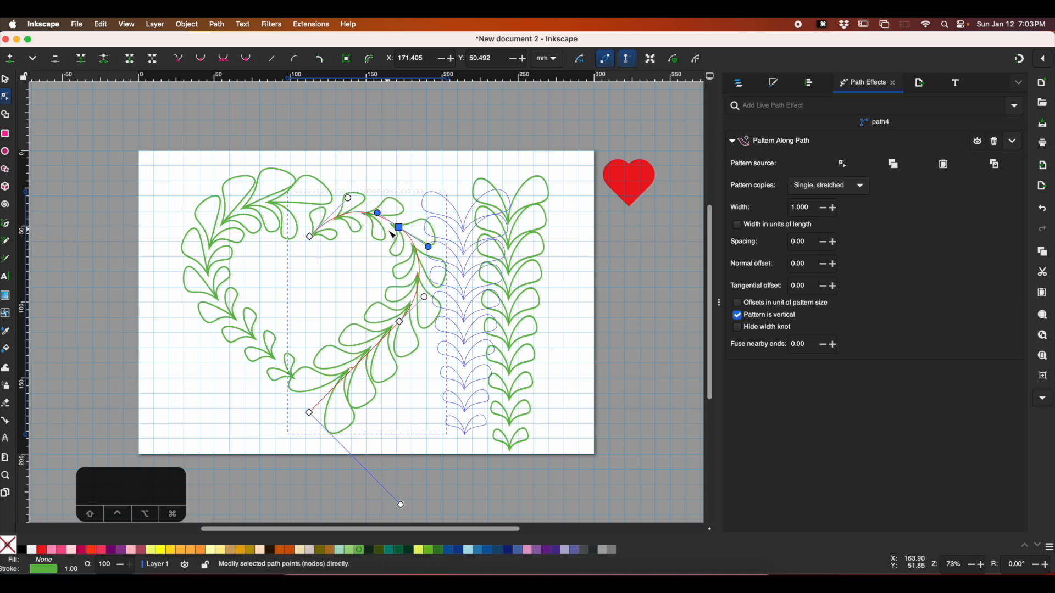
click(370, 183)
- Nudge the upper start node of the heart's right half to about X 112.4, Y 57.4 mm
click(486, 221)
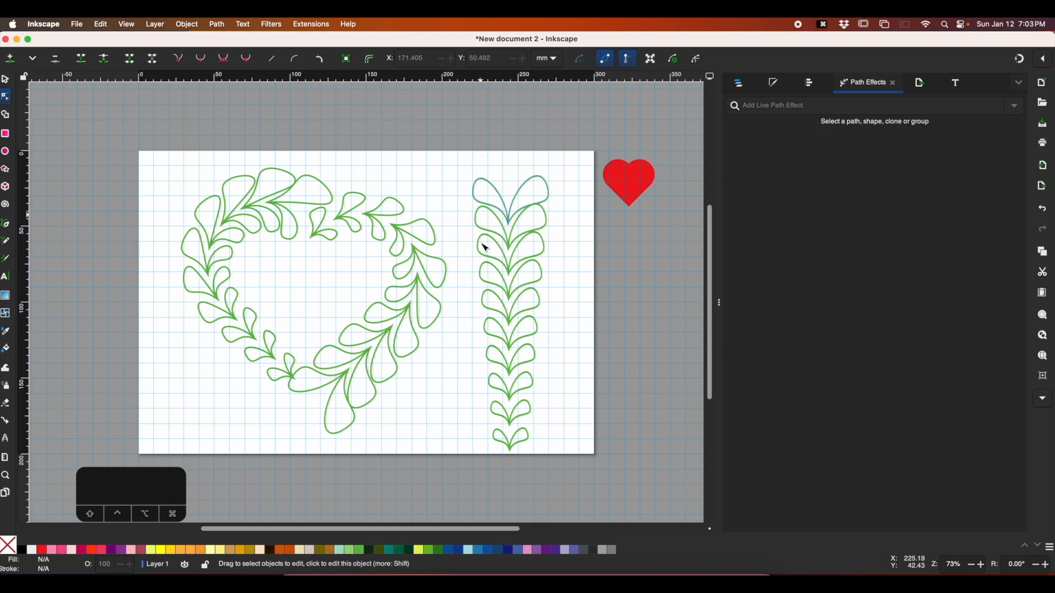
click(316, 239)
drag(312, 238, 311, 239)
- Select the original tiled plume and adjust the lower-left node of its base shape slightly
click(238, 220)
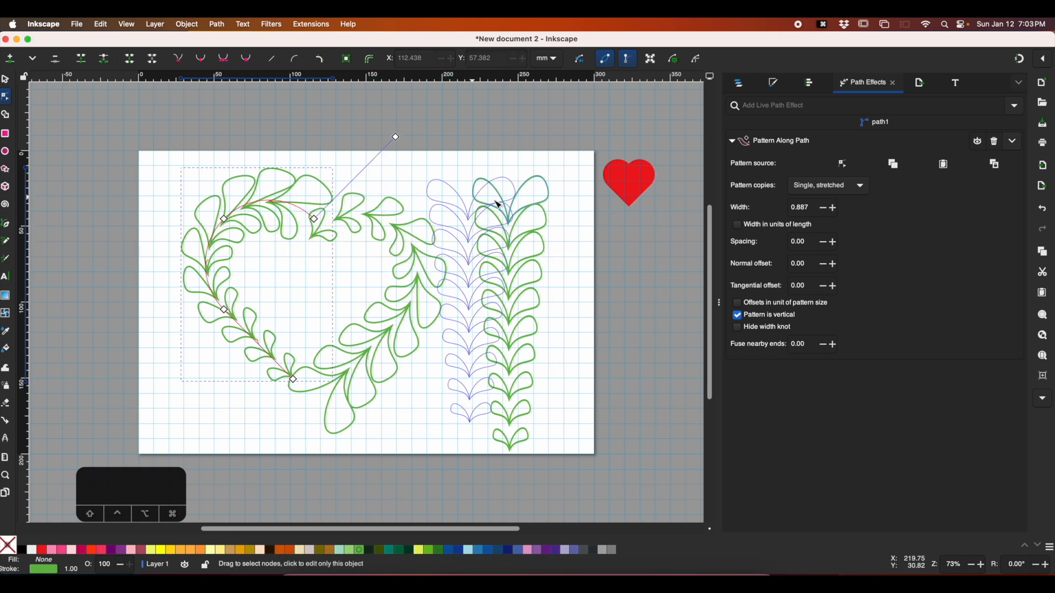
click(521, 233)
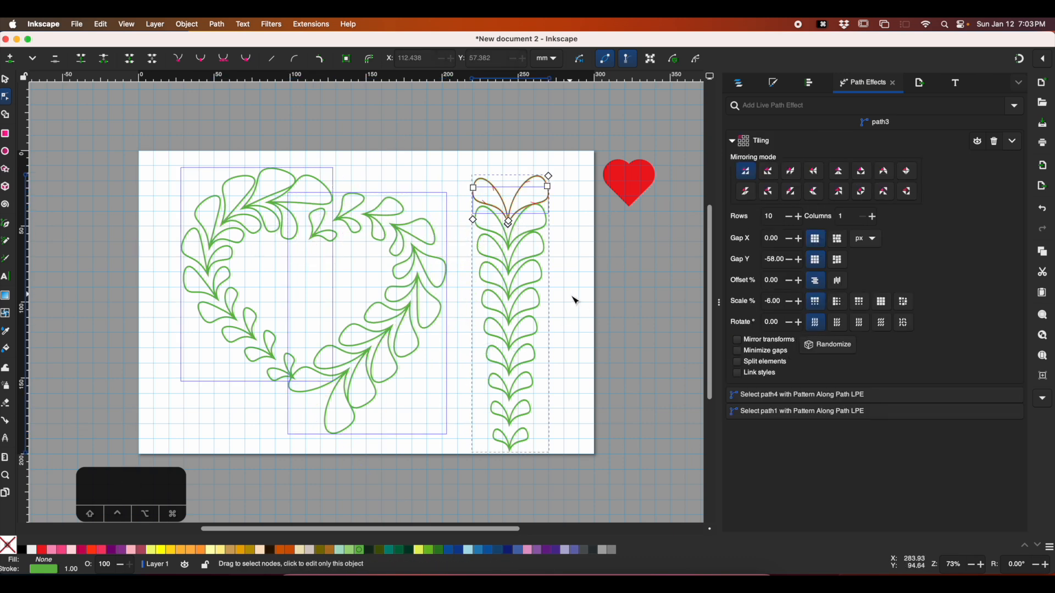
click(522, 423)
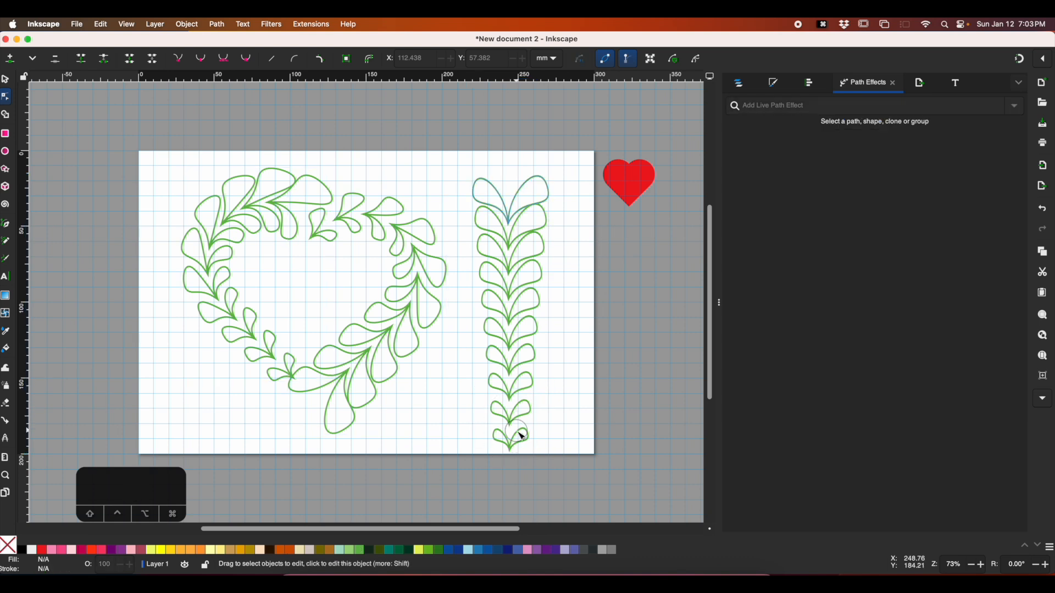
click(522, 436)
click(522, 436)
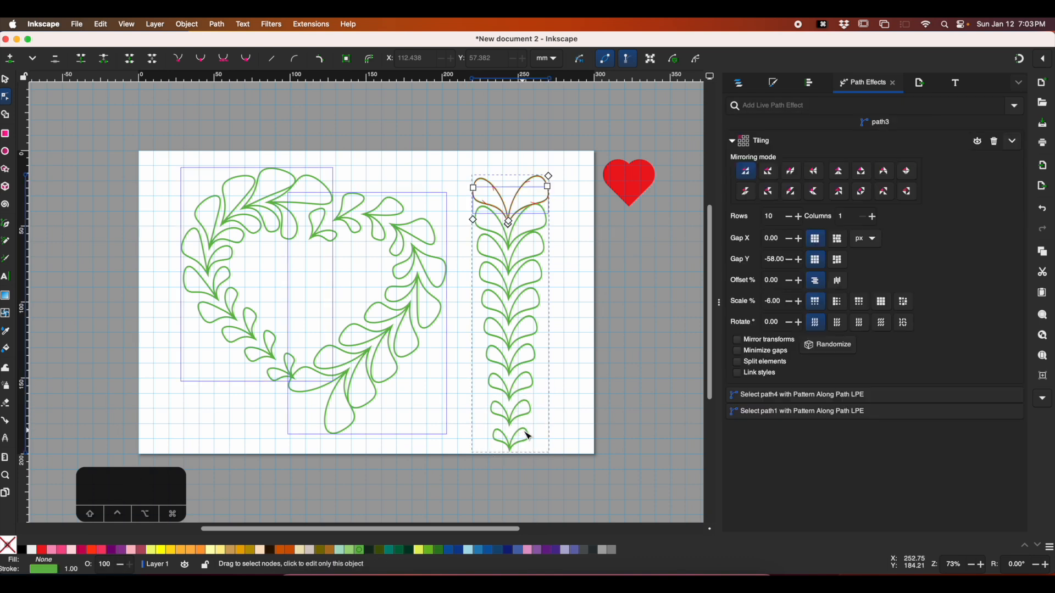
drag(471, 220, 479, 225)
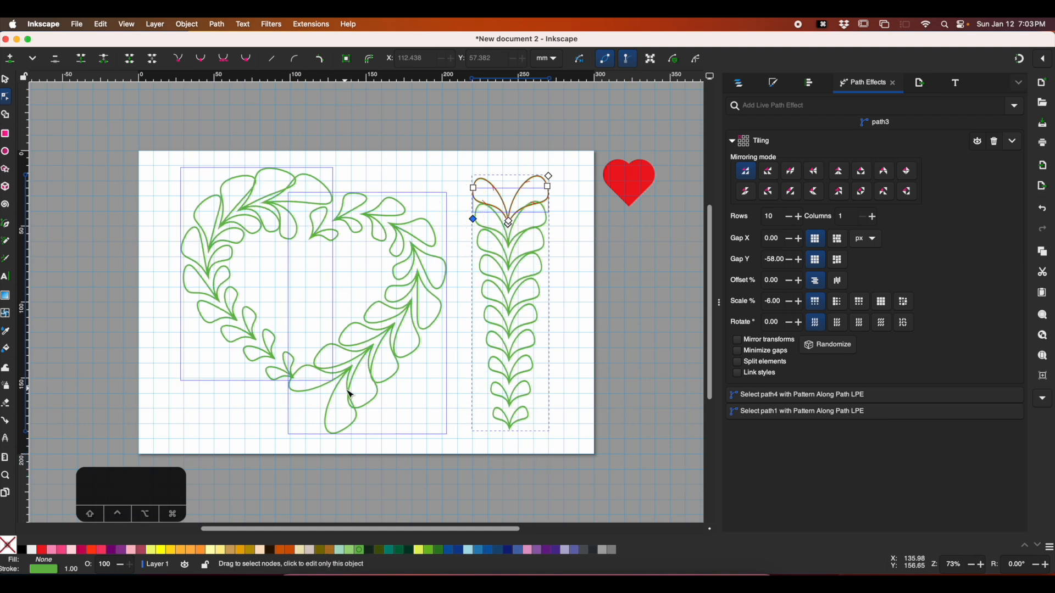
drag(477, 224, 477, 224)
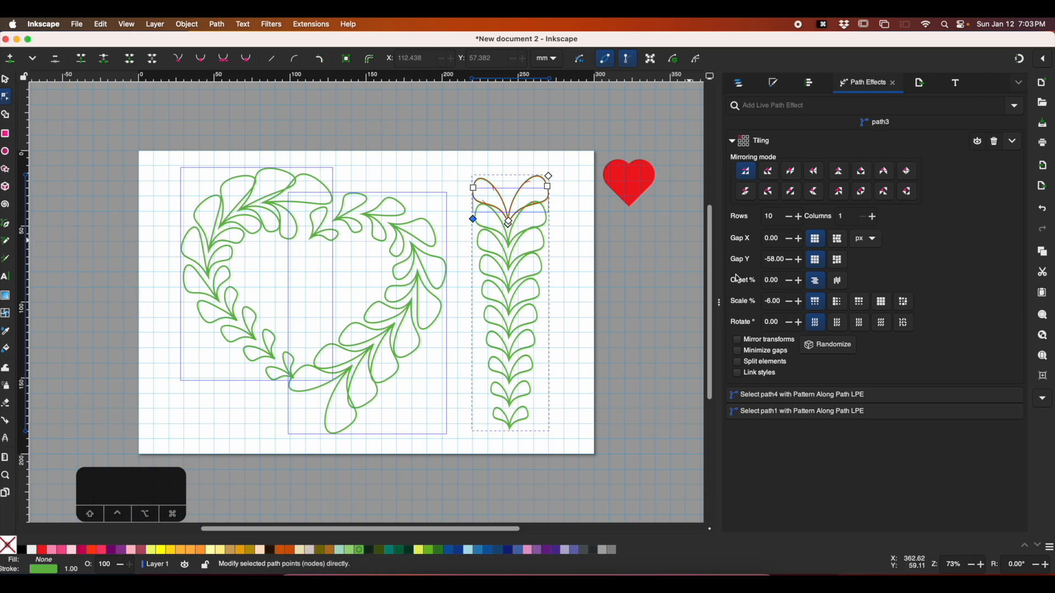
- Set the original plume's vertical tiling gap (Gap Y) to -56 px
click(802, 262)
click(801, 262)
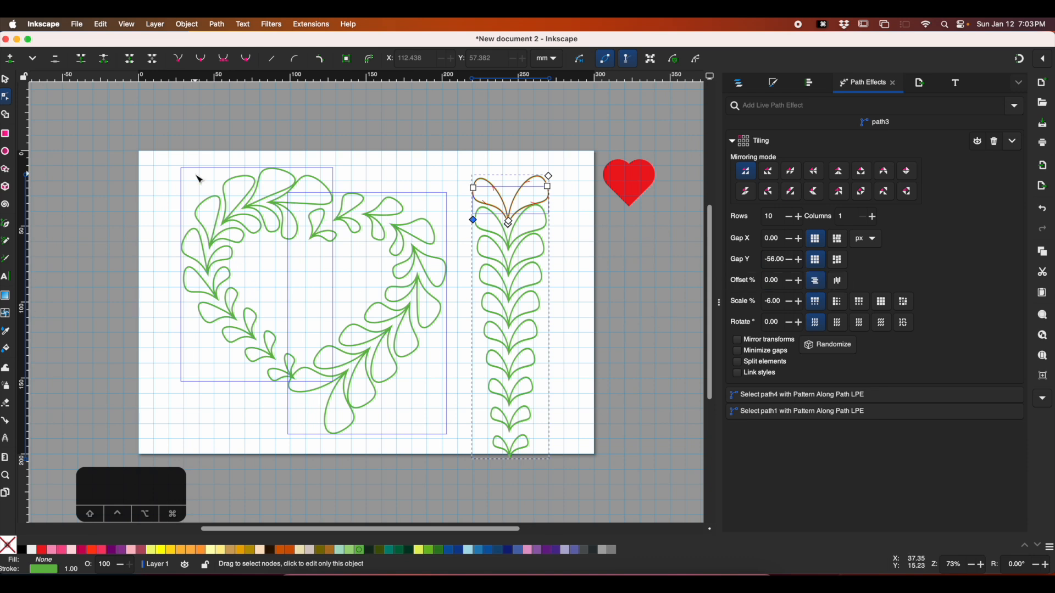
click(160, 149)
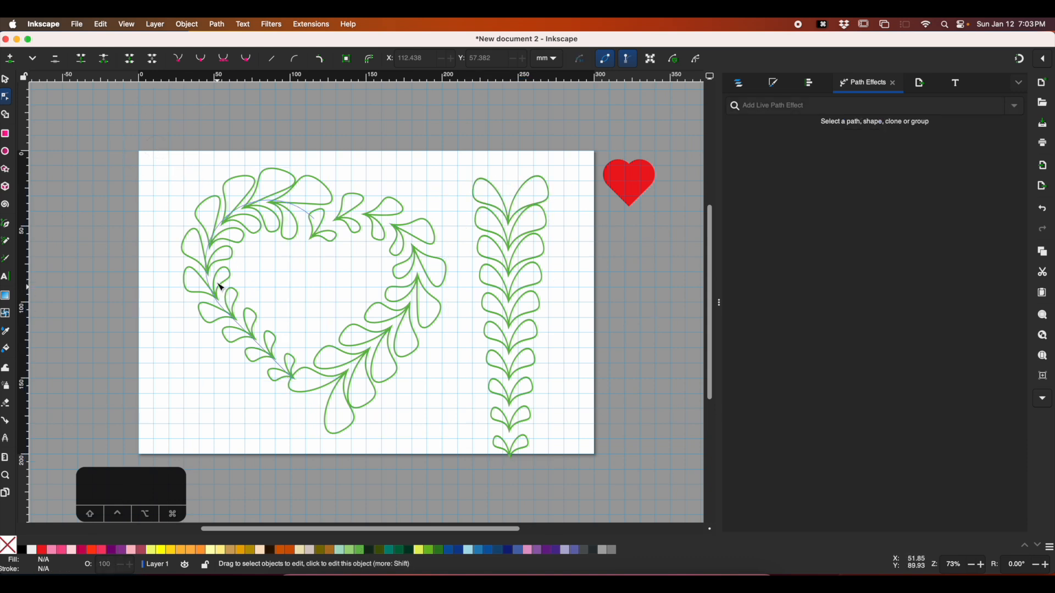
click(520, 292)
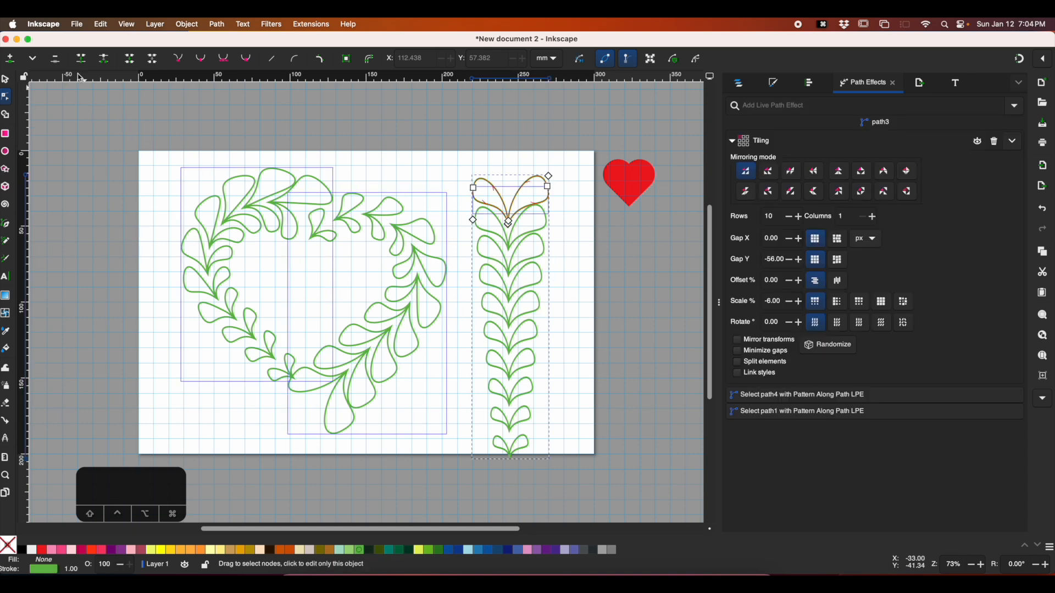
- Select the original feather plume and flatten its Tiling effect into a plain path
key(s)
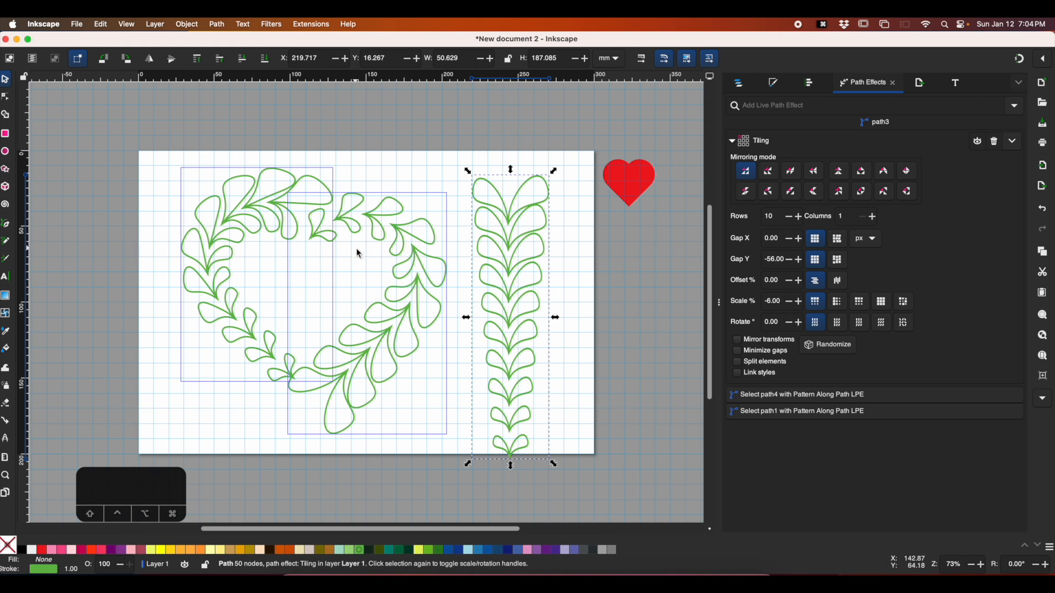
click(383, 215)
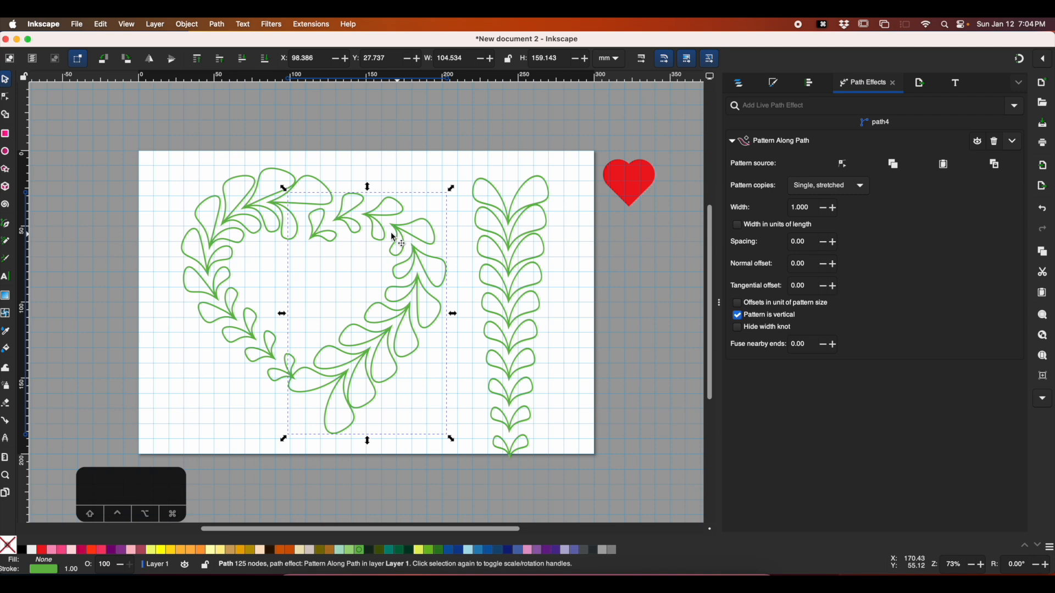
click(508, 285)
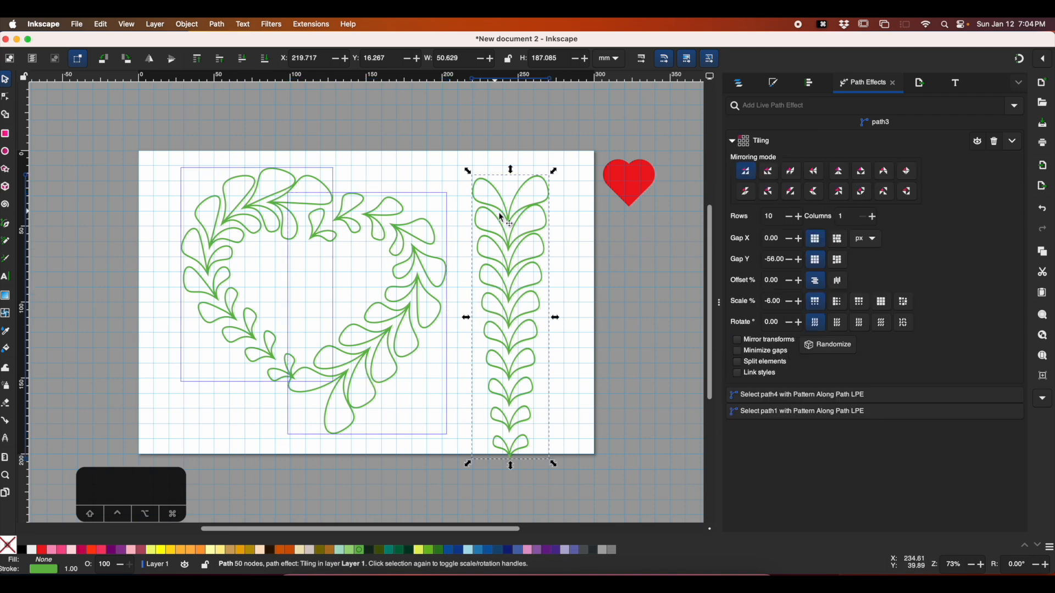
click(415, 265)
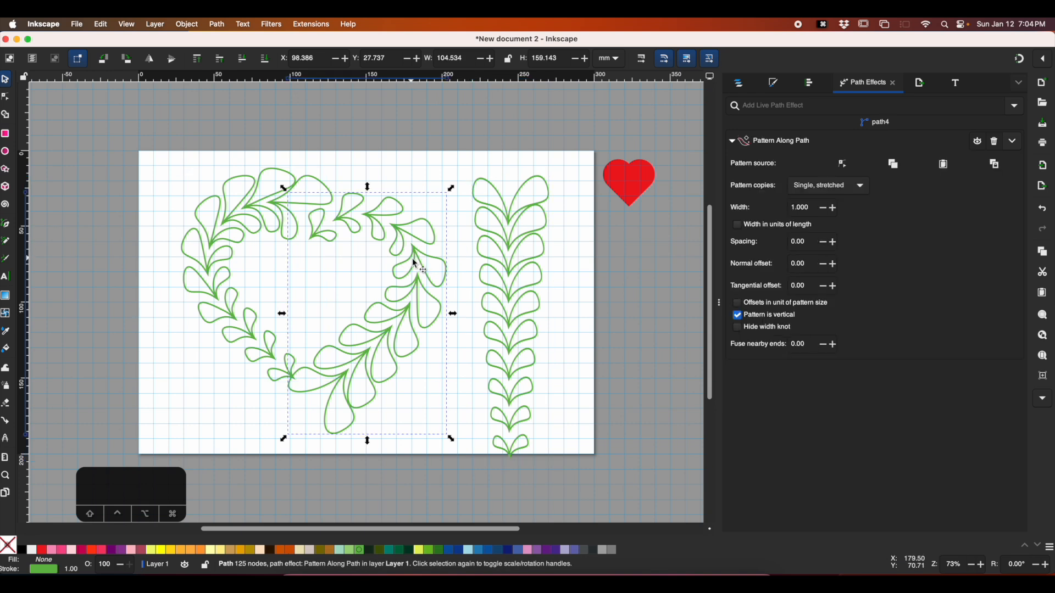
click(503, 240)
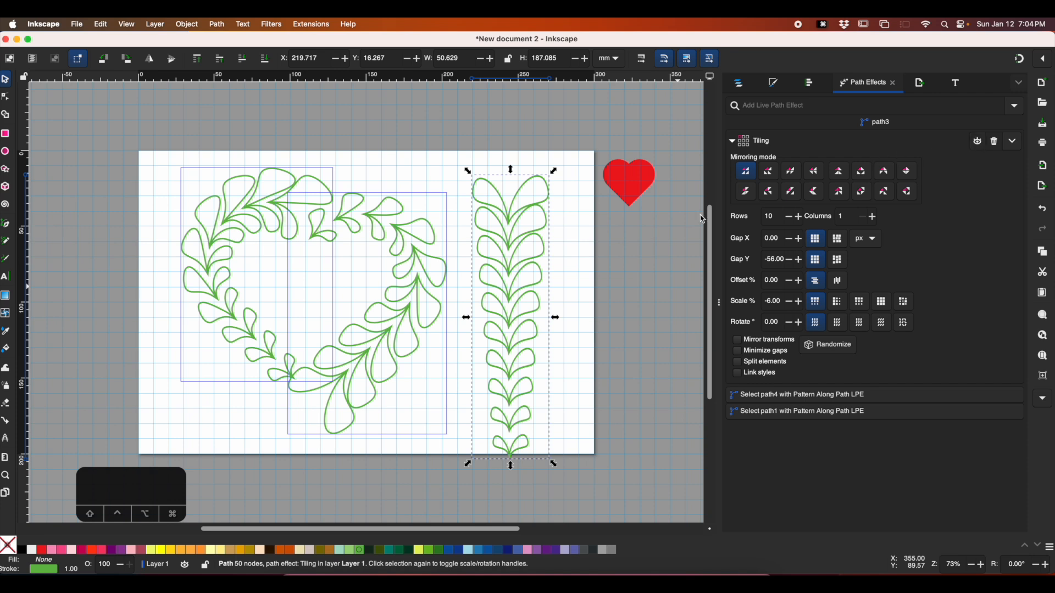
click(1014, 142)
click(1007, 181)
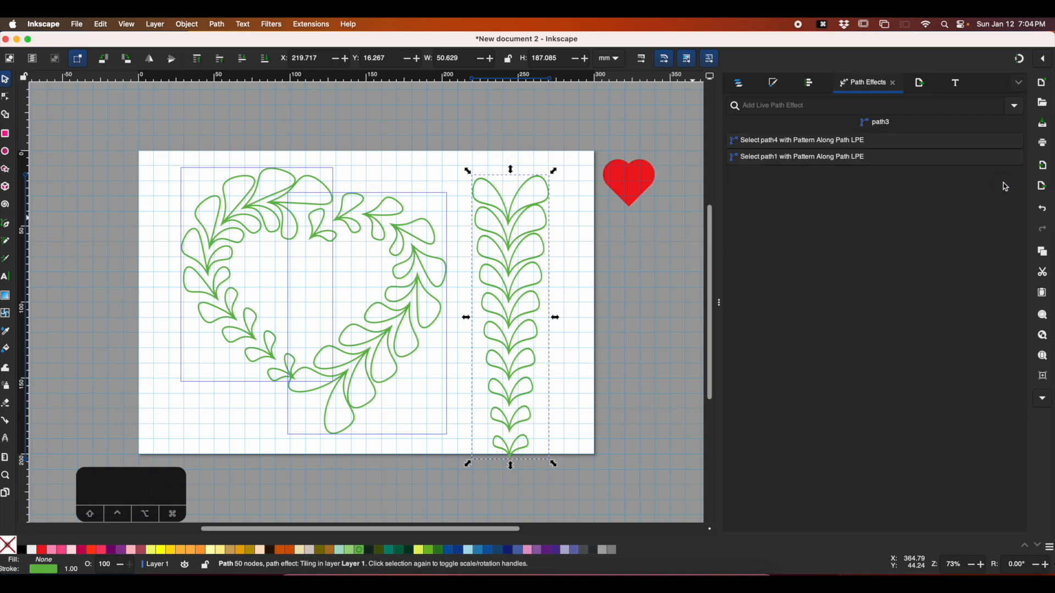
- Select all nodes of the plume's lowest two feather pairs and nudge them up to about Y 184.4 mm
click(581, 367)
drag(575, 477, 526, 425)
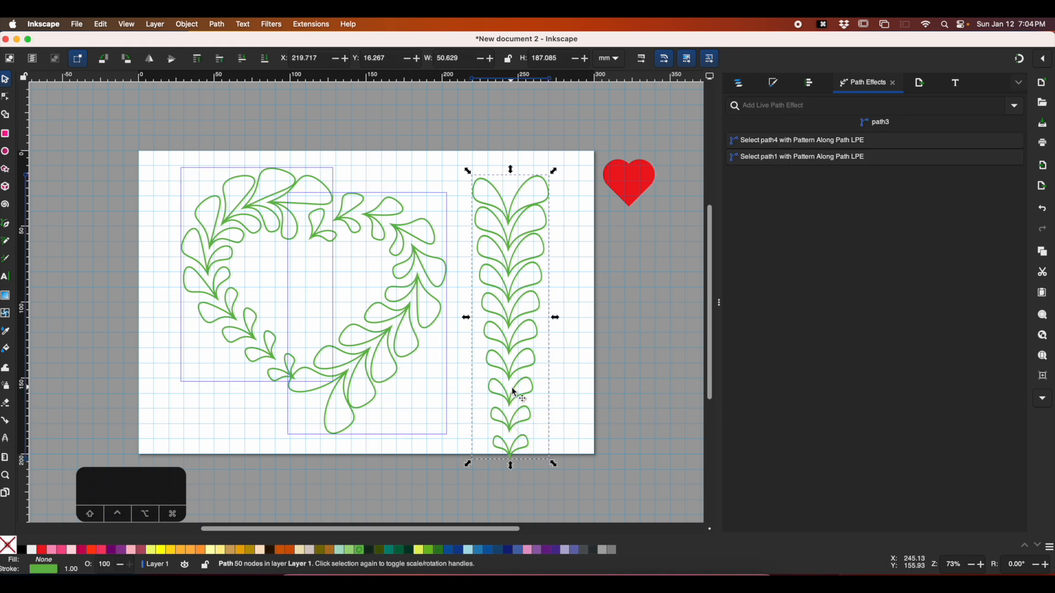
click(523, 359)
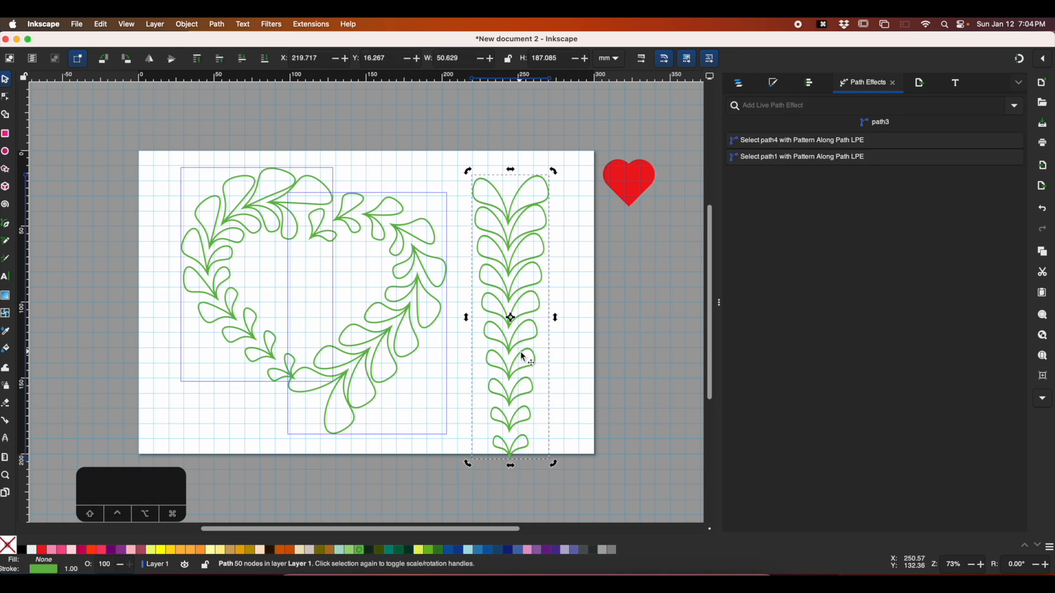
double_click(520, 398)
drag(541, 481, 480, 401)
click(551, 462)
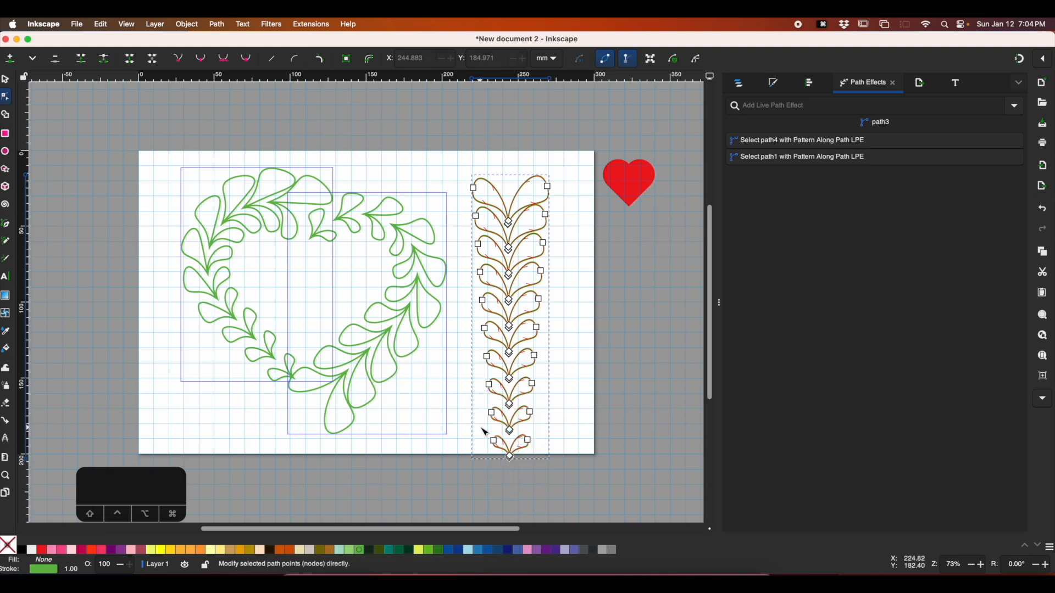
click(492, 412)
shift+click(530, 412)
shift+click(527, 440)
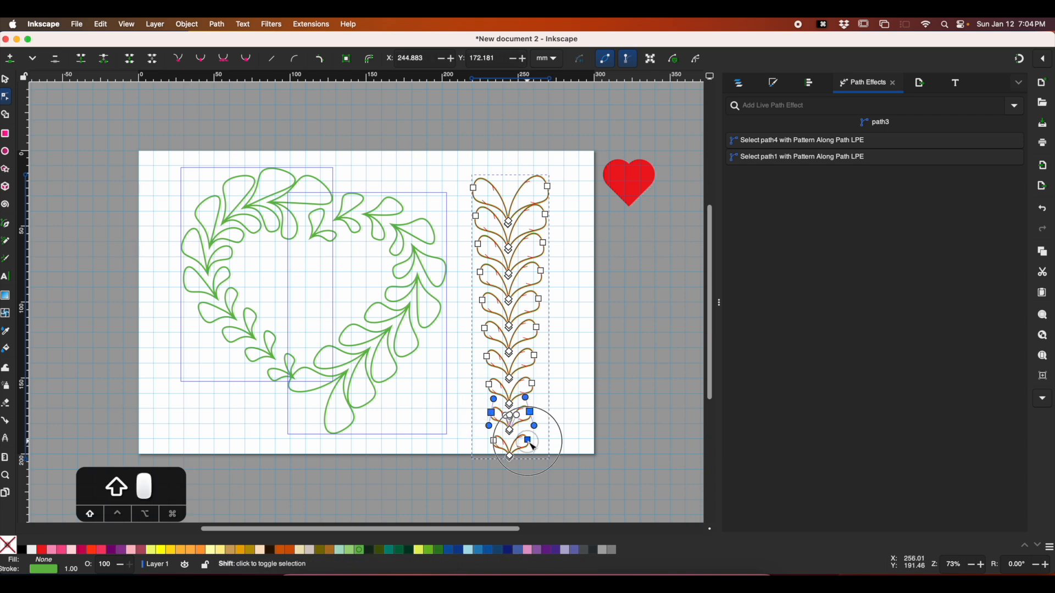
shift+click(493, 441)
drag(519, 484, 488, 410)
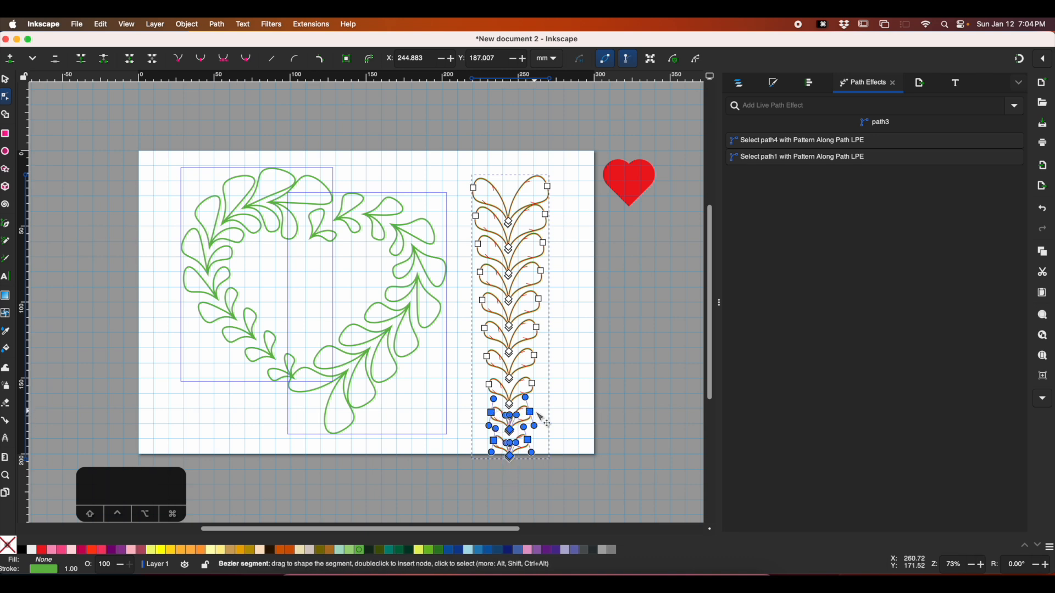
key(Up)
key(Up)
key(Up)
key(Up)
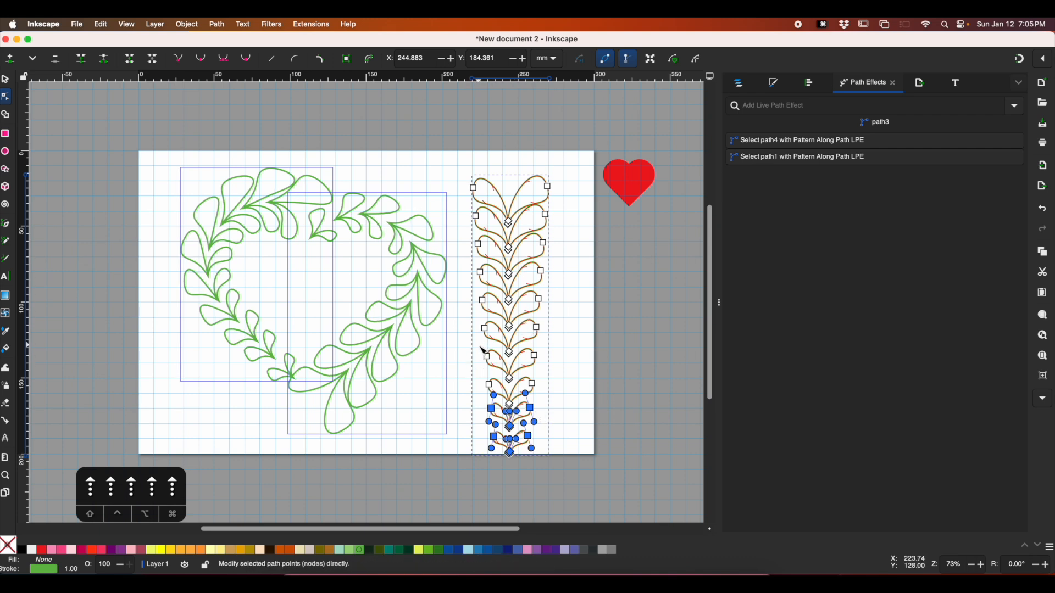
drag(480, 346, 548, 405)
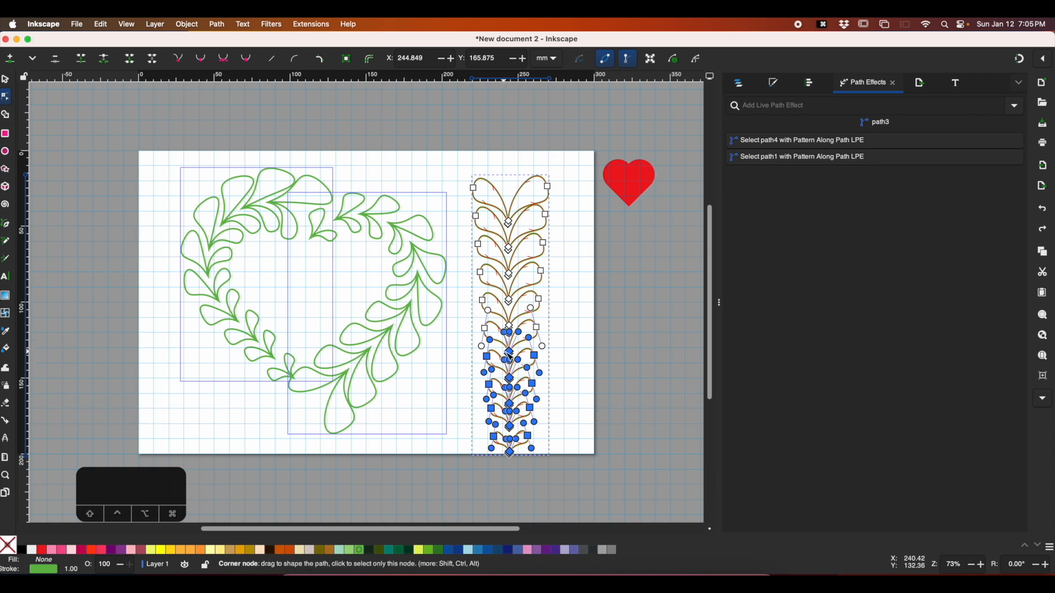
click(510, 354)
click(576, 387)
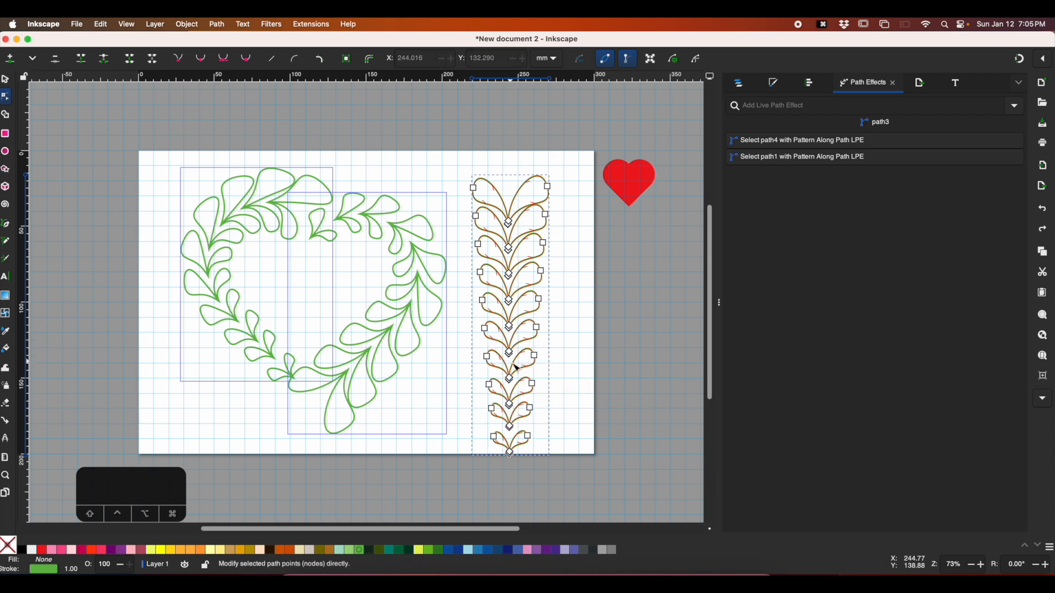
- Select the side and center nodes of the plume's lowest four feather pairs and nudge them up to about Y 165 mm
drag(484, 352, 497, 444)
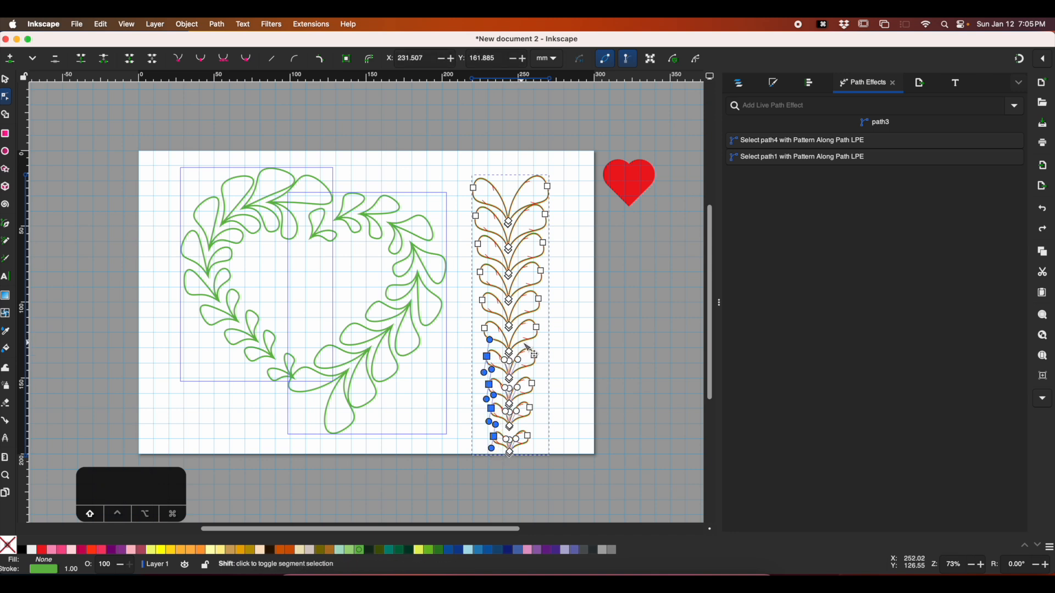
drag(526, 344, 537, 448)
key(super+z)
drag(545, 349, 527, 458)
drag(512, 495, 510, 373)
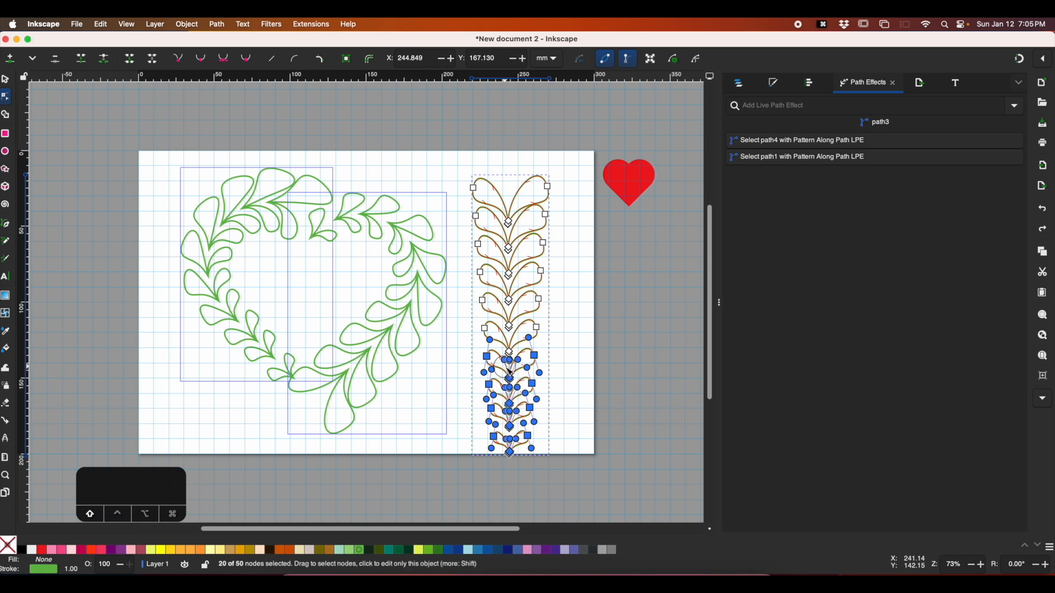
key(Up)
key(Up)
key(Up)
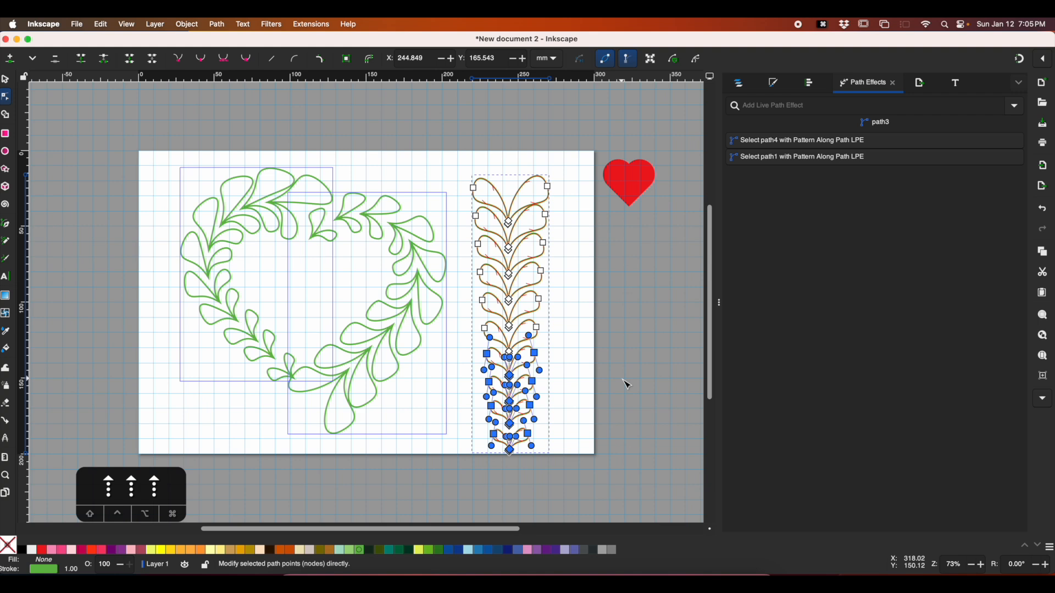
key(Up)
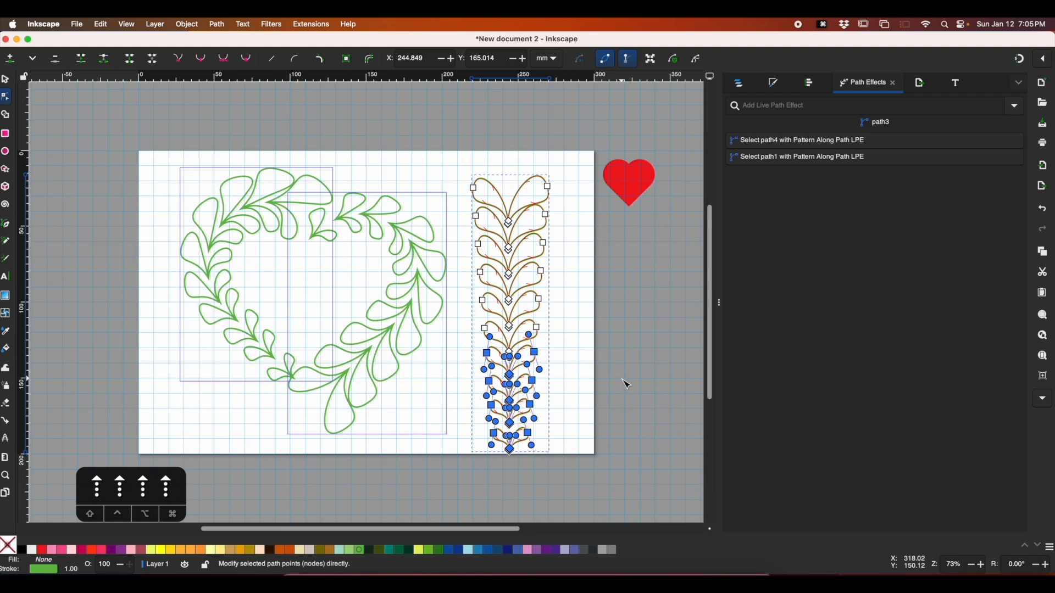
- Nudge the nodes of the plume's lowest feather pair up to about Y 187.8 mm, finish node editing and deselect the plume
click(561, 414)
mouse_move(562, 502)
mouse_down()
mouse_move(469, 453)
mouse_move(548, 492)
mouse_up()
drag(543, 467, 523, 422)
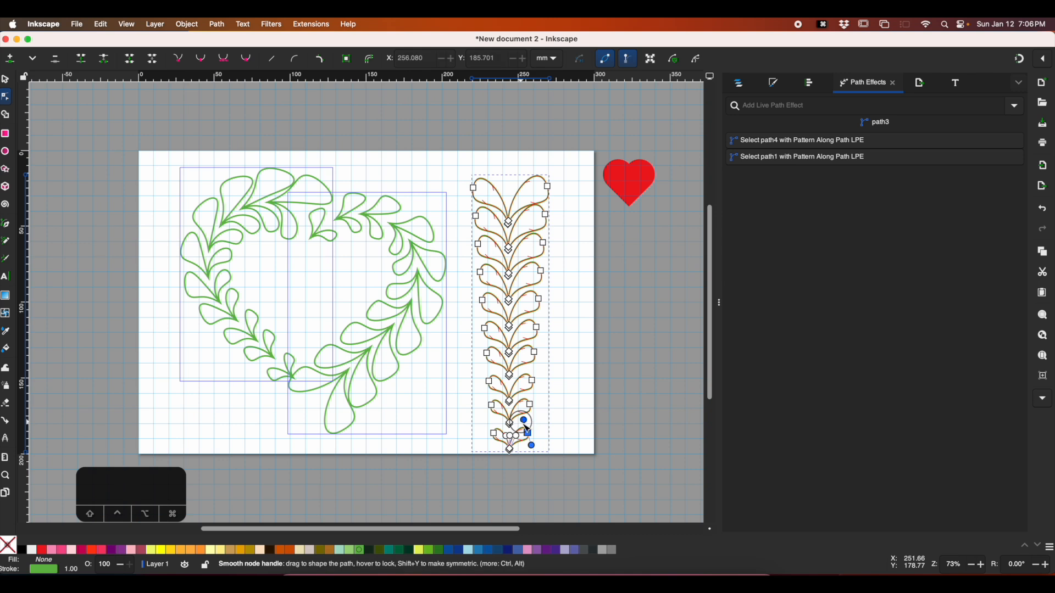
mouse_move(511, 462)
mouse_down()
mouse_move(508, 442)
mouse_move(484, 426)
mouse_move(500, 446)
mouse_up()
key(Up)
key(Up)
key(Up)
key(Up)
key(Up)
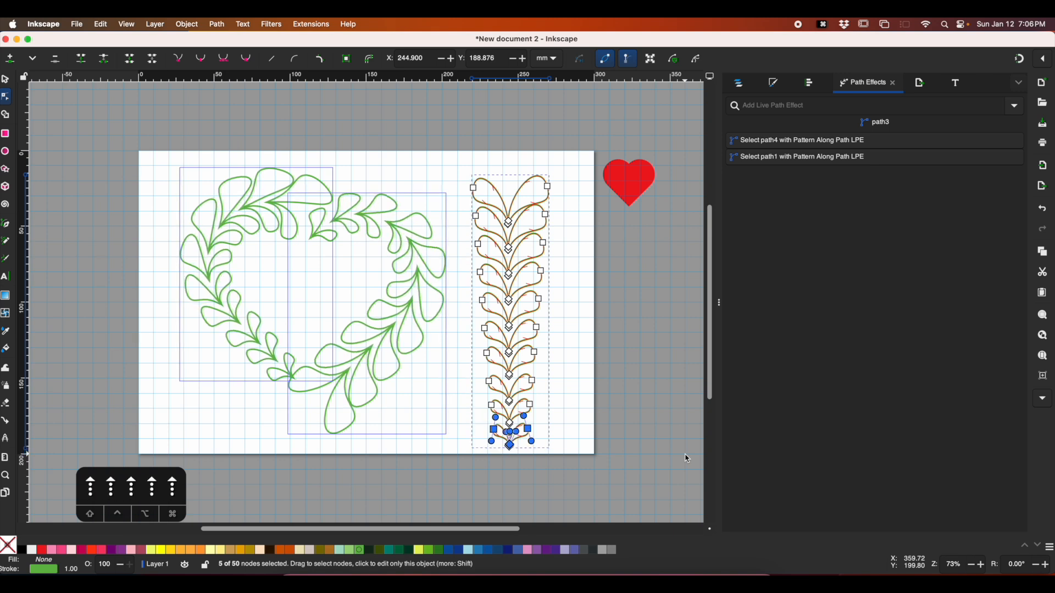
key(Up)
key(Up)
key(Up)
key(Down)
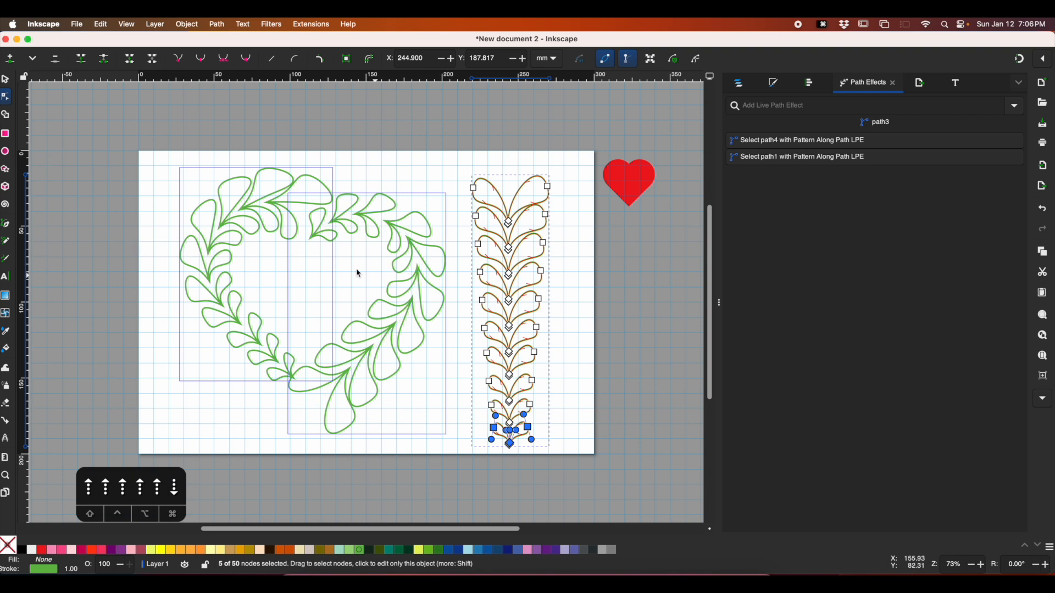
key(Escape)
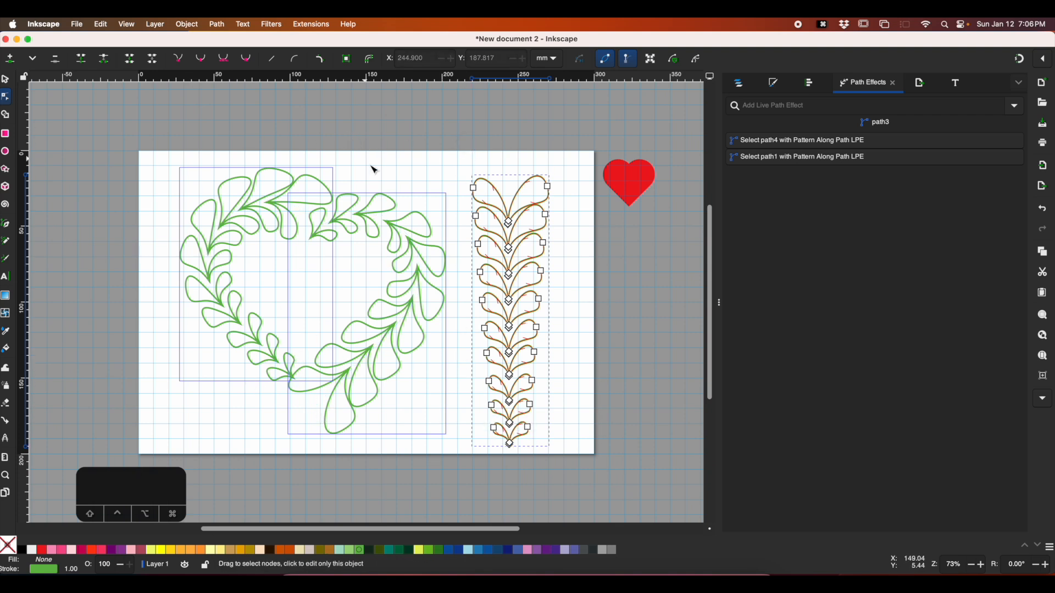
click(7, 80)
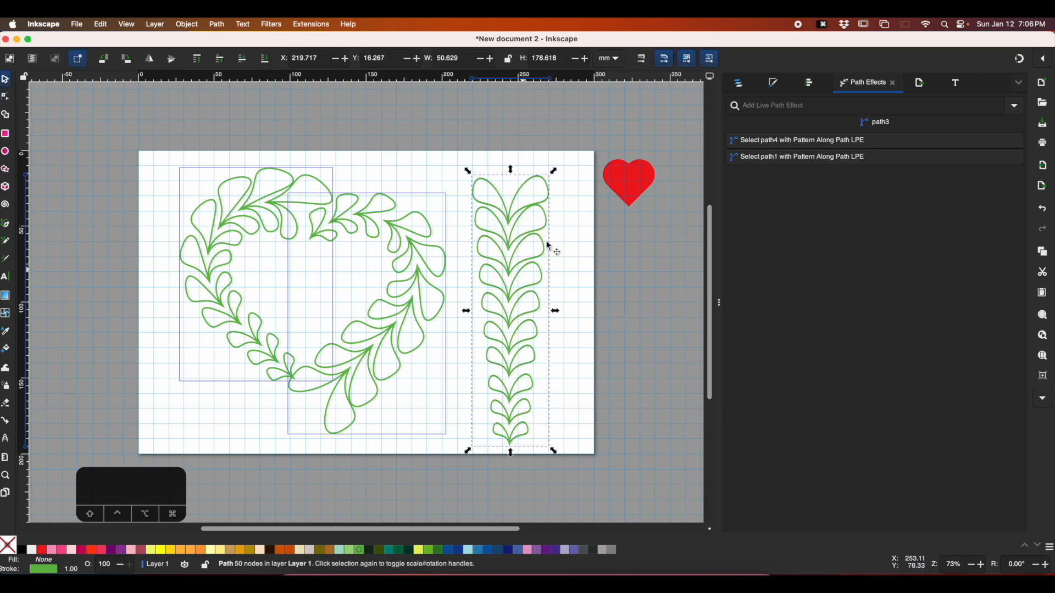
click(579, 251)
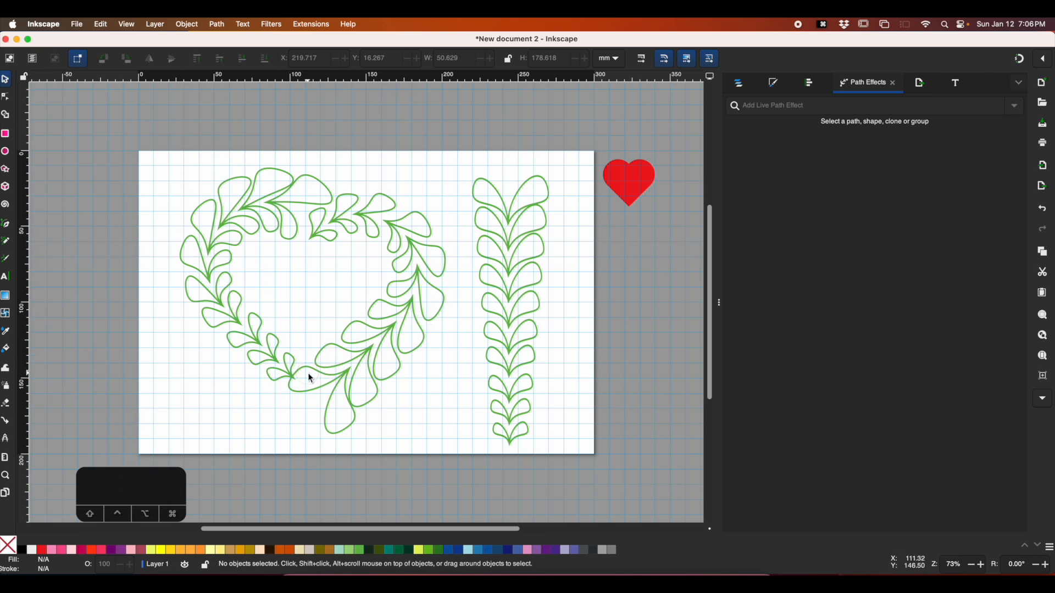
- Duplicate both feathered heart halves in place and remove the Pattern Along Path effect from the left half's copy
drag(163, 130, 463, 477)
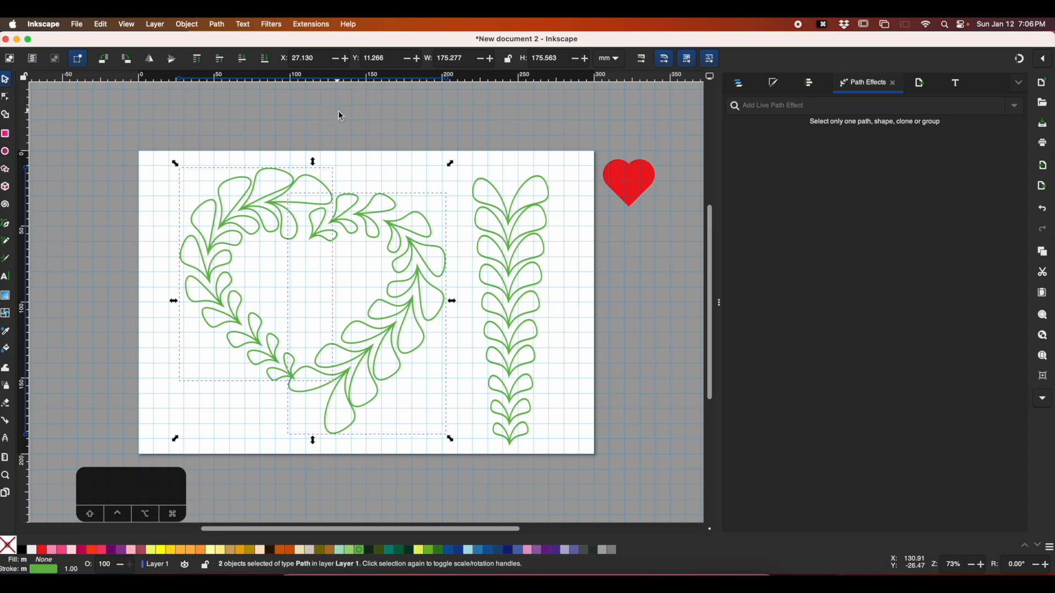
key(super+d)
click(344, 117)
click(297, 184)
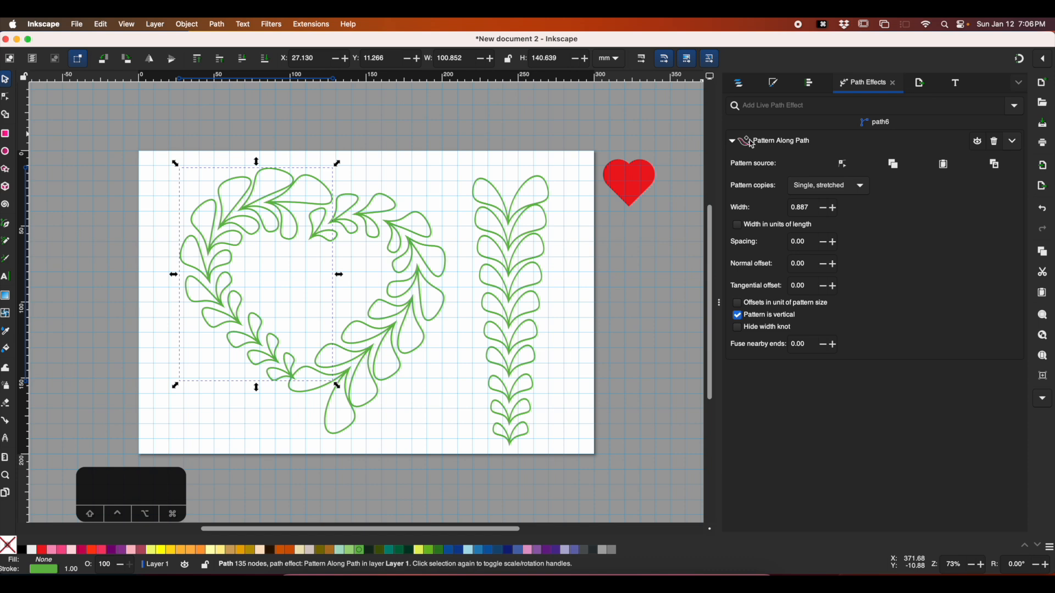
click(994, 143)
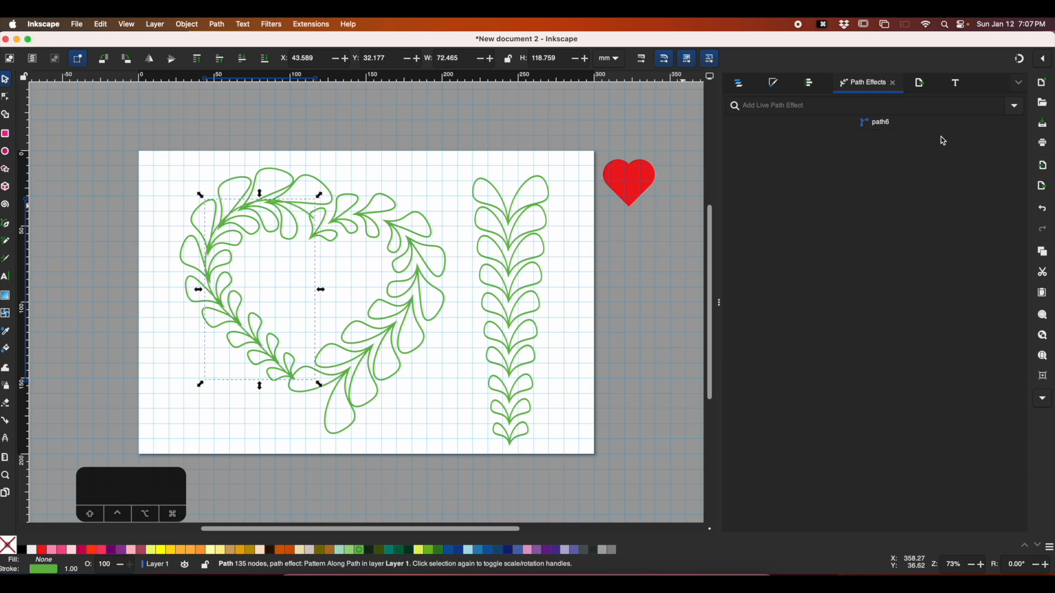
- Select the bare path copy inside the heart's left half and delete it
click(270, 177)
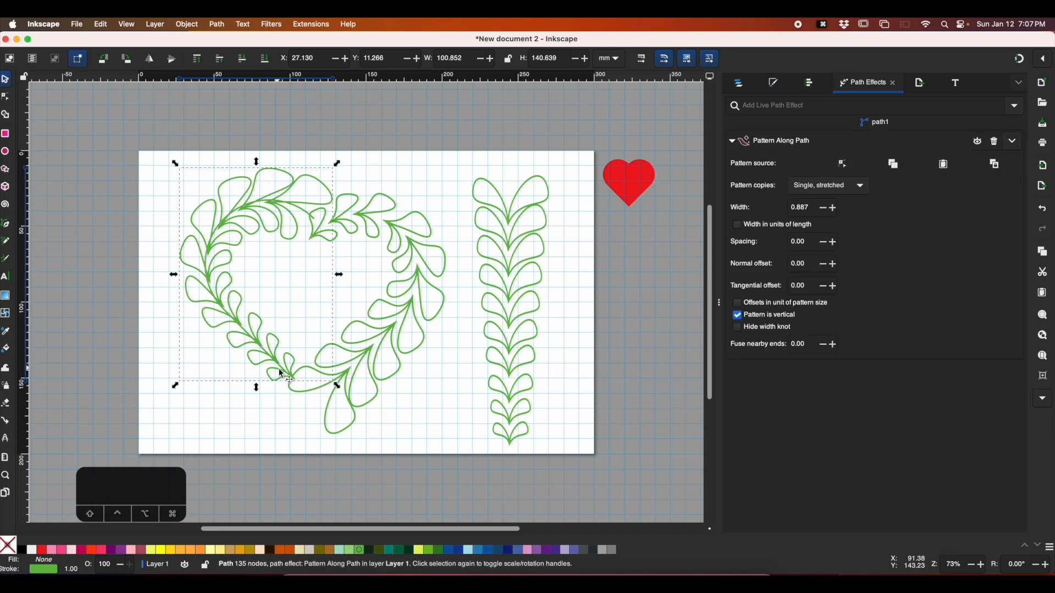
click(358, 247)
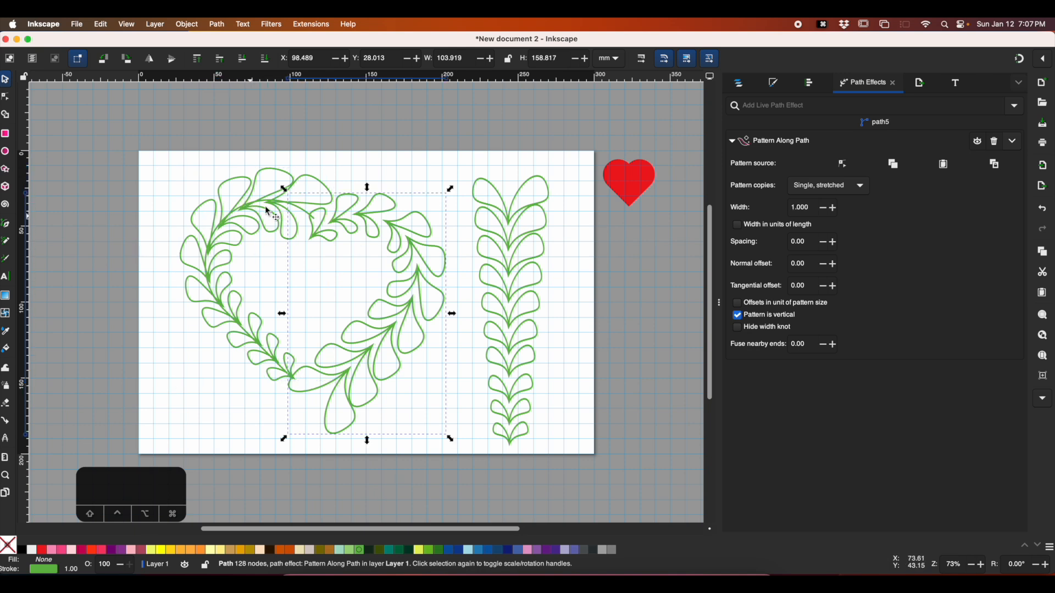
click(390, 225)
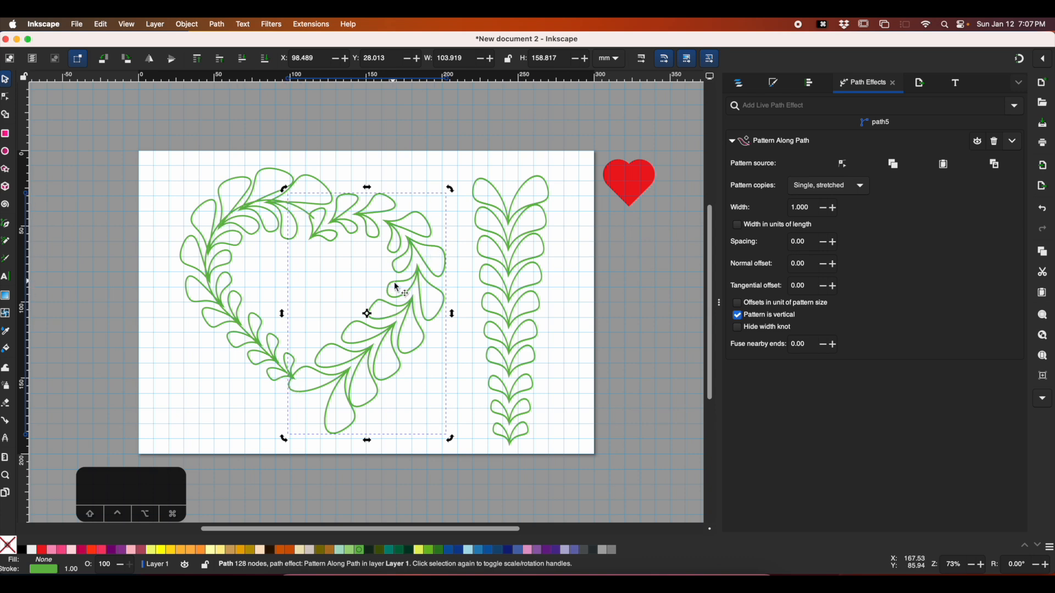
click(283, 134)
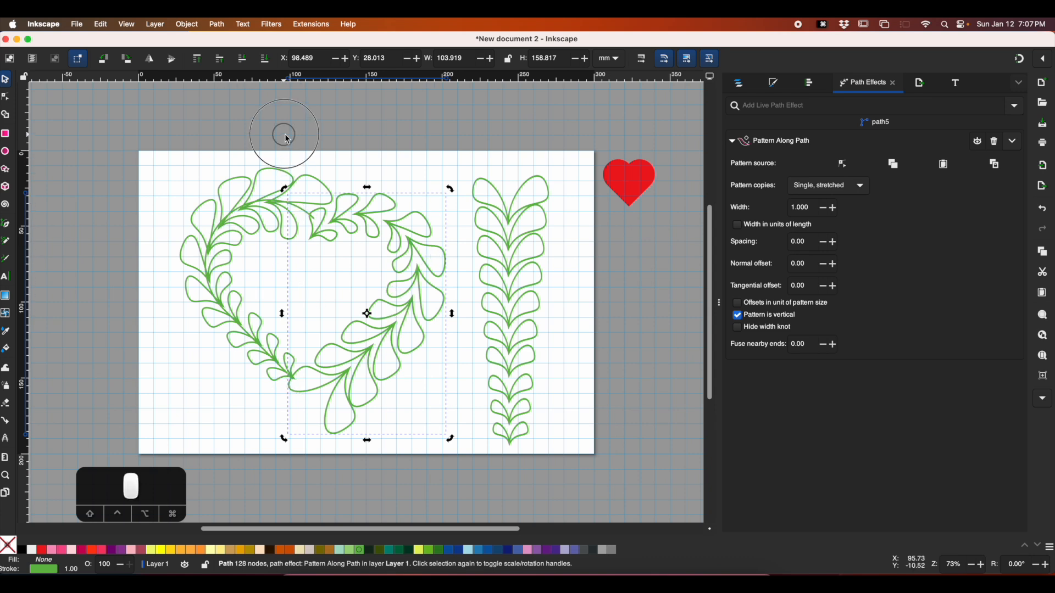
click(235, 210)
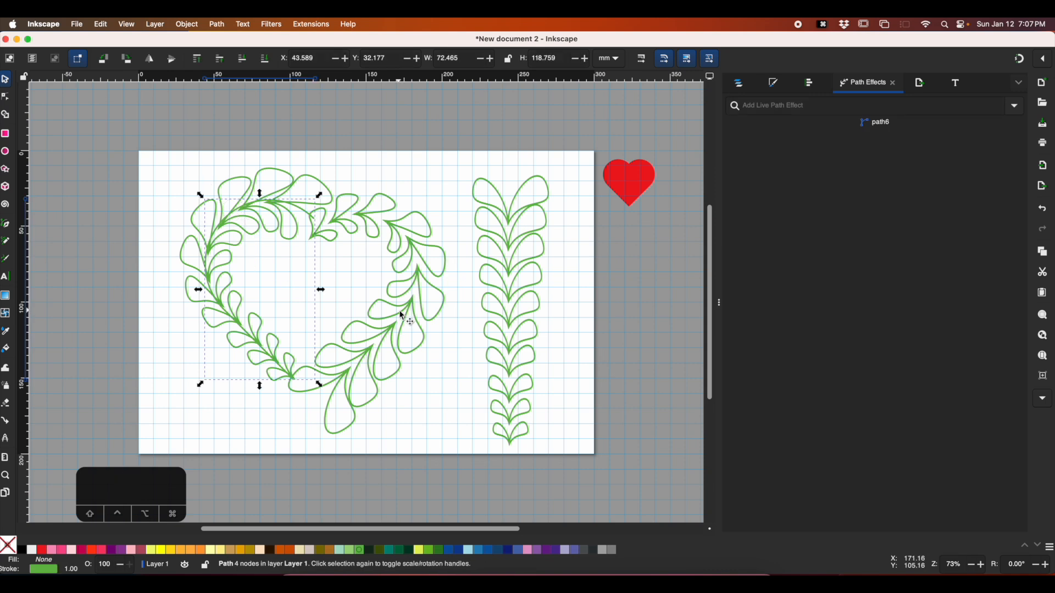
key(BackSpace)
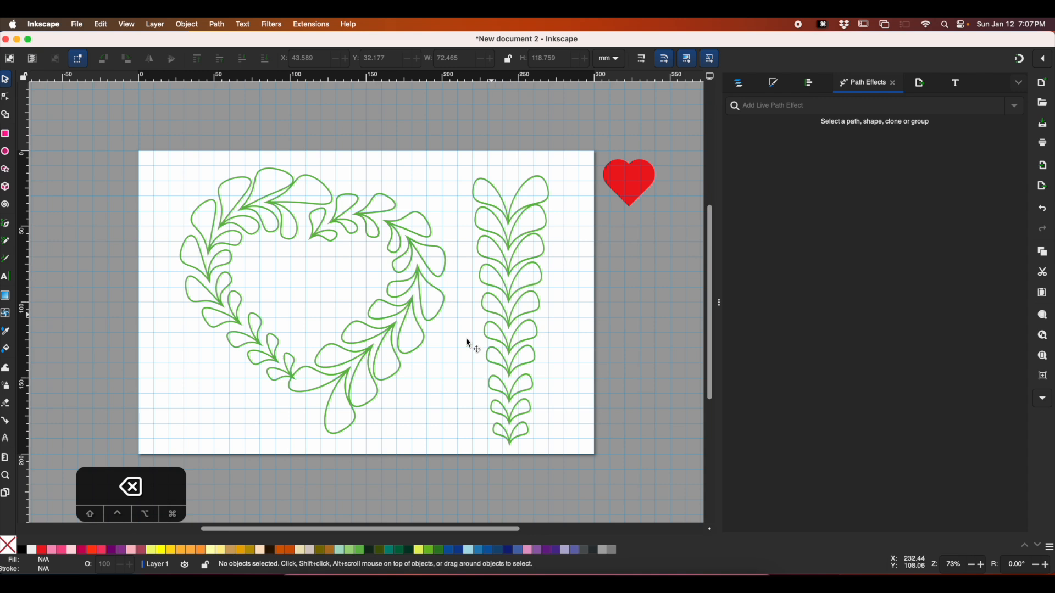
- Flatten the Pattern Along Path effect on the heart's right-half copy and its left half, and check the left half's nodes
click(411, 307)
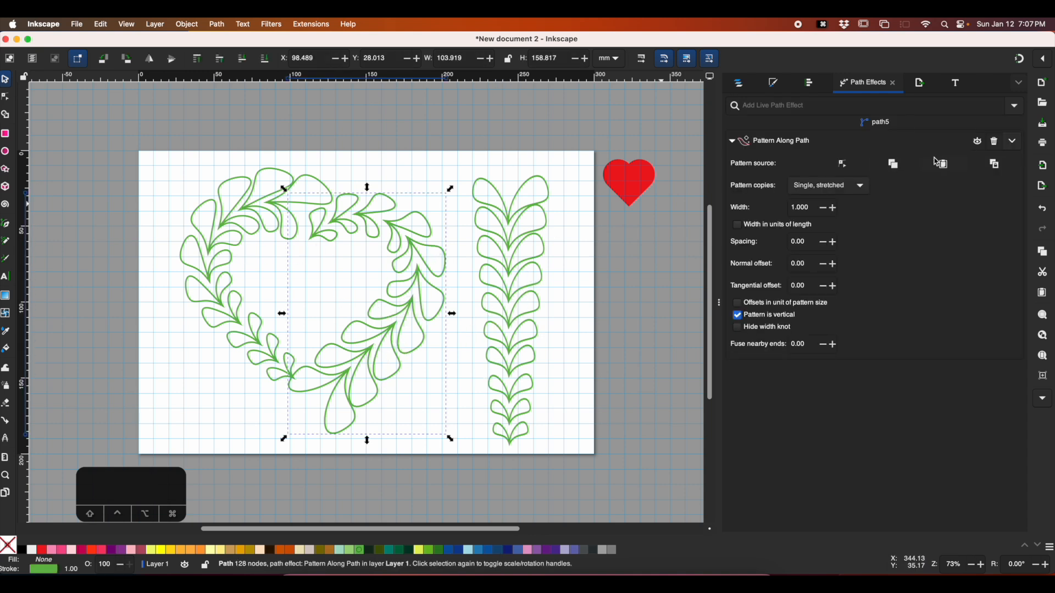
click(1014, 145)
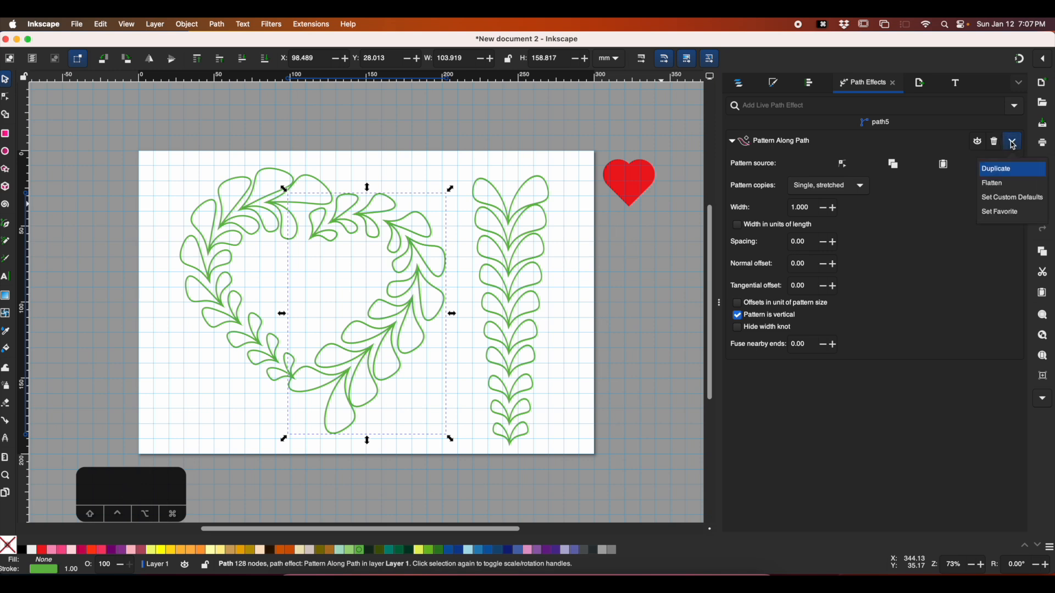
click(997, 182)
click(251, 220)
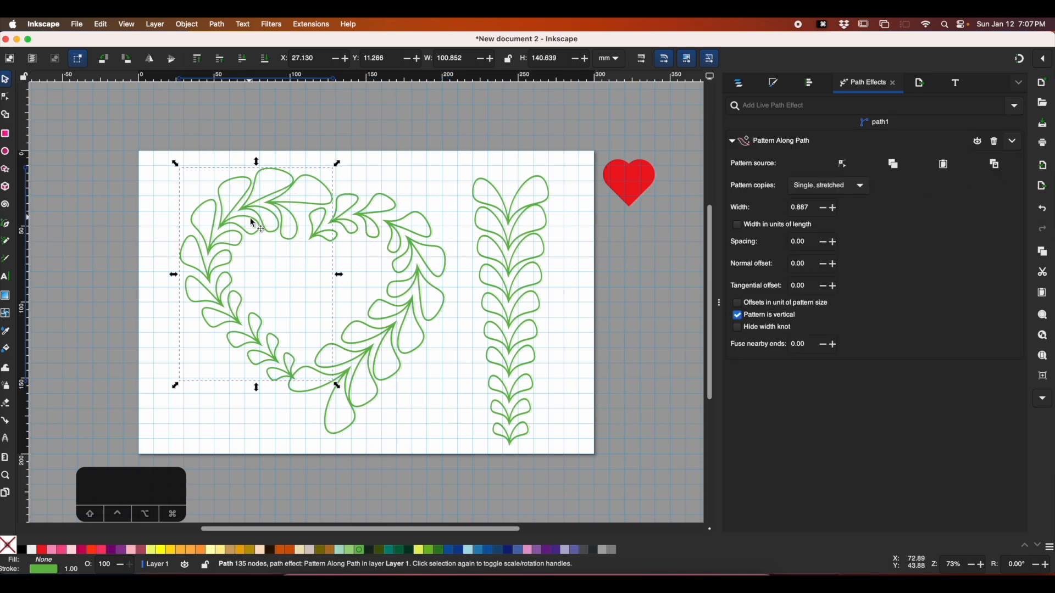
click(1015, 146)
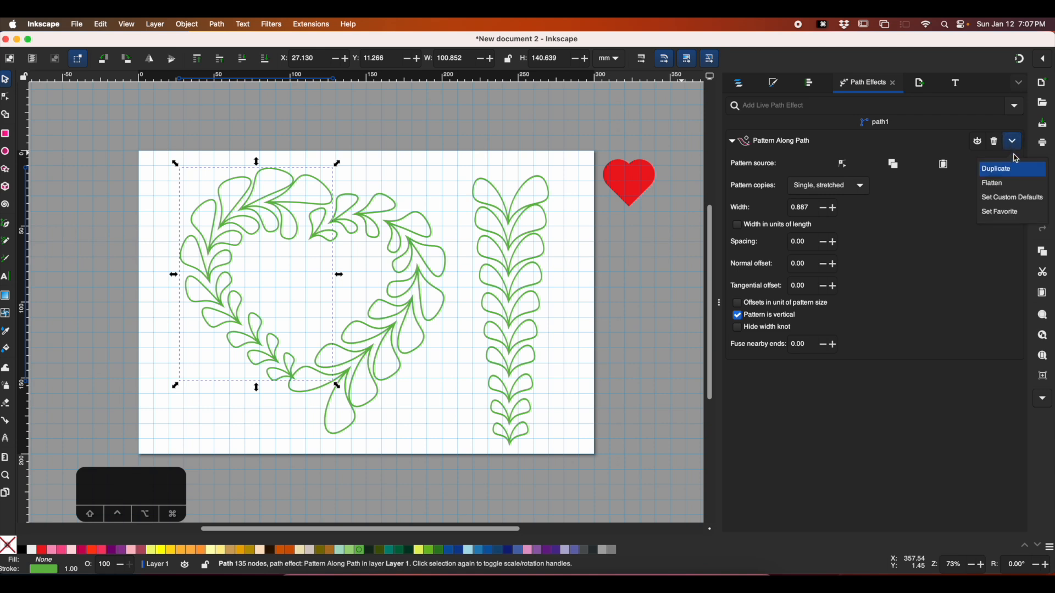
click(1013, 181)
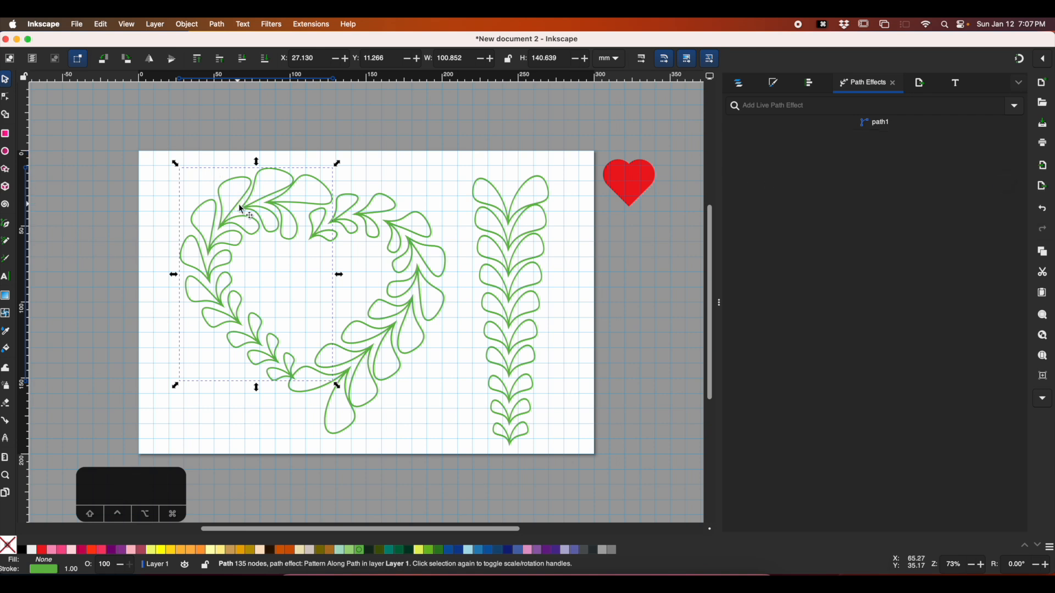
click(7, 97)
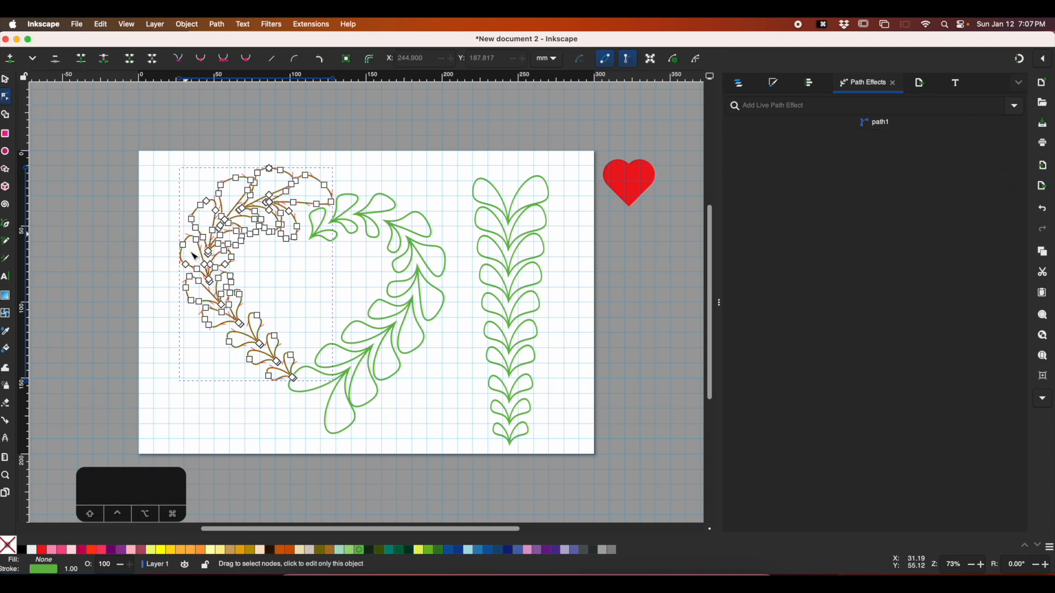
click(6, 82)
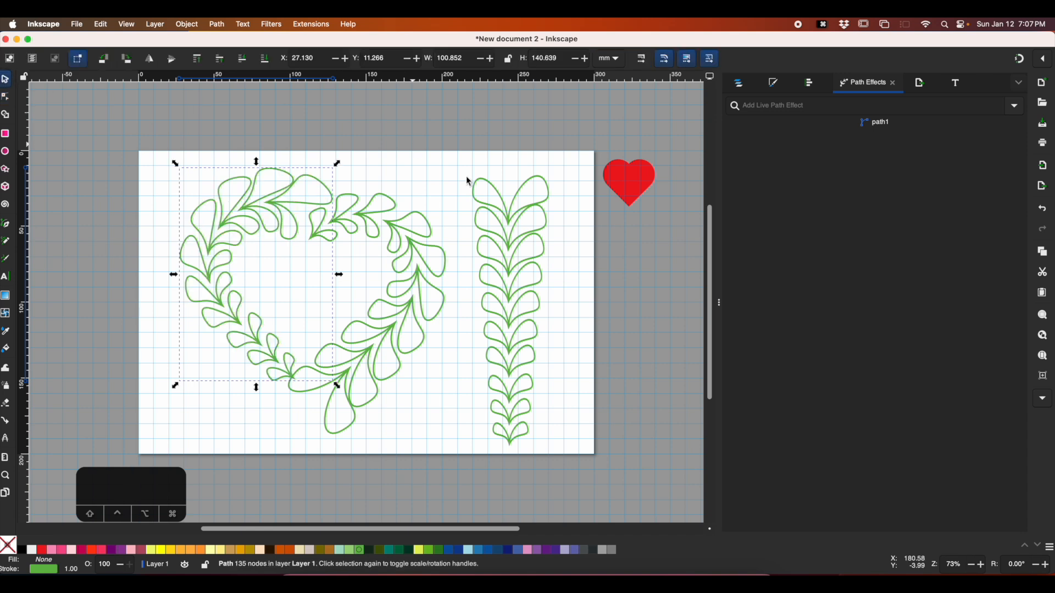
- Select the straight feather plume beside the heart and delete it
click(529, 210)
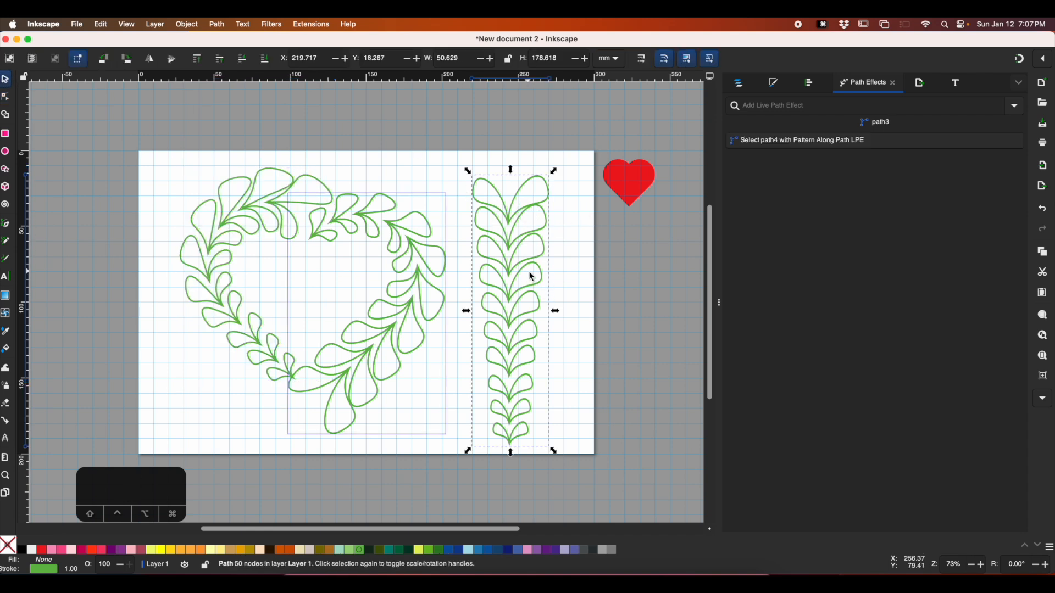
click(421, 261)
click(534, 218)
key(BackSpace)
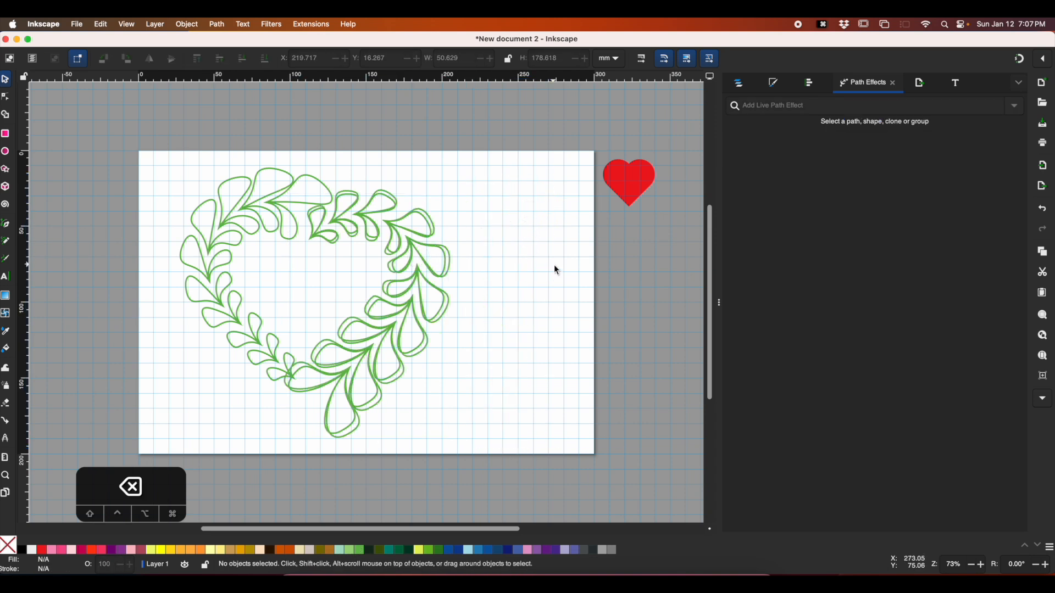
- Pull the extra copy of the right half away from the heart and delete it
click(423, 279)
drag(423, 279, 592, 279)
key(BackSpace)
- Select both remaining heart halves together and move them toward the middle of the page
click(411, 299)
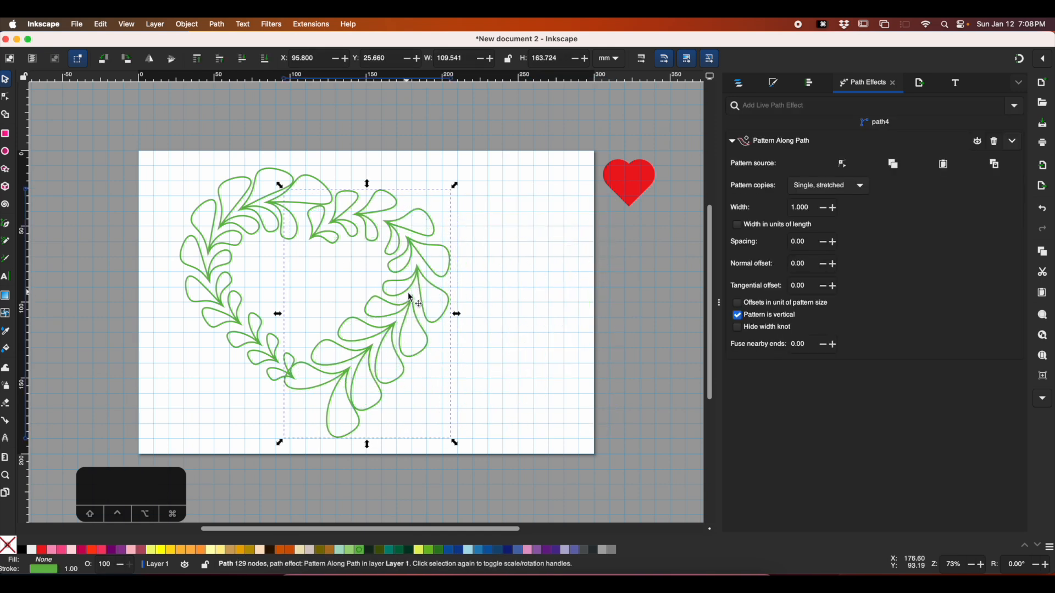
click(299, 379)
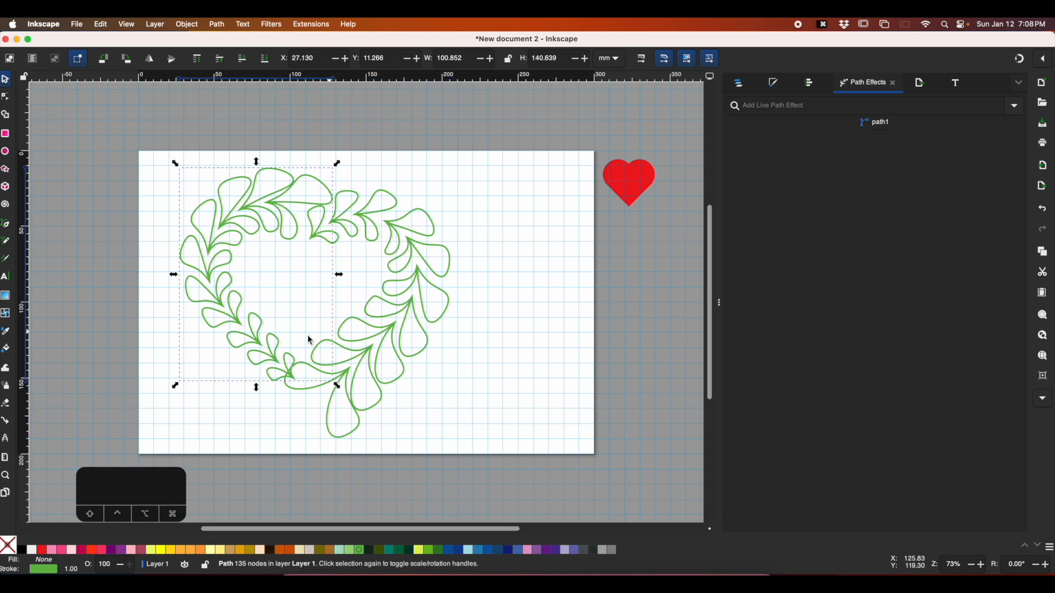
drag(148, 129, 501, 456)
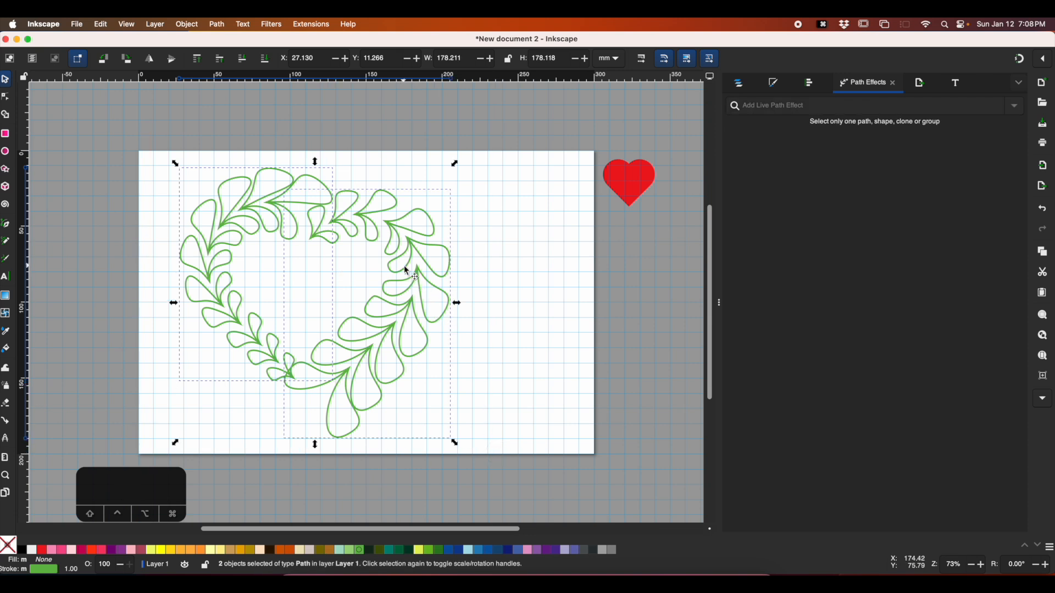
drag(408, 262, 461, 268)
- Try to combine the two heart halves into a single path
key(super+k)
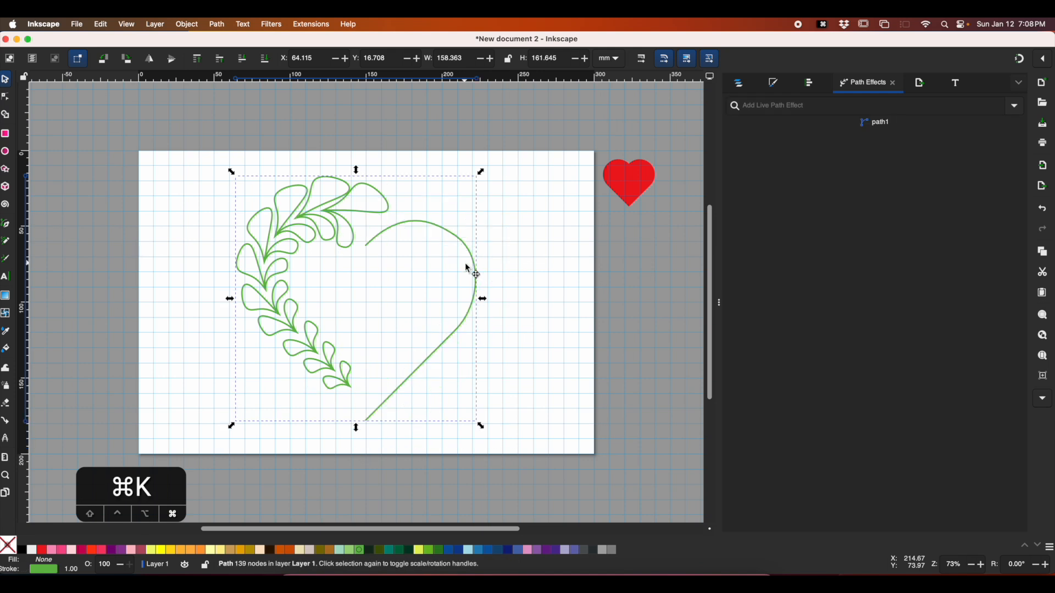
key(super+z)
click(563, 289)
- Flatten the right half's Pattern Along Path effect and combine both heart halves into a single path
click(473, 276)
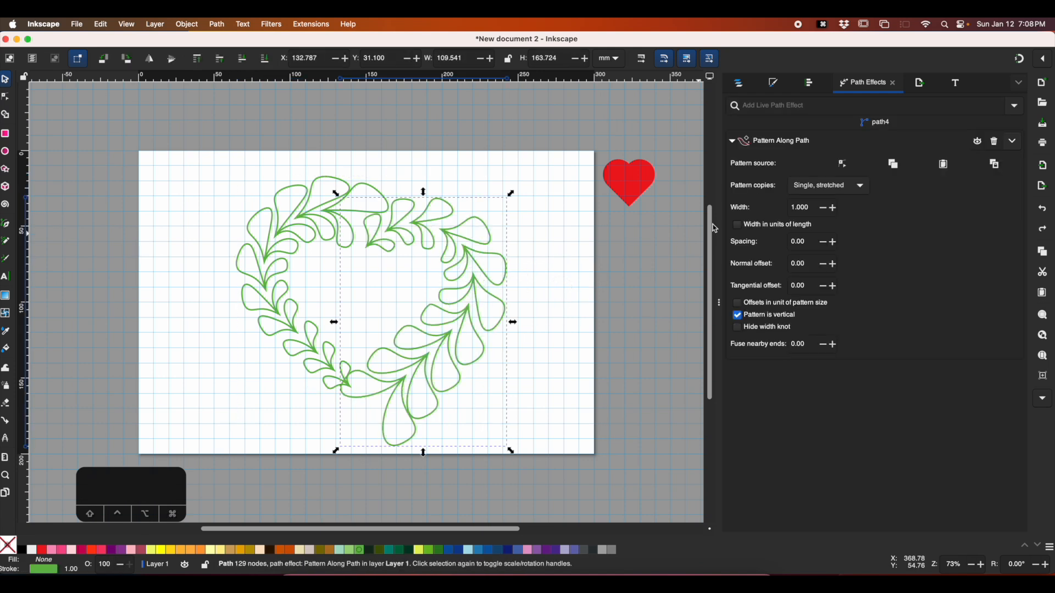
click(1006, 166)
click(1001, 187)
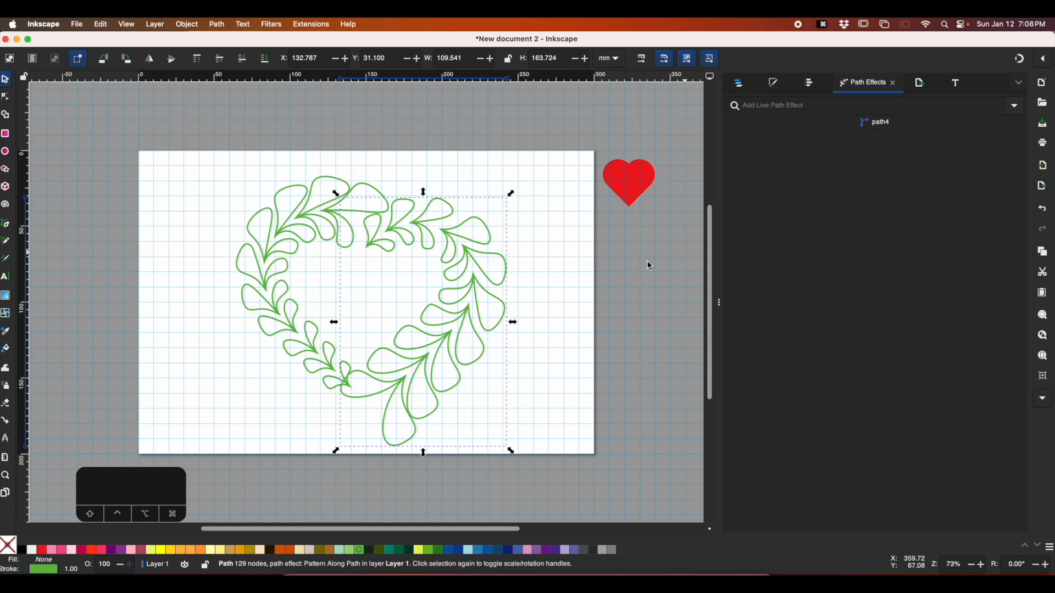
drag(228, 151, 552, 461)
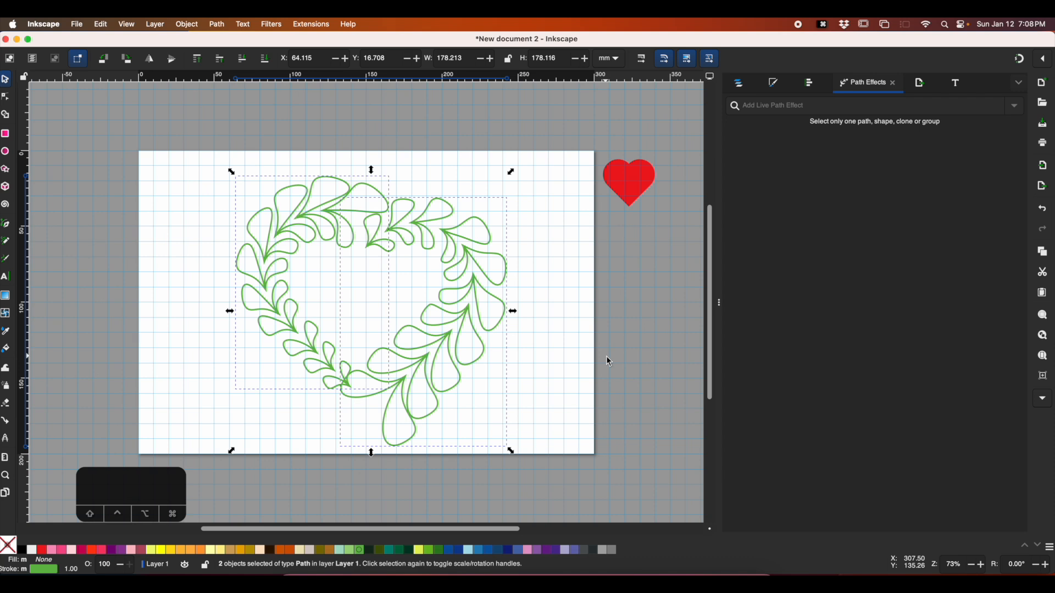
key(super+k)
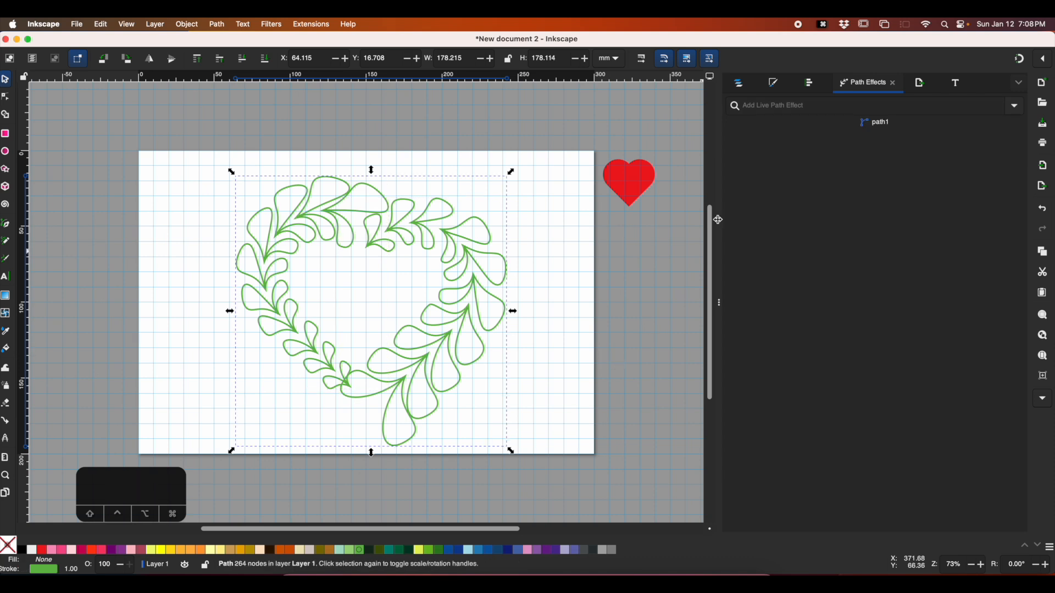
- Scale the combined feathered heart down to about 155 by 160 mm, undoing any accidental shift
drag(511, 172, 492, 189)
click(398, 219)
mouse_move(396, 221)
mouse_down()
mouse_move(409, 214)
mouse_move(400, 217)
mouse_up()
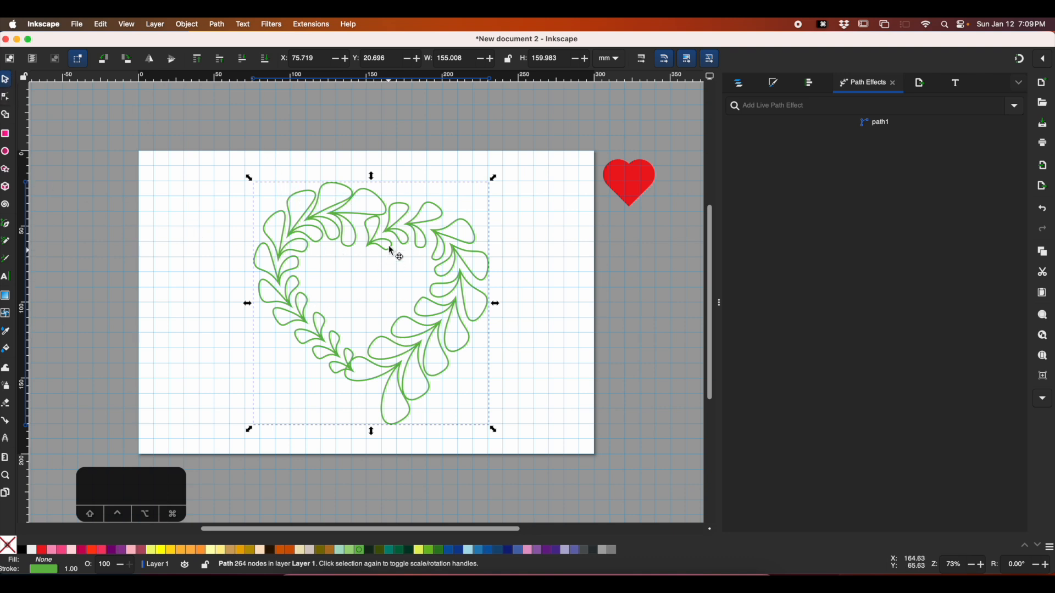
mouse_move(388, 238)
mouse_down()
mouse_move(378, 252)
mouse_move(388, 248)
mouse_up()
key(super+z)
- Center the feathered heart horizontally and vertically relative to the page
click(812, 85)
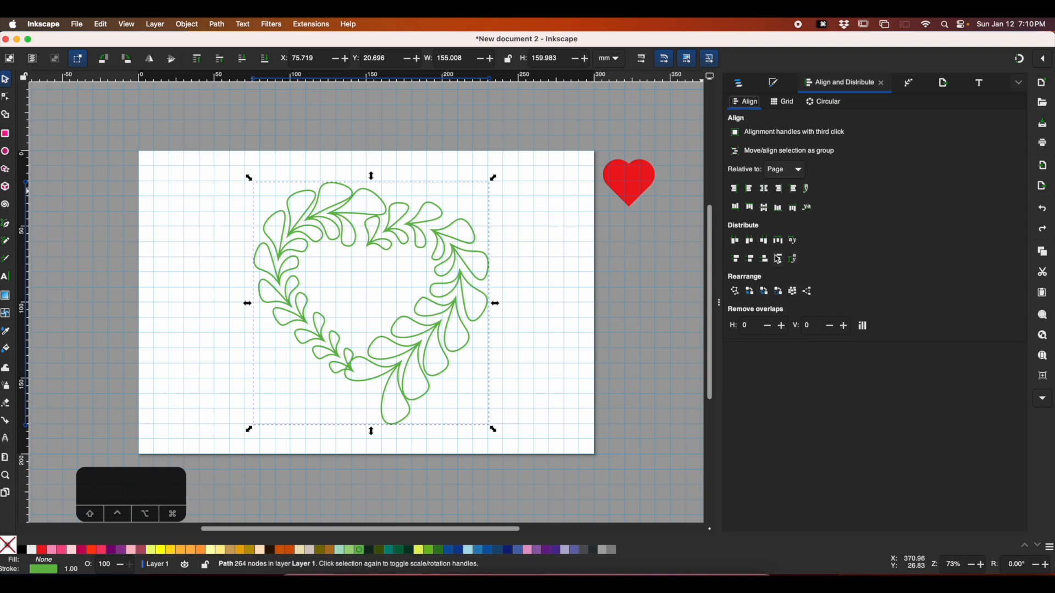
click(764, 208)
click(764, 189)
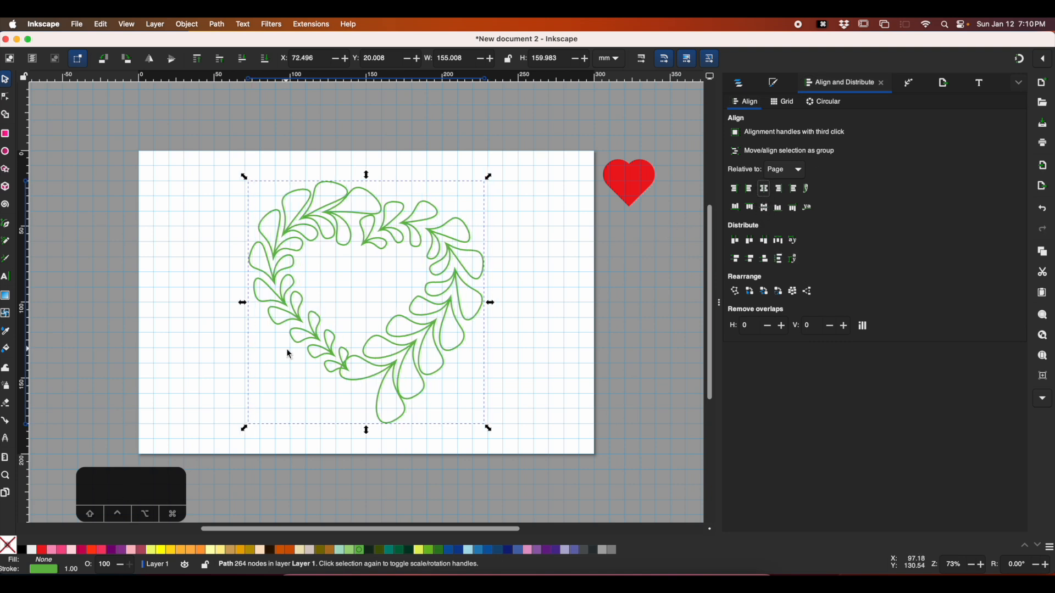
- Duplicate the feathered heart in place, hide the duplicate and select the heart that is still visible
key(super+d)
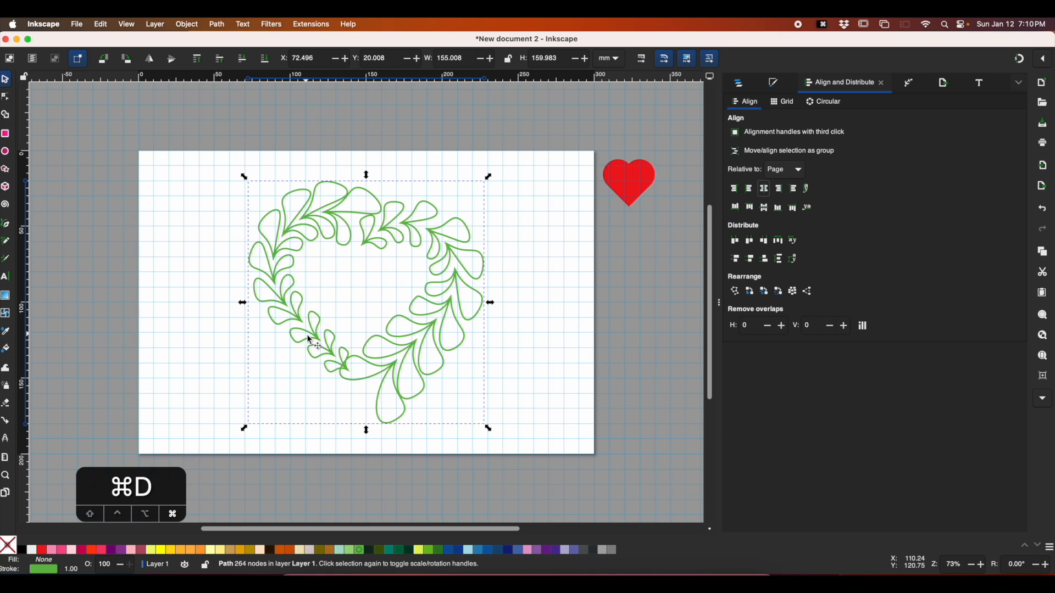
click(741, 89)
click(1005, 136)
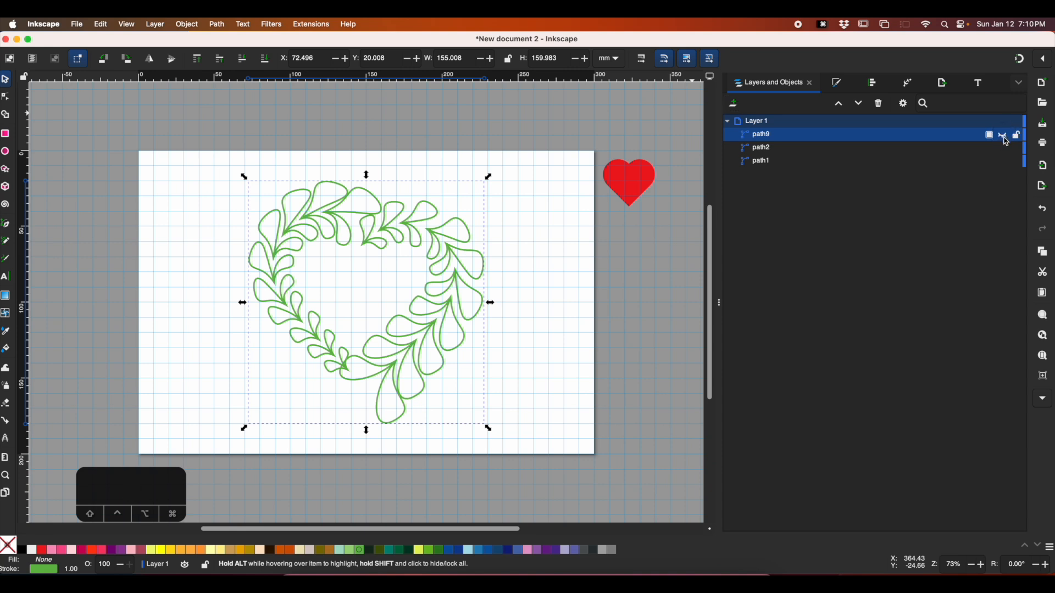
click(1003, 150)
click(1004, 150)
click(1004, 162)
click(1003, 162)
click(450, 283)
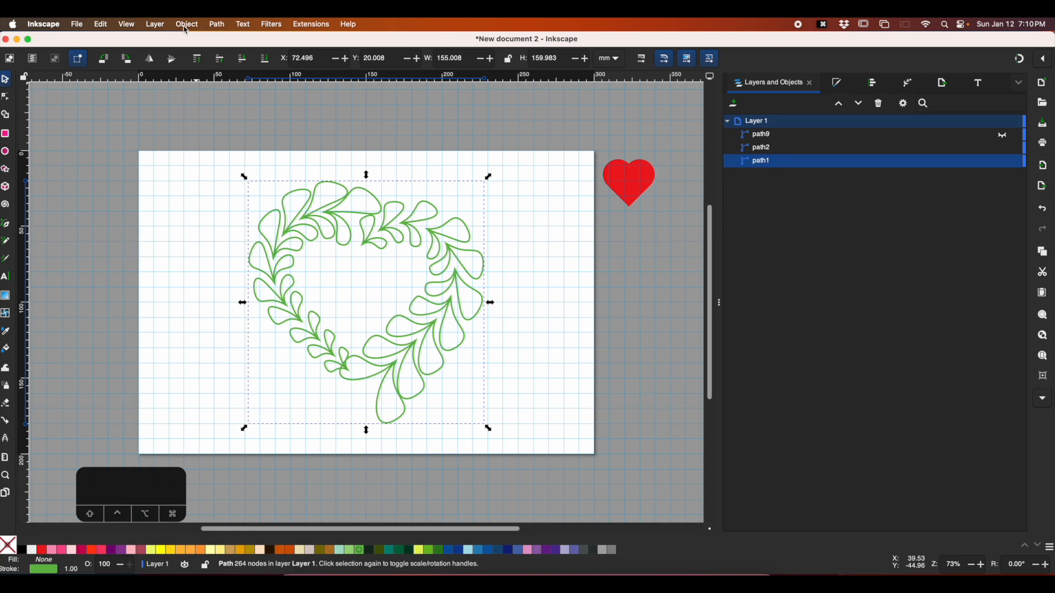
- Apply a Dynamic Offset to the visible heart and expand it outward into a scalloped outline around the feathers
click(218, 25)
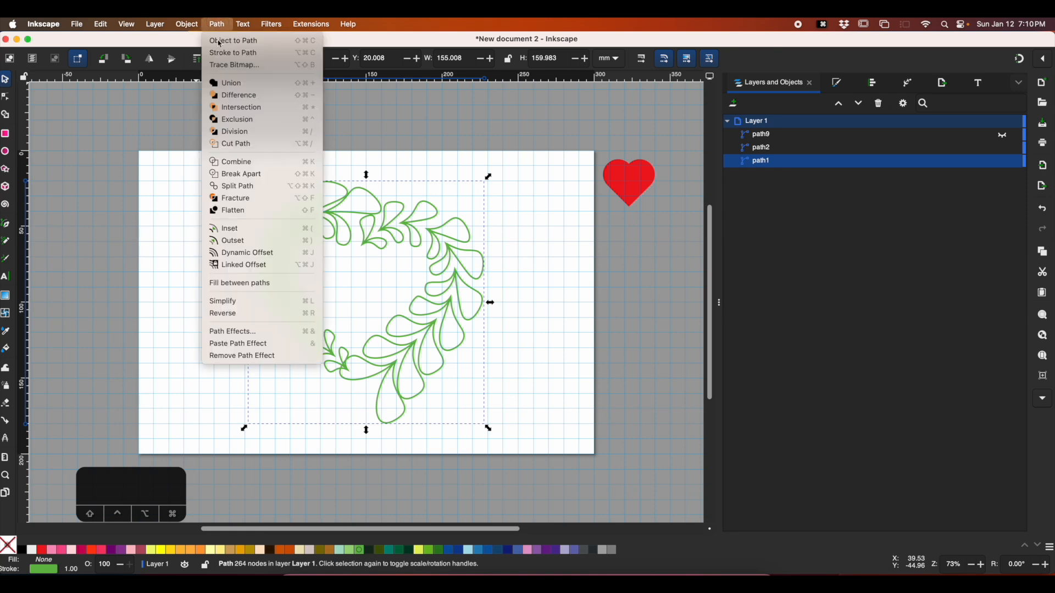
click(241, 266)
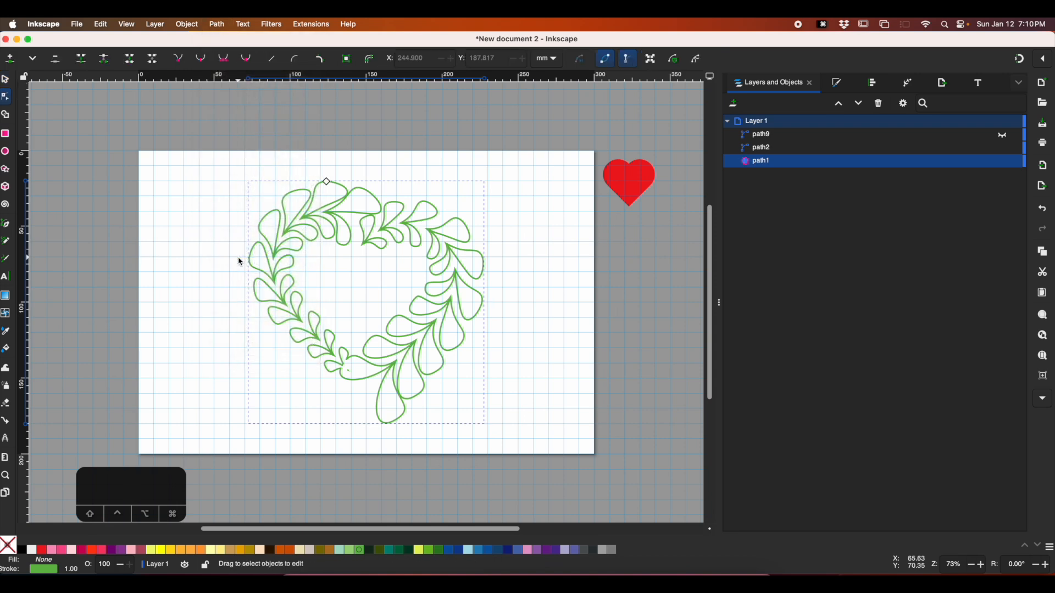
drag(328, 181, 328, 175)
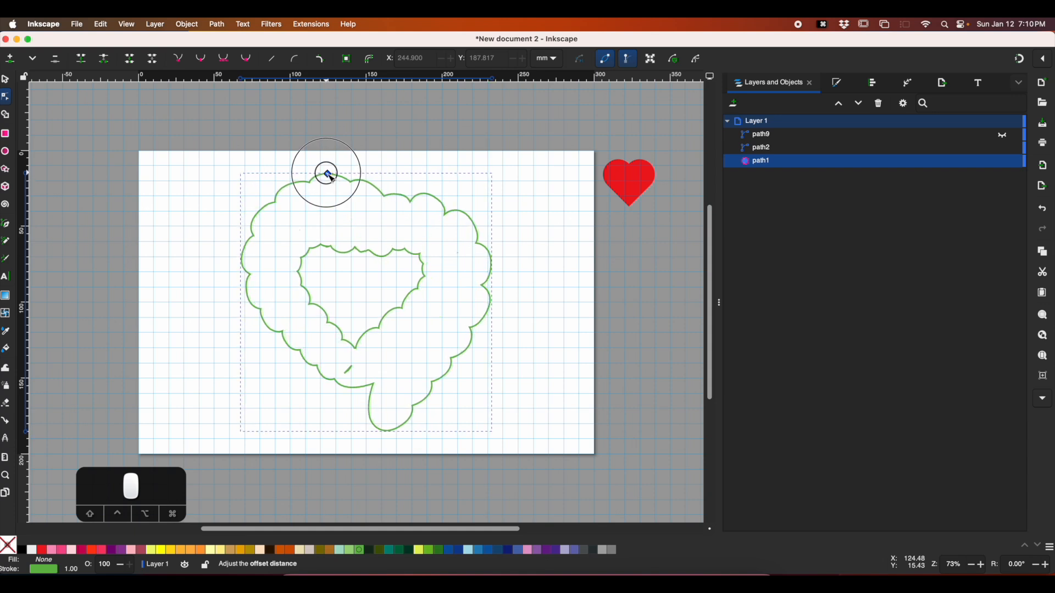
drag(327, 175, 328, 175)
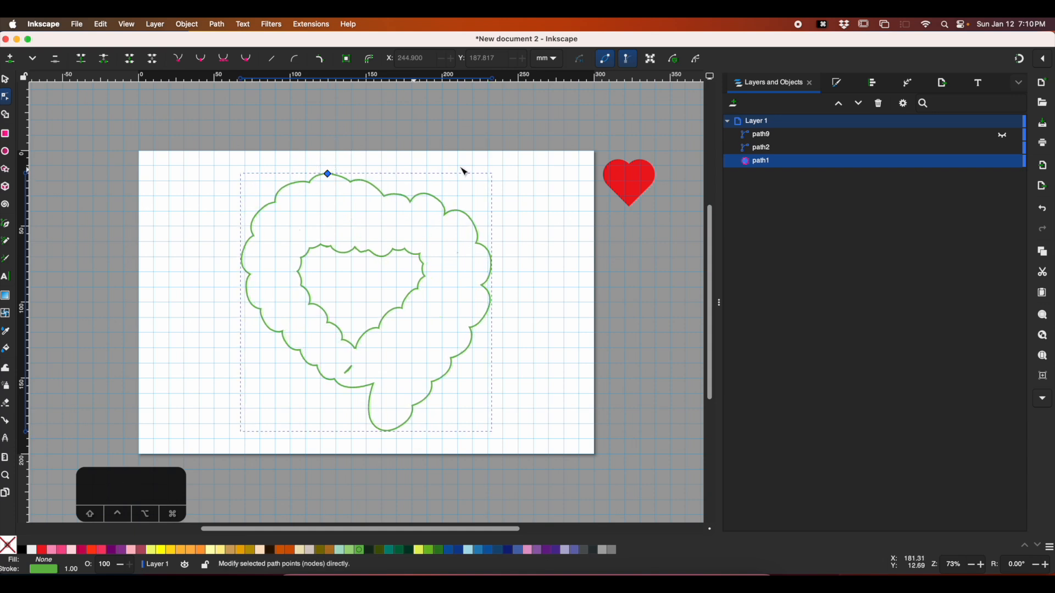
- Show the hidden feathered heart, bring the offset outline slightly closer to the feathers and check it by toggling its visibility
click(1005, 137)
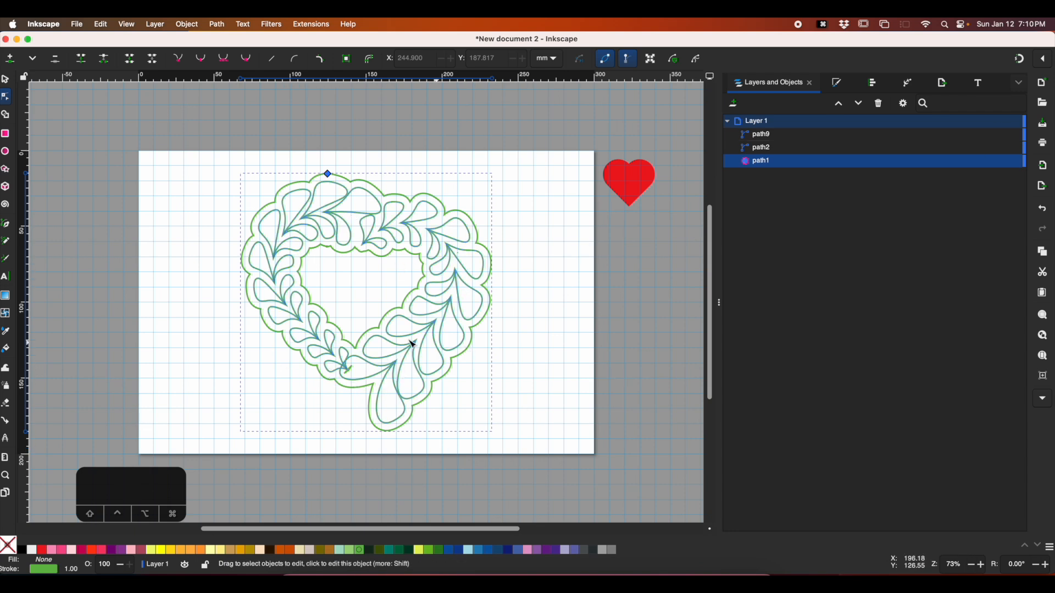
click(332, 177)
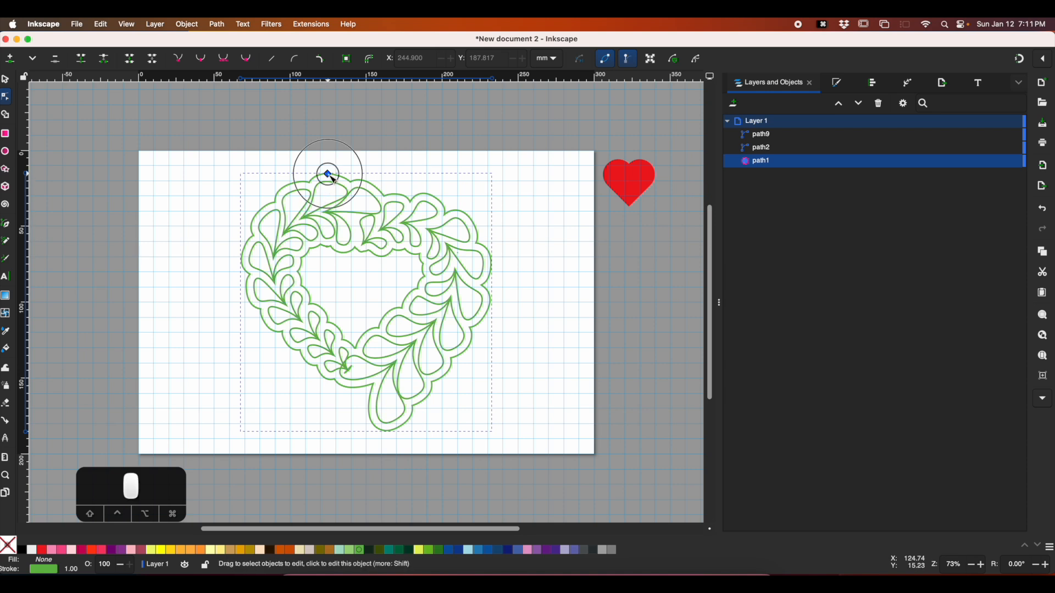
drag(332, 177, 332, 179)
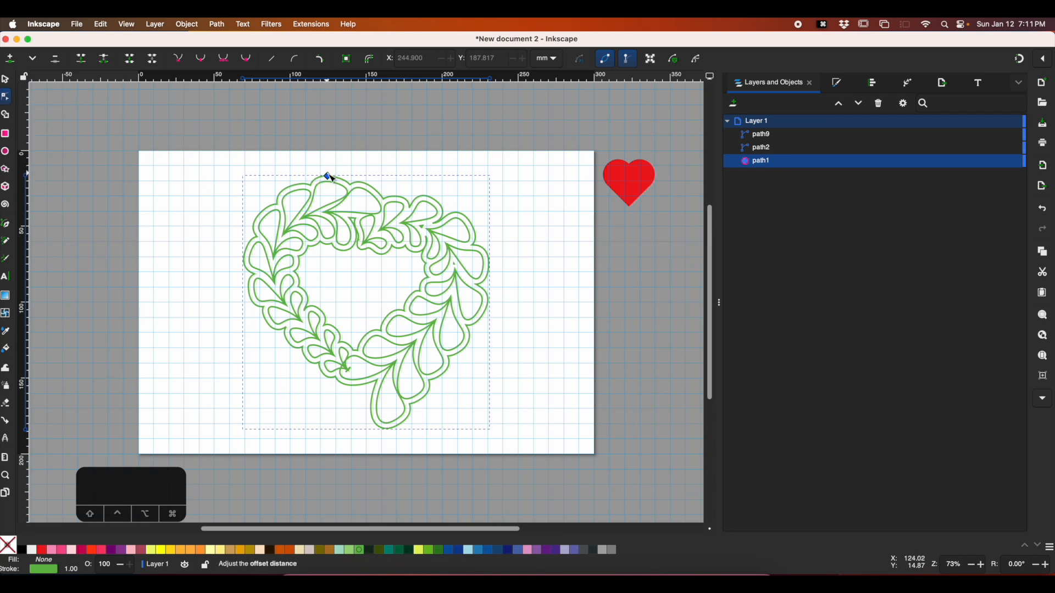
mouse_move(997, 164)
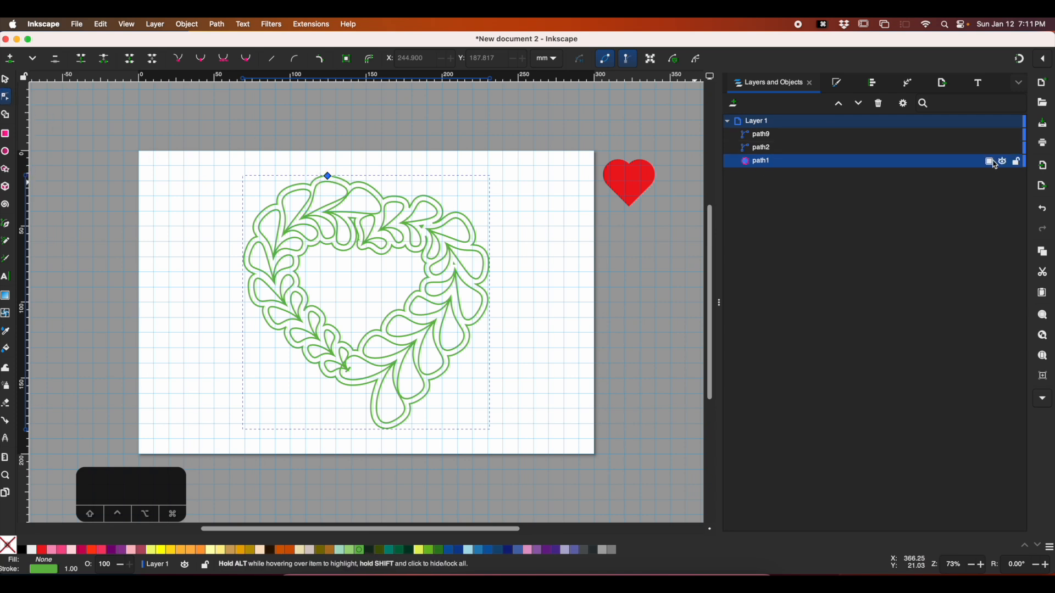
click(1003, 163)
click(1003, 163)
- Hide the feathered heart copy again and convert the offset outline to a regular path
click(1006, 138)
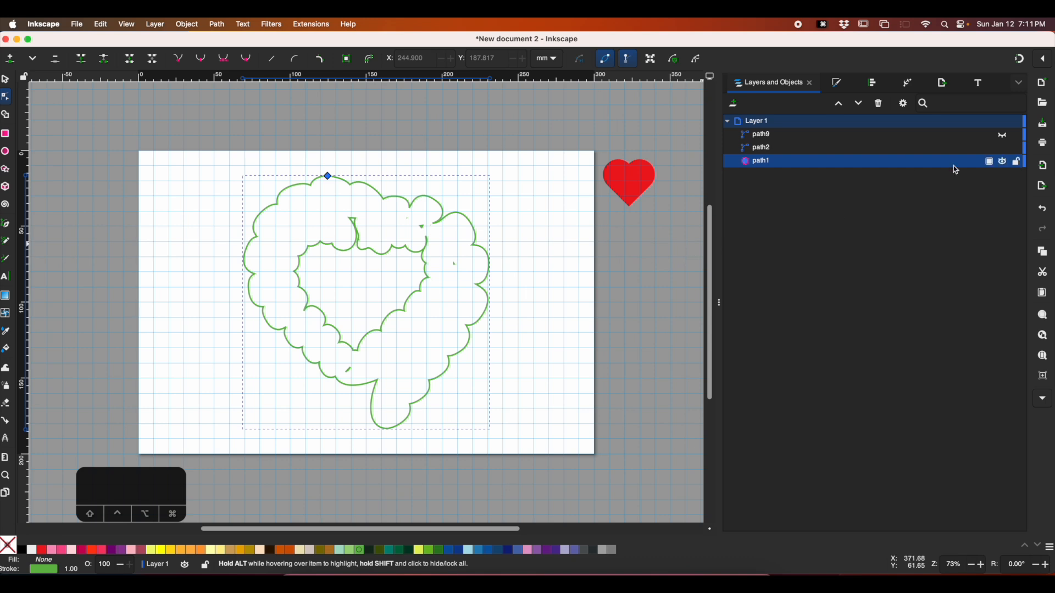
click(188, 25)
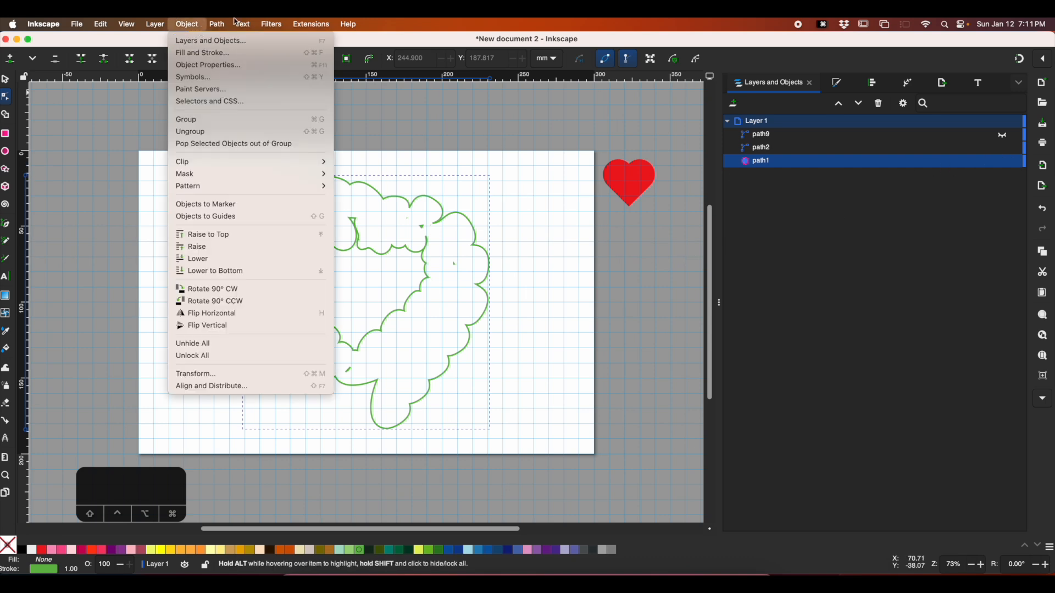
mouse_move(222, 25)
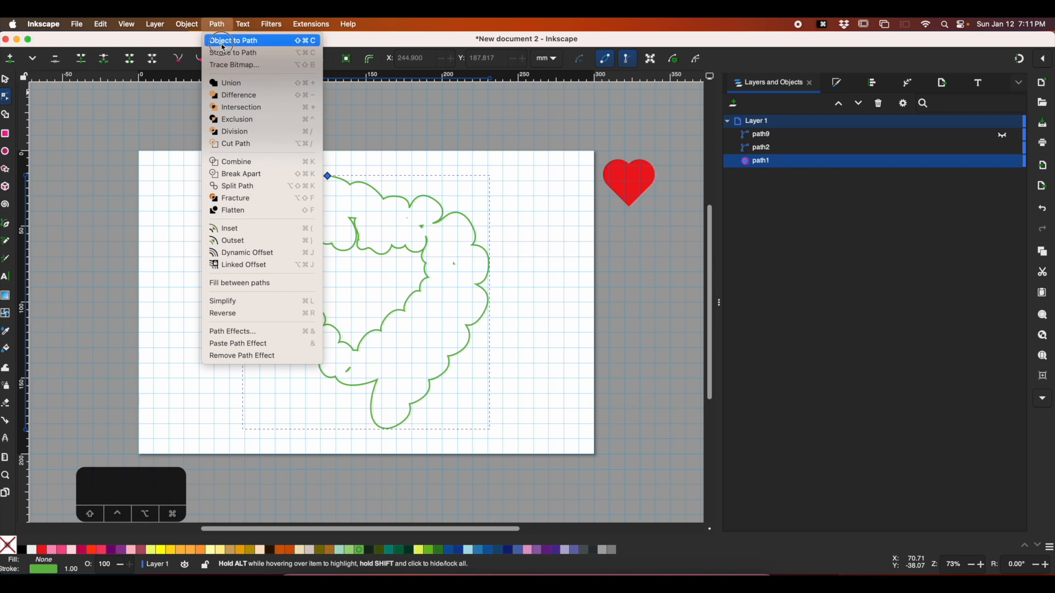
click(225, 41)
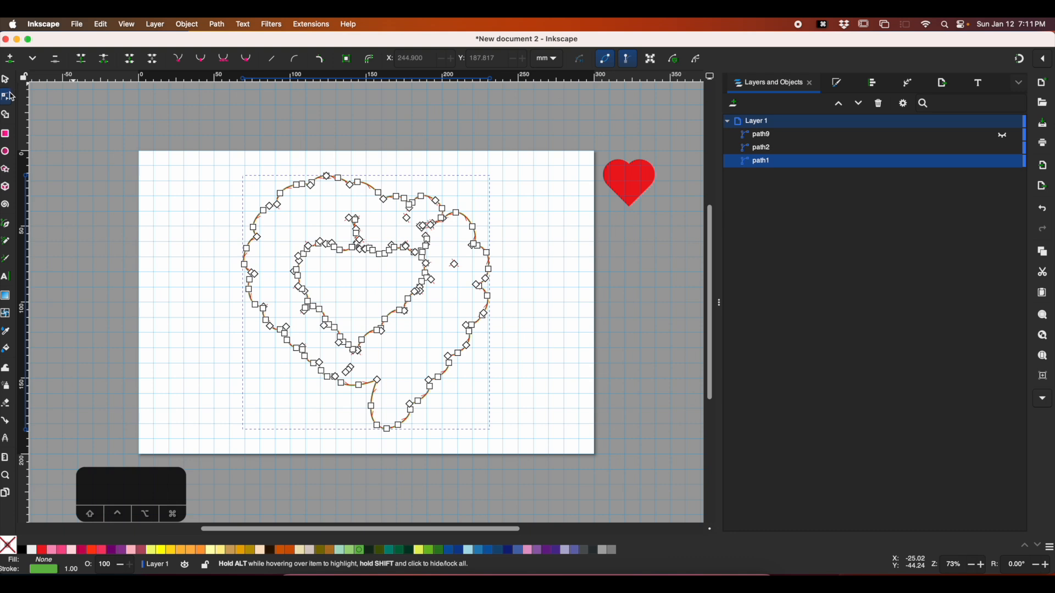
- Delete the stray fragments of the green outline path (path1) near its upper-right gap and inside the heart's right side
click(333, 141)
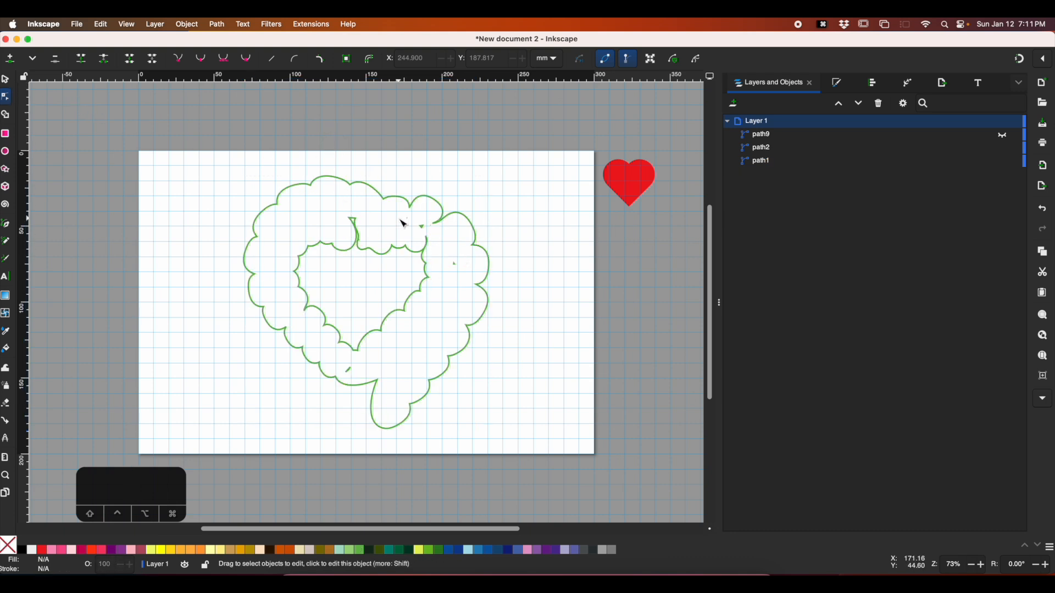
drag(395, 211, 437, 242)
click(423, 226)
click(397, 210)
drag(400, 214, 429, 237)
key(BackSpace)
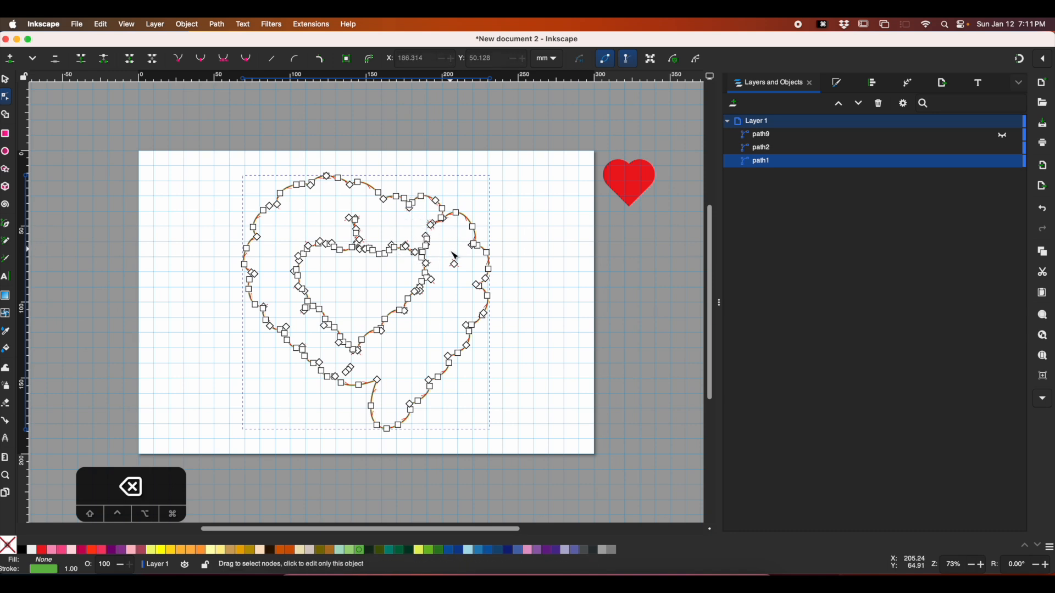
drag(450, 250, 472, 292)
key(BackSpace)
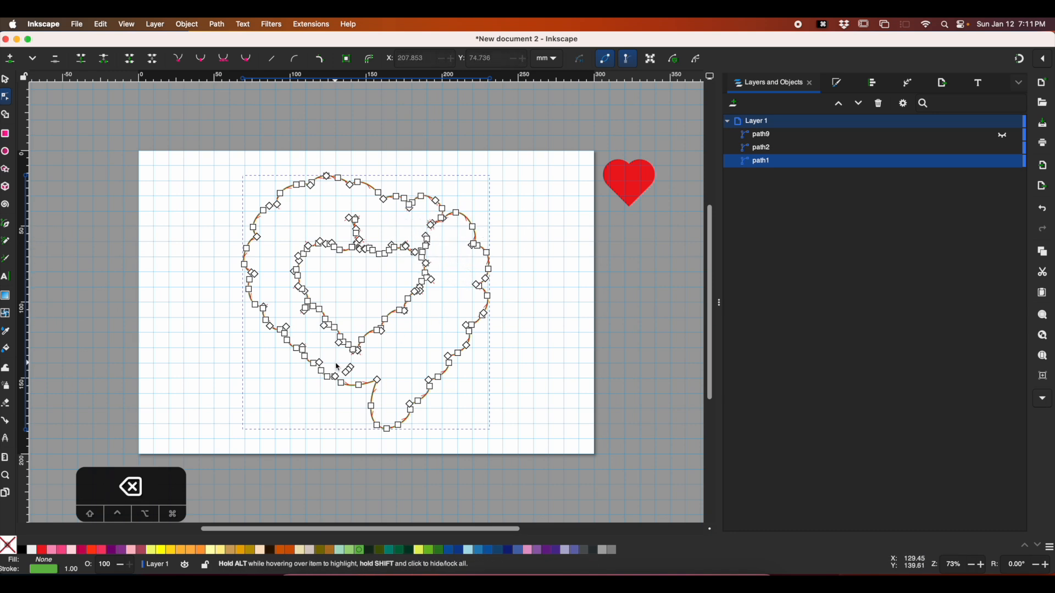
- Delete the stray fragment below the inner heart's tip and the stray nodes on the inner heart's lower-left edge
click(341, 364)
click(356, 371)
key(BackSpace)
drag(286, 301, 313, 319)
key(BackSpace)
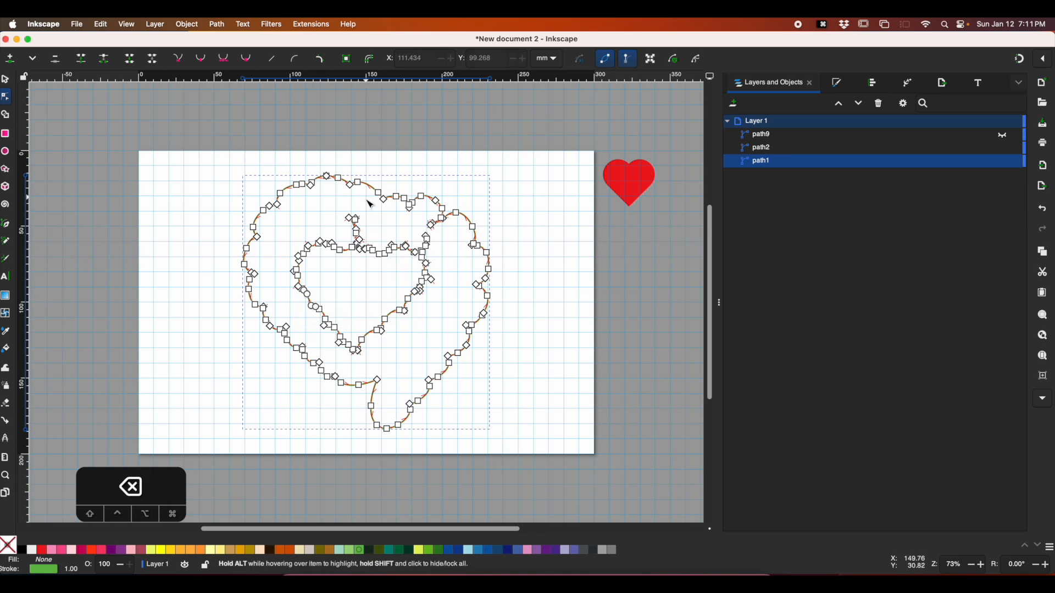
- Delete the isolated stray nodes just outside the inner heart's right edge
click(5, 80)
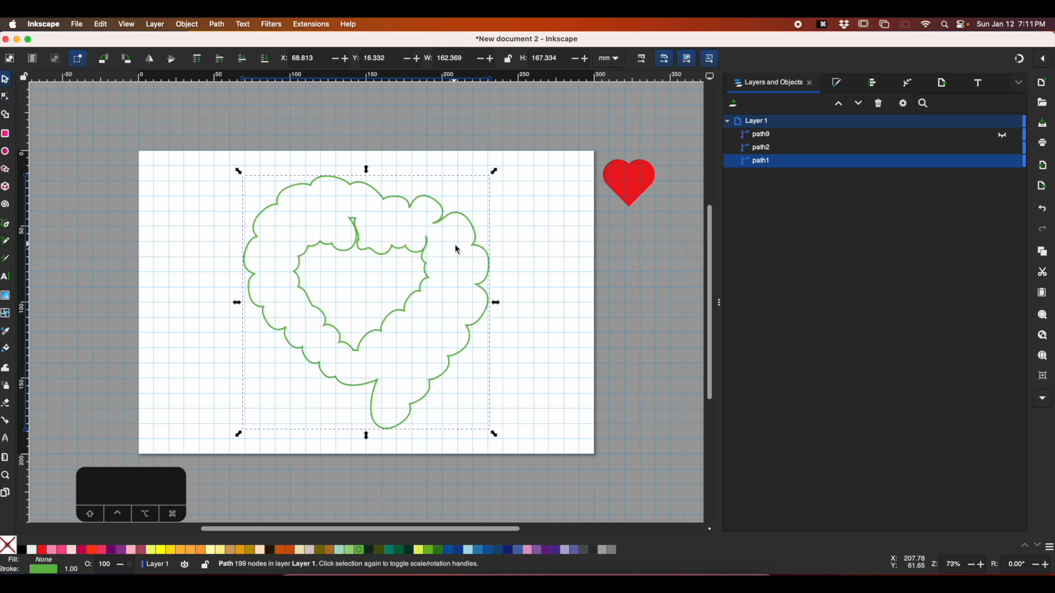
scroll(446, 286, up, 3)
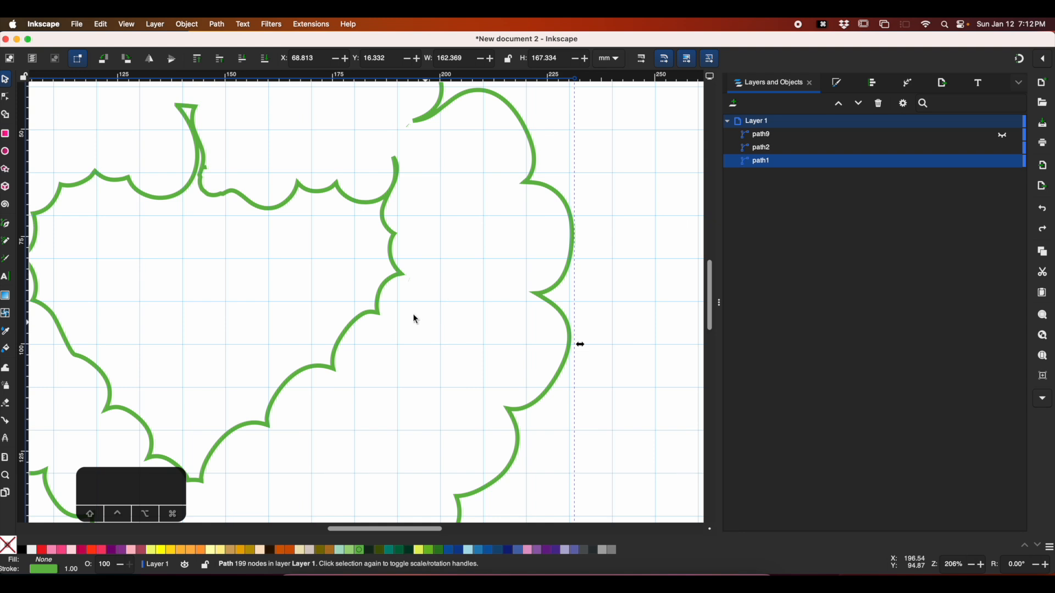
click(208, 172)
click(398, 278)
key(n)
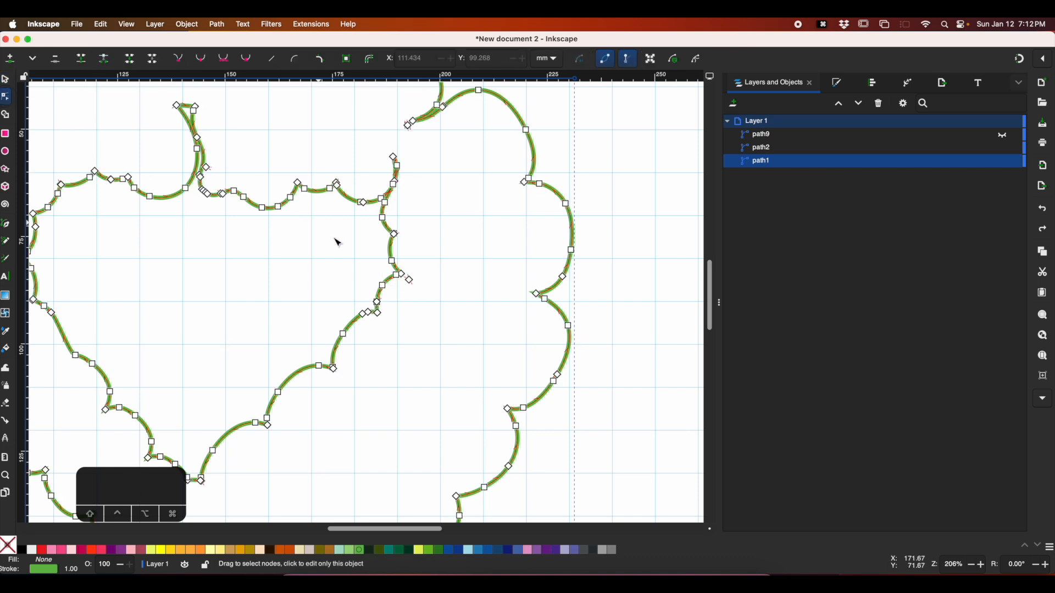
click(409, 280)
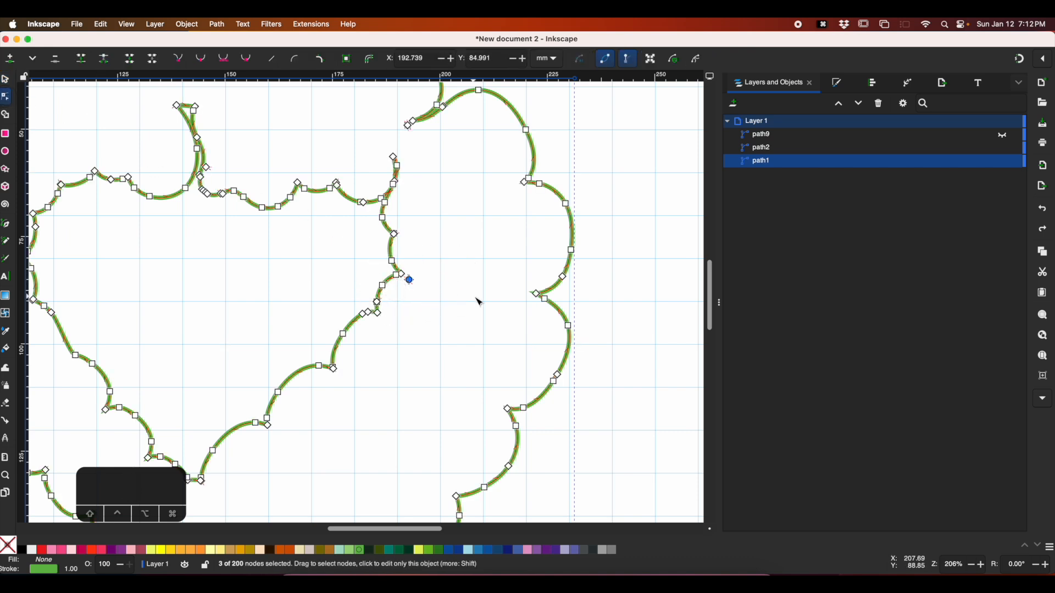
key(BackSpace)
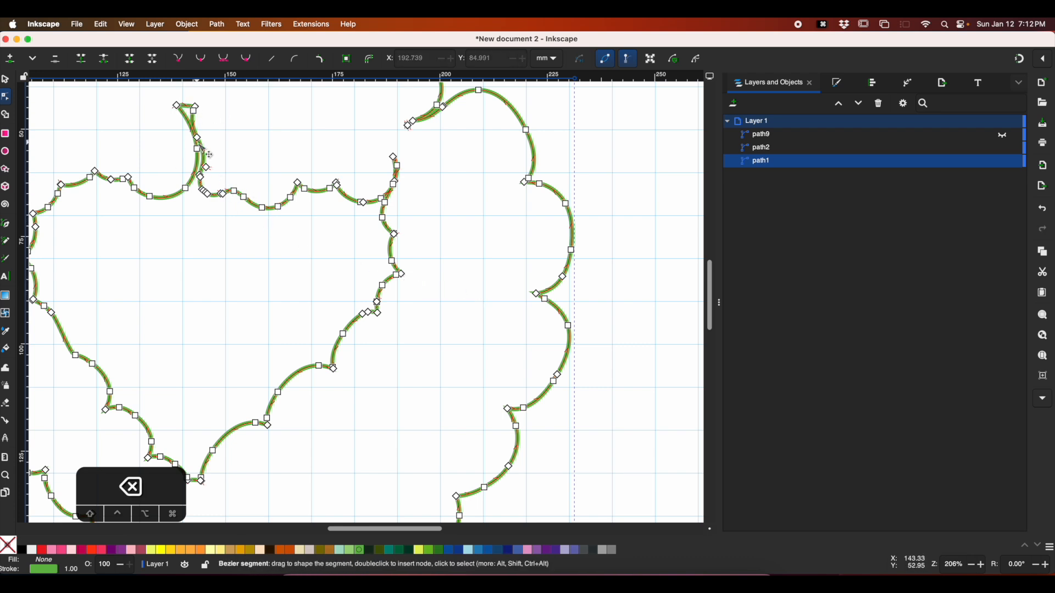
drag(165, 99, 227, 170)
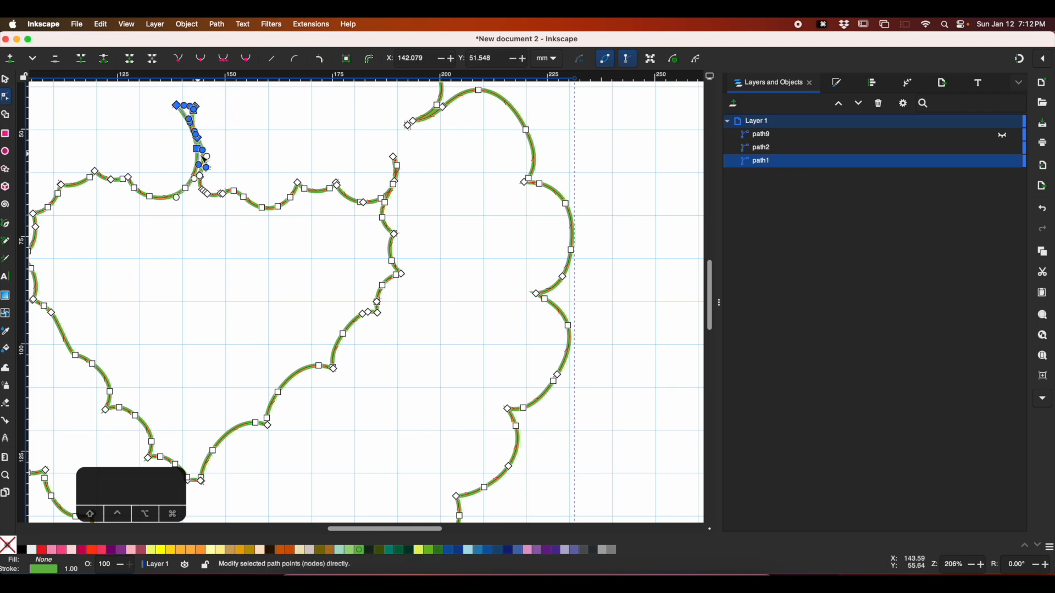
click(306, 117)
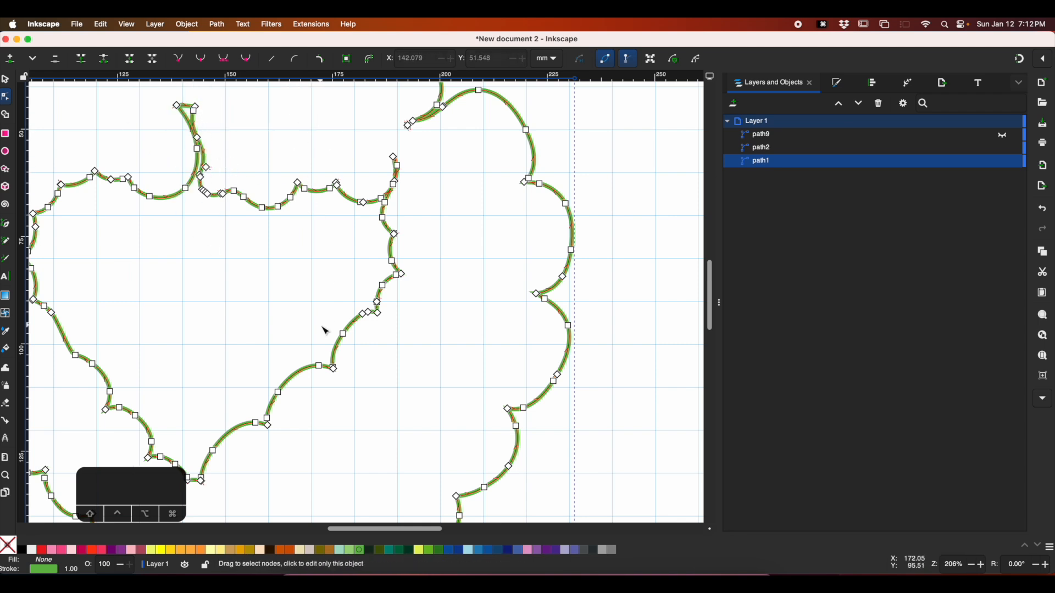
scroll(348, 393, down, 5)
scroll(349, 393, down, 3)
- Delete the leftover end nodes on both sides of the outline's upper-right gap, on the outer contour and the inner heart
scroll(349, 393, up, 9)
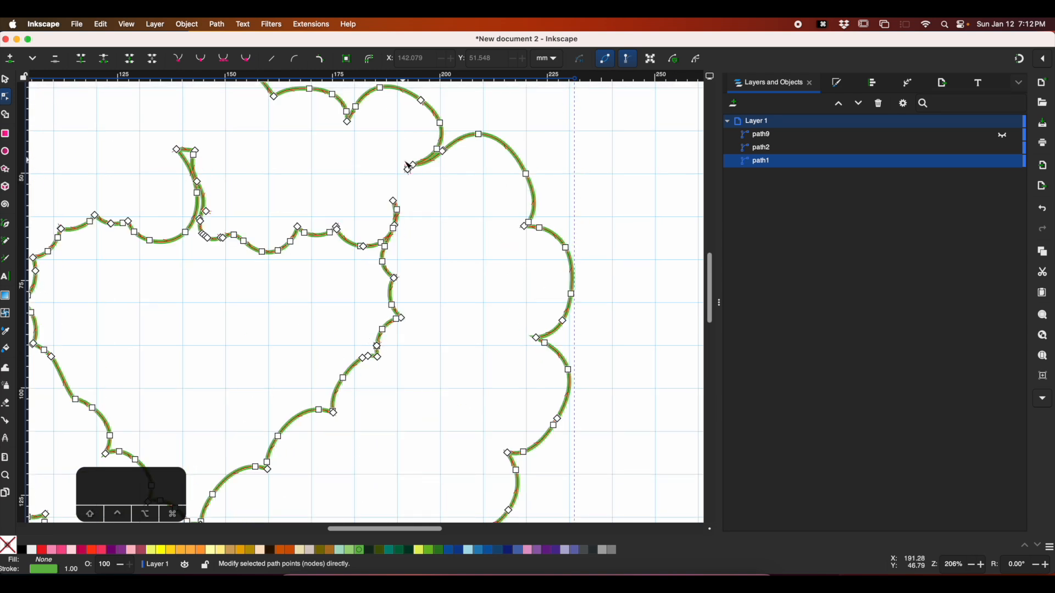
click(408, 169)
key(BackSpace)
click(392, 200)
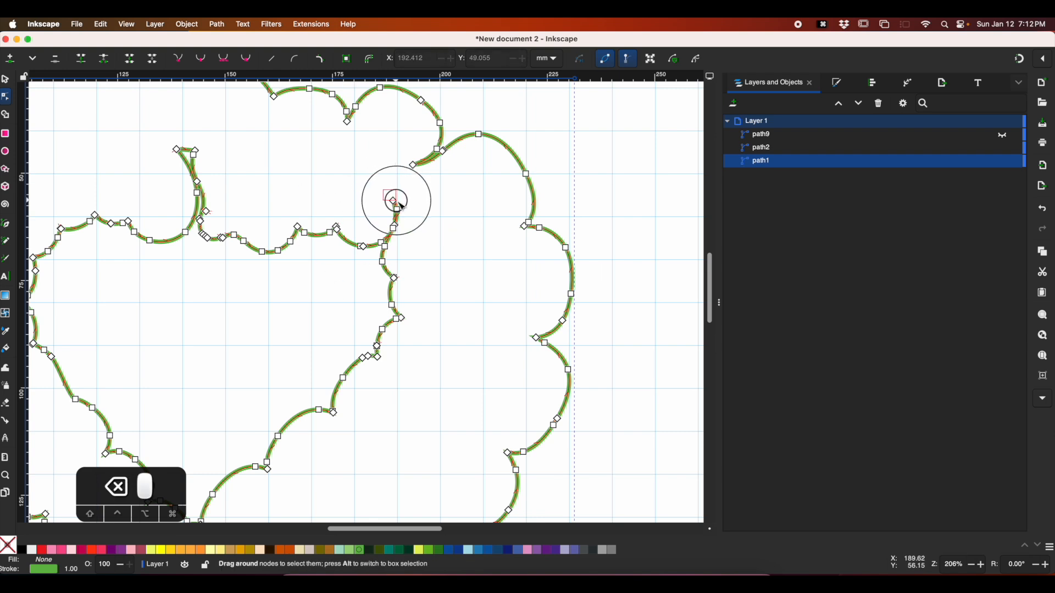
key(BackSpace)
click(397, 209)
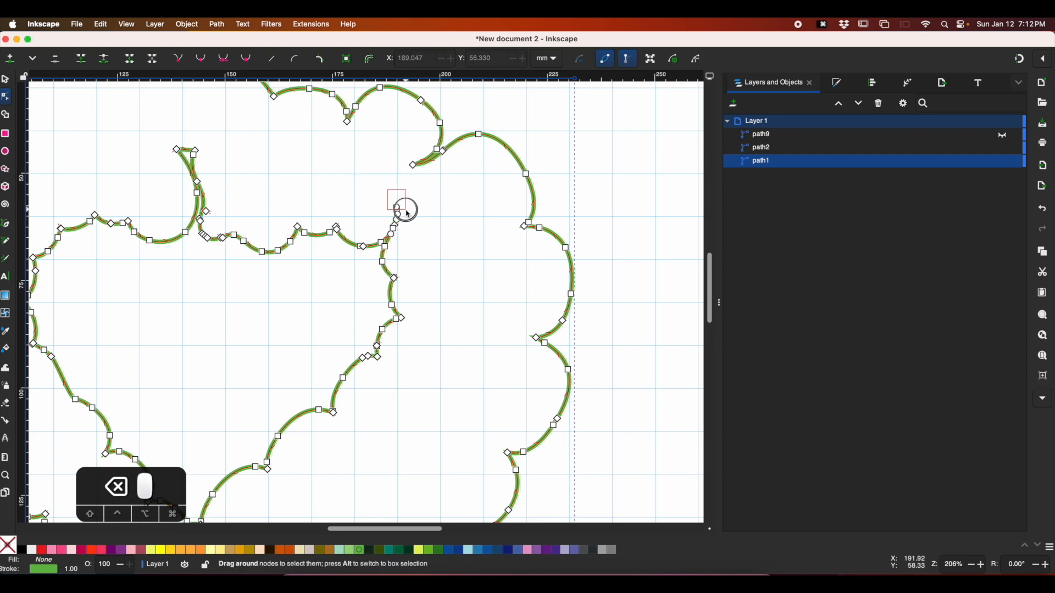
key(BackSpace)
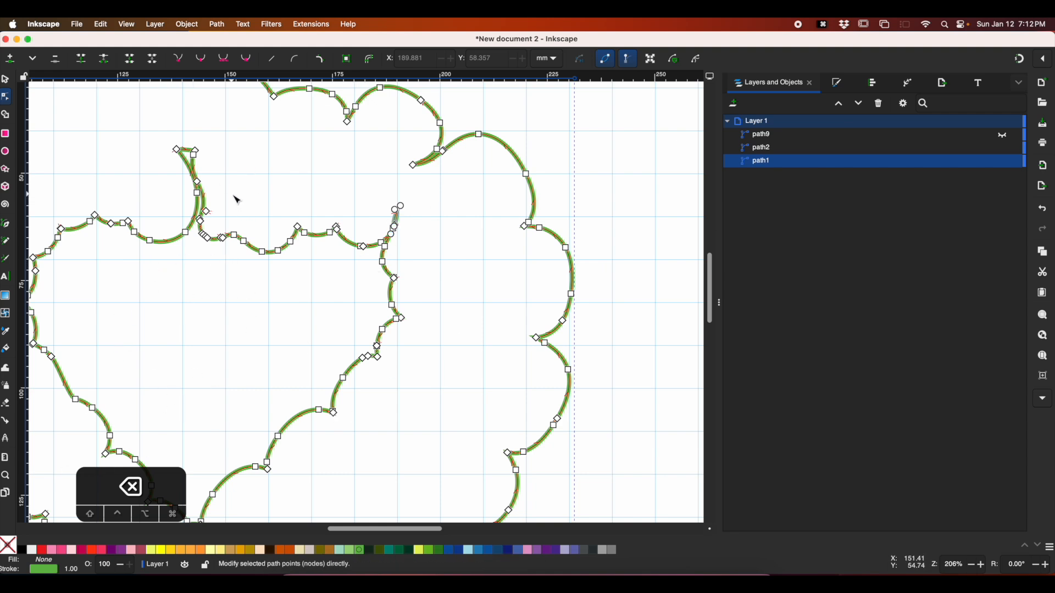
- Fit the page in view, toggle path1 and path9 to compare the outline with the feather pattern, and leave path9 shown
key(5)
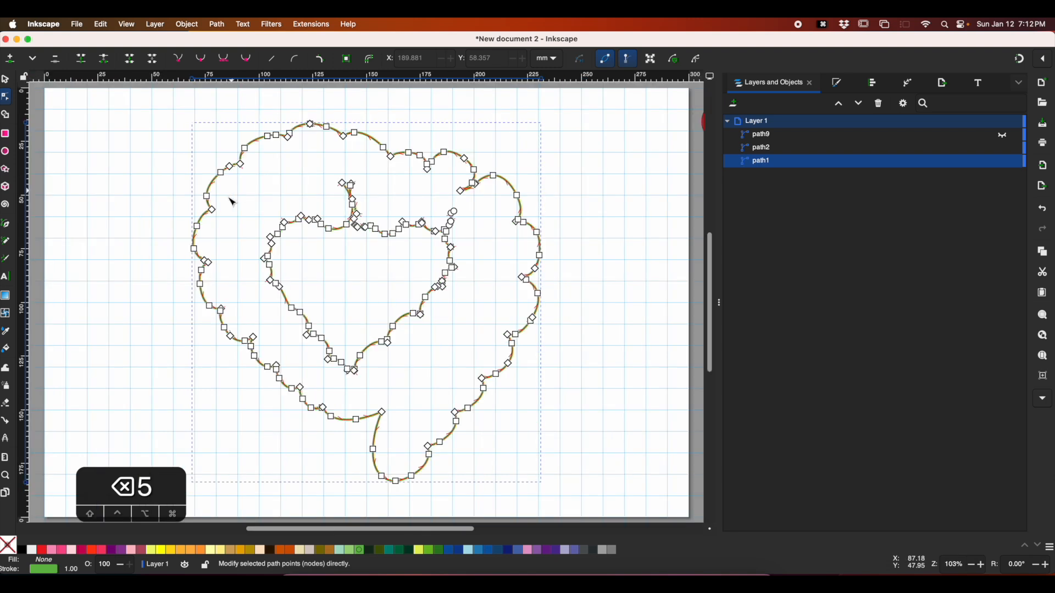
click(529, 146)
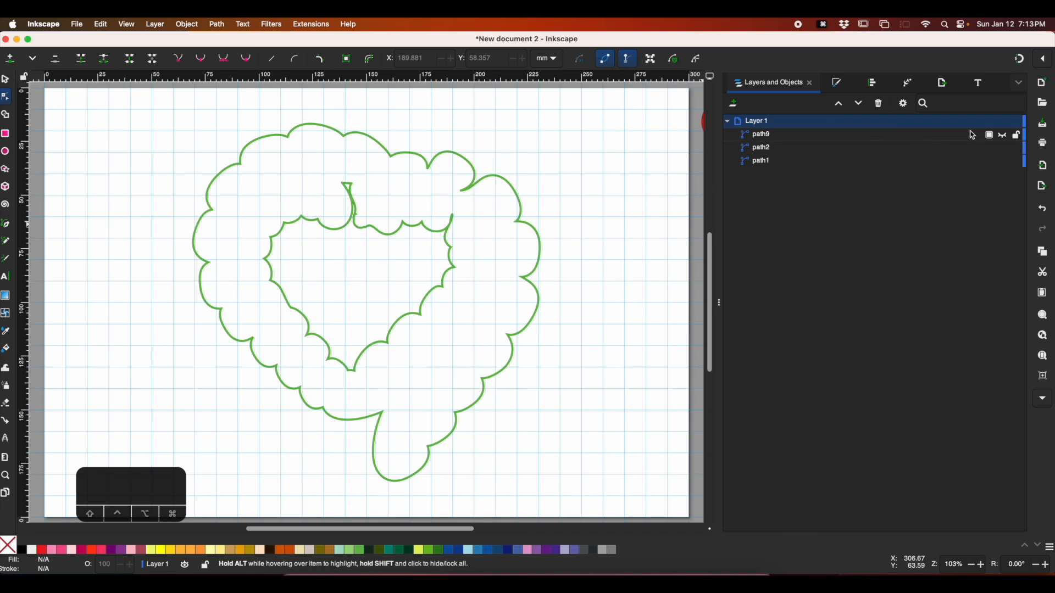
click(1002, 163)
click(1002, 163)
click(1003, 135)
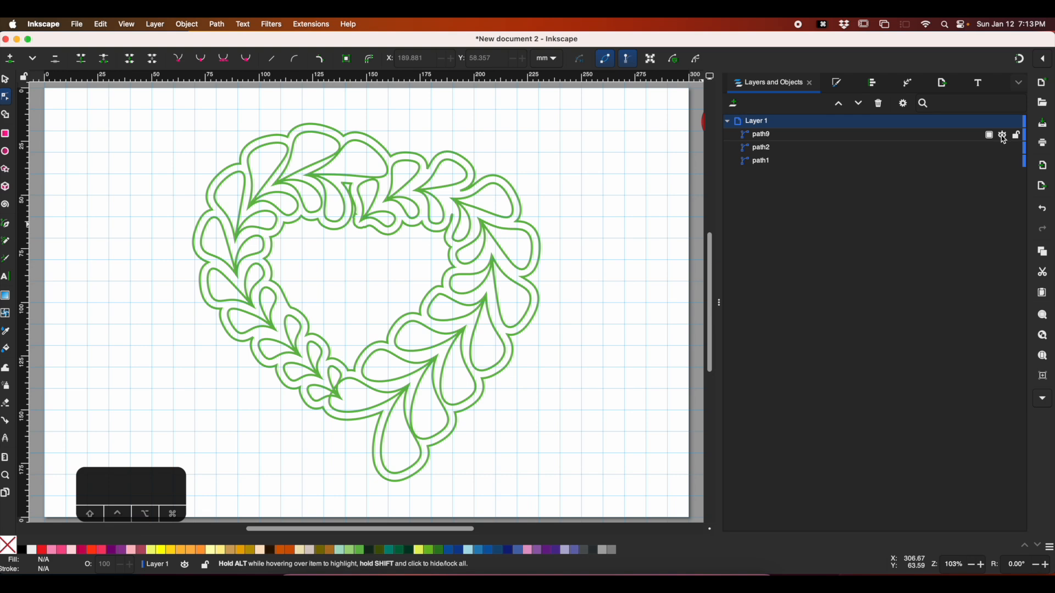
click(1003, 136)
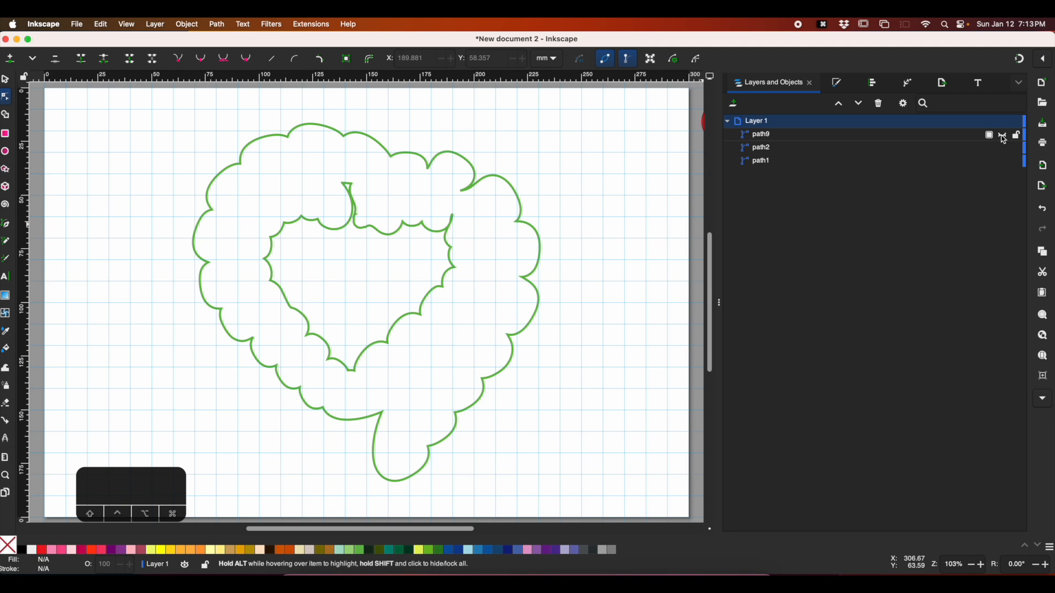
click(1002, 136)
click(1003, 136)
click(1002, 136)
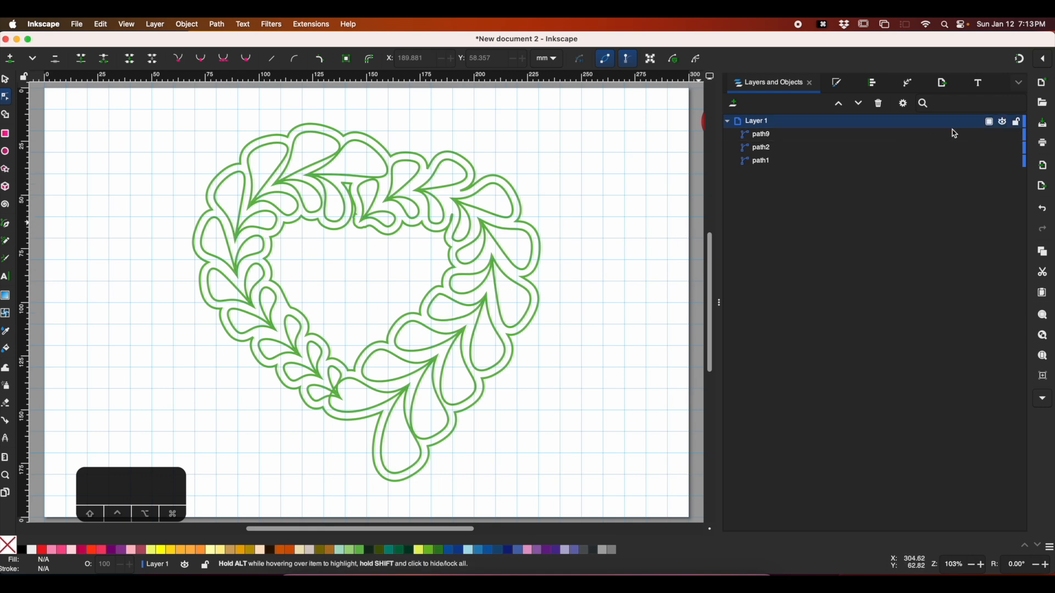
- Lock the feather pattern path9 and test selecting the outline around it
click(444, 186)
click(6, 81)
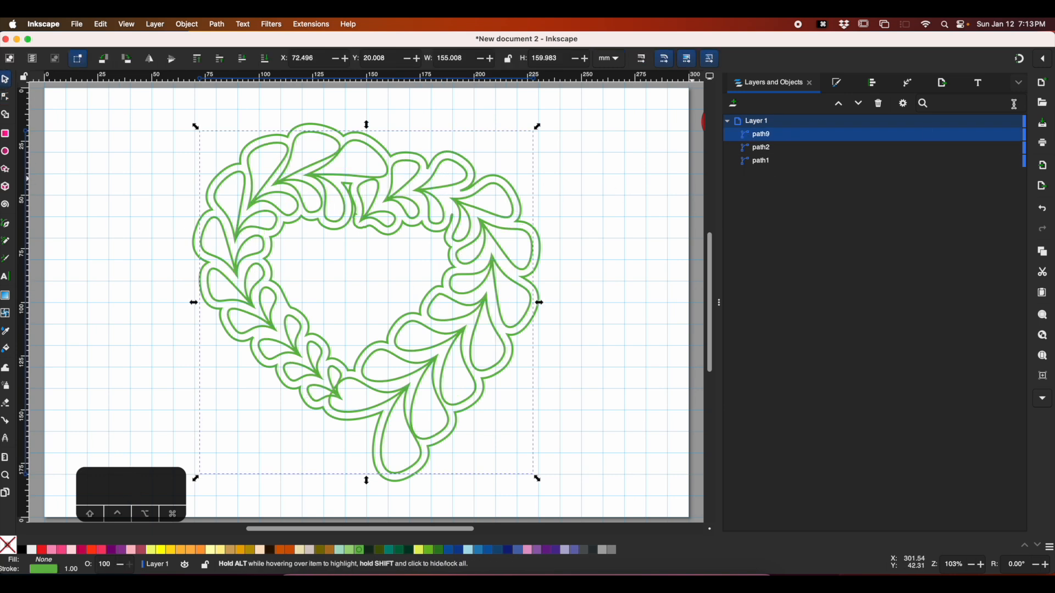
click(1017, 136)
click(611, 166)
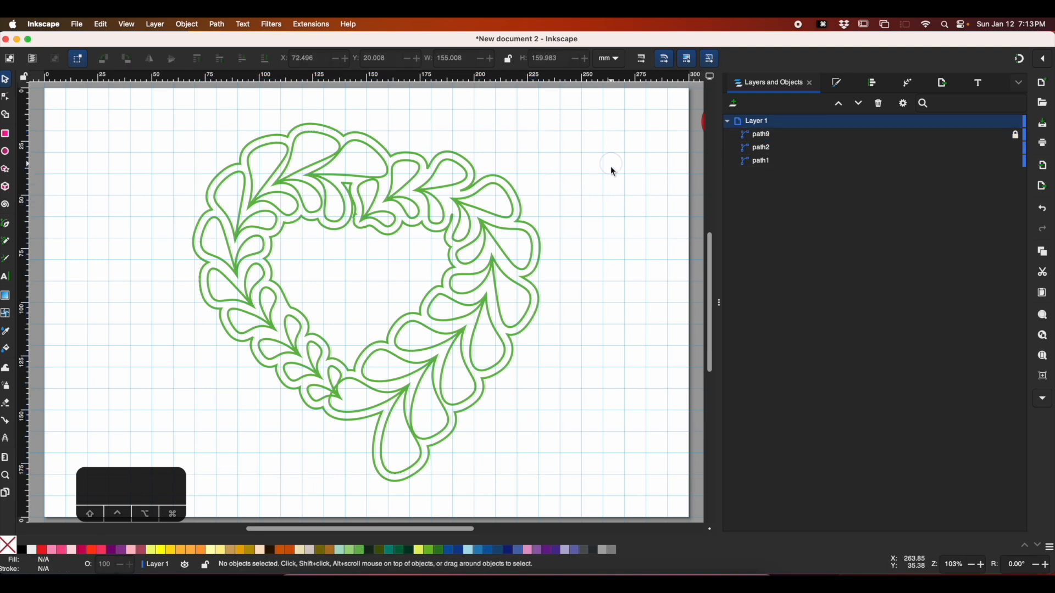
click(459, 157)
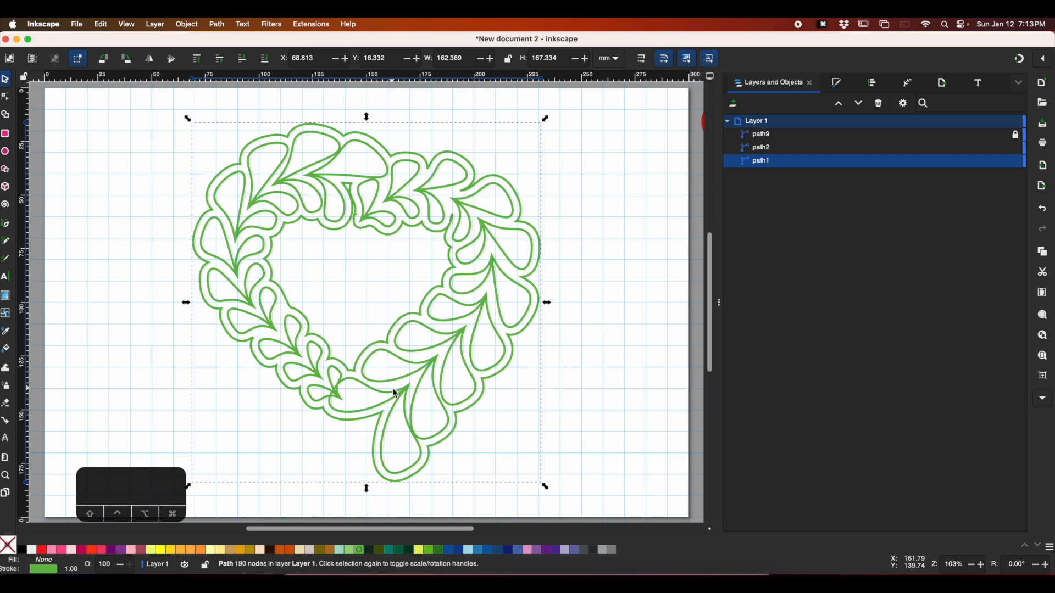
key(minus)
click(496, 246)
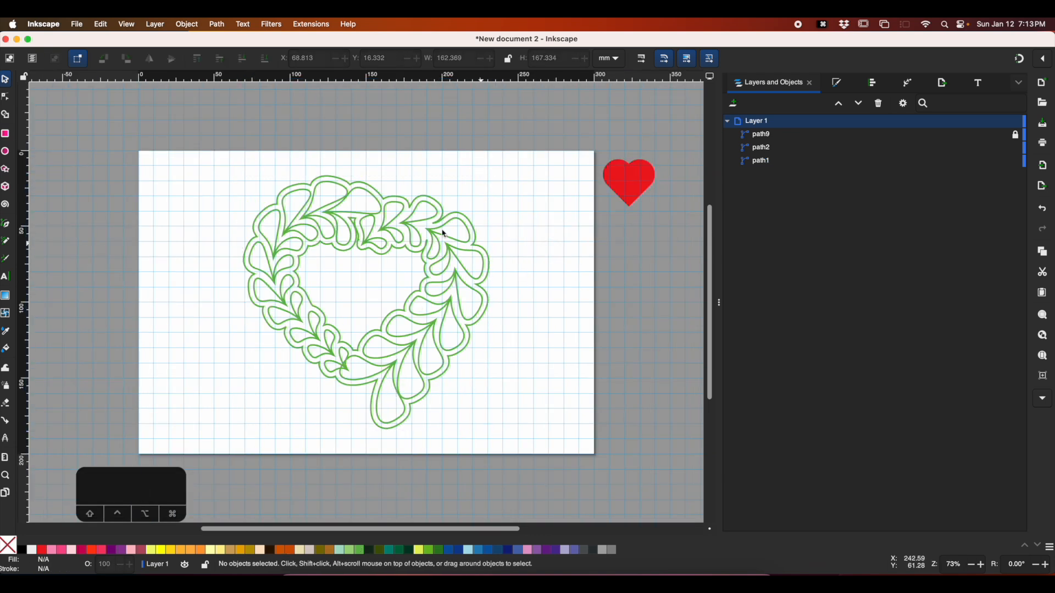
- Draw a rectangle around the whole heart wreath and adjust its corners to about 180 × 181 mm
click(7, 135)
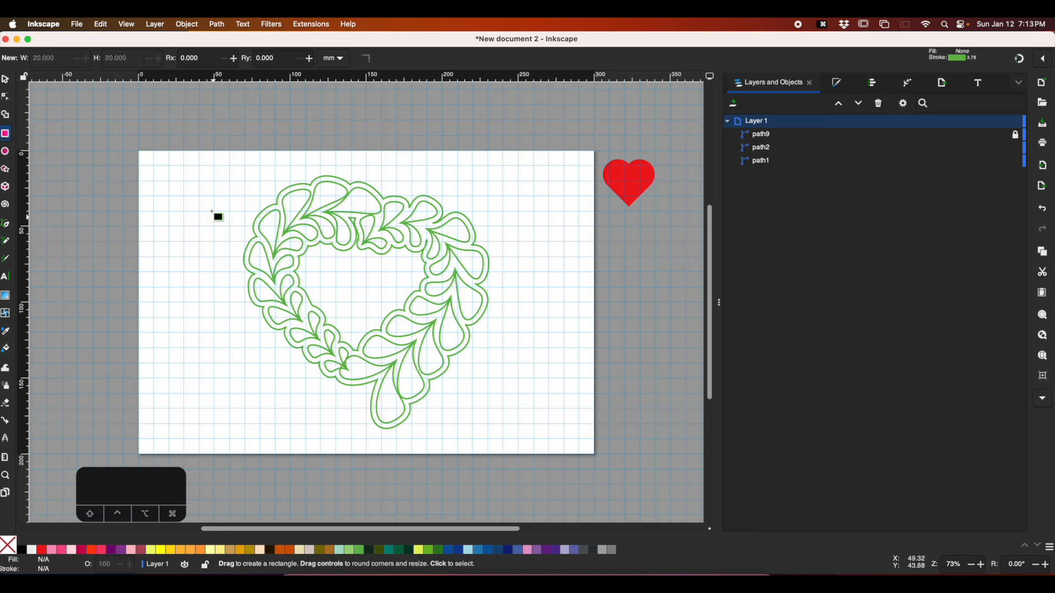
mouse_move(213, 149)
mouse_down()
mouse_move(327, 235)
mouse_move(519, 438)
mouse_move(502, 438)
mouse_move(518, 439)
mouse_up()
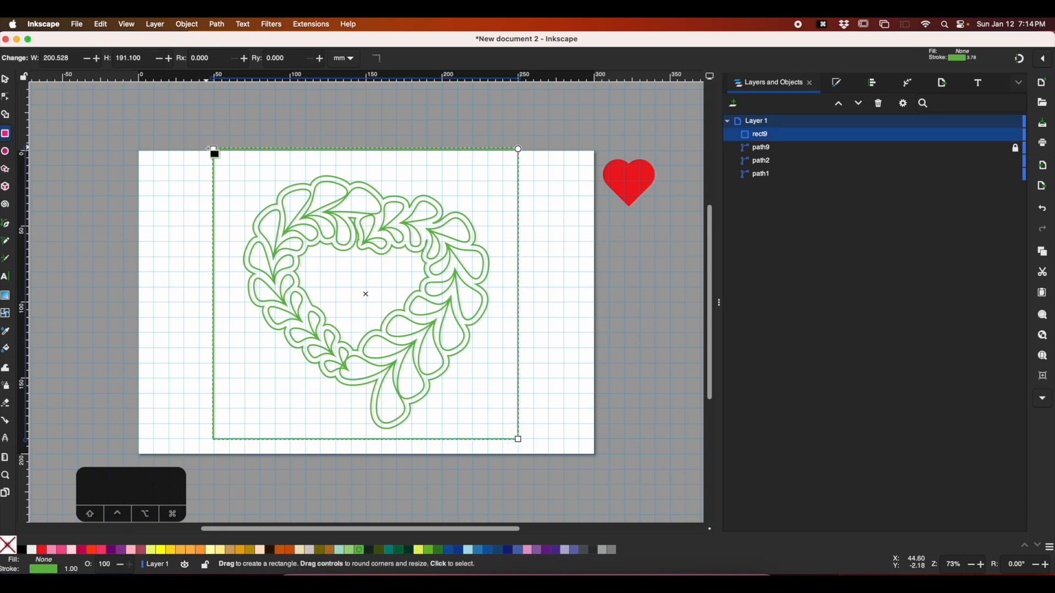
click(6, 83)
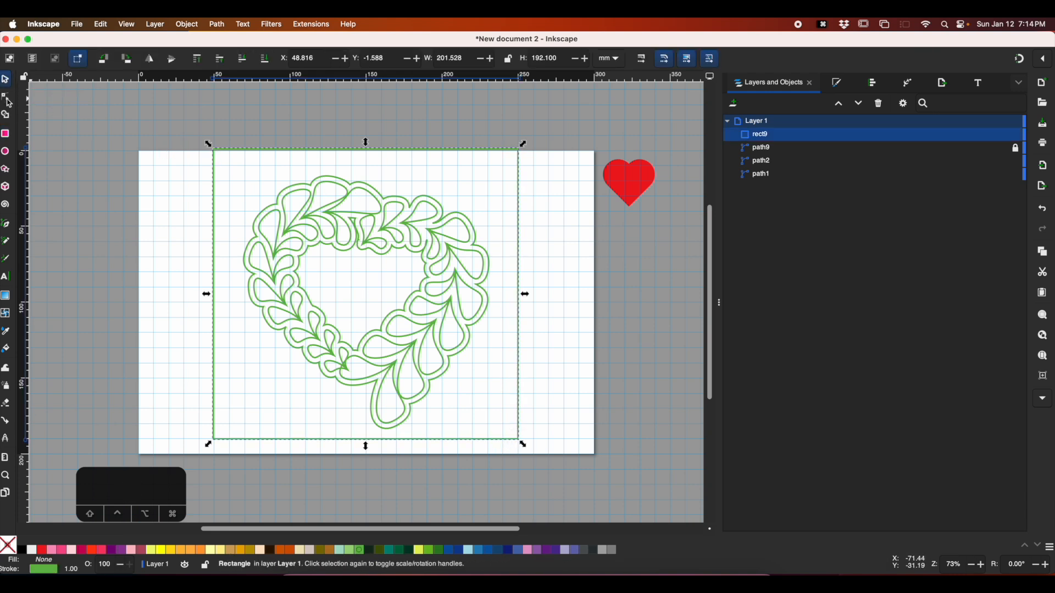
click(6, 96)
drag(215, 150, 231, 165)
click(518, 164)
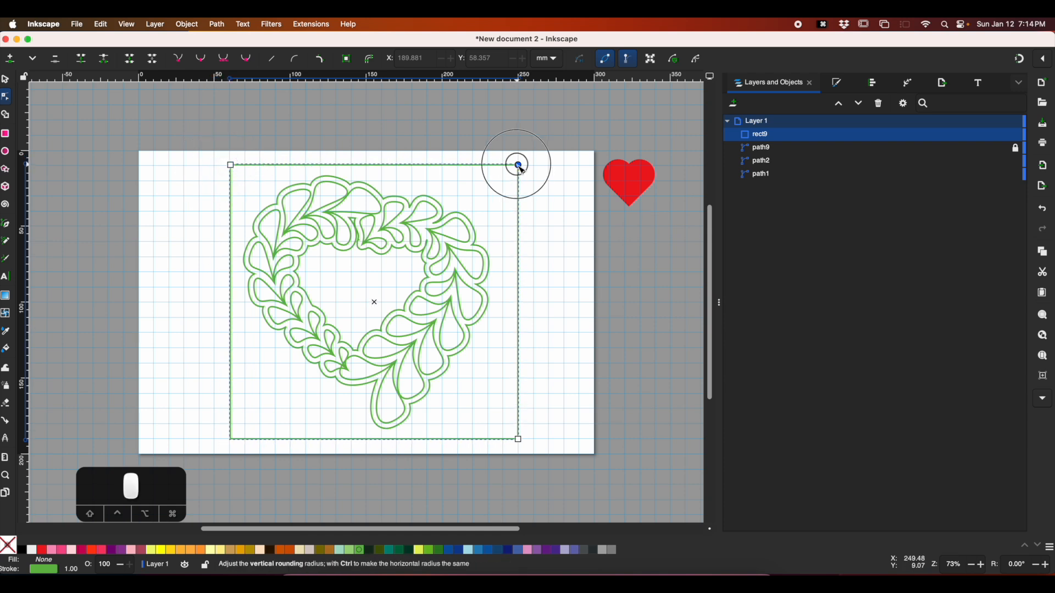
drag(519, 440, 505, 441)
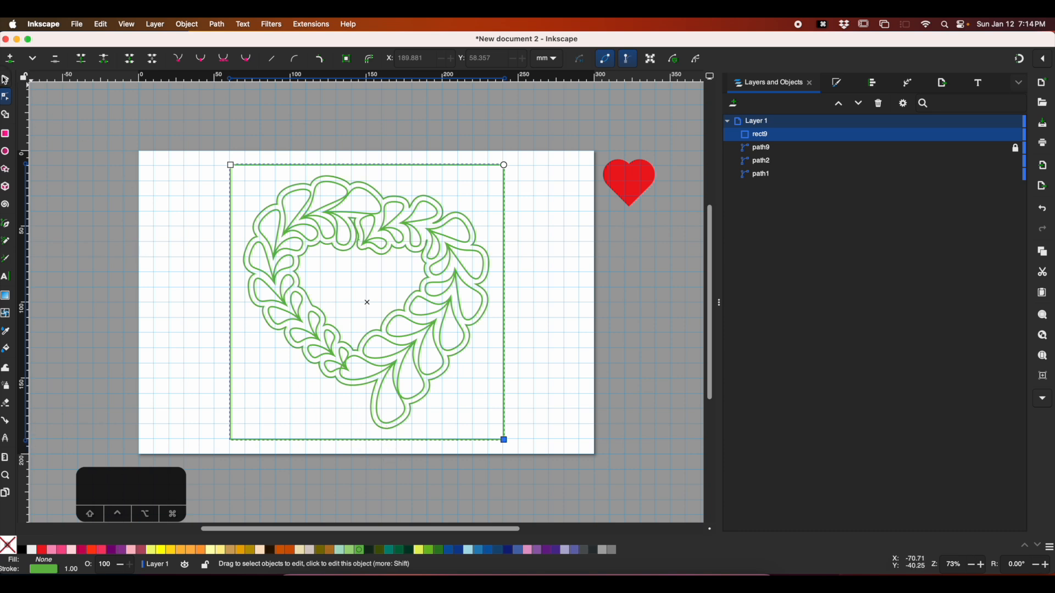
click(7, 81)
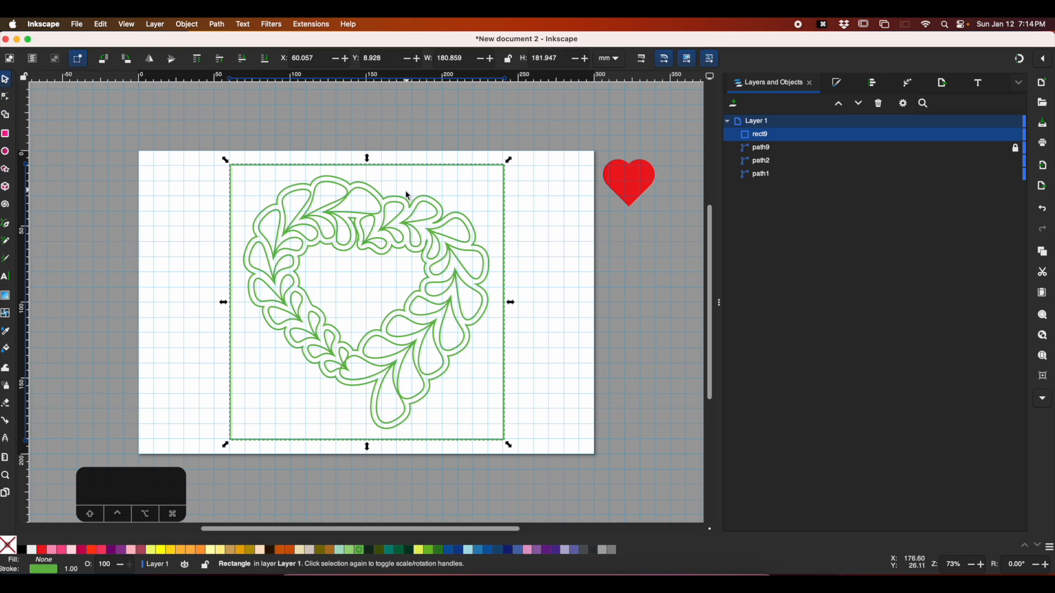
- Fill the rectangle with light blue, remove its stroke and lower it to the bottom, behind the wreath
click(468, 550)
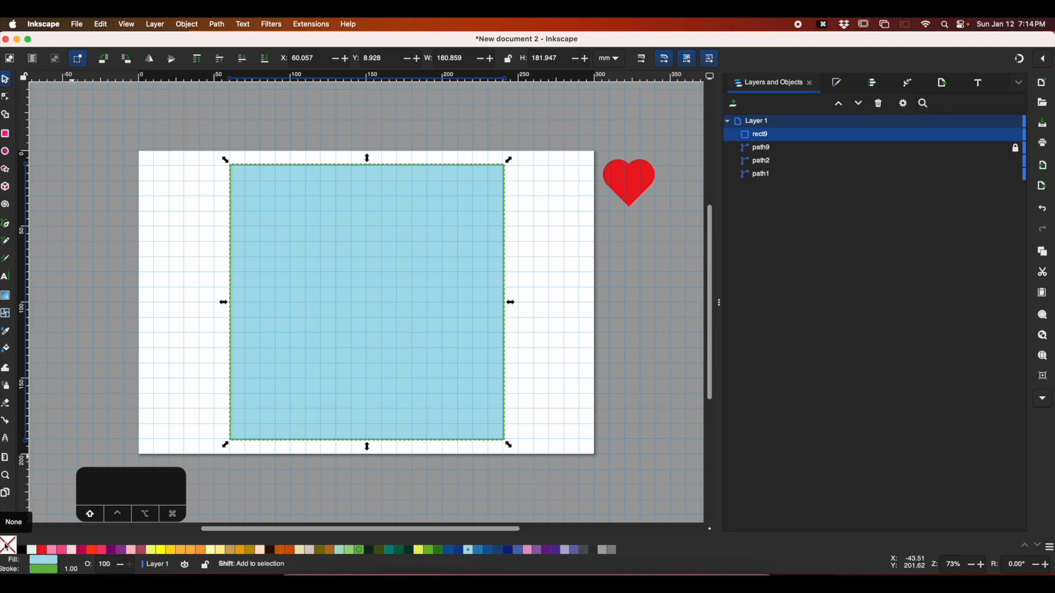
shift+click(6, 545)
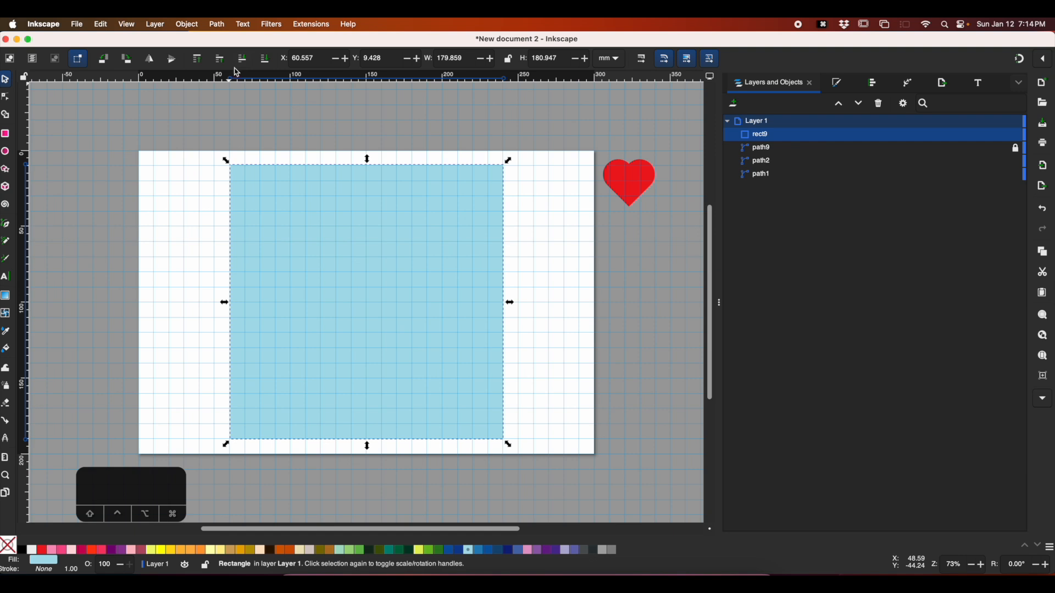
click(267, 58)
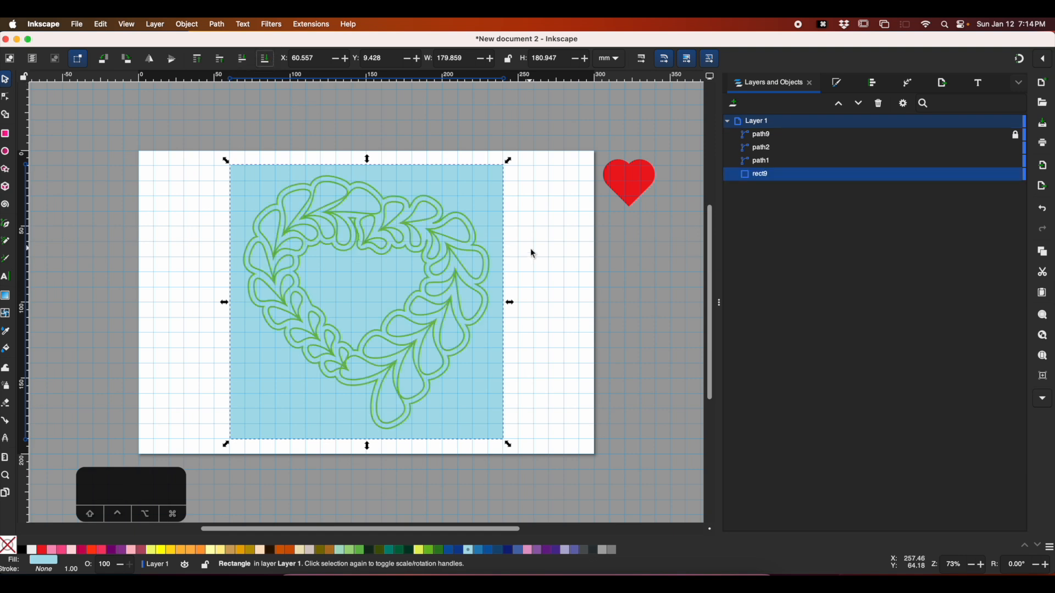
click(548, 252)
click(473, 195)
click(546, 230)
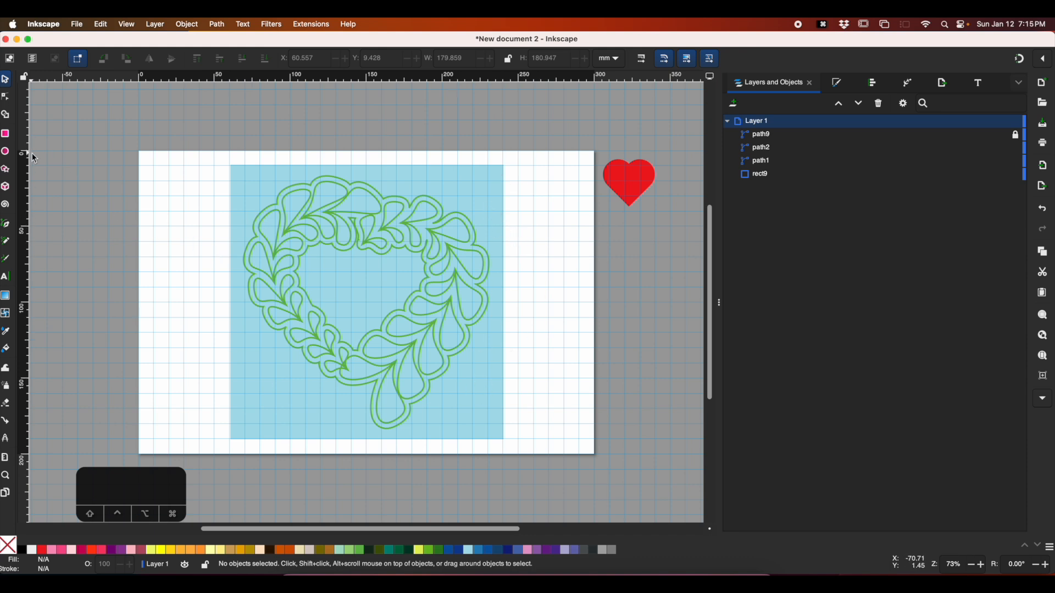
- With snapping enabled, draw a red circle 20 mm in diameter and centre it on the light blue rectangle's upper-left corner
click(7, 153)
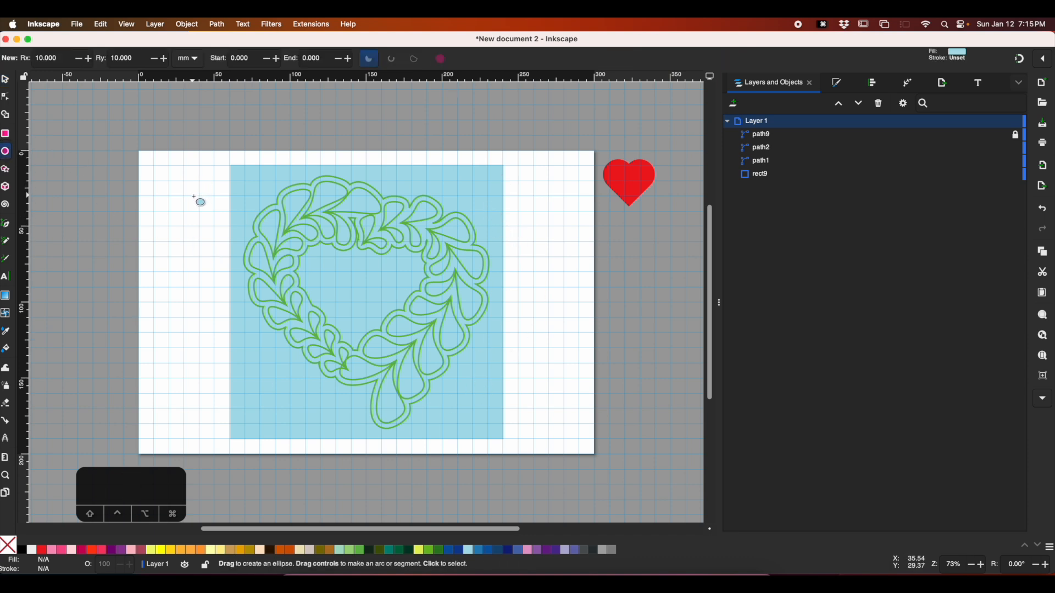
click(45, 551)
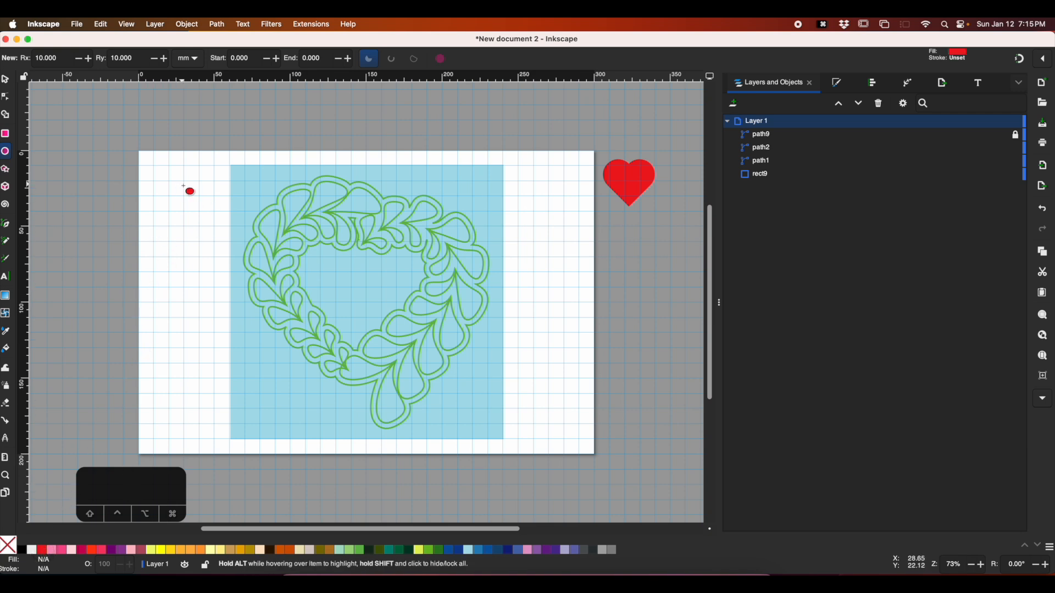
drag(171, 182, 202, 213)
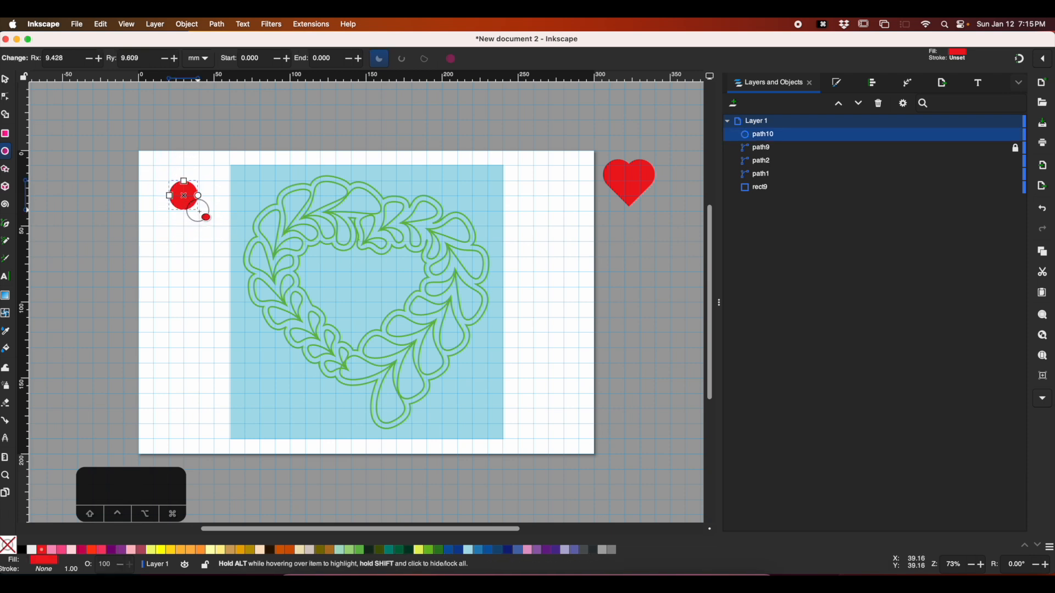
key(super+z)
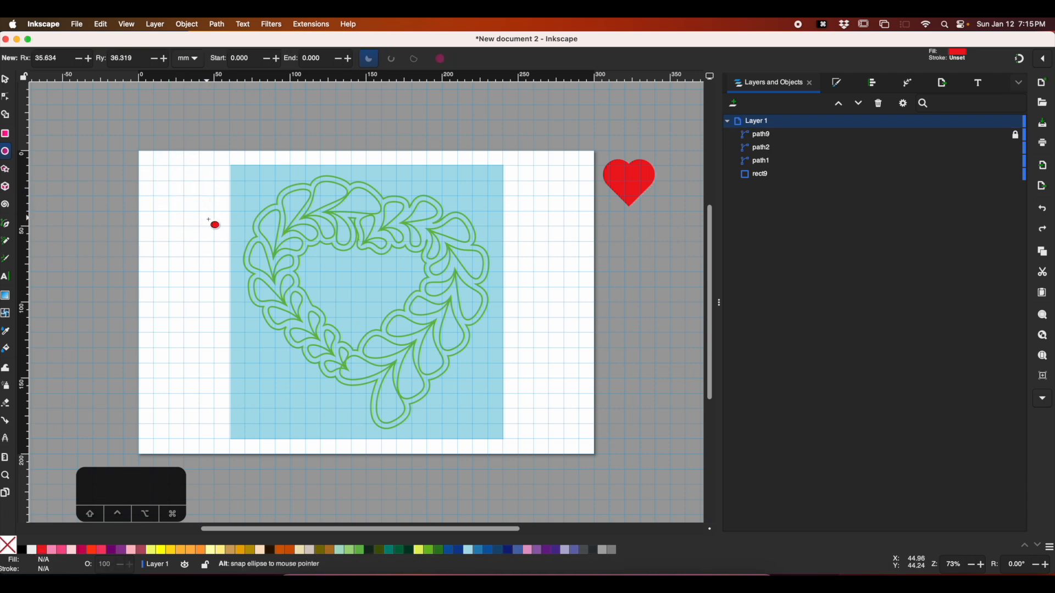
click(1021, 62)
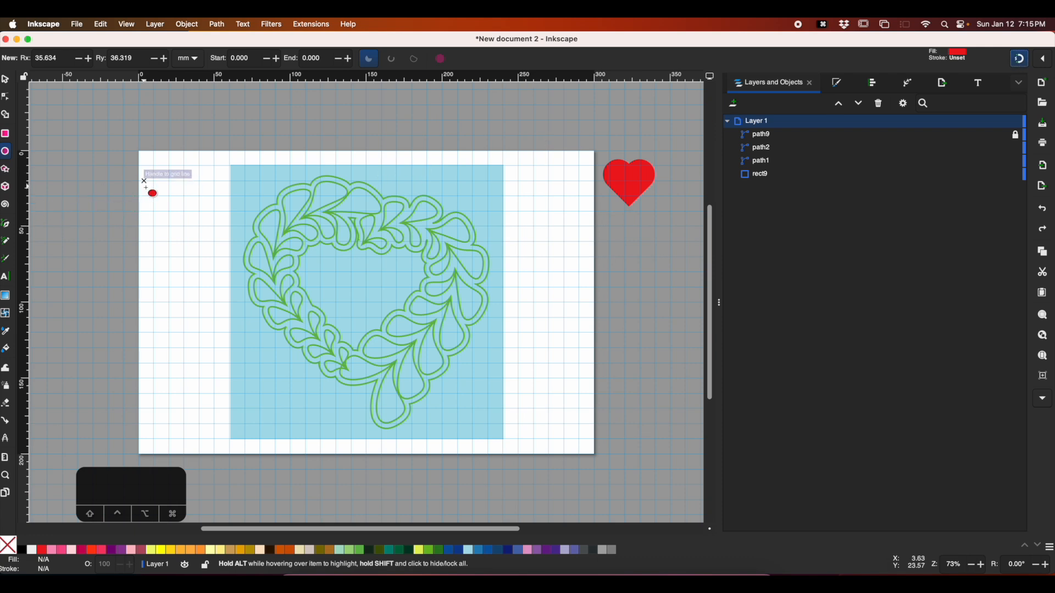
drag(169, 180, 199, 211)
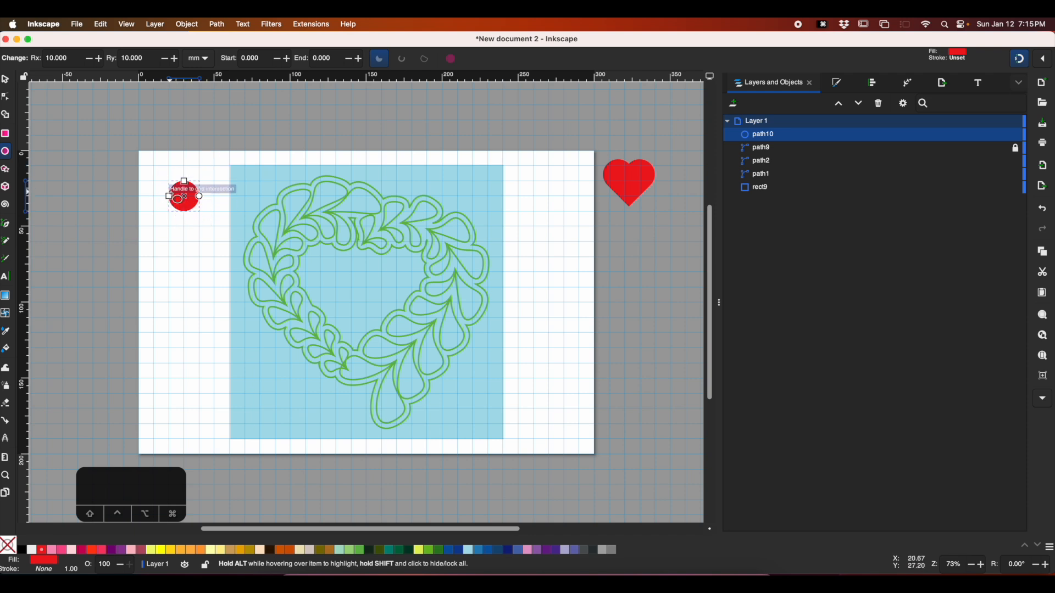
click(5, 79)
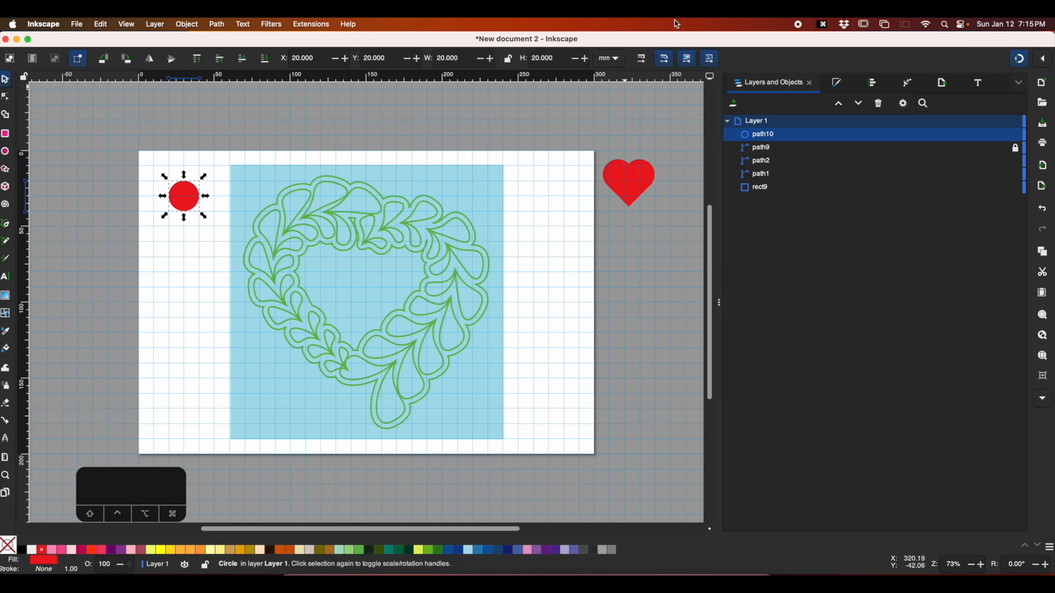
drag(191, 199, 238, 168)
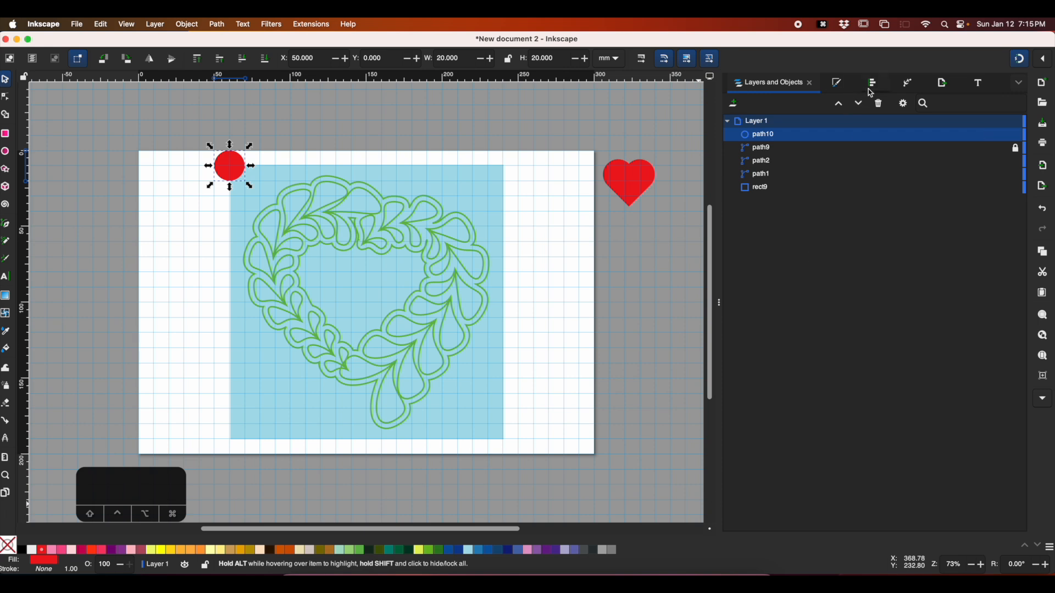
- Apply a Tiling path effect to the red circle with 1 row and 10 columns
click(910, 85)
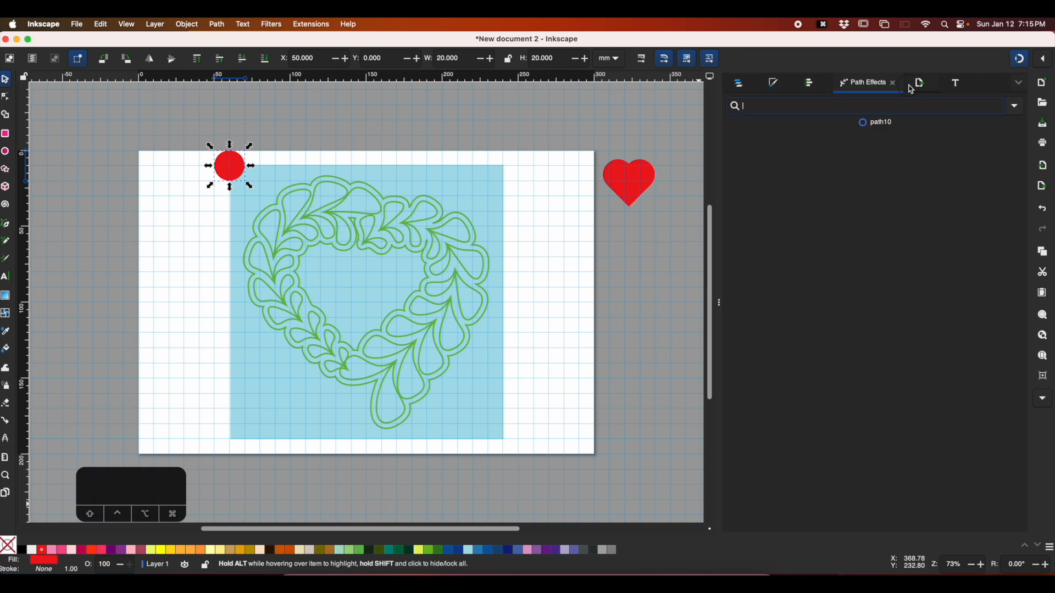
click(1015, 107)
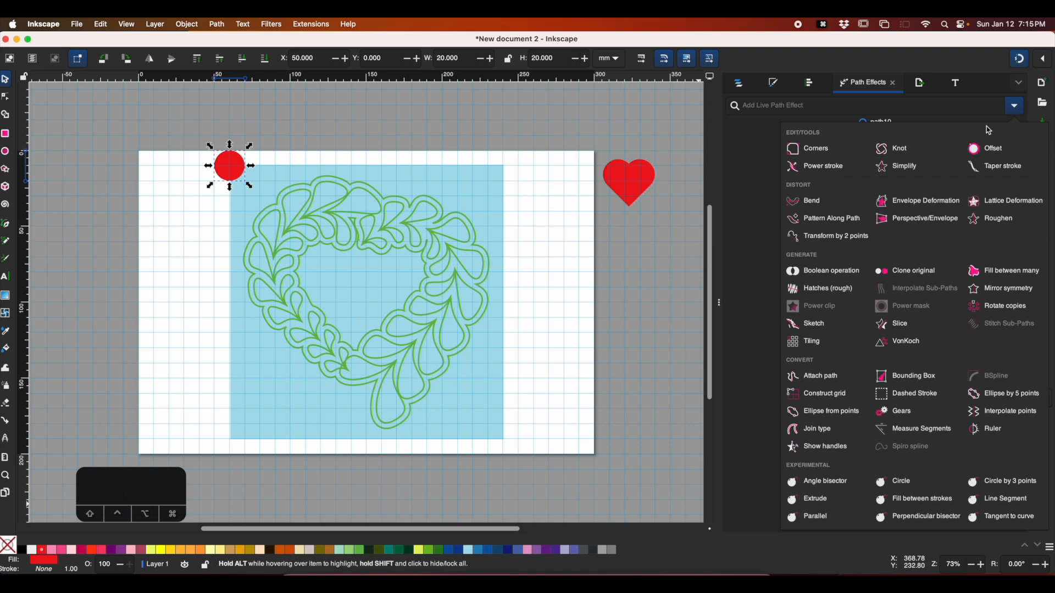
click(812, 345)
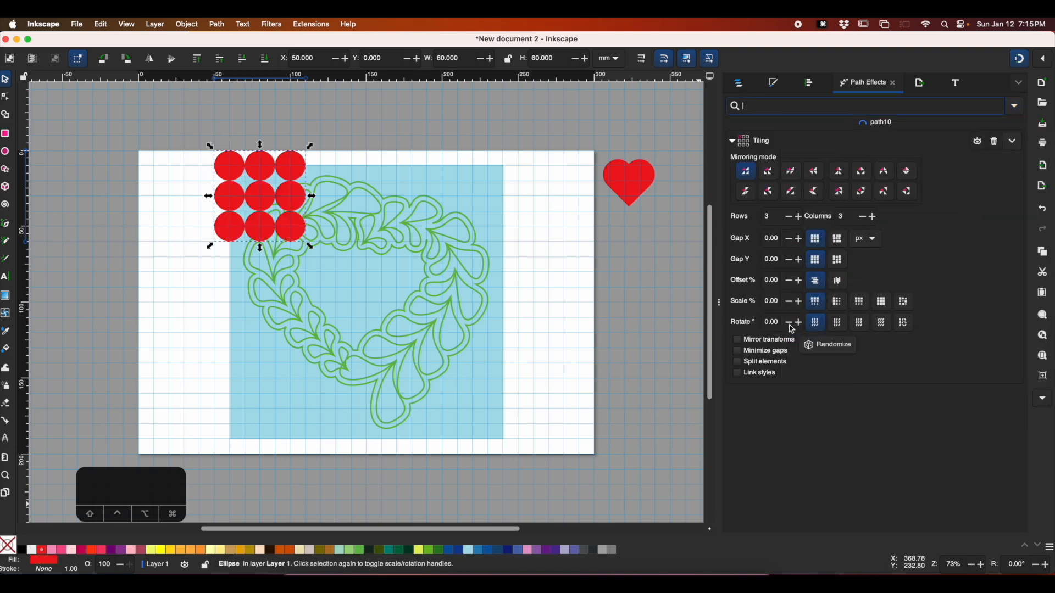
click(792, 220)
click(791, 220)
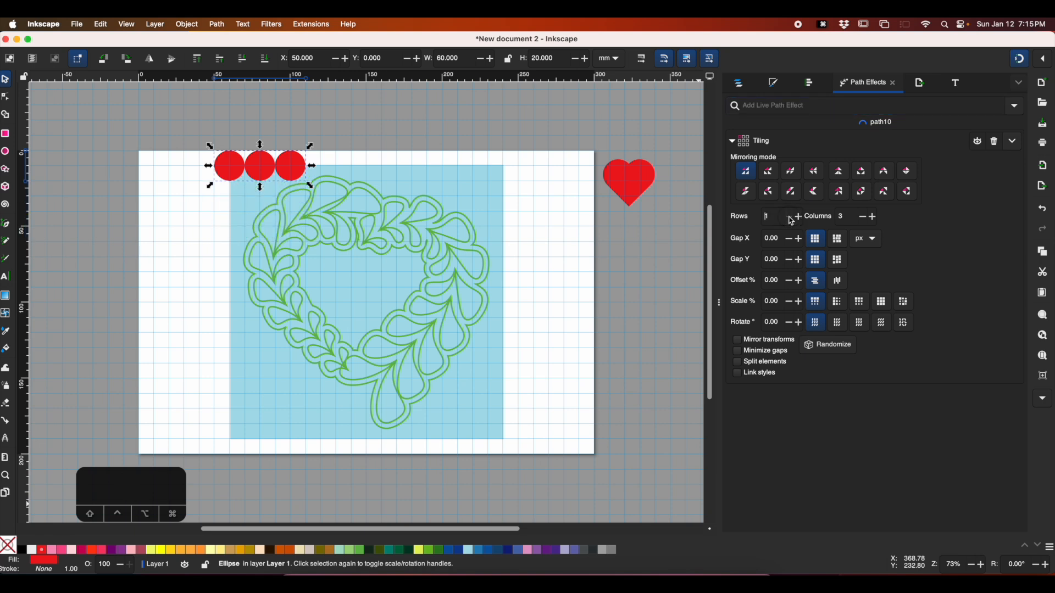
click(876, 221)
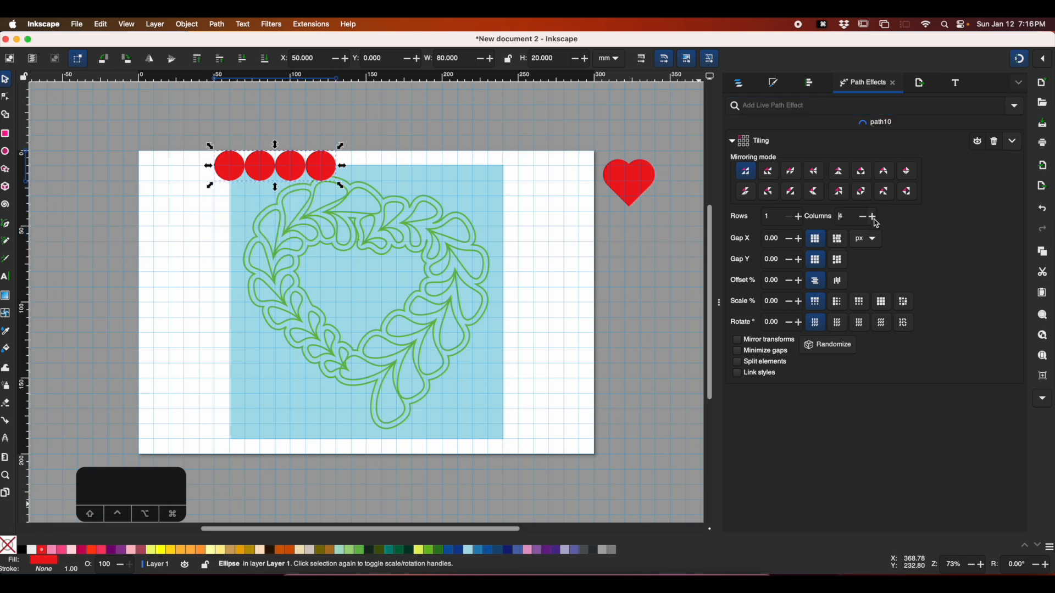
click(876, 221)
click(876, 221)
click(877, 221)
click(876, 221)
click(876, 220)
click(876, 221)
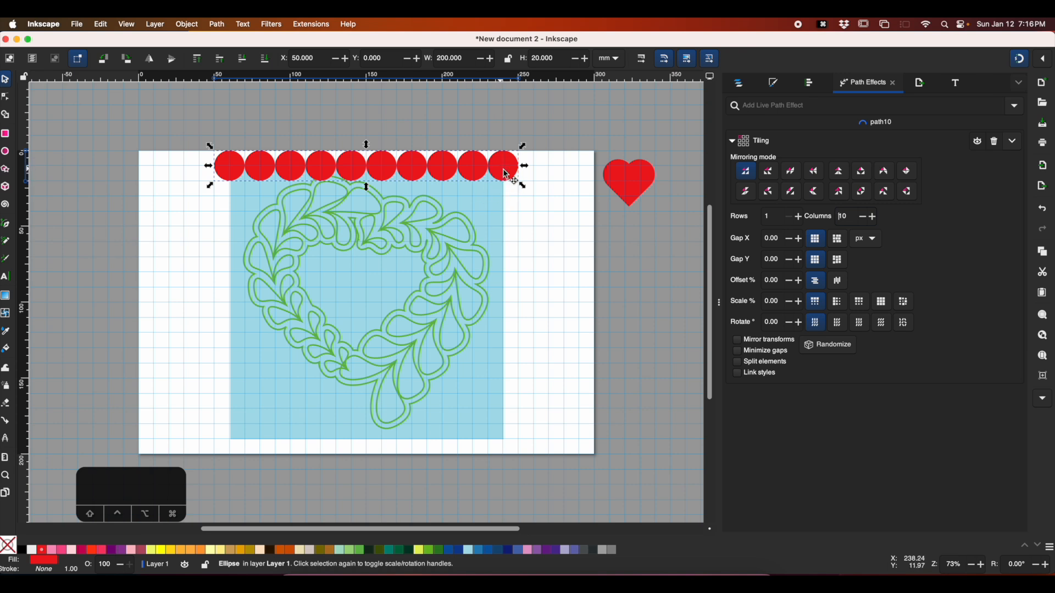
- Flatten the tiling effect, and duplicate the row of circles onto the rectangle's bottom edge at Y 180 mm
click(1019, 147)
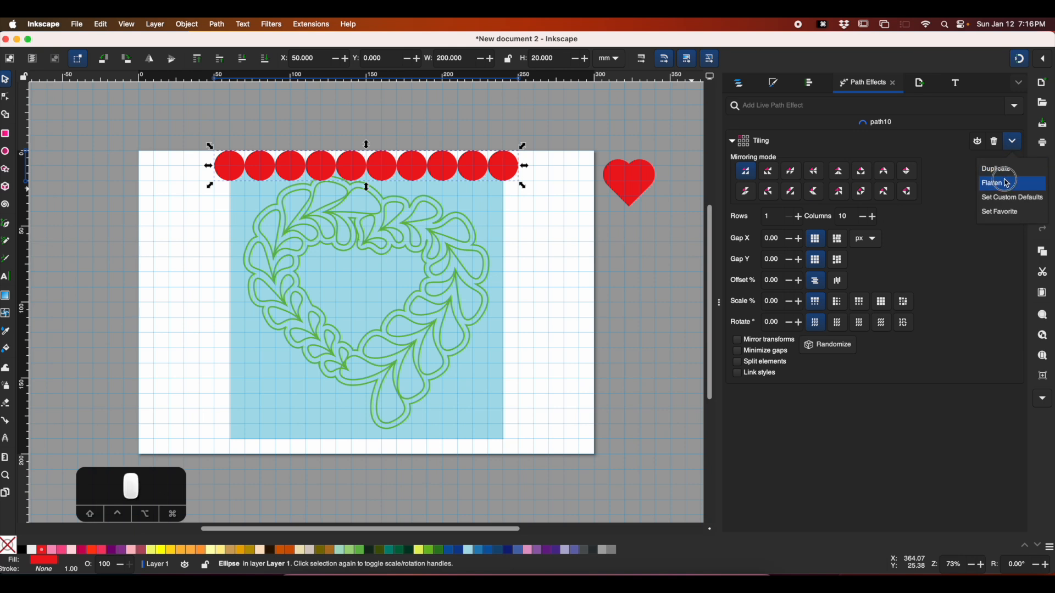
click(1003, 181)
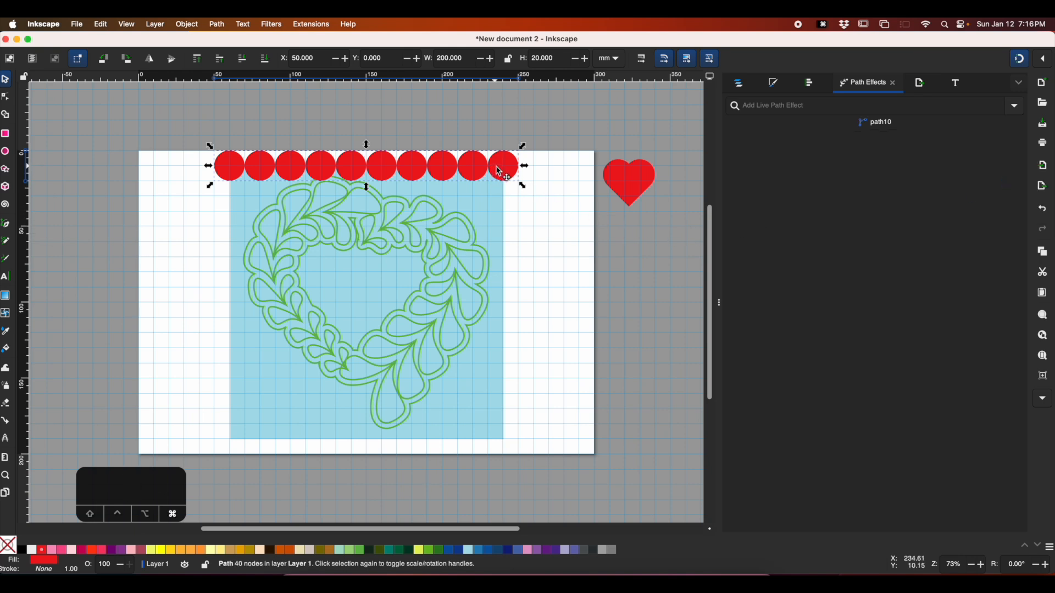
key(super+d)
drag(501, 175, 498, 442)
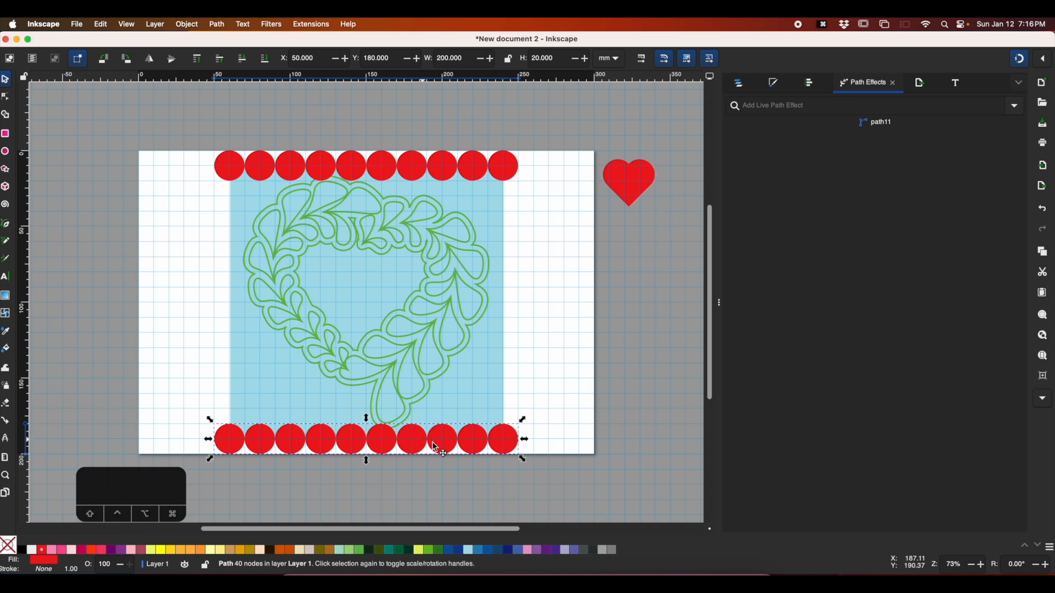
- Duplicate the top row of circles, rotate the copy to vertical and place it along the rectangle's left edge at X 50, Y 20 mm
click(515, 171)
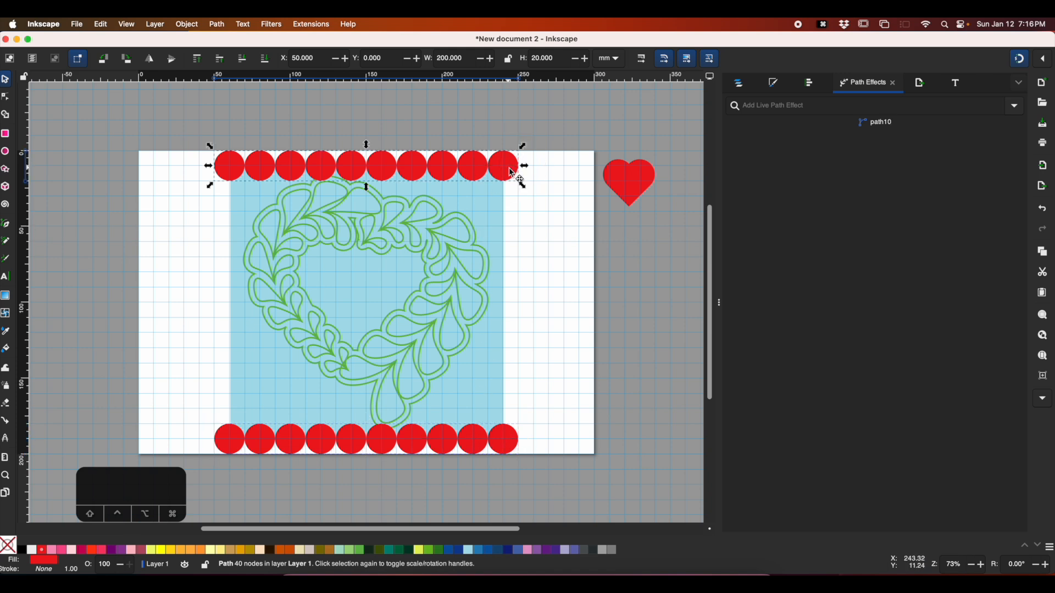
key(alt)
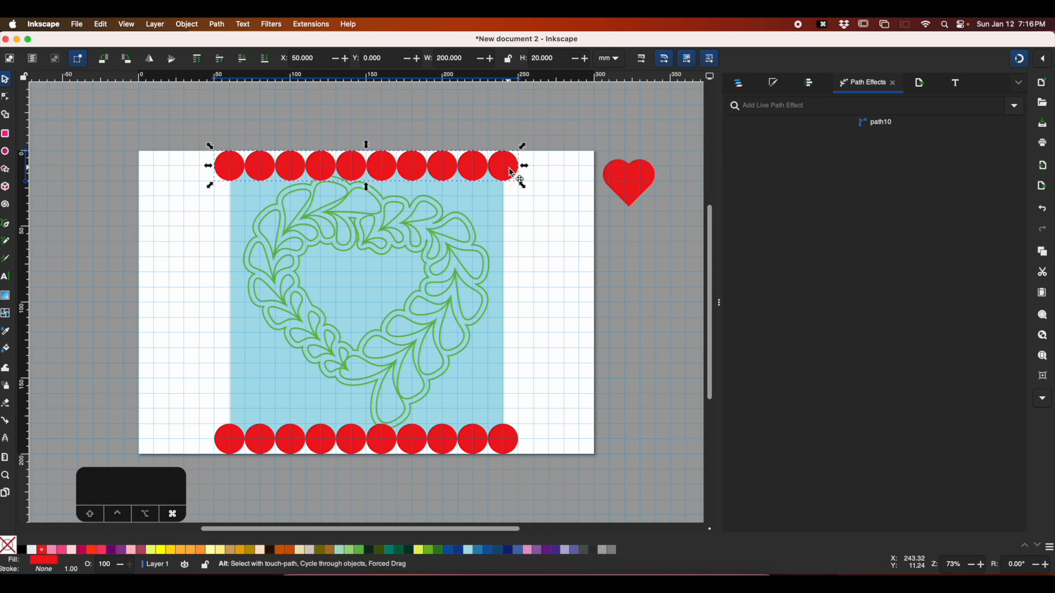
alt+click(513, 174)
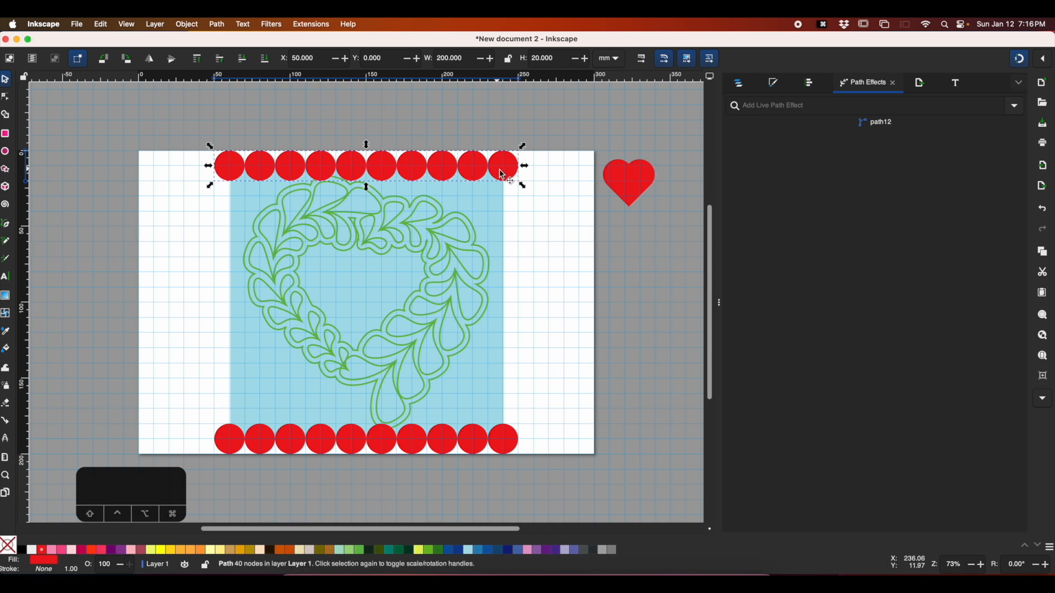
mouse_move(500, 173)
mouse_down()
mouse_move(447, 265)
mouse_move(390, 301)
mouse_move(501, 191)
mouse_up()
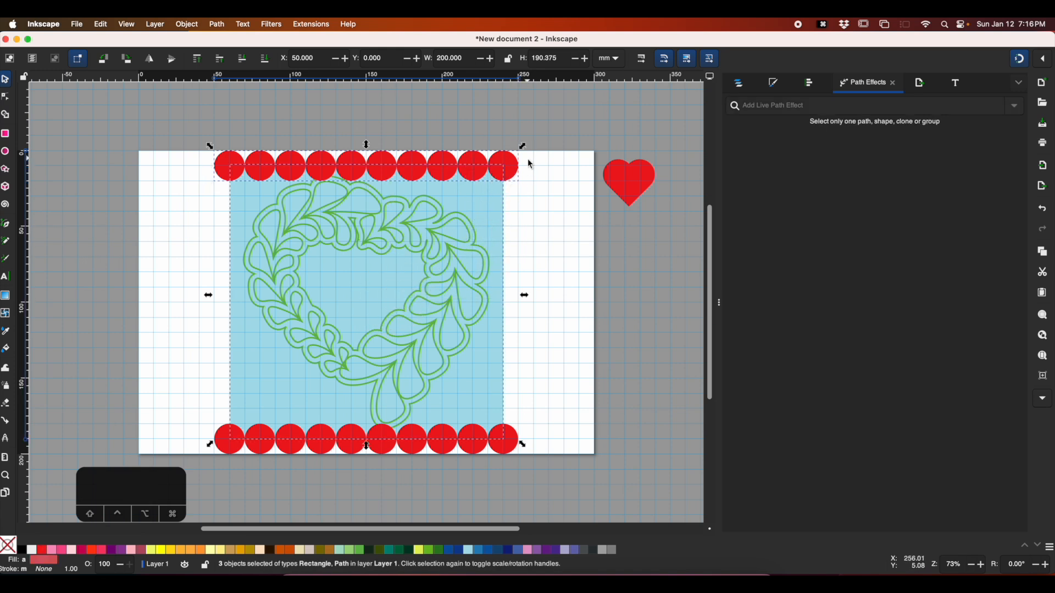
click(571, 164)
click(514, 170)
click(515, 170)
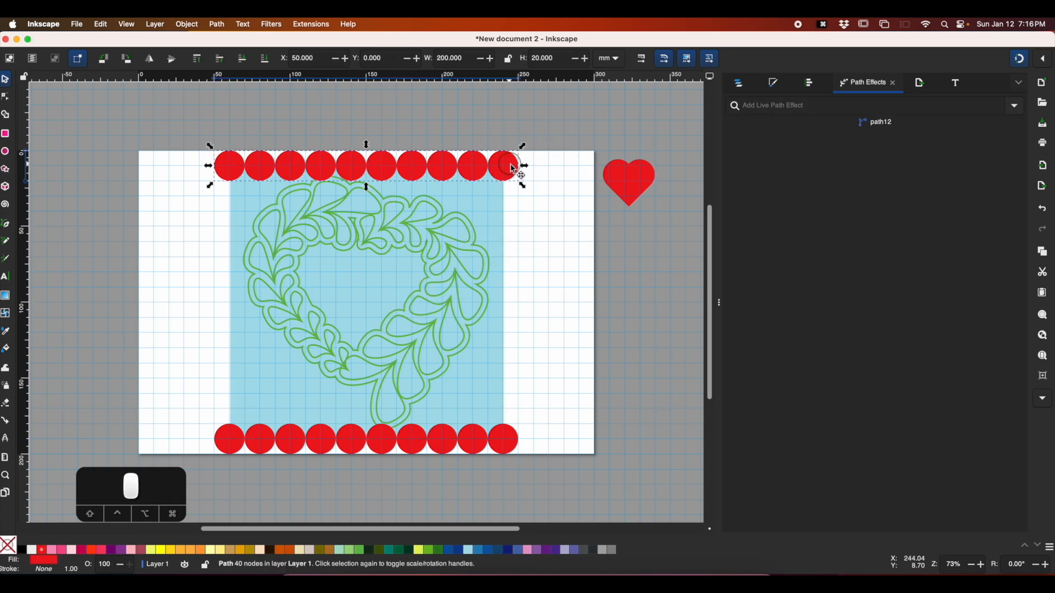
drag(524, 148, 242, 385)
click(280, 497)
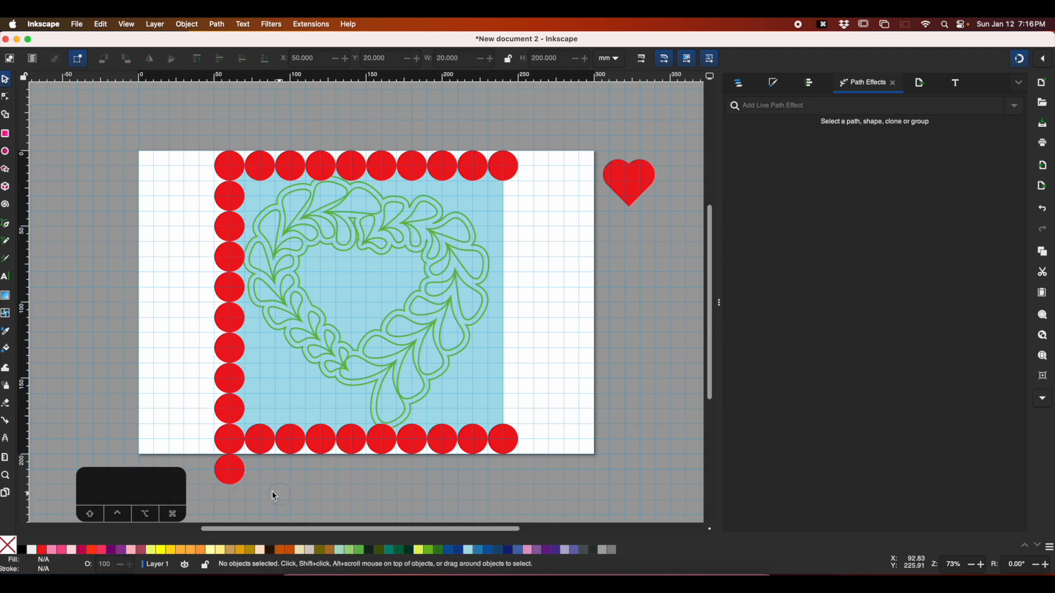
- Break the left column of circles apart into separate circles
click(238, 476)
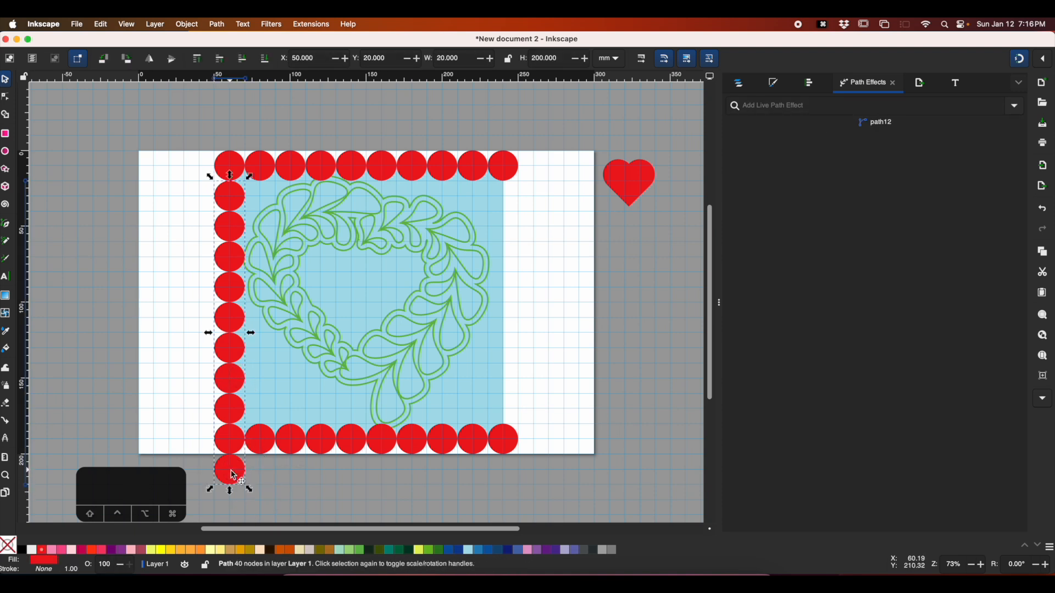
double_click(235, 476)
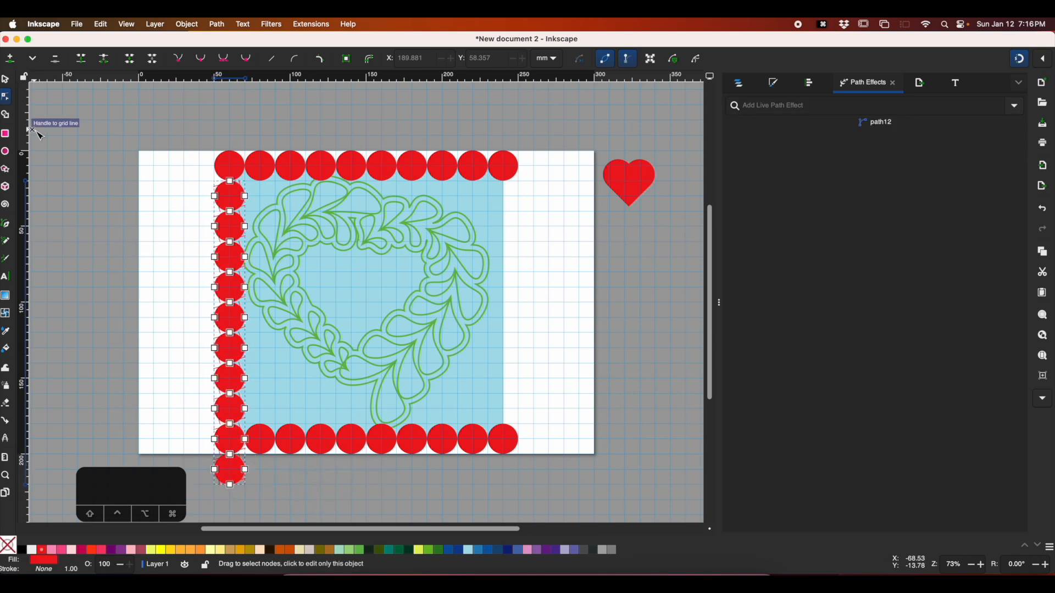
click(6, 80)
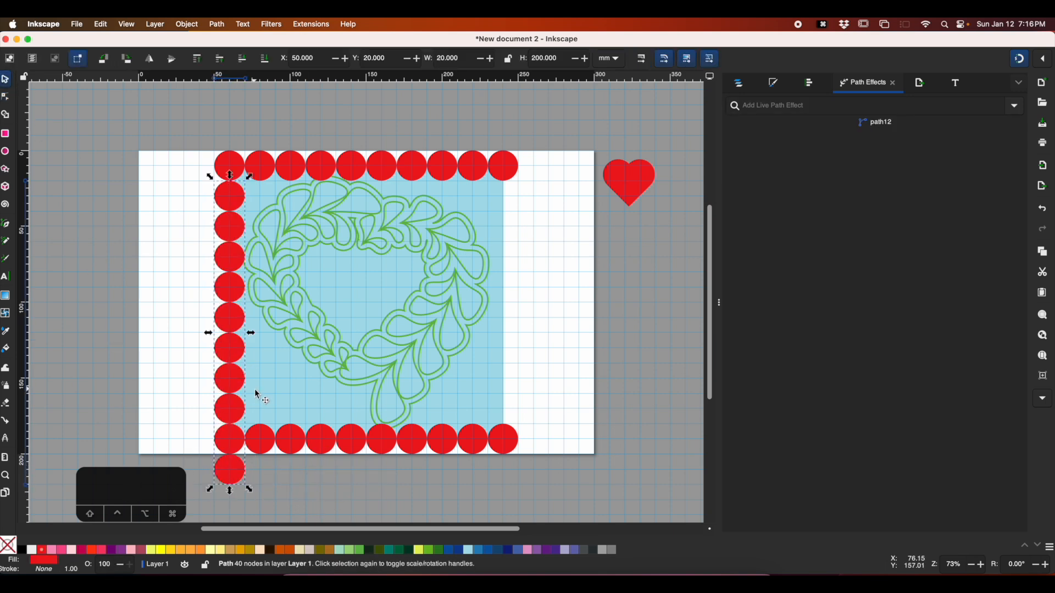
key(alt)
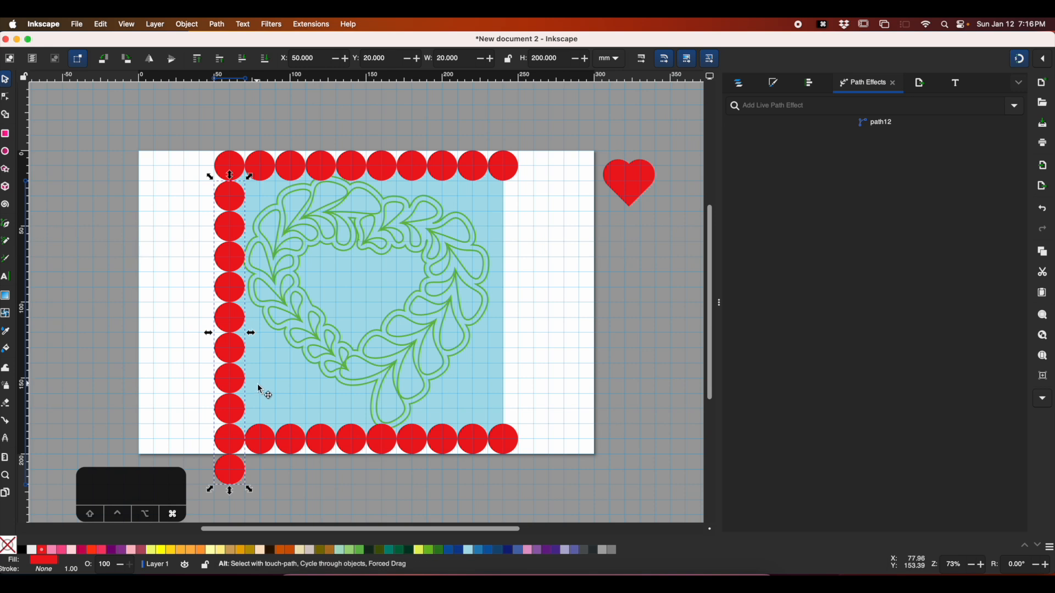
key(super+shift+k)
- Delete the two lowest circles of the left column, keeping the bottom row's corner circle
click(235, 472)
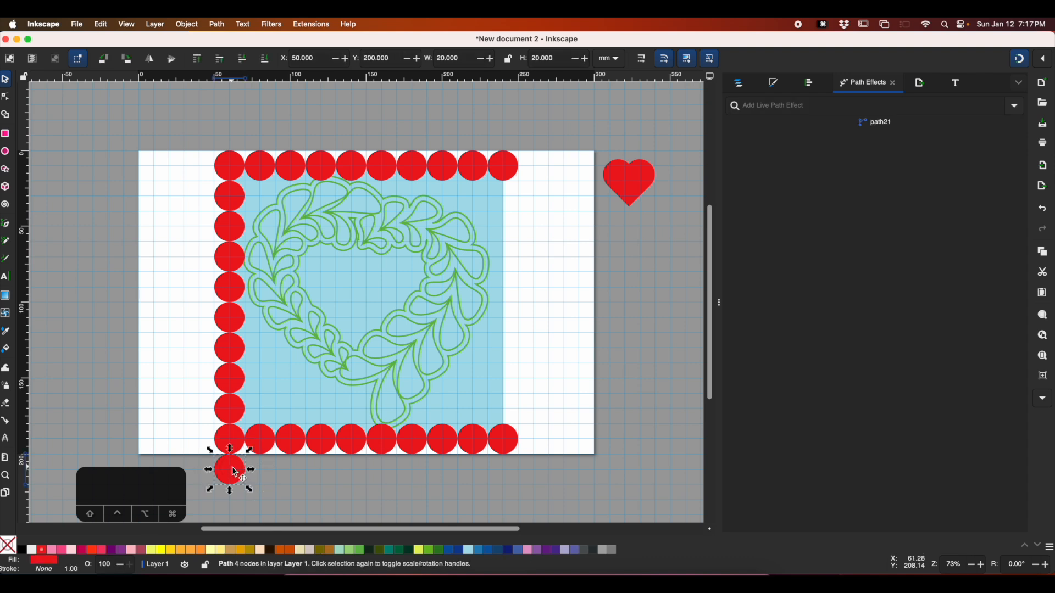
key(BackSpace)
click(225, 439)
key(BackSpace)
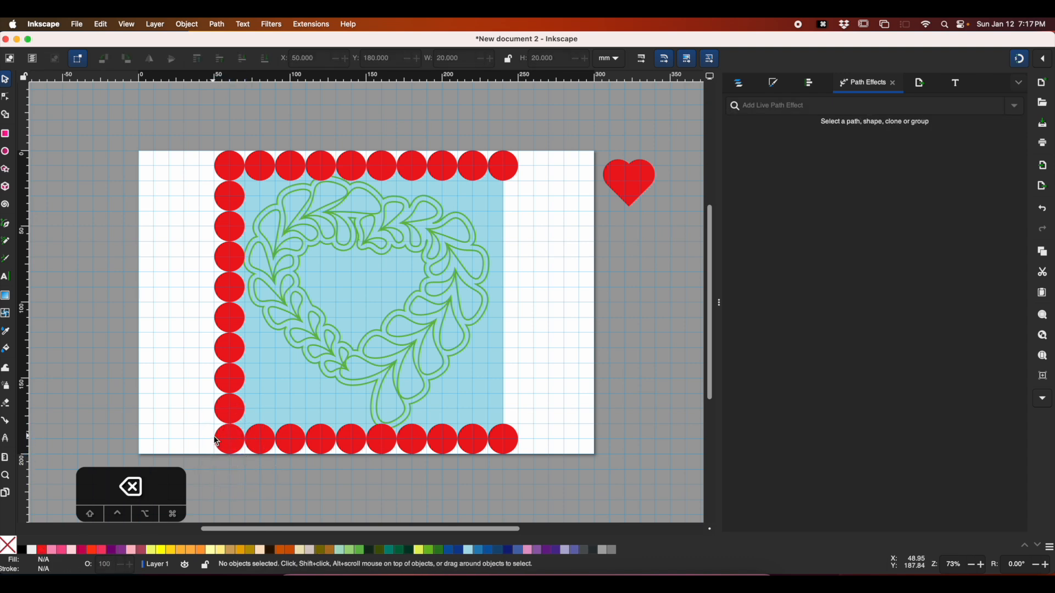
click(233, 446)
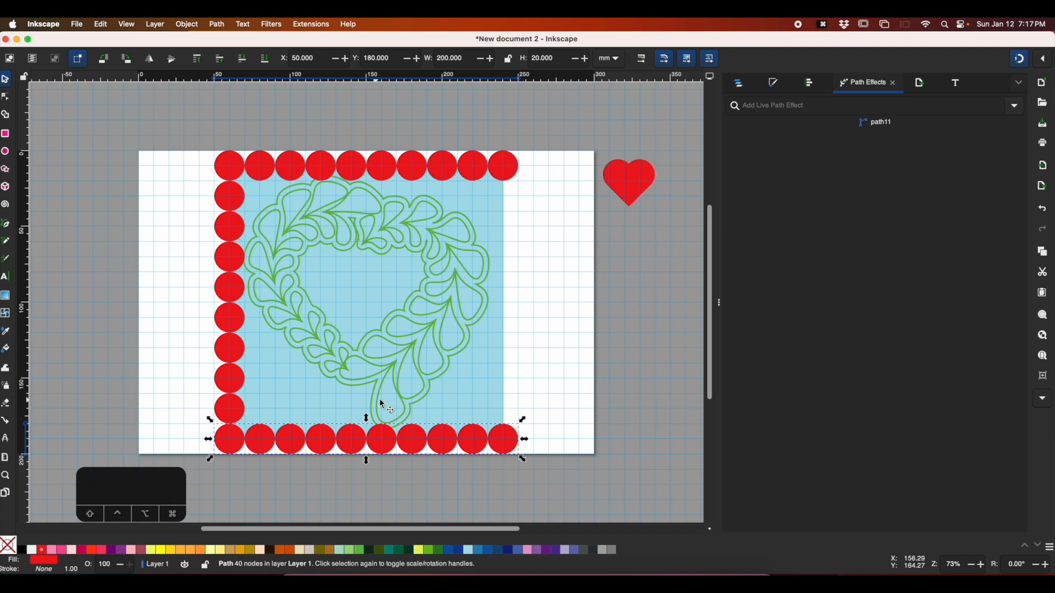
- Select the eight remaining circles of the left column and combine them into one path
drag(178, 181, 260, 429)
click(176, 193)
drag(187, 187, 222, 423)
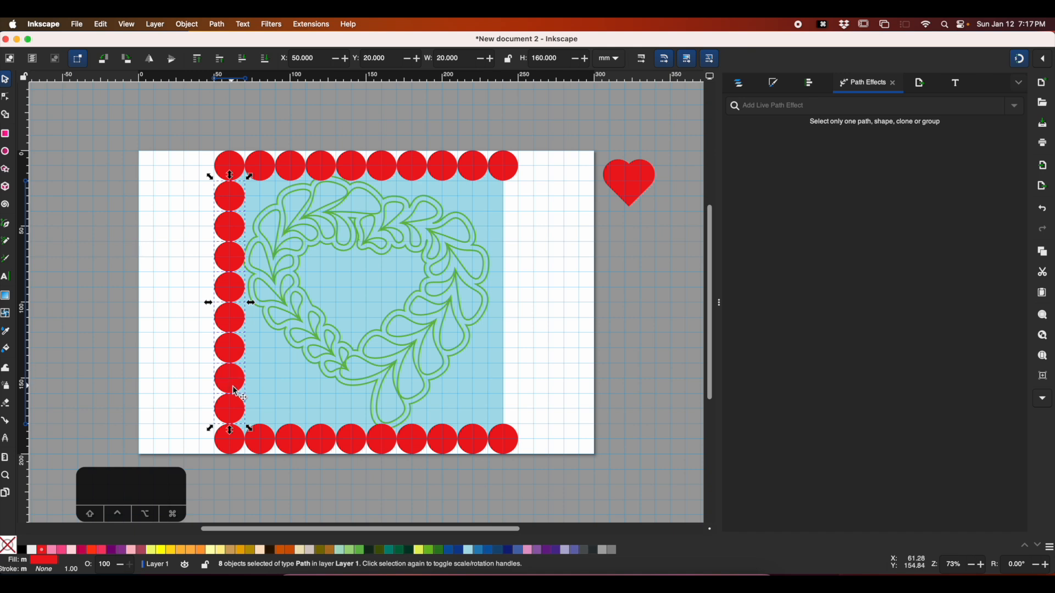
key(alt)
key(super+k)
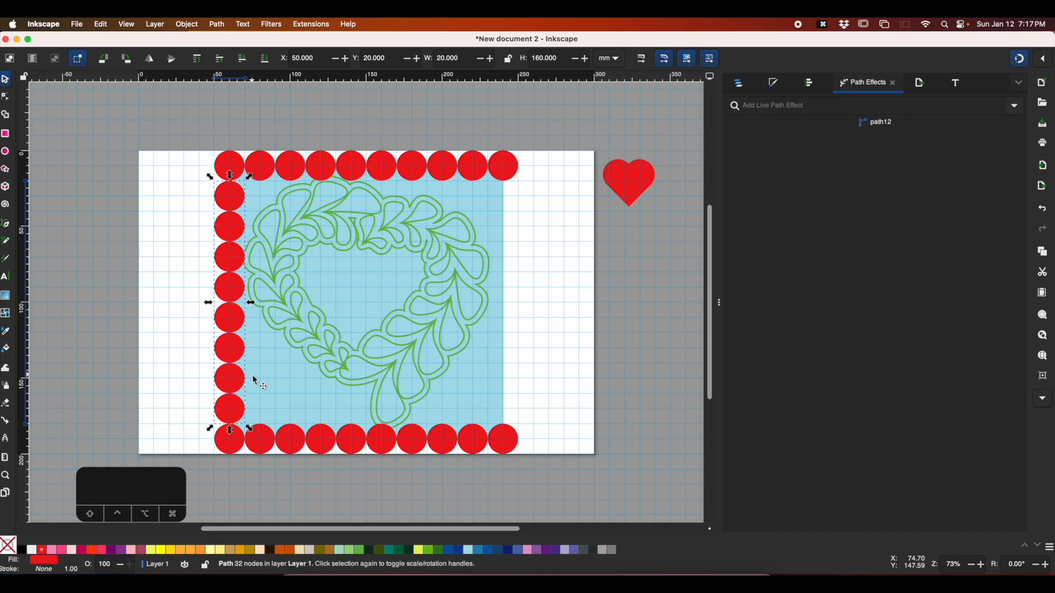
- Duplicate the left column onto the rectangle's right edge at X 230, Y 20 mm, and show the document's object list
key(super+d)
drag(235, 326, 510, 330)
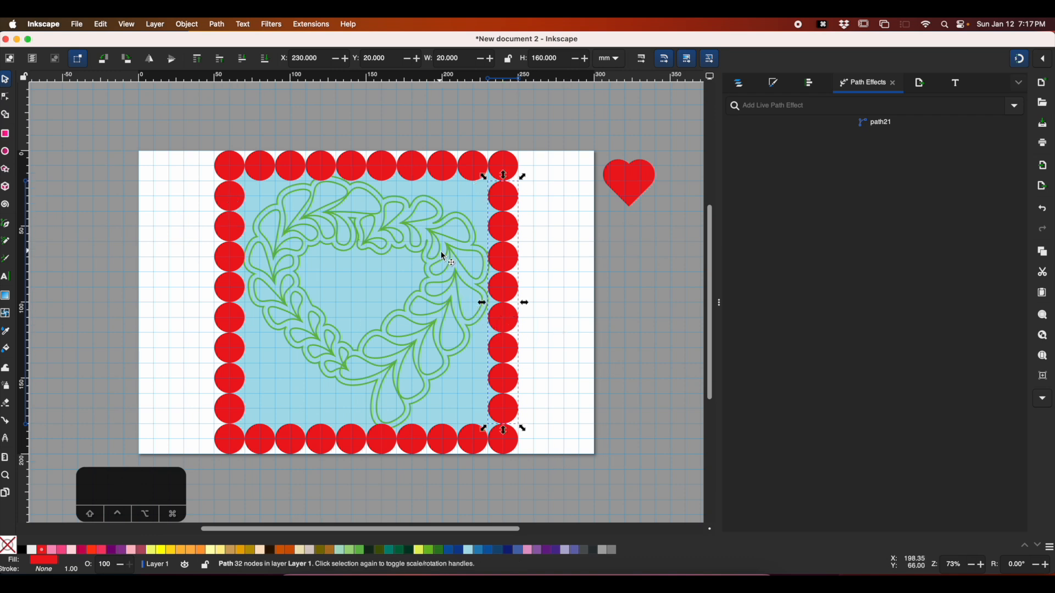
click(555, 226)
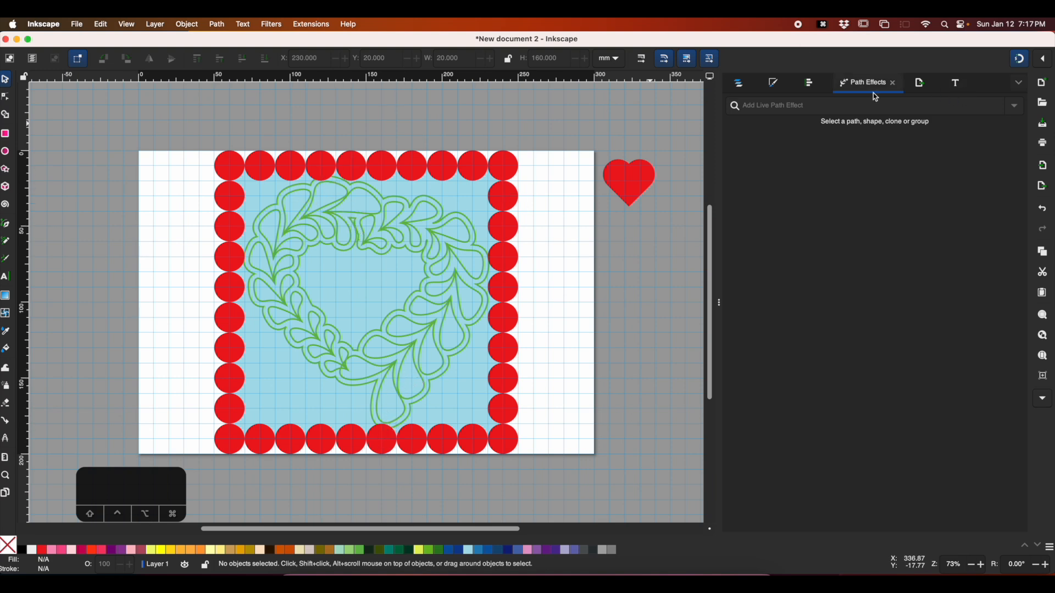
click(741, 88)
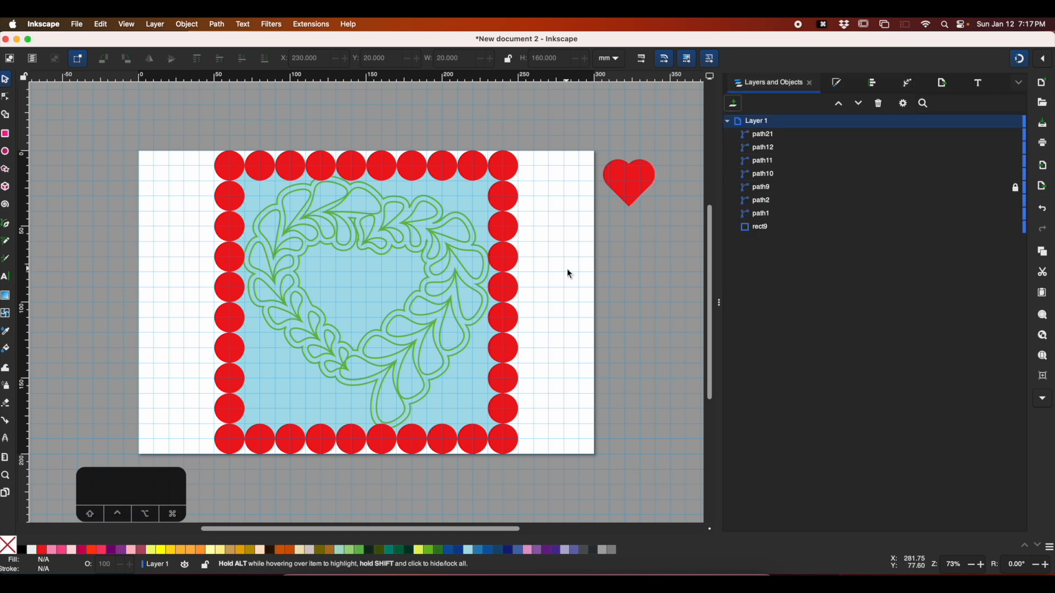
- Combine the four rows and columns of red circles around the rectangle into one path
click(505, 233)
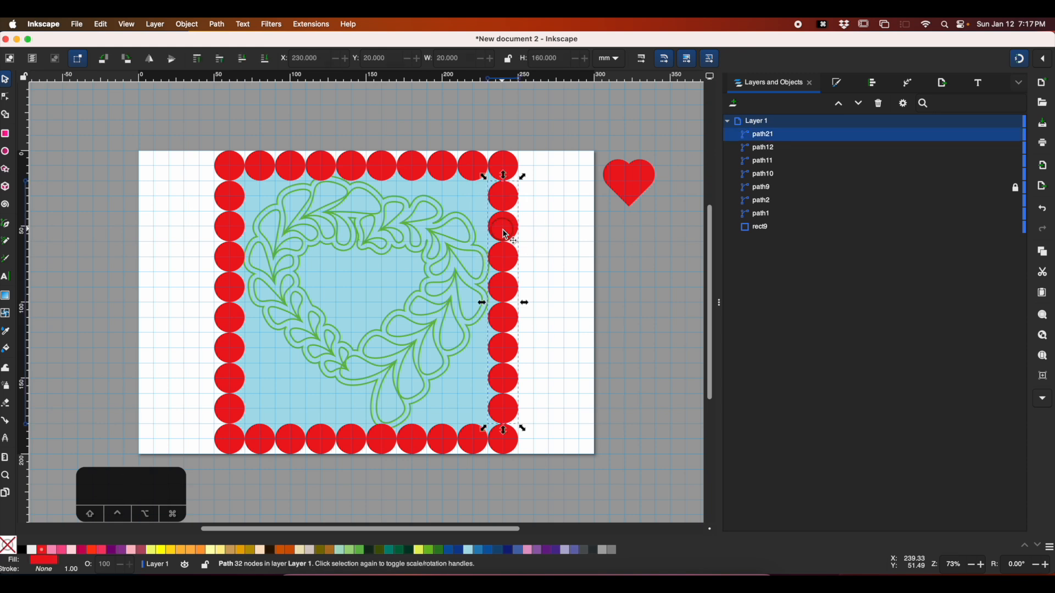
shift+click(448, 167)
shift+click(231, 289)
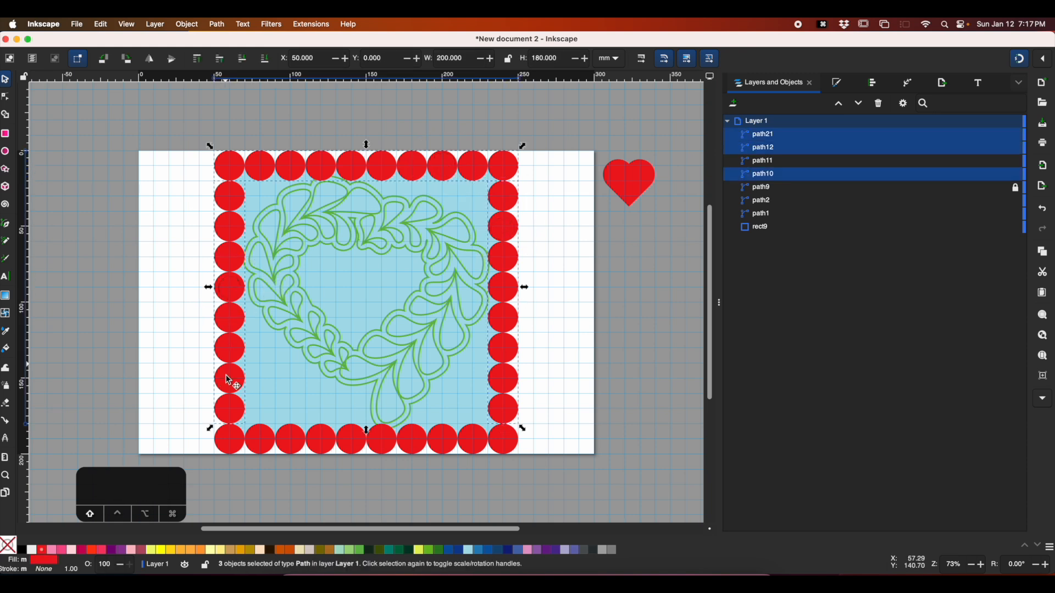
shift+click(289, 446)
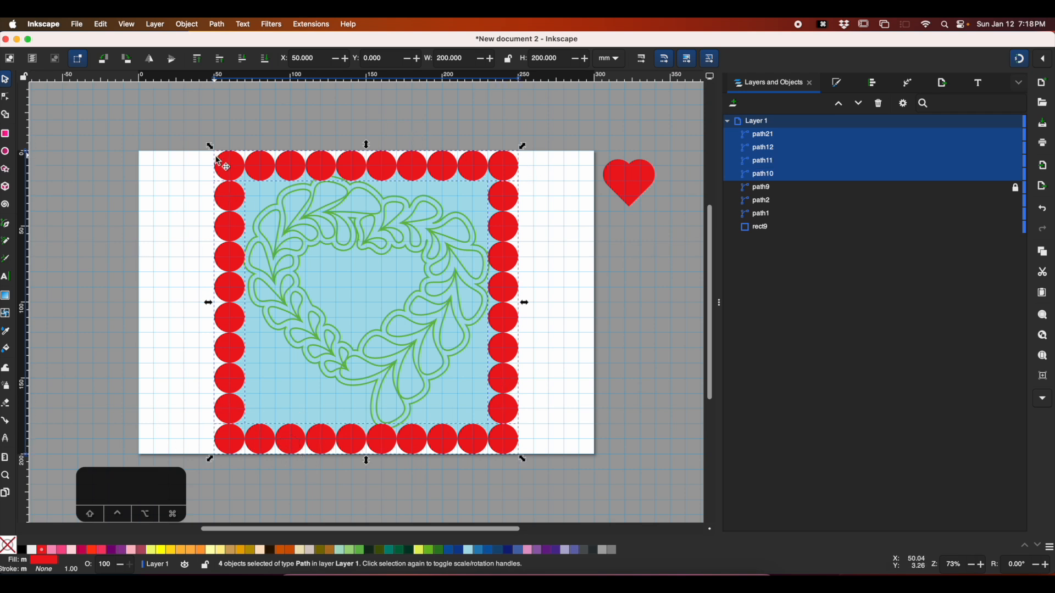
key(alt)
key(super+k)
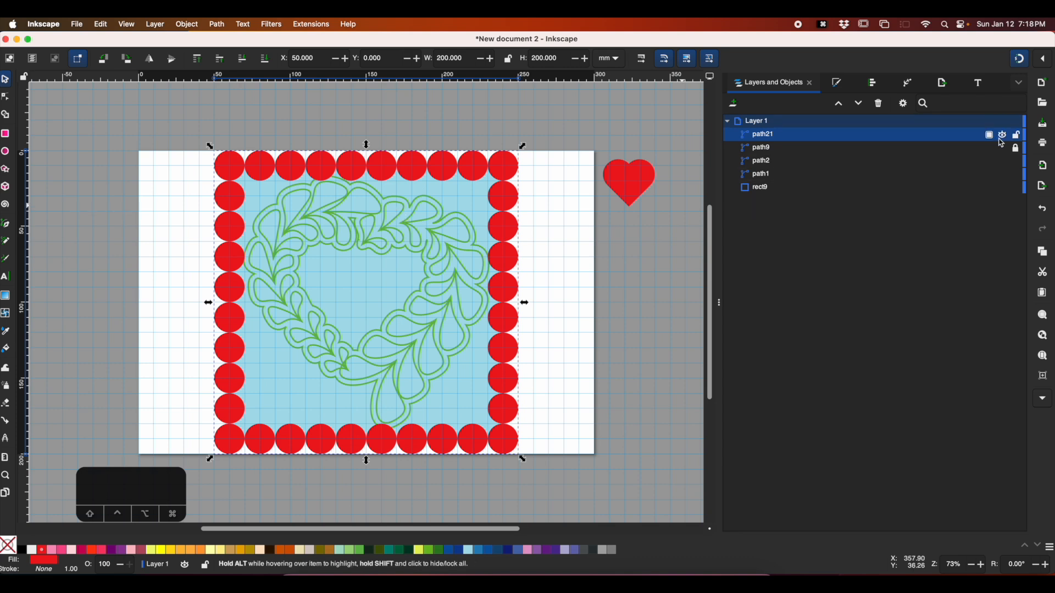
- Shrink the feather wreath and its outline about their centre to about 143 × 150 mm overall, and hide the feathers
drag(493, 170, 480, 187)
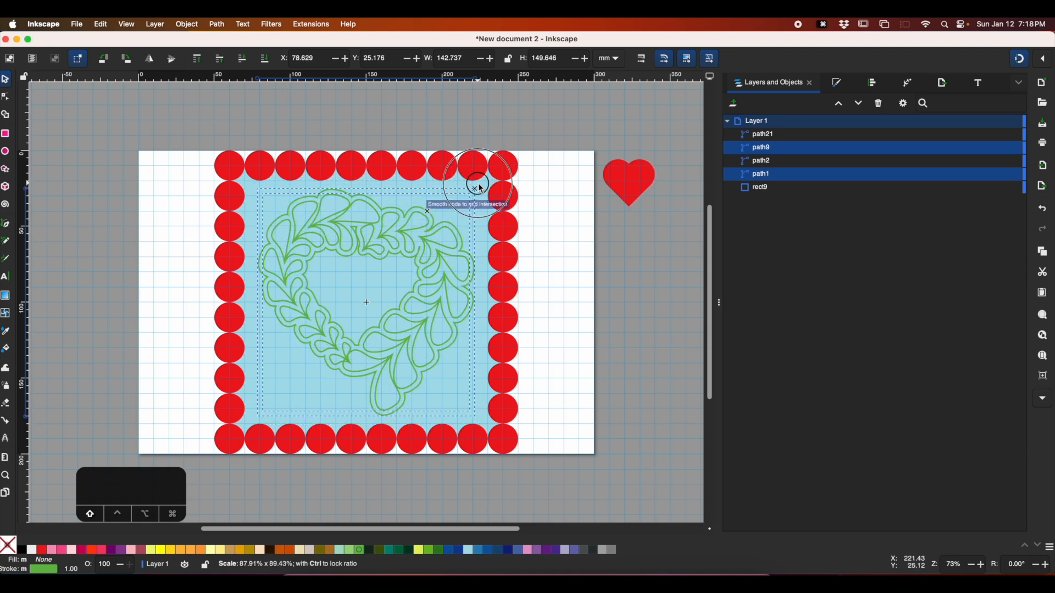
click(558, 289)
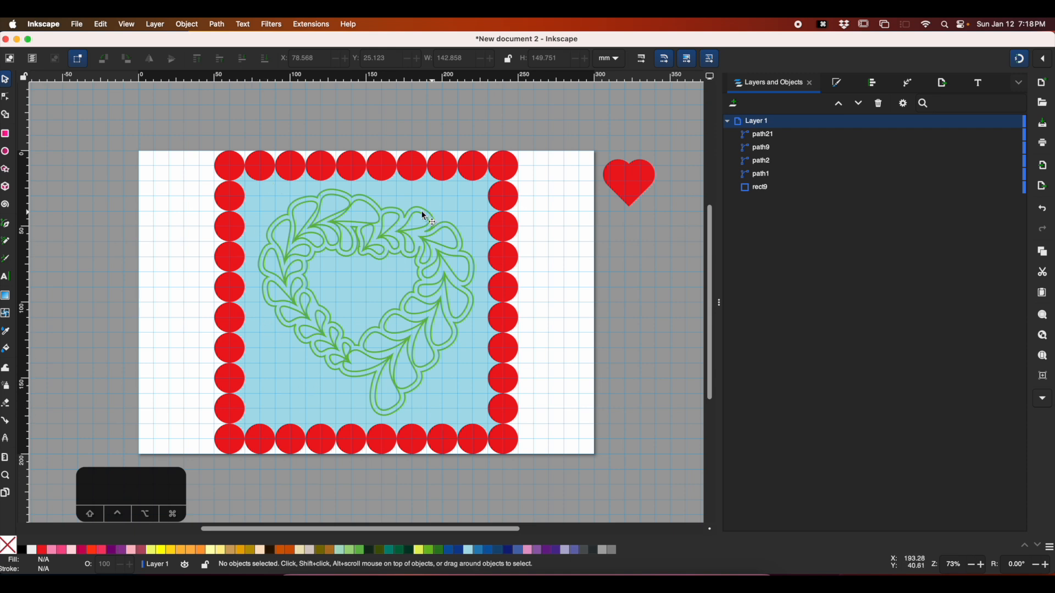
click(420, 239)
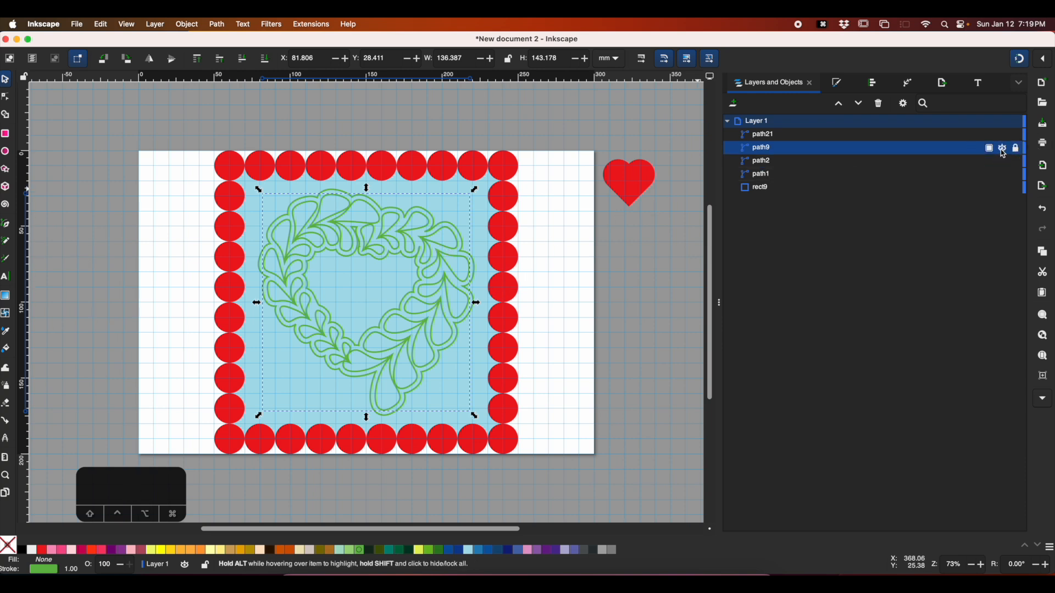
click(1003, 149)
click(584, 264)
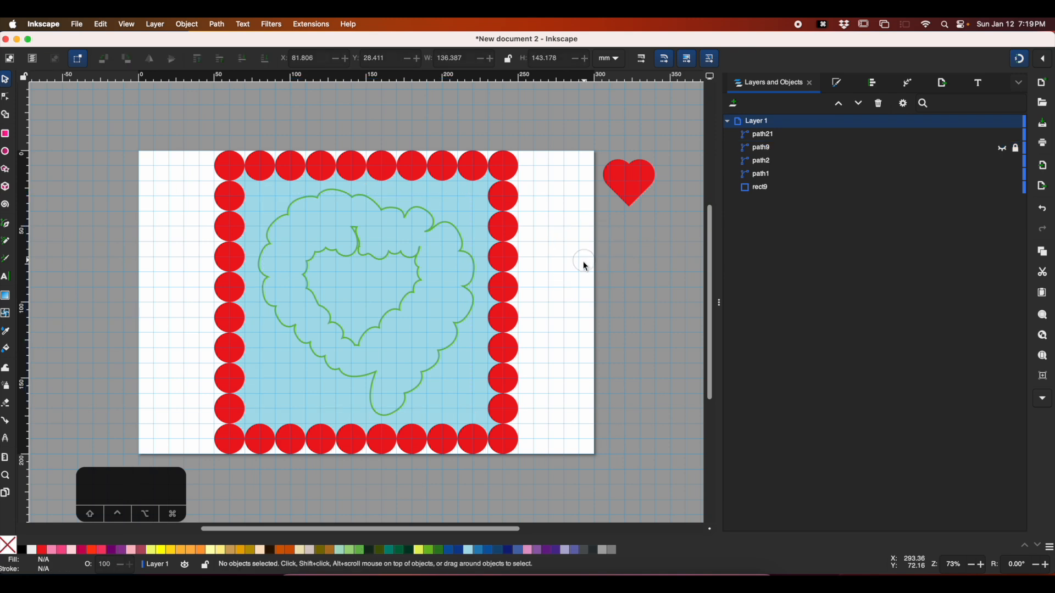
- Break the wreath outline apart into separate paths and hide the inner heart-shaped one
click(397, 209)
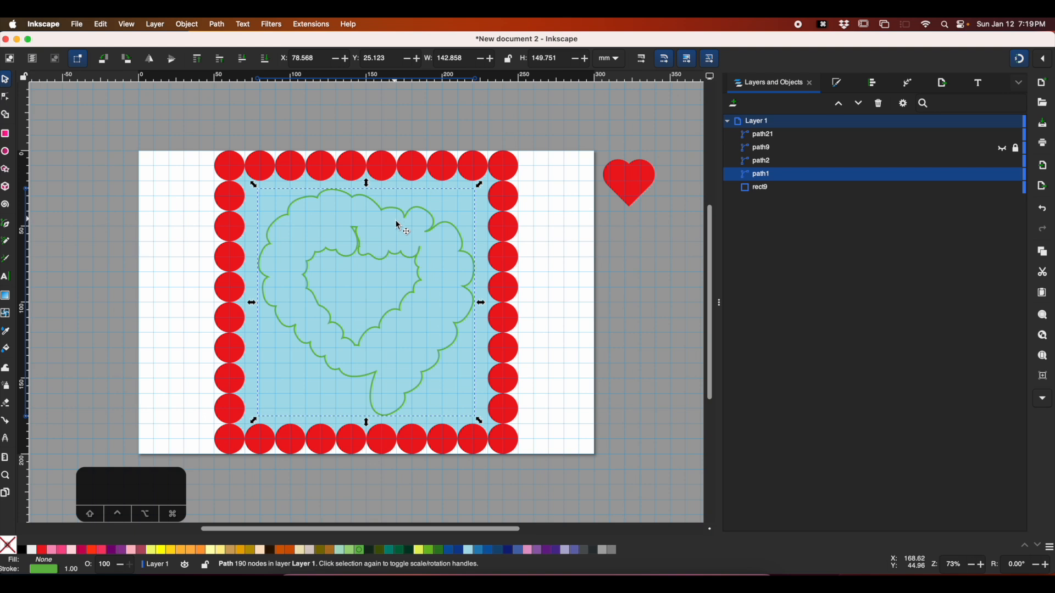
key(super+shift+k)
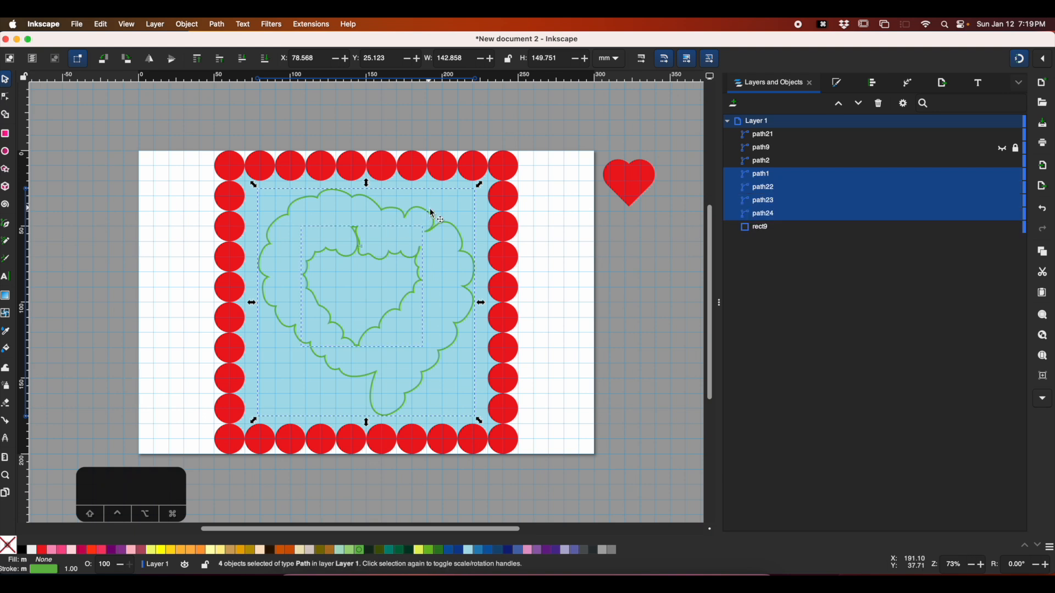
click(579, 320)
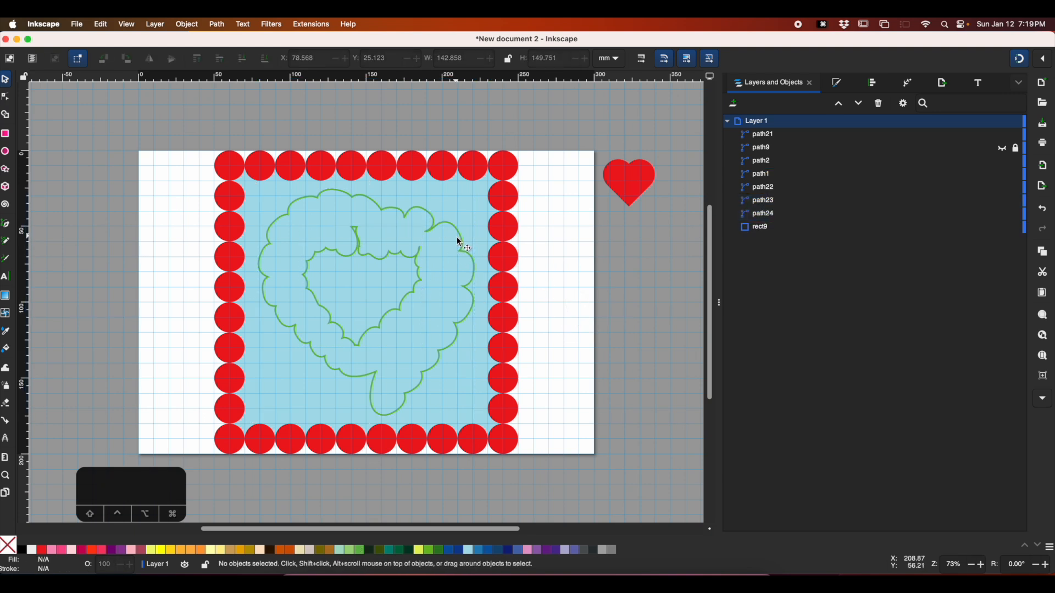
click(394, 253)
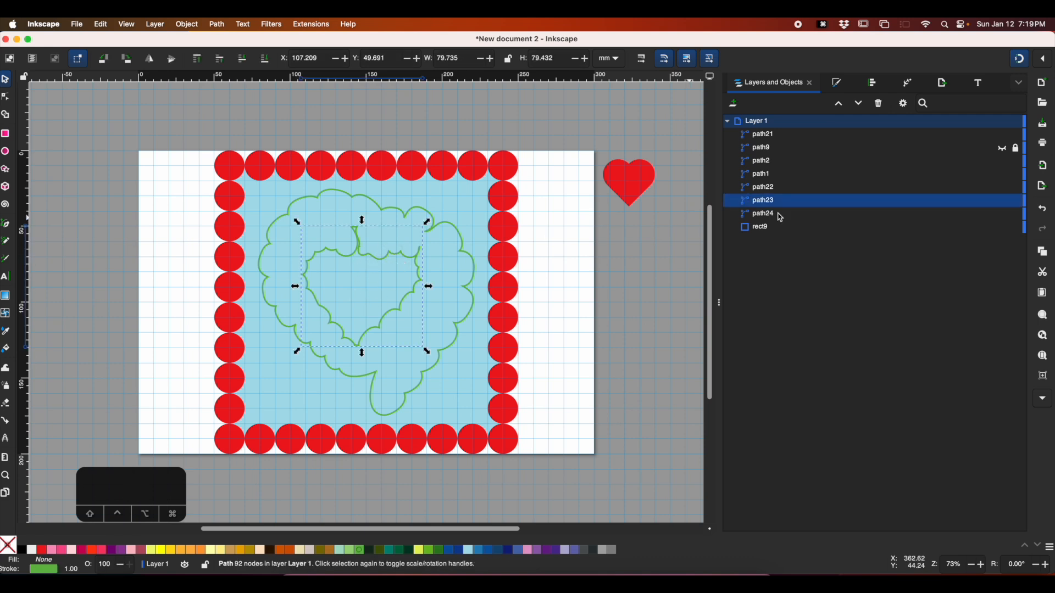
click(1000, 204)
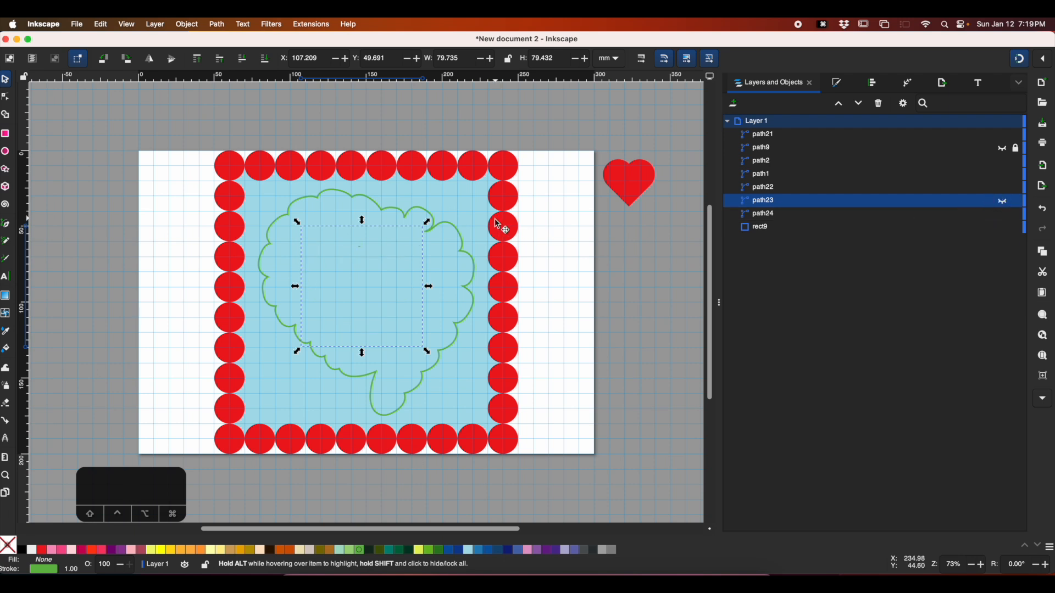
click(175, 121)
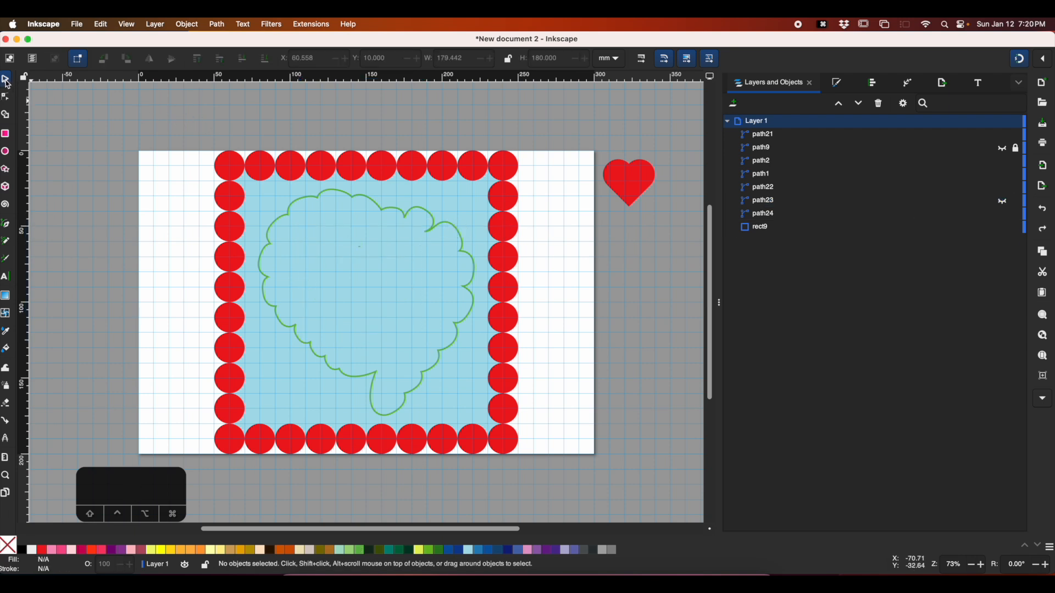
- Duplicate the circle border and use the Shape Builder on the copy and the blue rectangle to keep only the scalloped interior
click(294, 164)
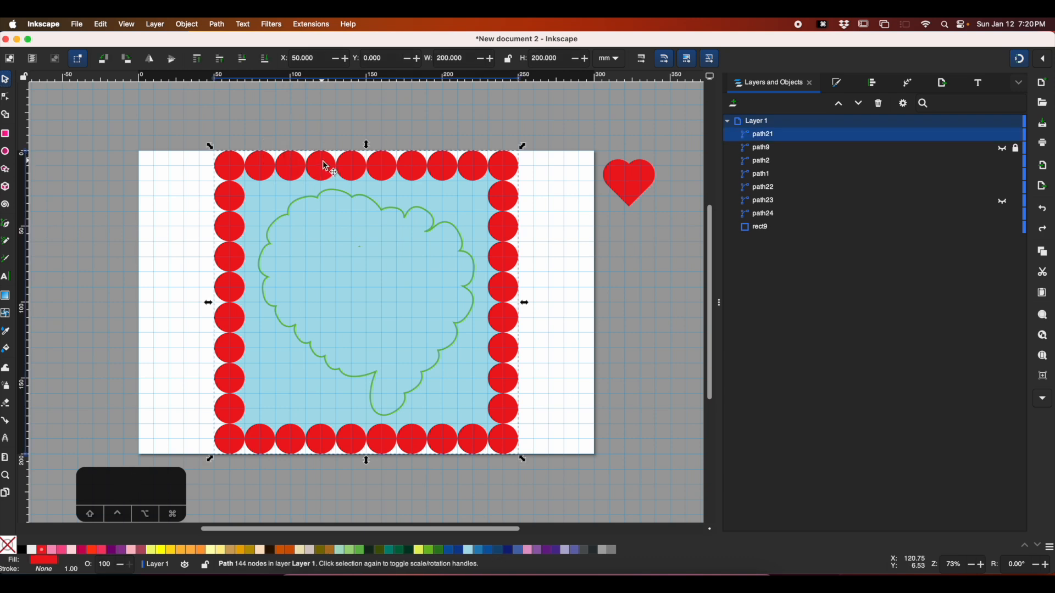
key(ctrl+d)
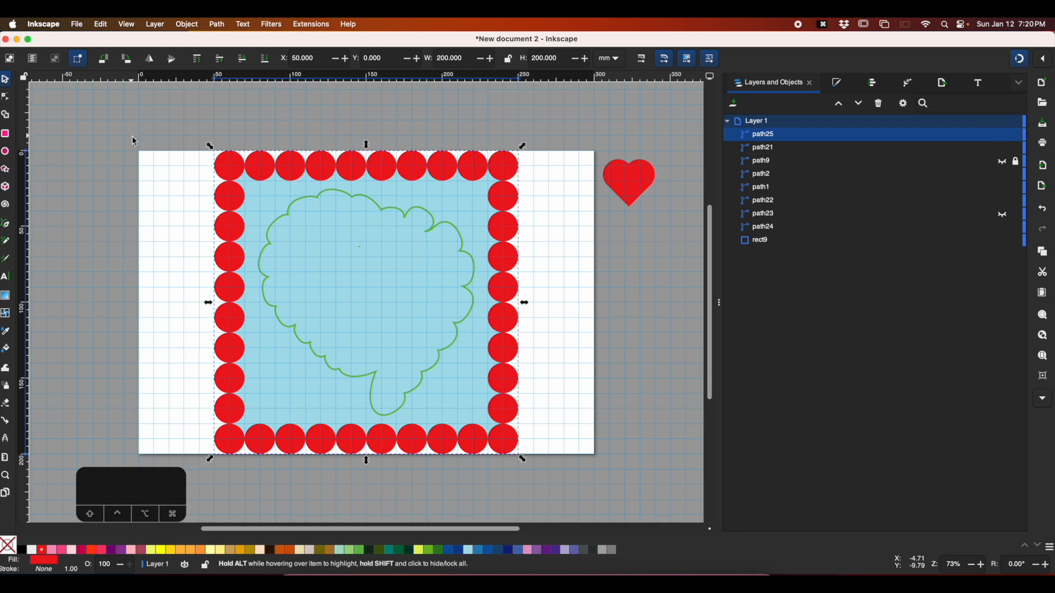
click(149, 120)
click(261, 164)
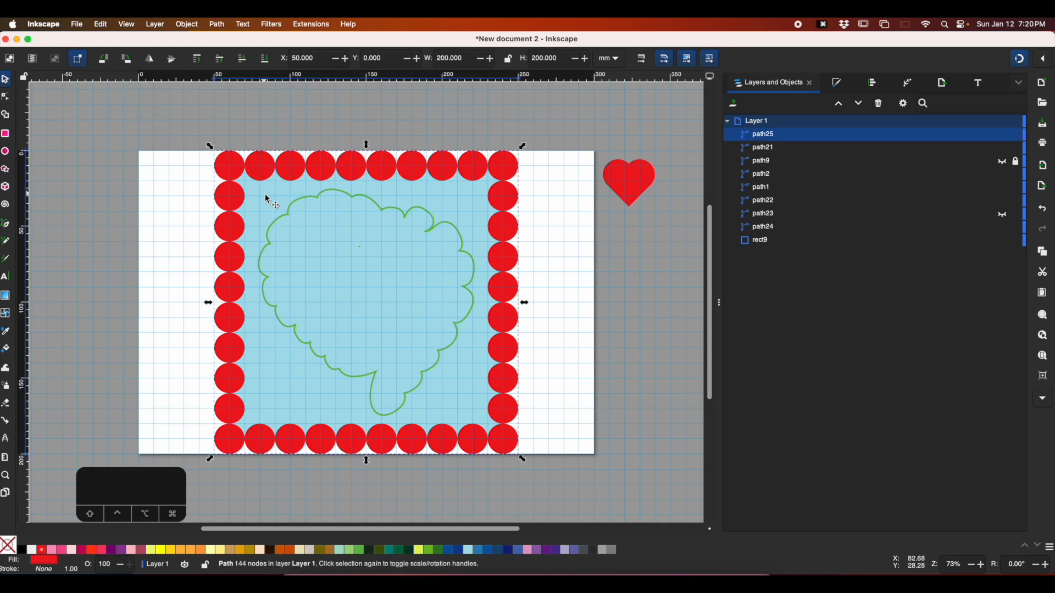
shift+click(268, 200)
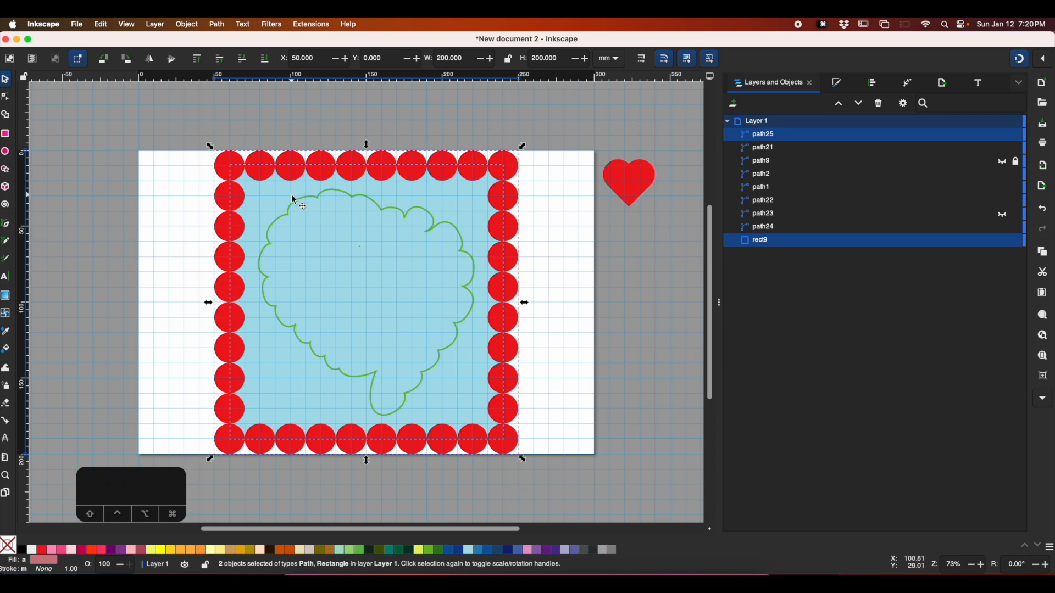
click(5, 116)
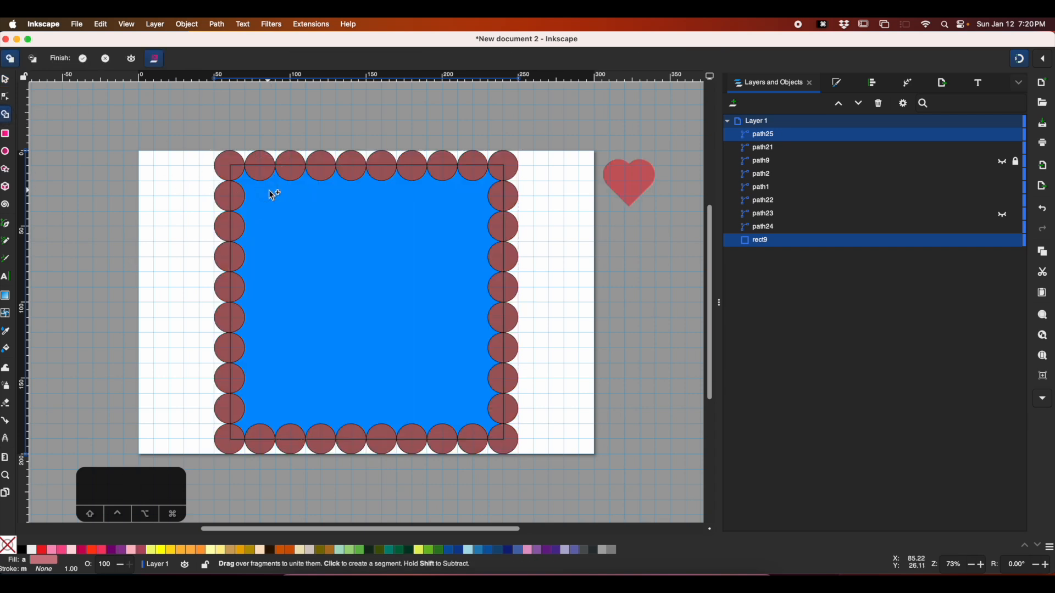
click(83, 62)
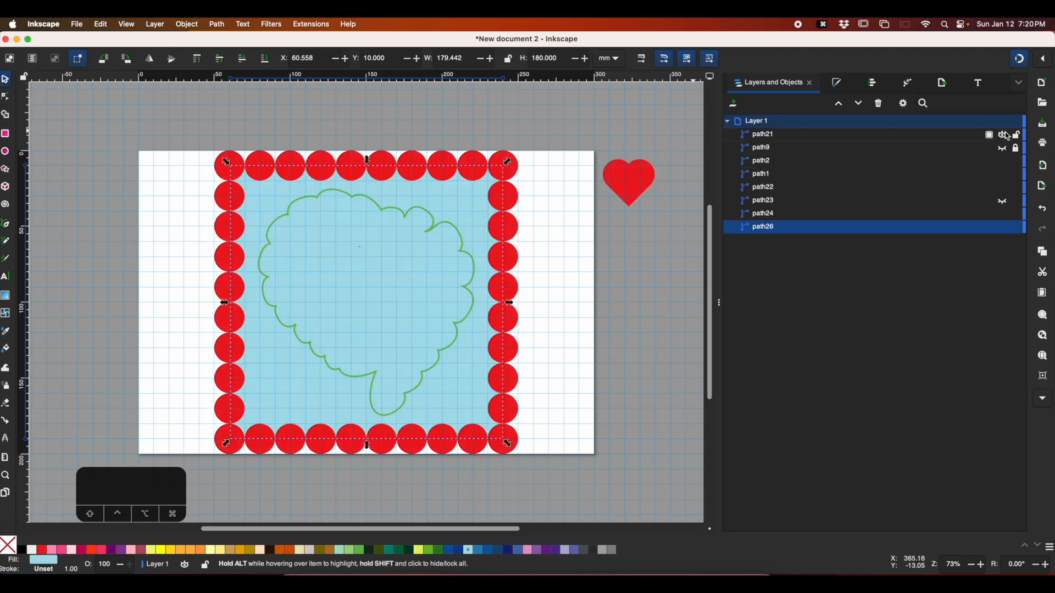
- Toggle the circle border's visibility to examine the scalloped edge of the blue background
click(1006, 136)
click(1005, 136)
click(1006, 136)
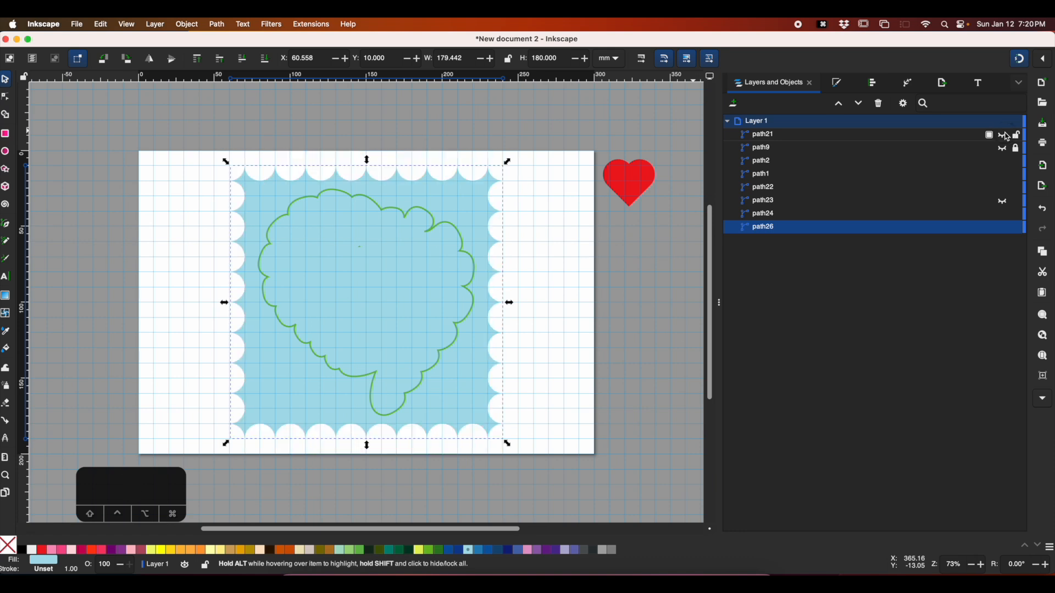
click(1006, 135)
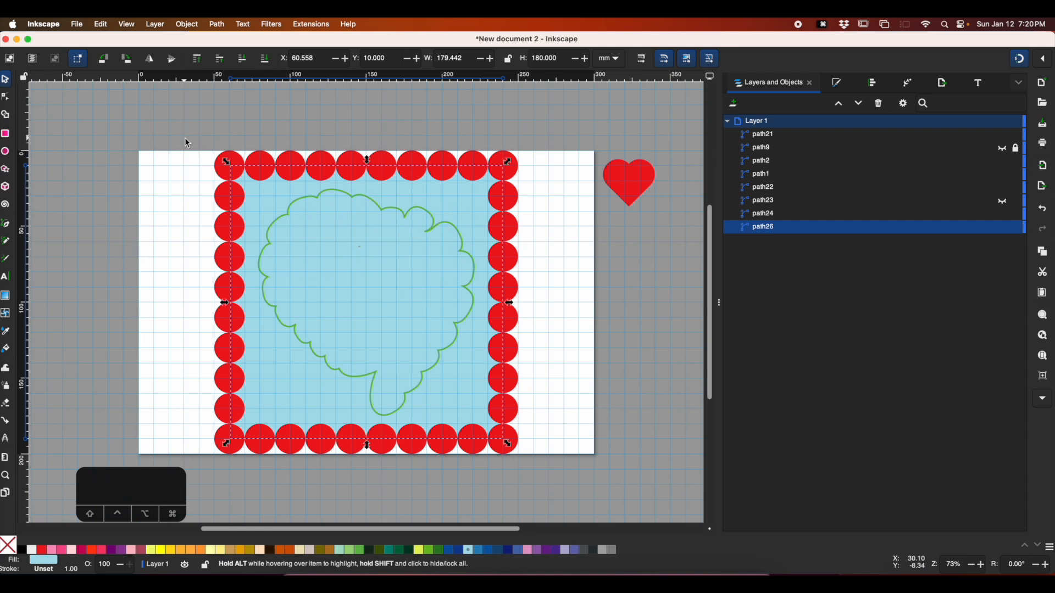
- Cut the outer wreath outline out of the scalloped blue background with the Exclusion operation
shift+click(373, 206)
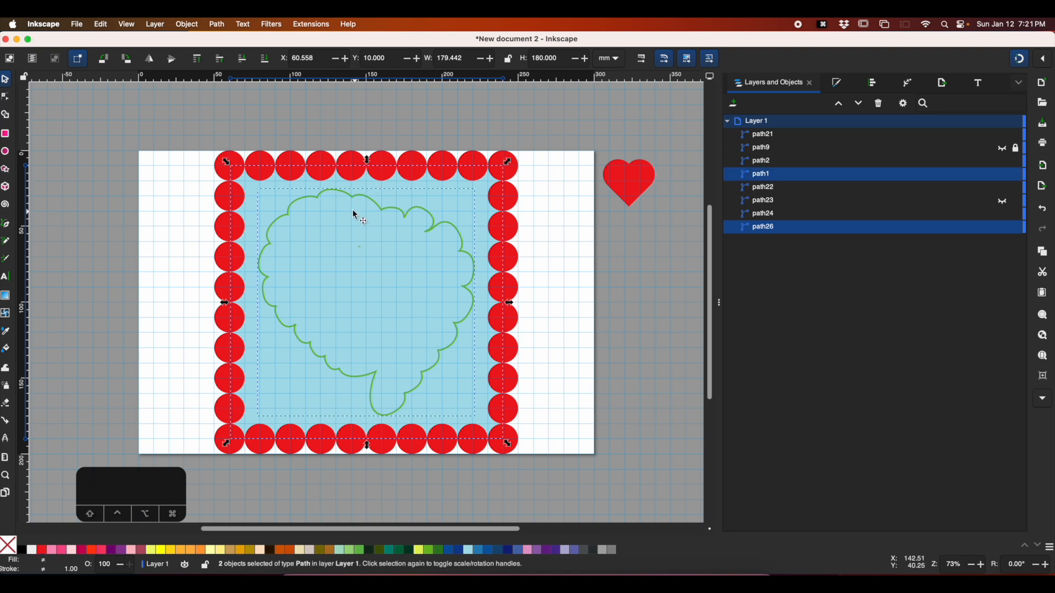
click(219, 25)
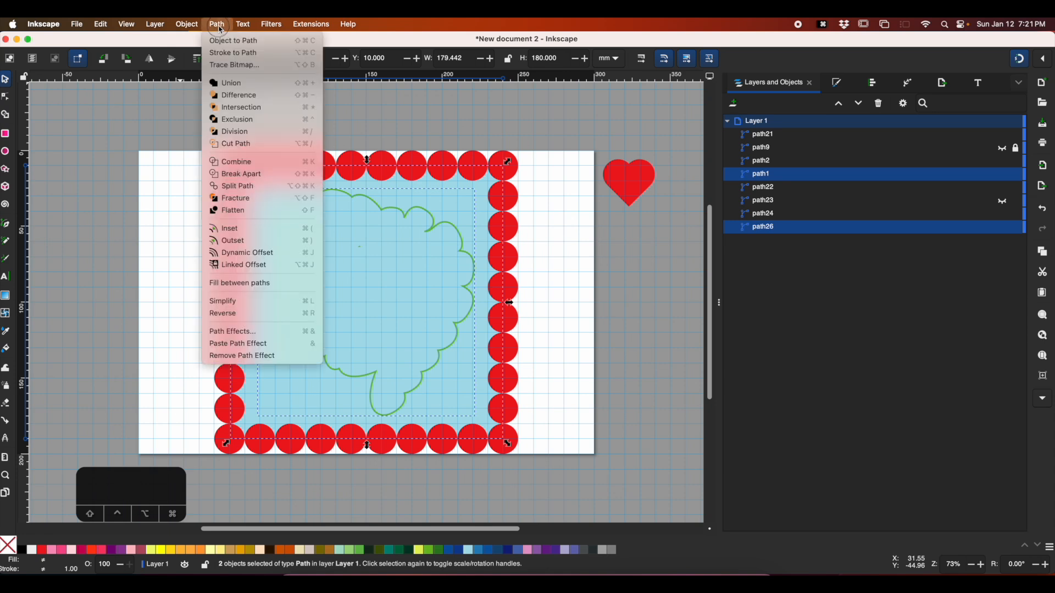
click(234, 122)
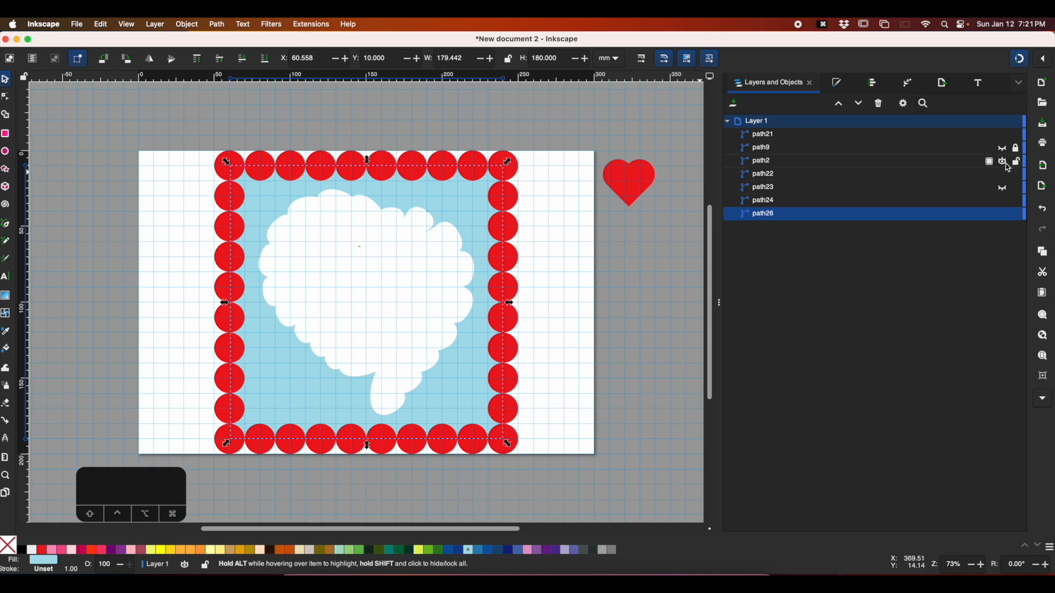
- Toggle the visibility of the small heart, circle border and feathers to examine how they fit the cut-out background
click(1005, 163)
click(1005, 164)
click(1006, 202)
click(1004, 135)
click(1004, 135)
click(1004, 148)
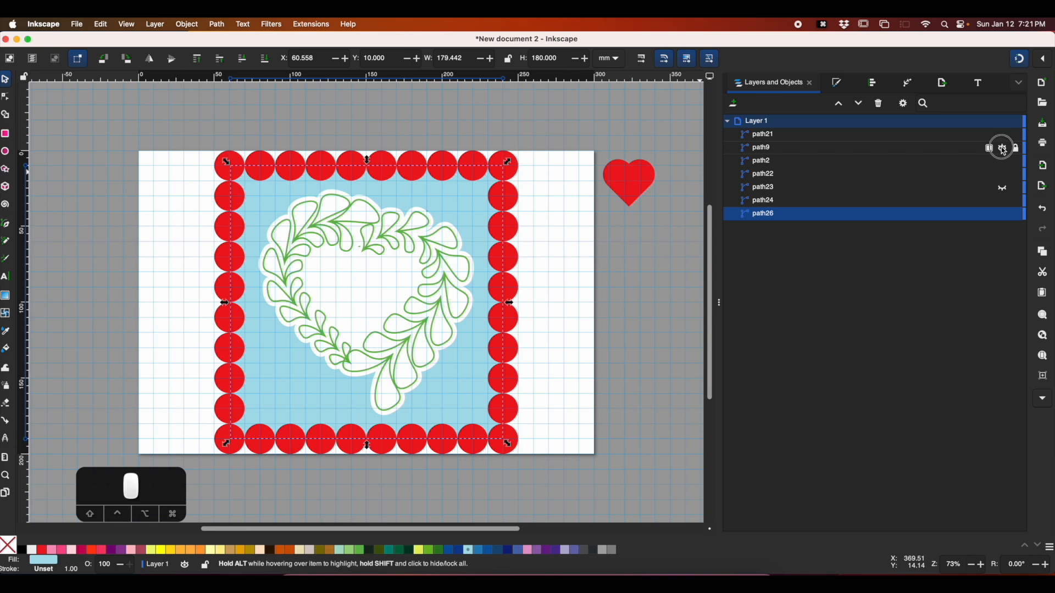
click(1003, 149)
- Show the inner heart outline again, fill it with Light Blue and remove its stroke
click(1000, 187)
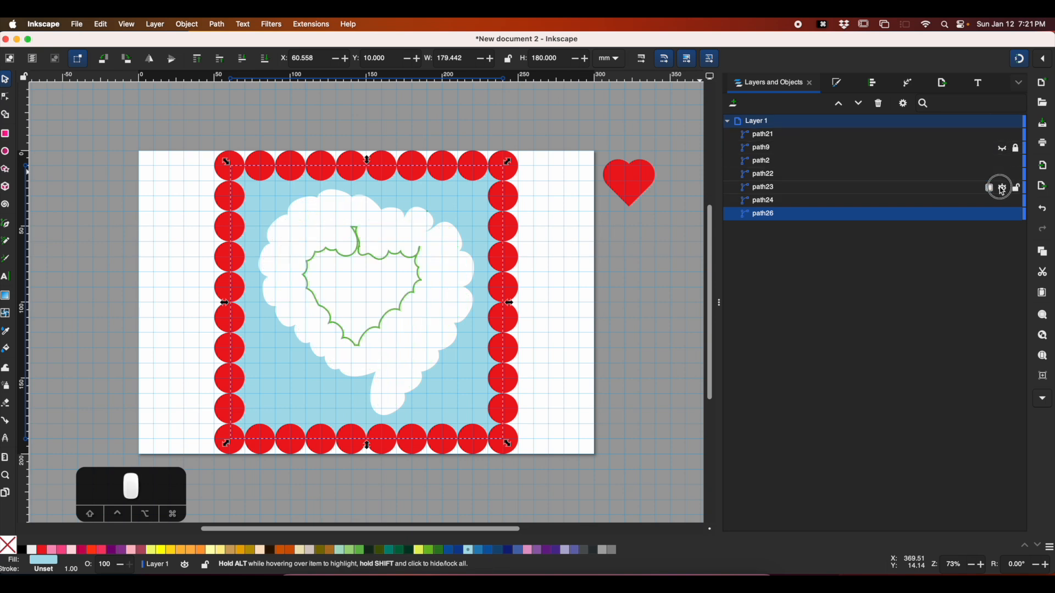
click(409, 252)
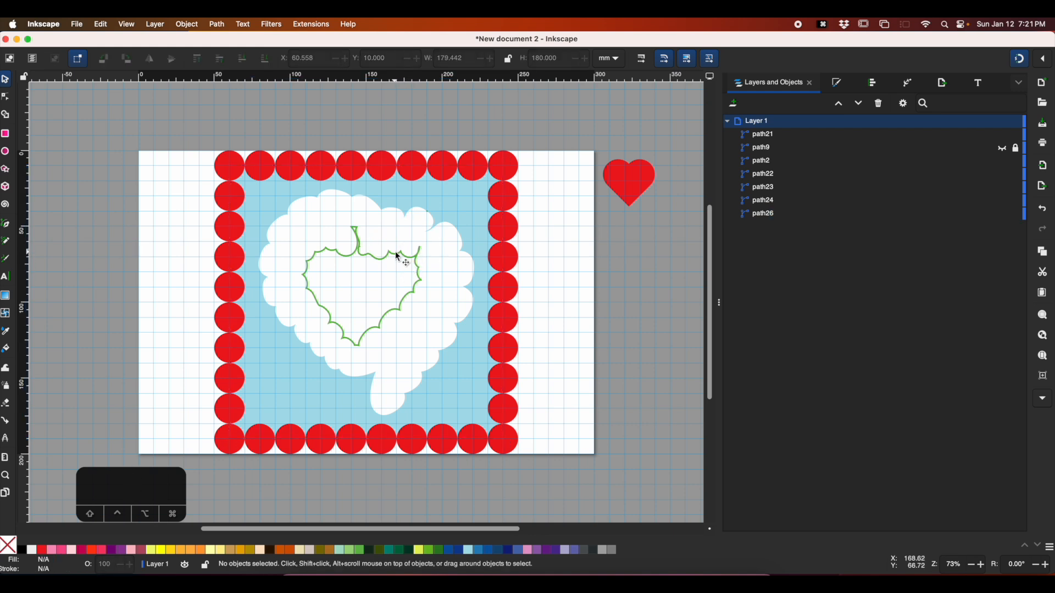
click(388, 253)
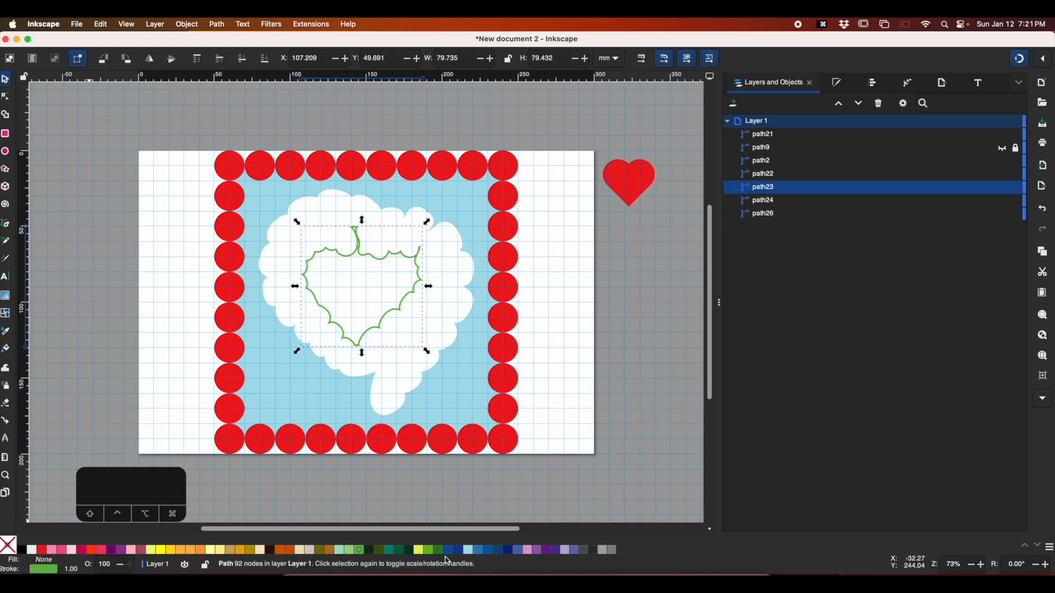
click(471, 551)
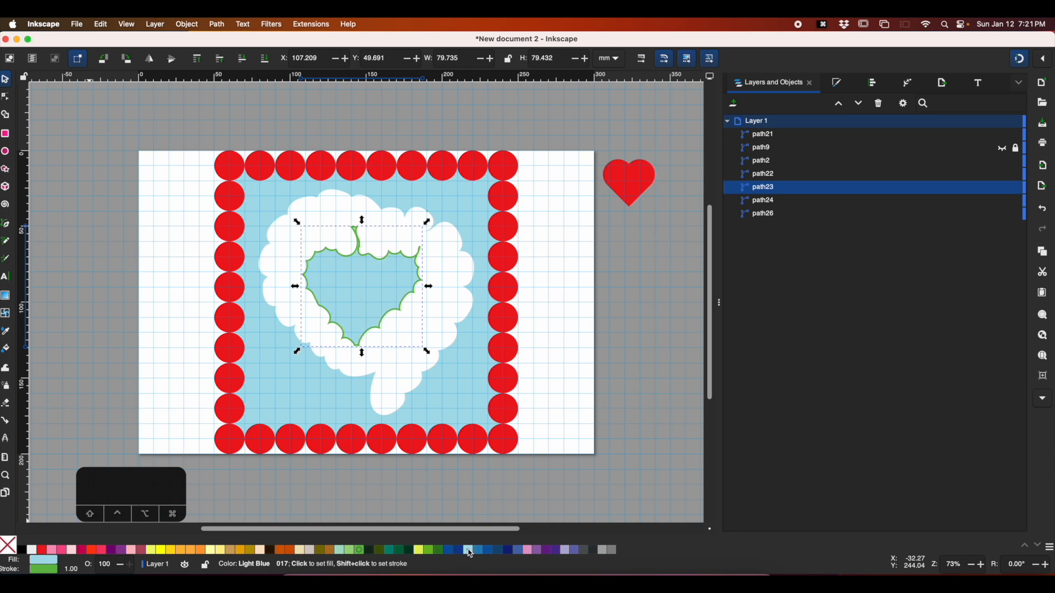
shift+click(6, 546)
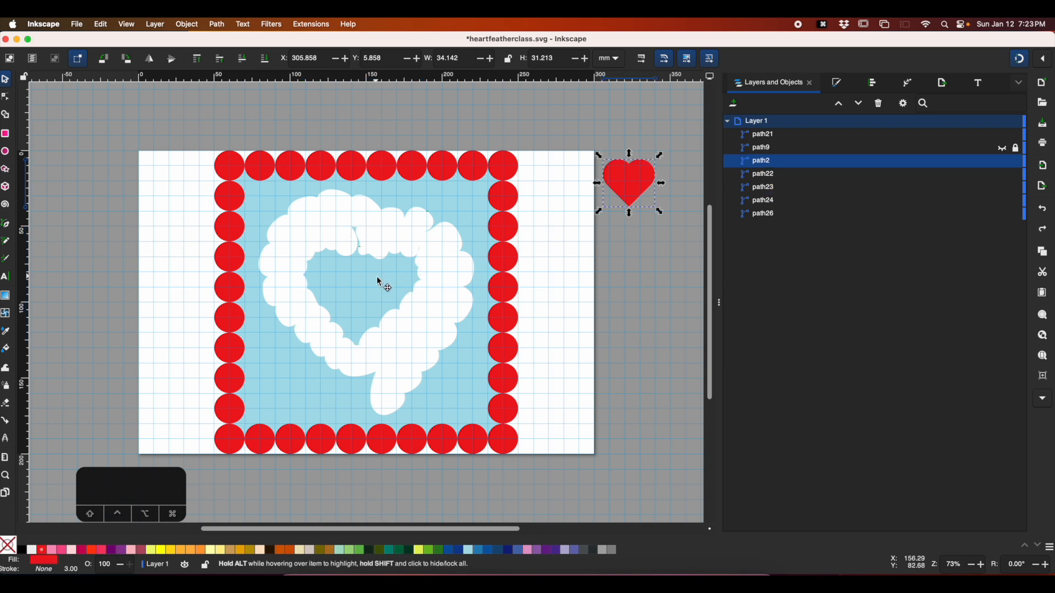
- Duplicate the small red heart beside the page and place the copy straight above it at Y about -34.1 mm
click(377, 276)
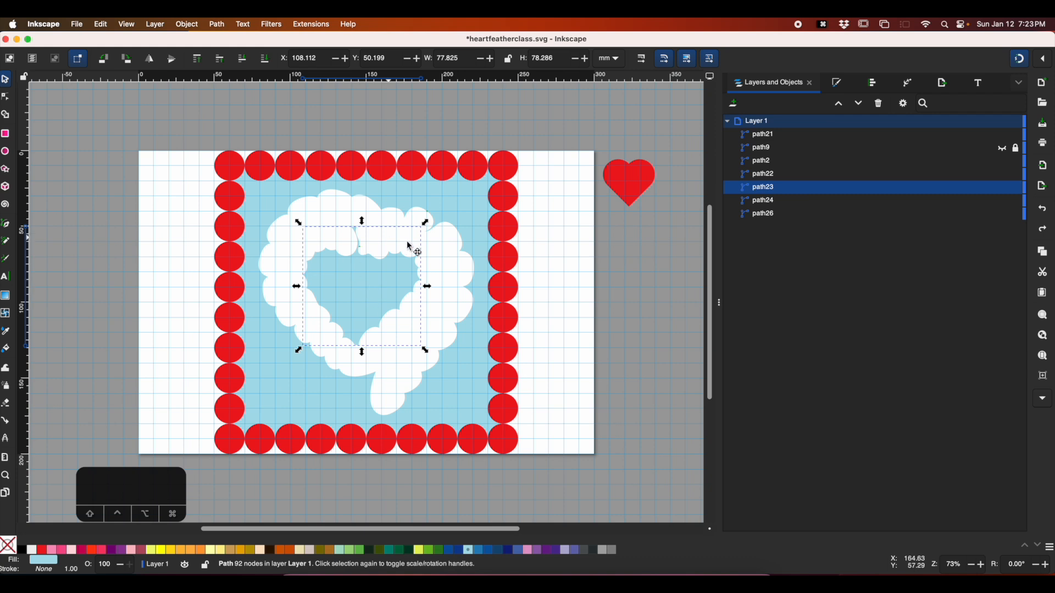
click(623, 190)
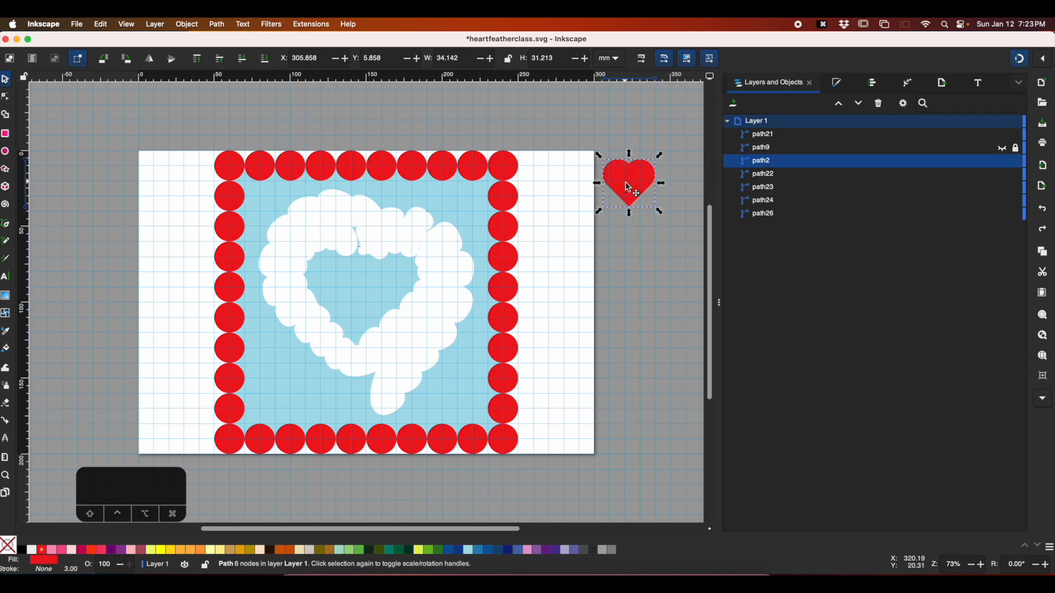
key(alt)
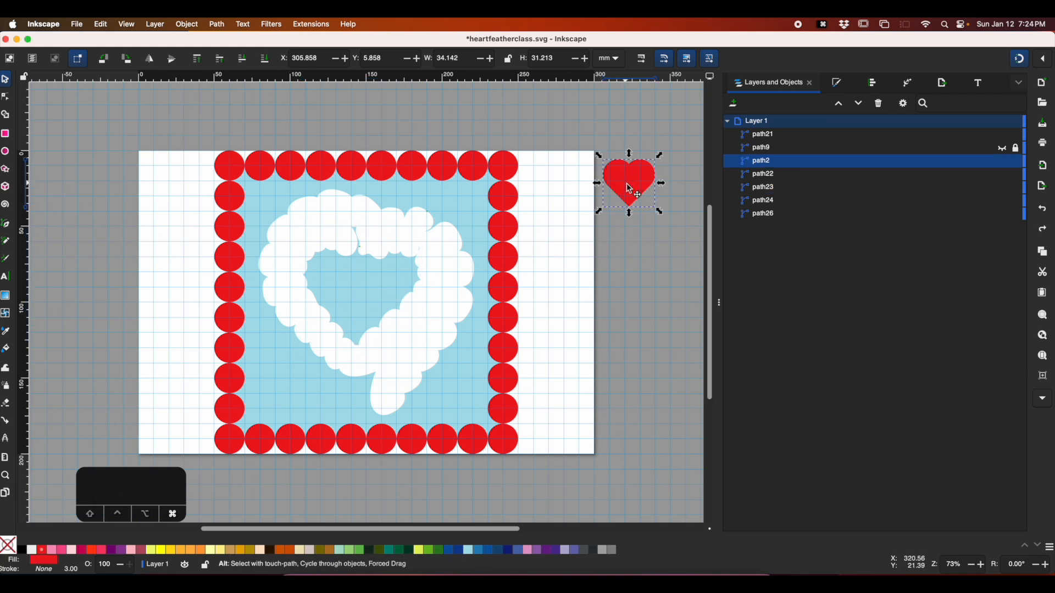
key(ctrl+d)
drag(630, 189, 634, 145)
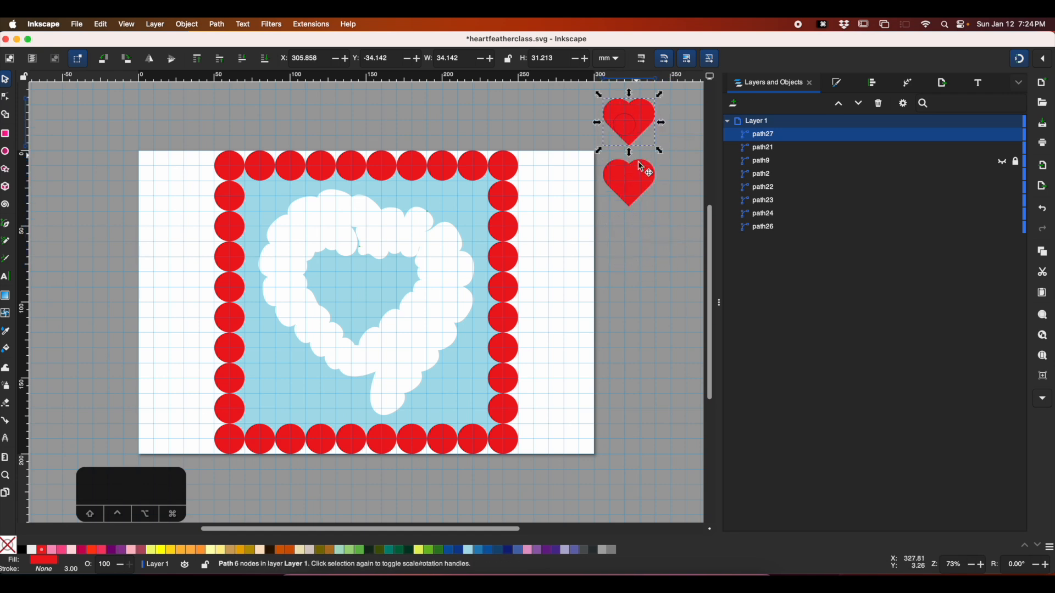
- Move the lower red heart from beside the page to the middle of the light blue inner heart
drag(631, 189, 352, 295)
click(405, 274)
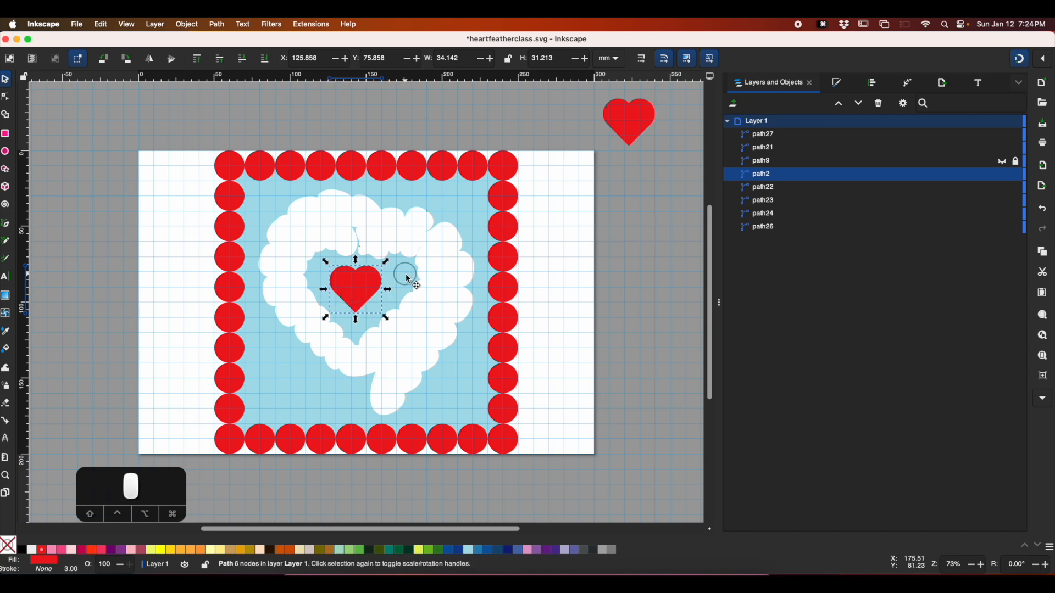
shift+click(367, 286)
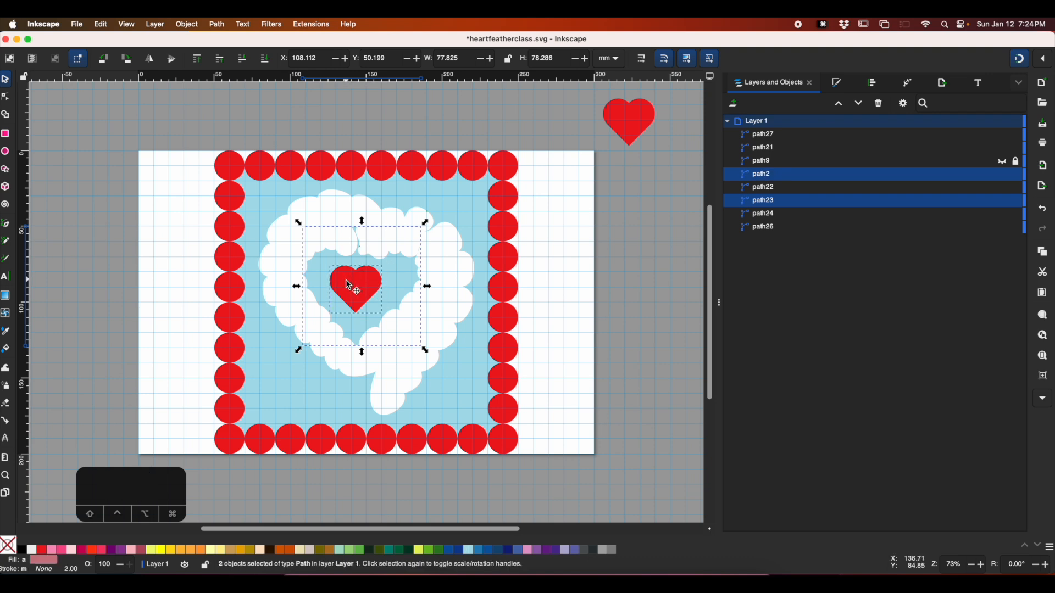
click(387, 285)
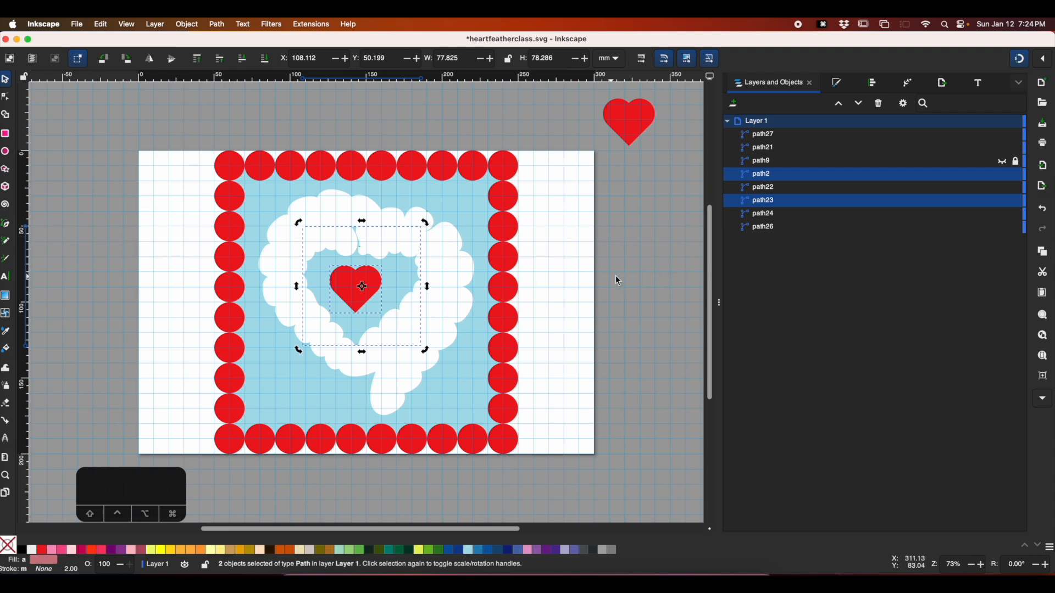
click(395, 286)
click(369, 286)
drag(366, 281, 375, 286)
- Cut the small heart out of the light blue inner heart with Exclusion, and place the spare red heart over the hole at about X 128.8, Y 77.1 mm
shift+click(406, 266)
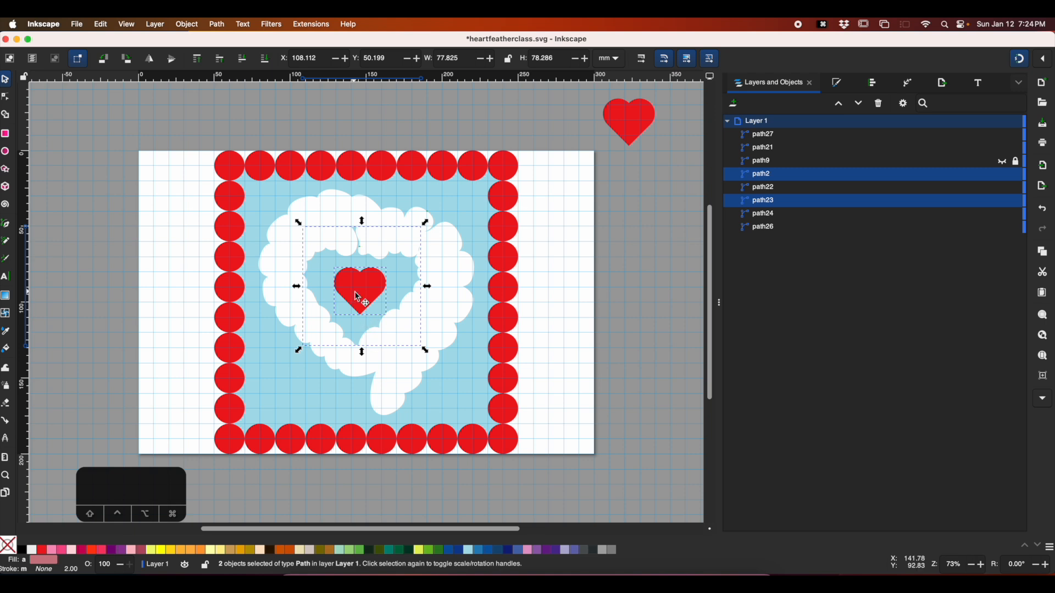
click(217, 24)
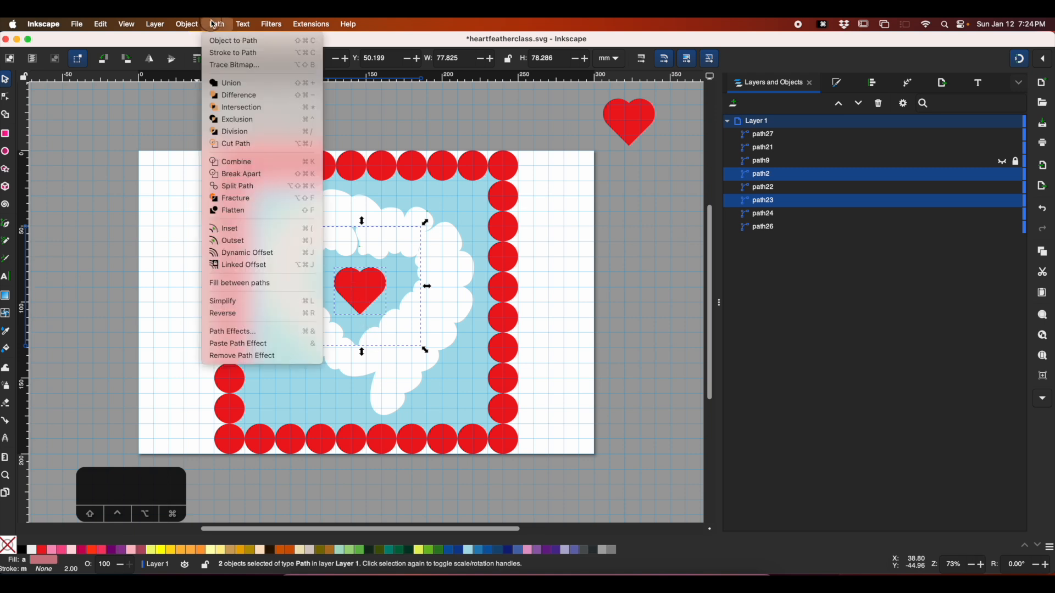
click(238, 120)
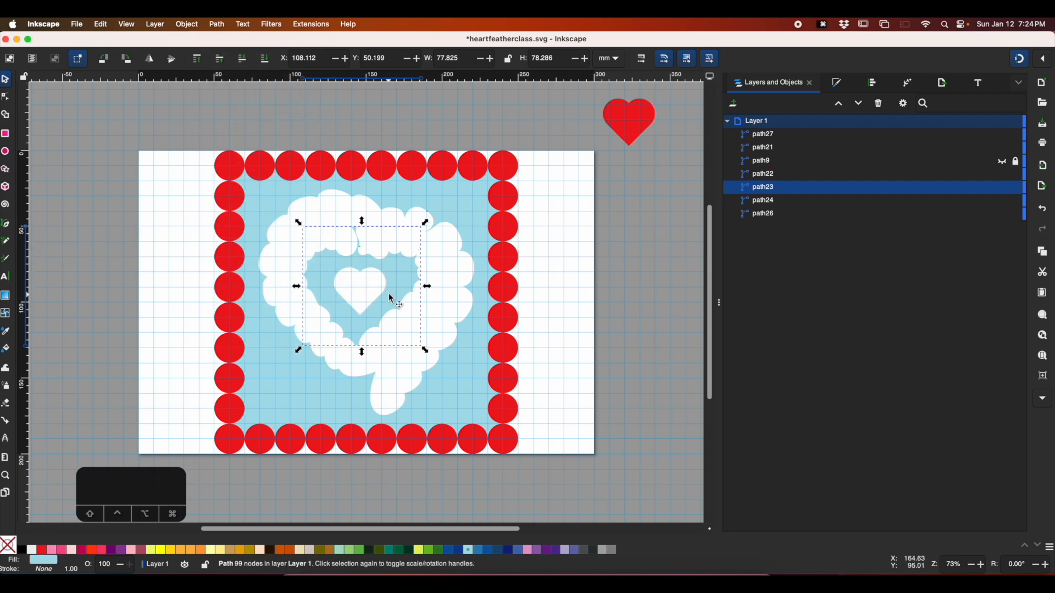
click(635, 117)
drag(634, 117, 373, 301)
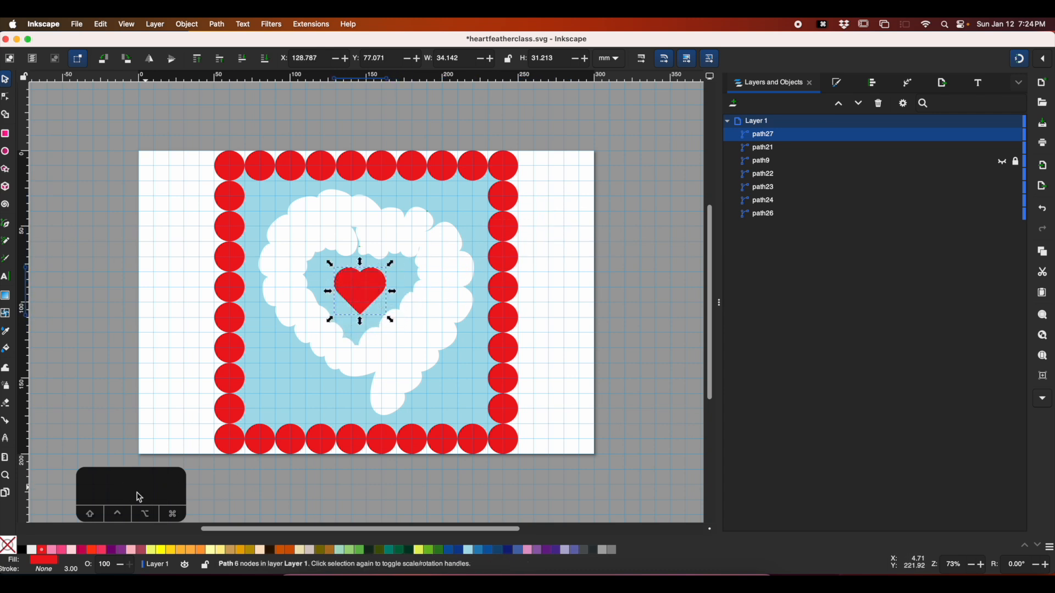
- Give the small heart and the circle border a red stroke 1 mm wide and remove their fill
shift+click(320, 445)
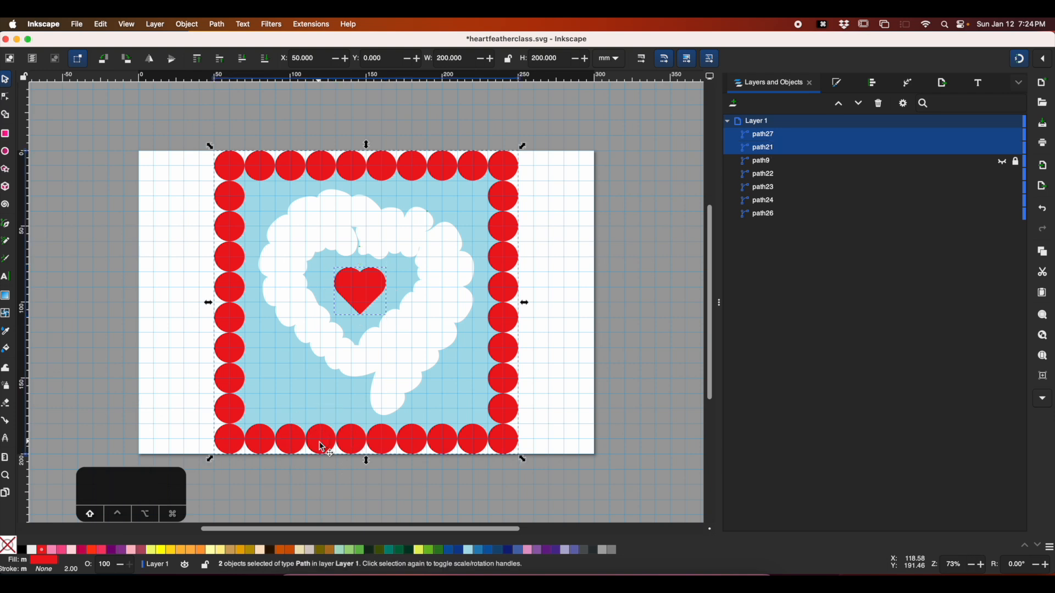
shift+click(44, 555)
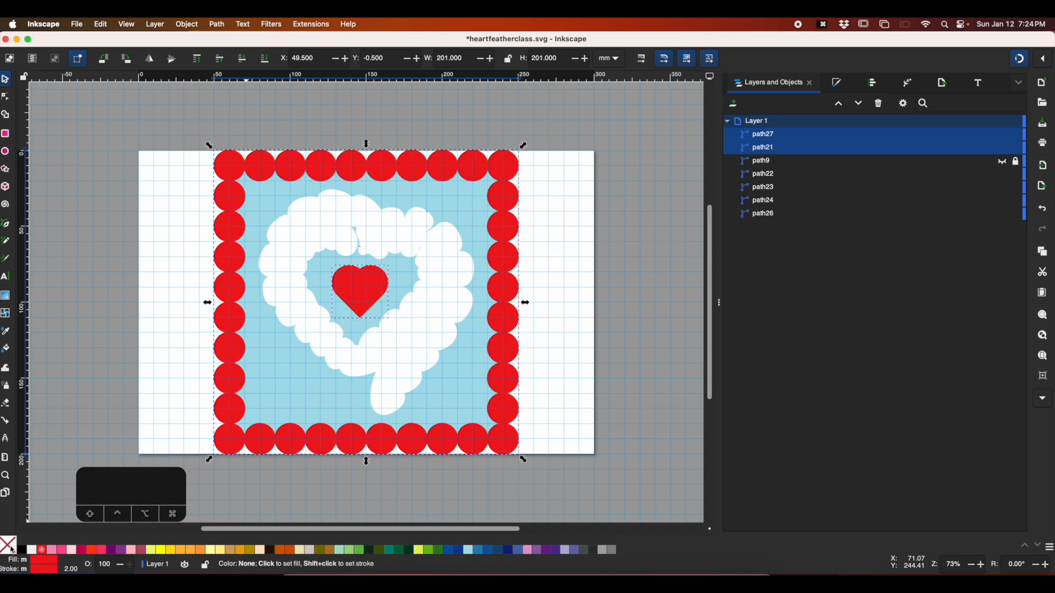
click(10, 548)
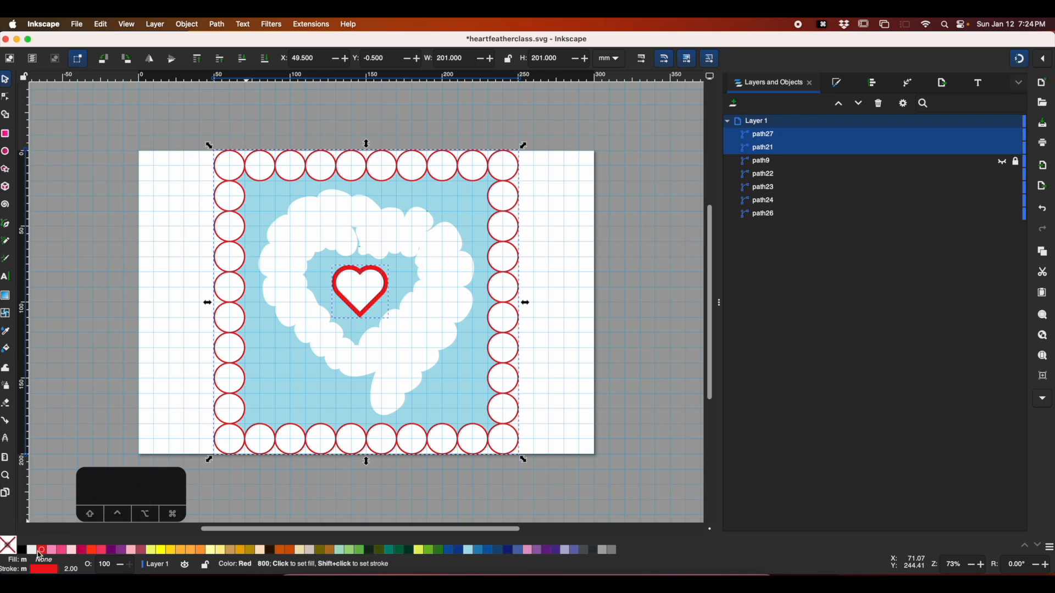
right_click(71, 572)
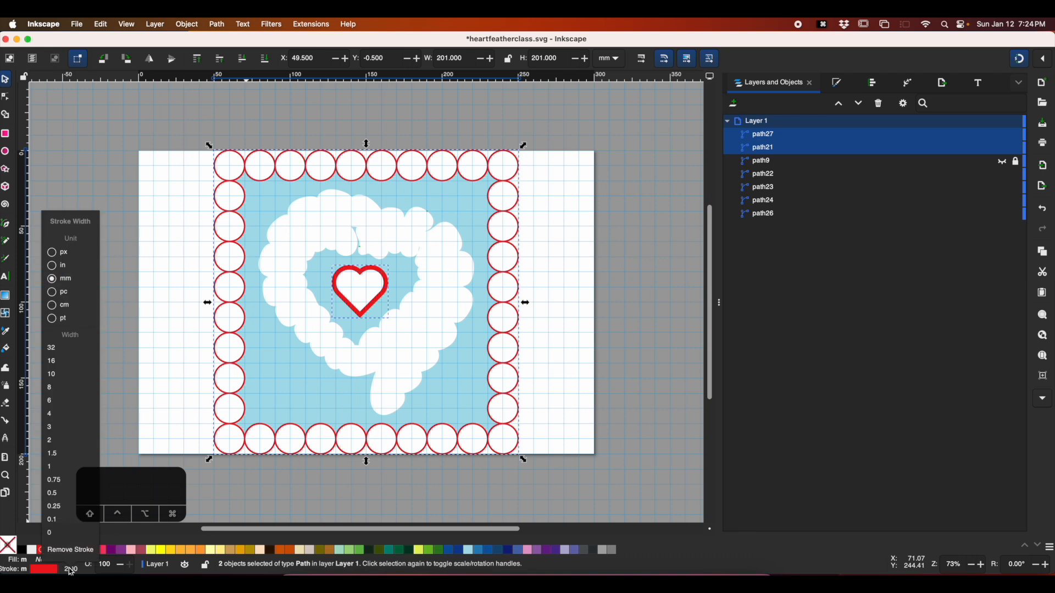
click(57, 471)
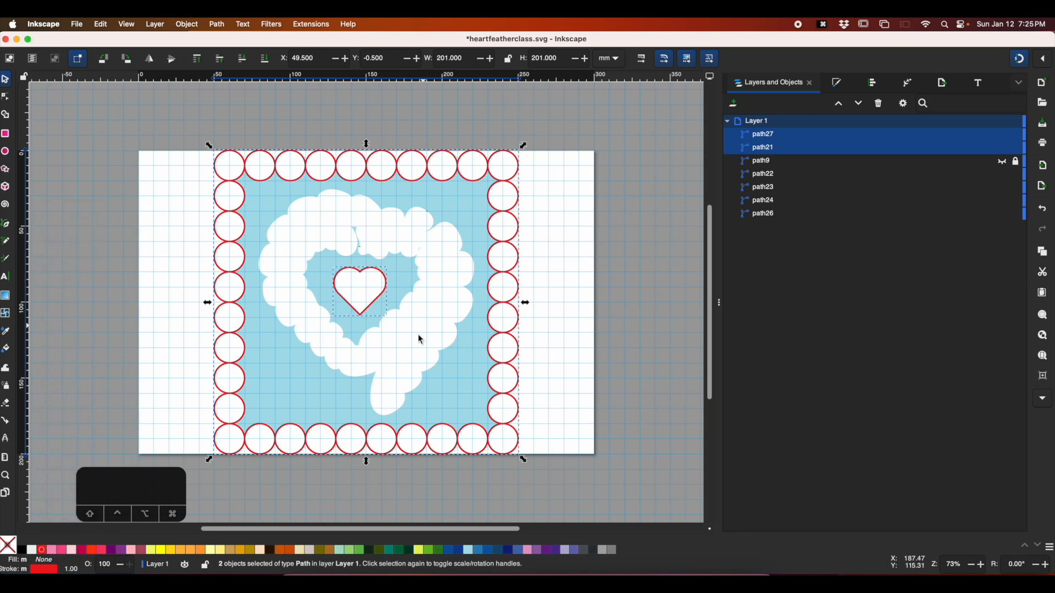
click(555, 229)
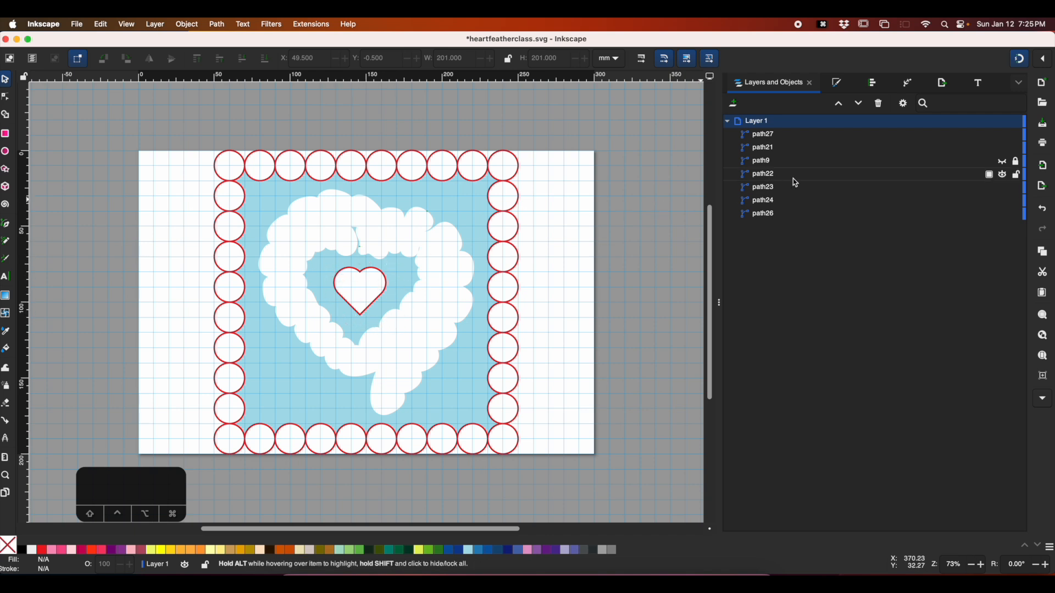
- Show and unlock the feather wreath, and set its stroke to Red 800 to match the border
click(1004, 162)
click(1018, 162)
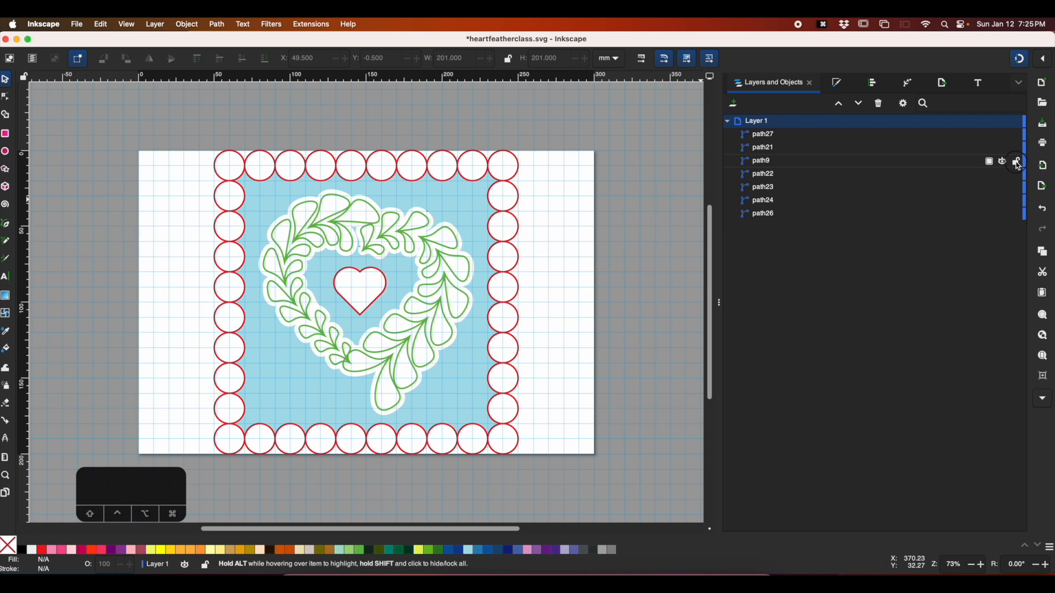
click(953, 163)
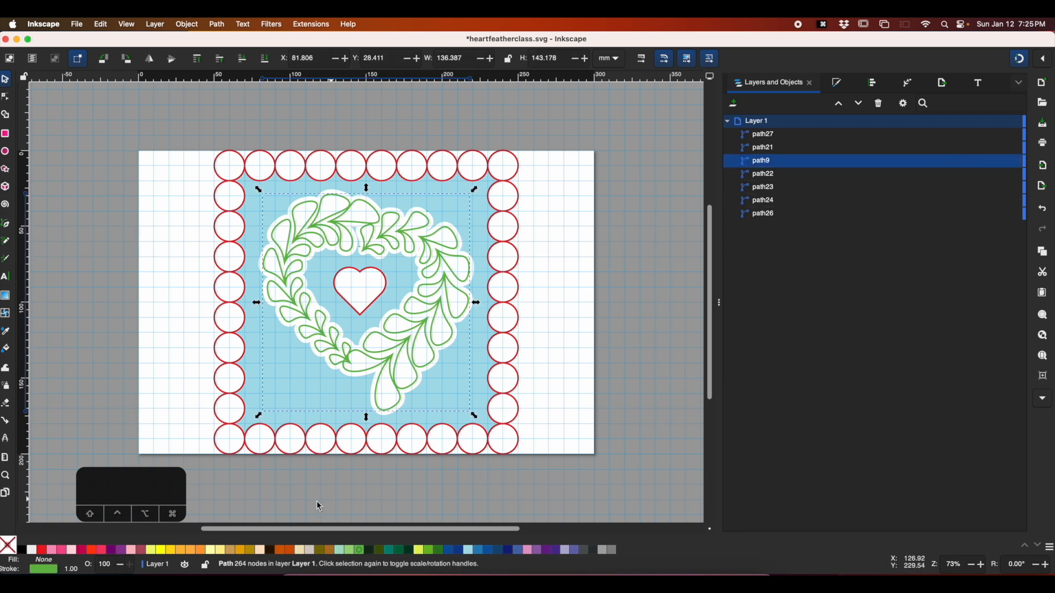
shift+click(98, 550)
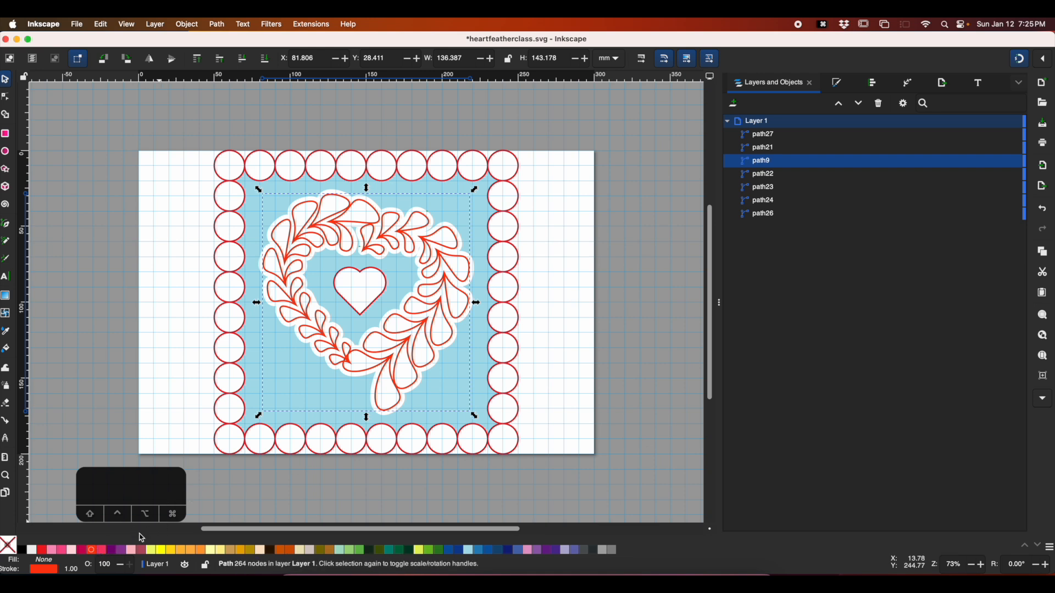
click(376, 375)
click(383, 364)
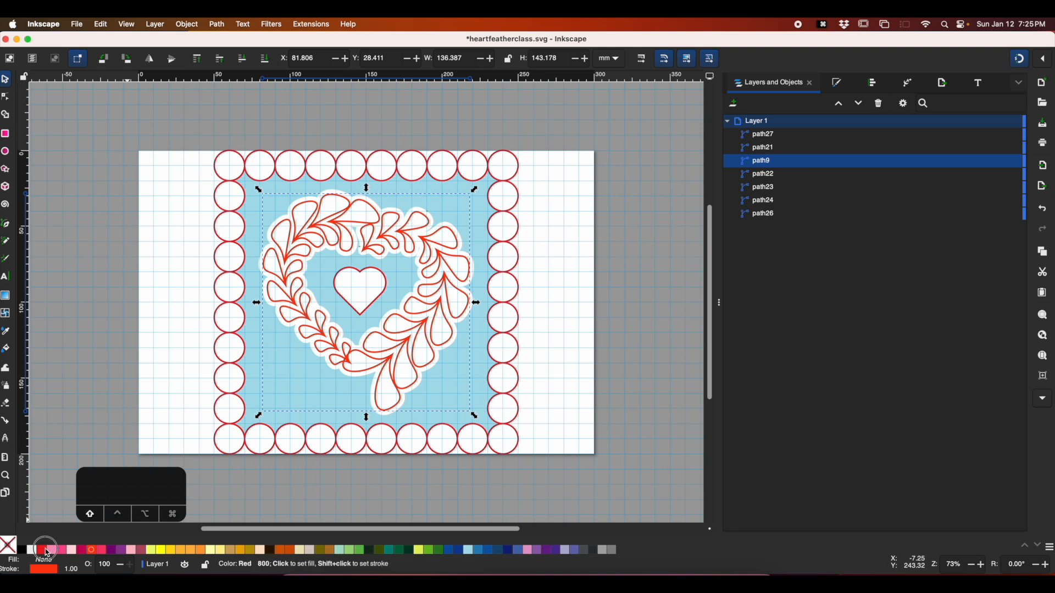
click(580, 225)
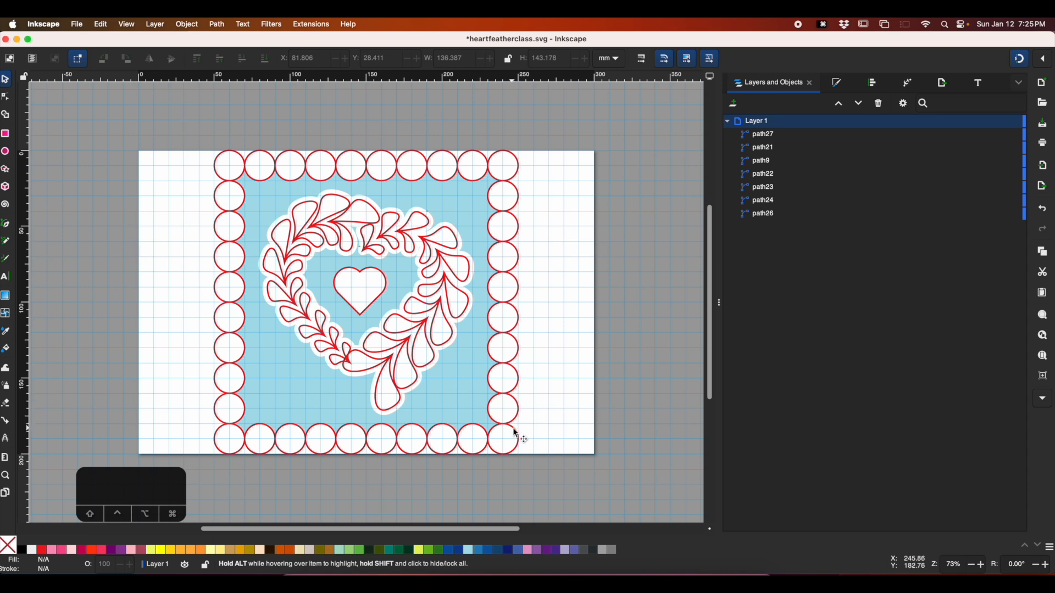
- Preview the feather wreath's stitching in Ink/Stitch Params with jump stitches marked, and leave without applying anything
click(418, 364)
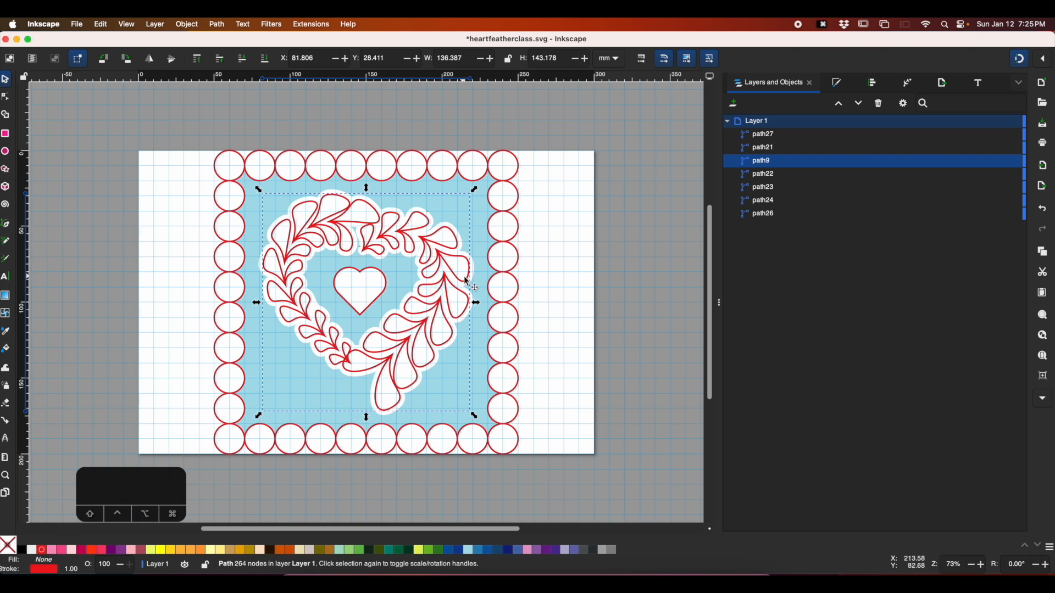
key(shift+super+p)
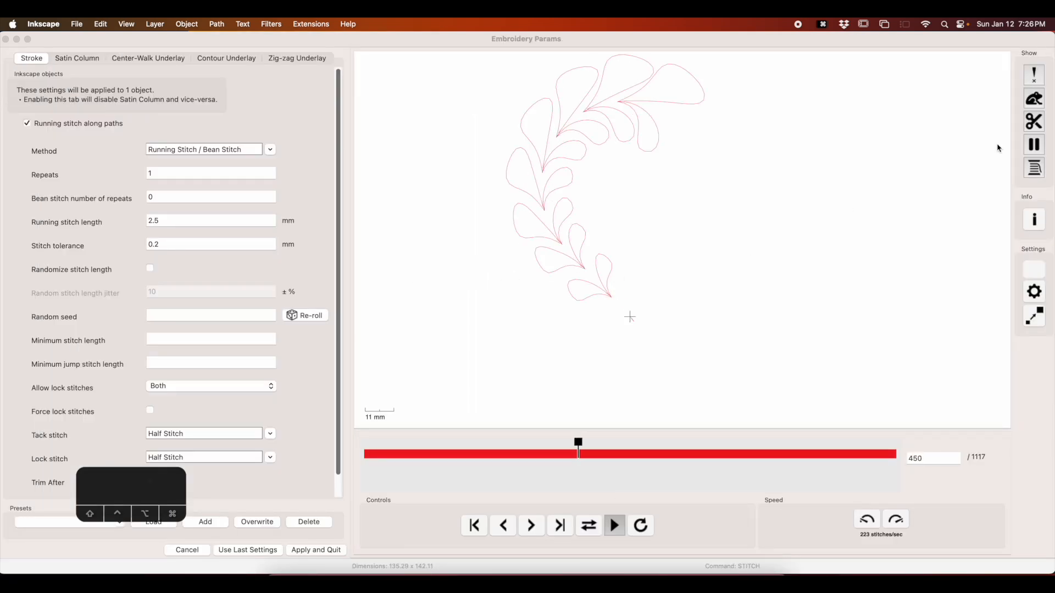
click(1037, 100)
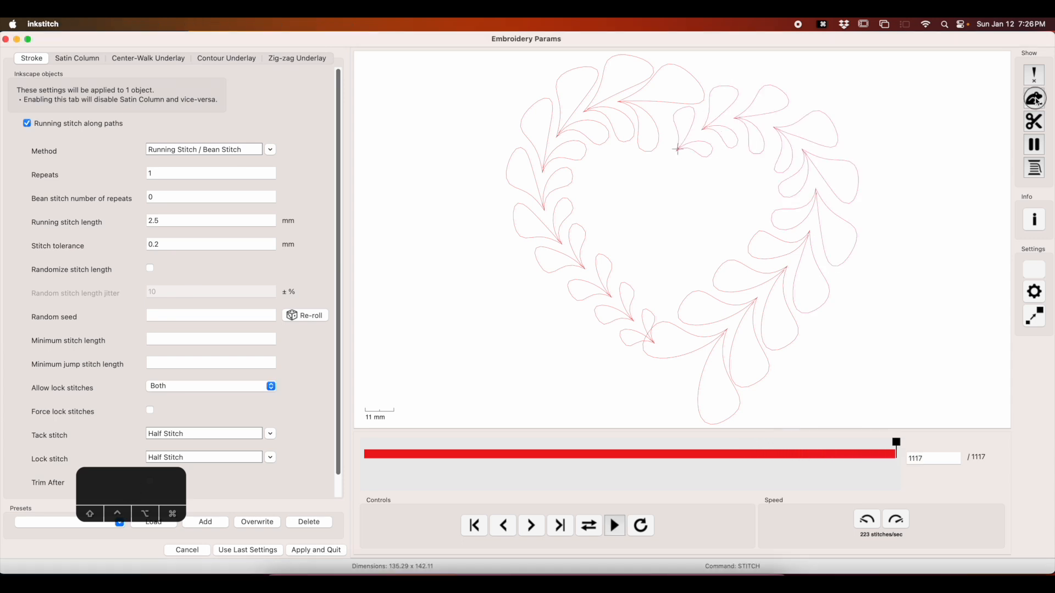
click(1037, 101)
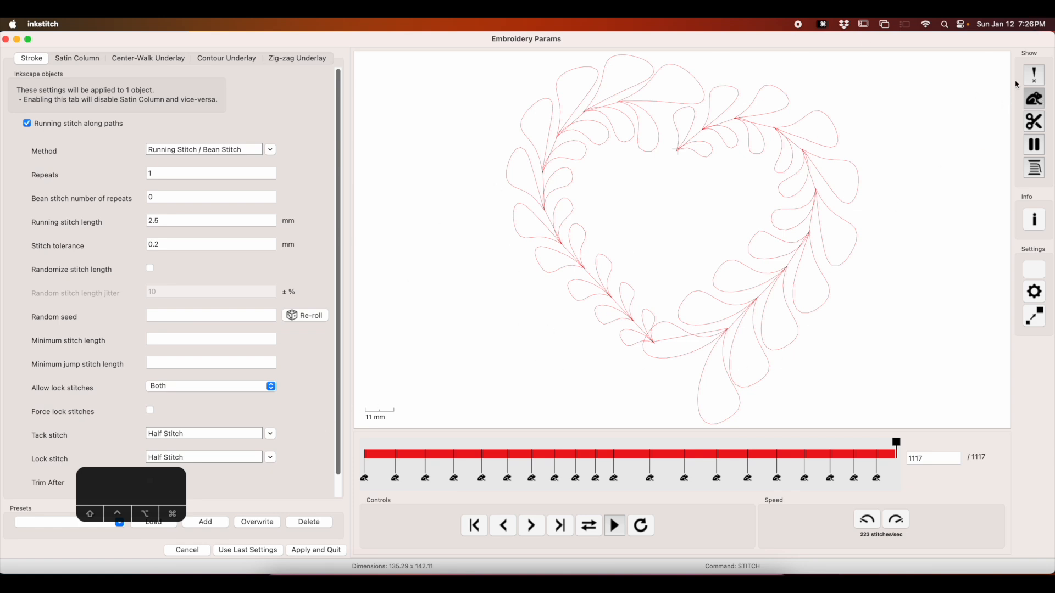
click(203, 553)
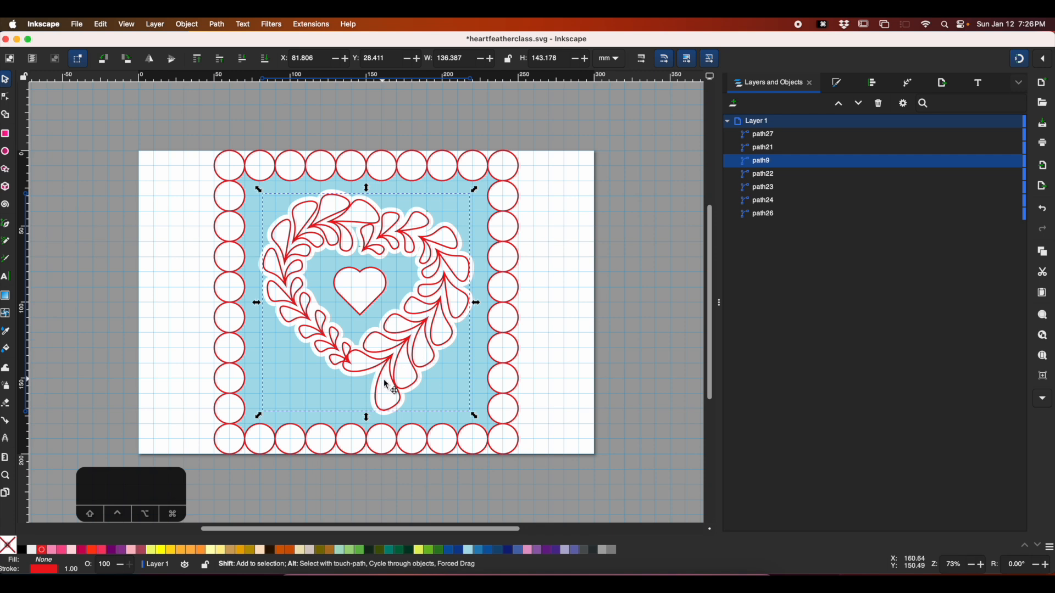
- Run Ink/Stitch Auto-Route Running Stitch on the feather wreath with Add nodes at intersections enabled
click(311, 25)
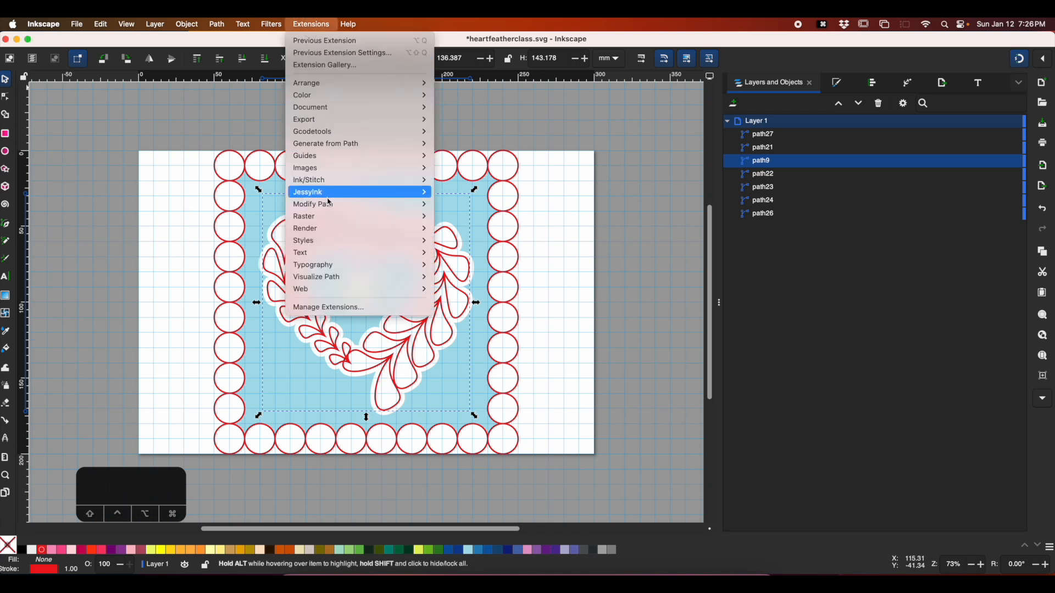
mouse_move(336, 181)
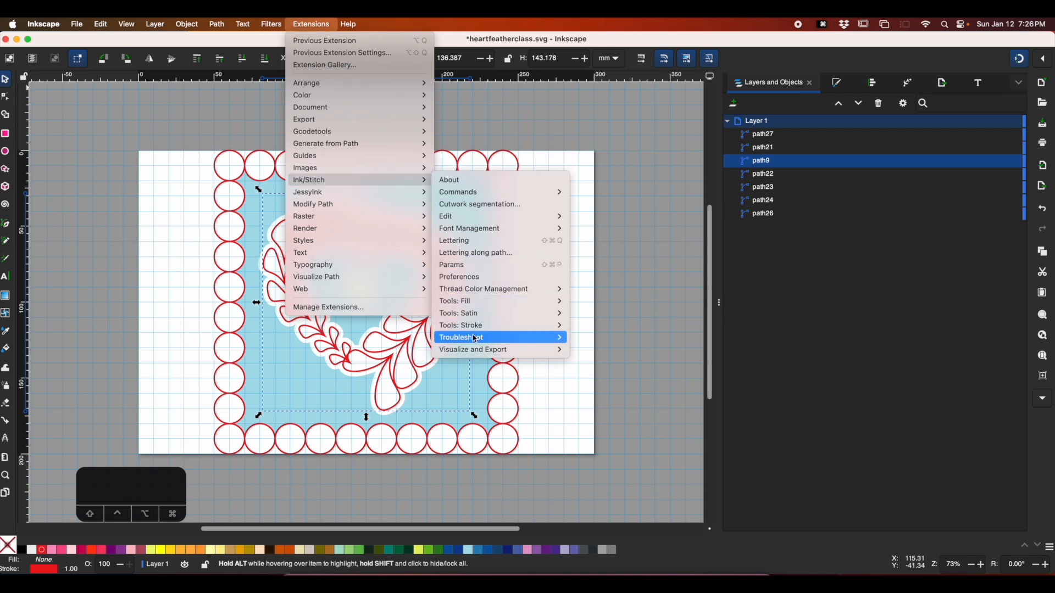
mouse_move(477, 326)
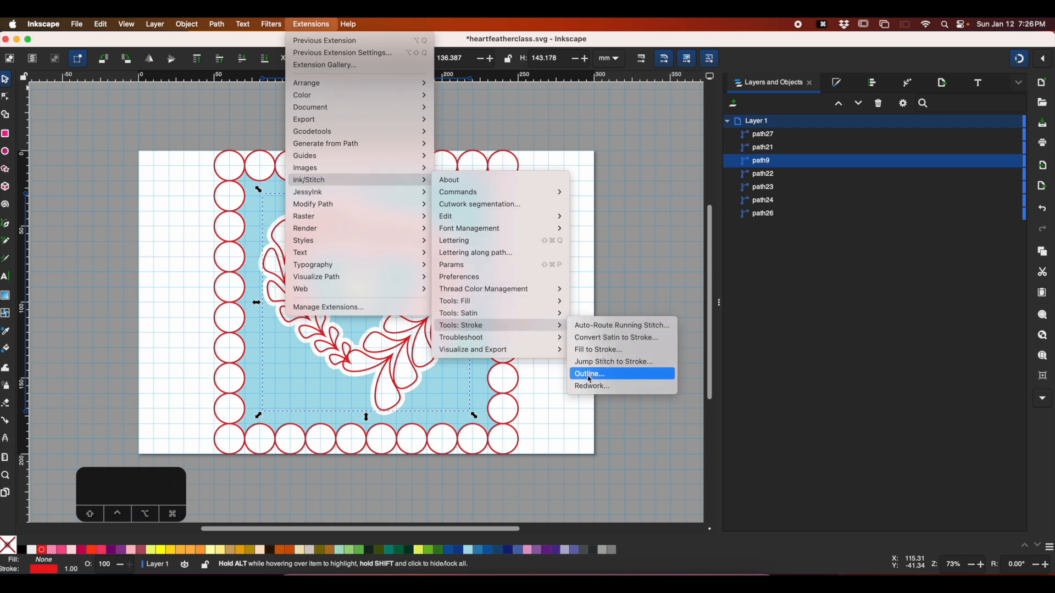
click(608, 326)
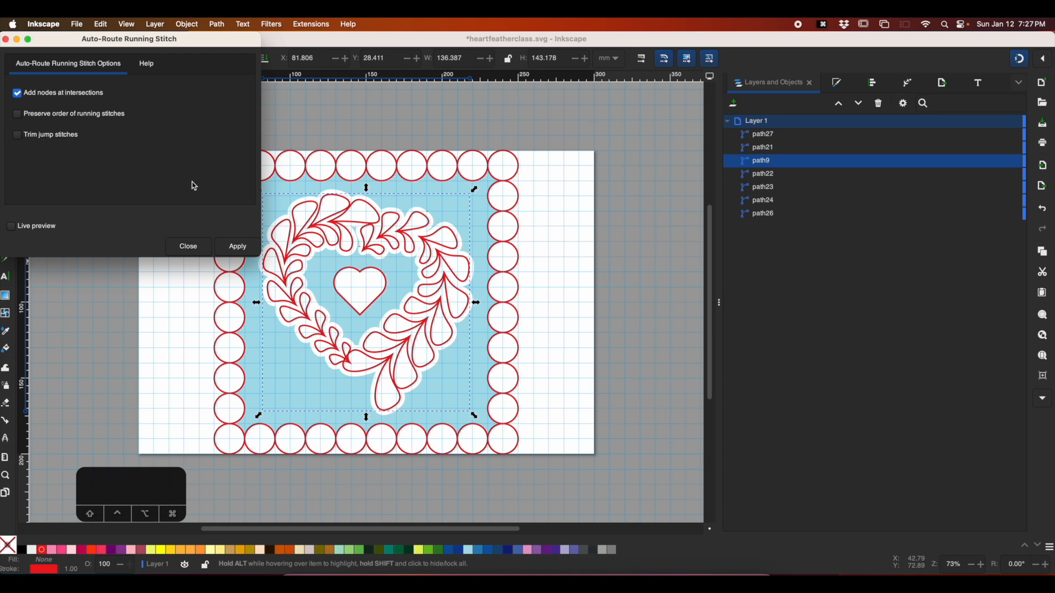
click(233, 254)
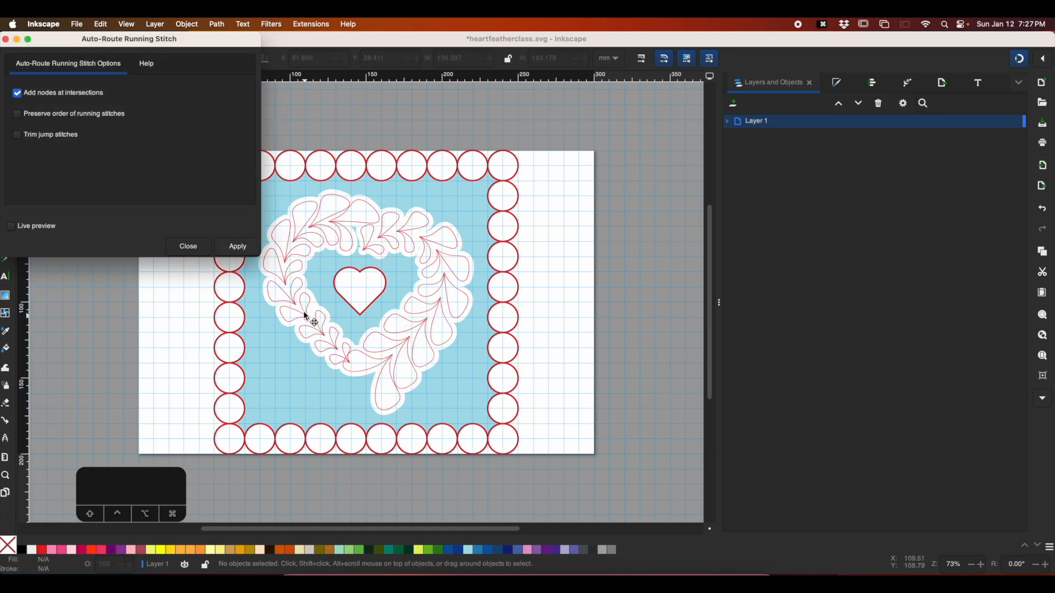
click(188, 246)
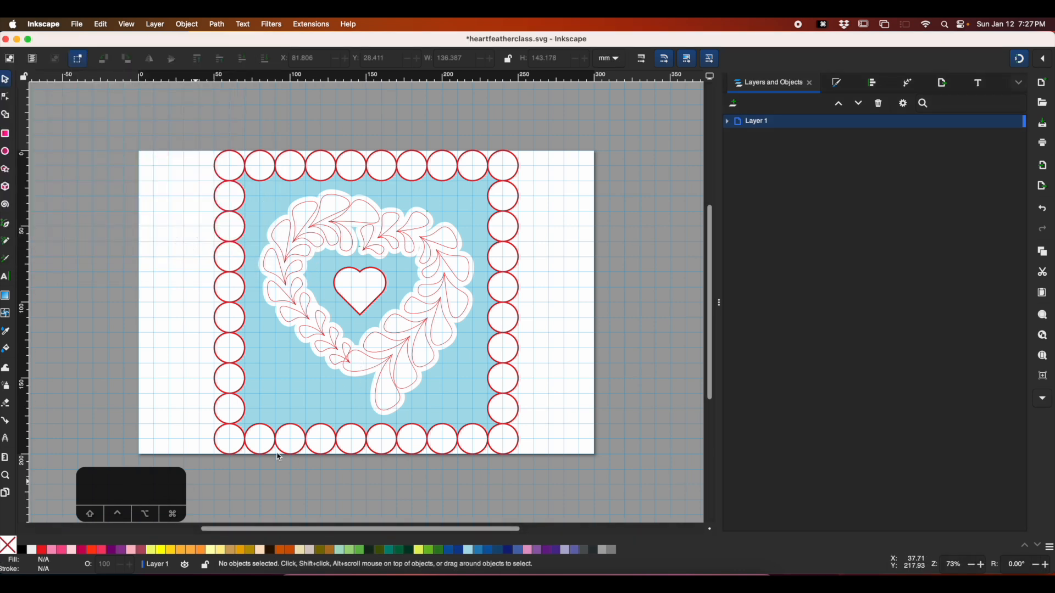
- Preview the auto-routed wreath group in Ink/Stitch Params at a faster simulation speed and check it for jump stitches
click(372, 360)
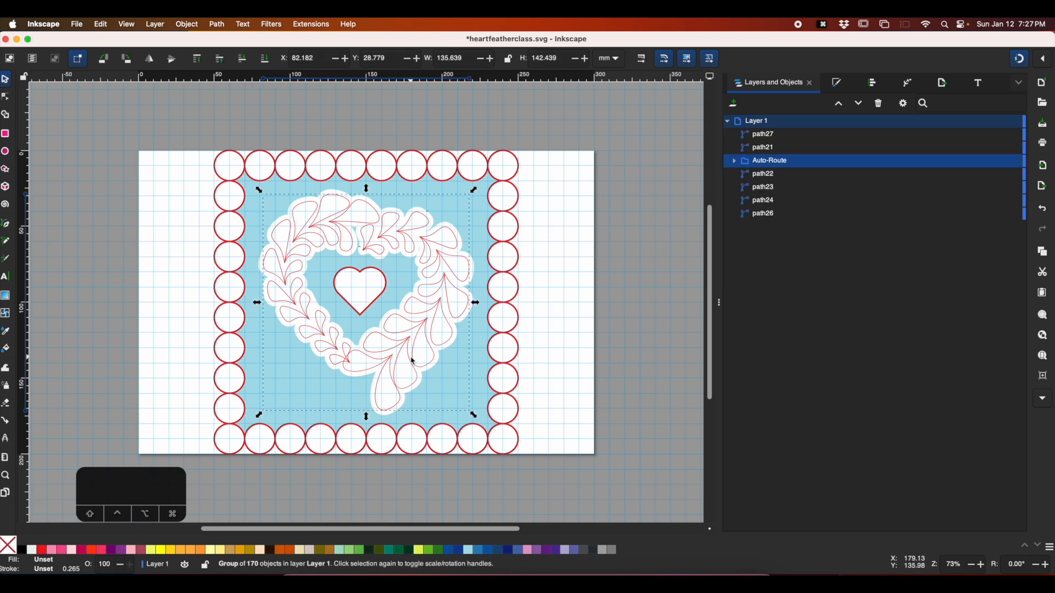
key(shift)
key(shift+super+p)
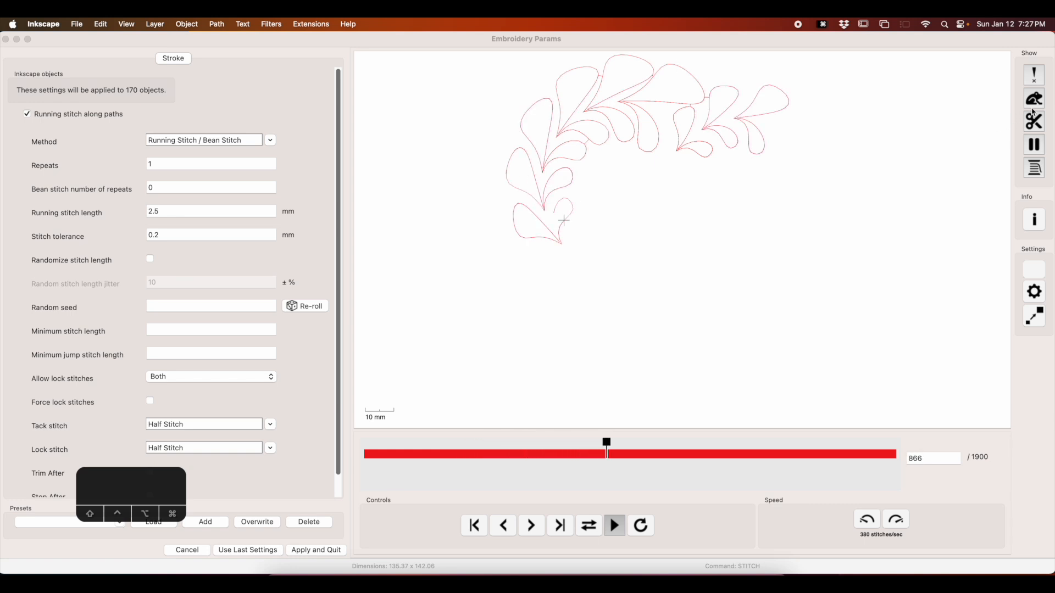
click(897, 528)
click(898, 528)
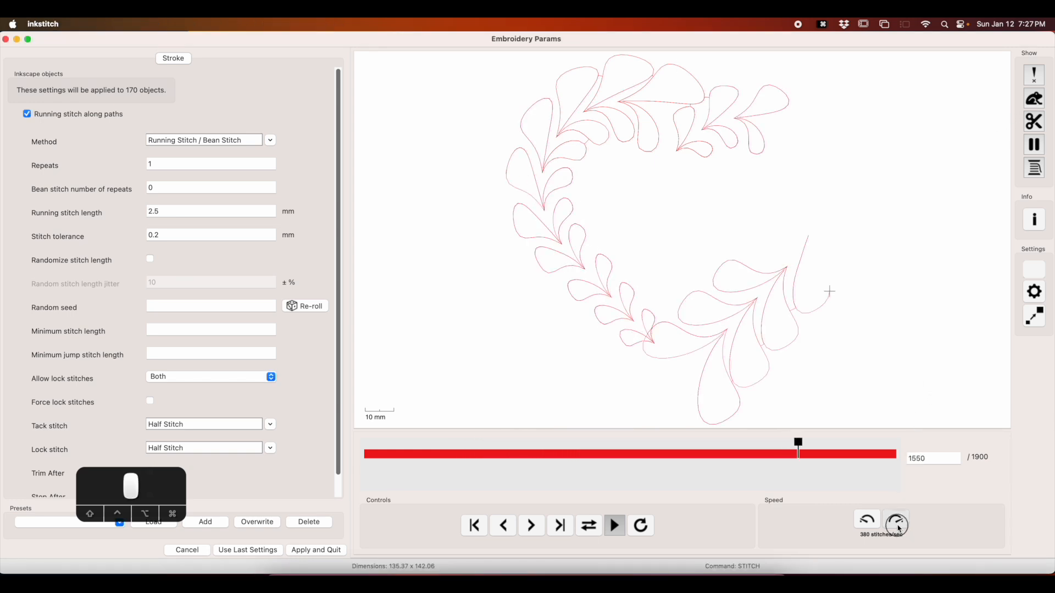
click(1034, 101)
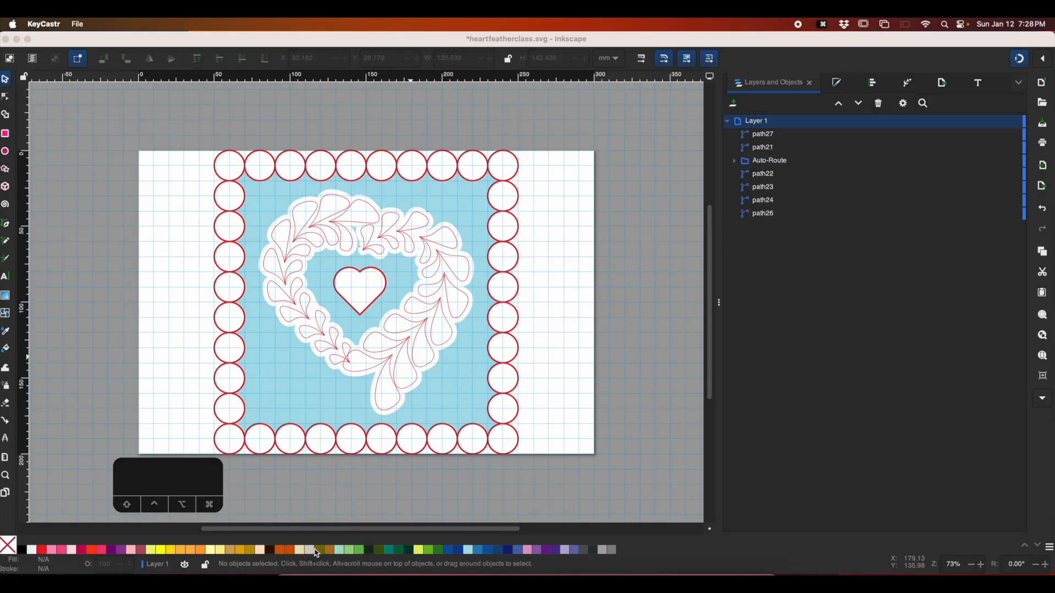
- Run Ink/Stitch Auto-Route Running Stitch on the circle border with Add nodes at intersections enabled, and save the document
click(518, 297)
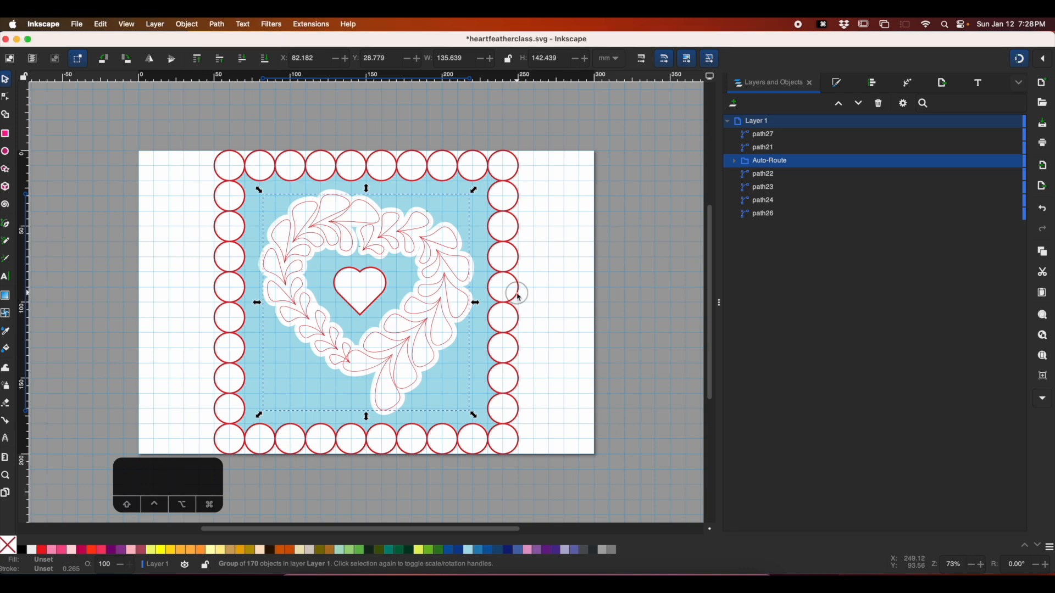
click(521, 167)
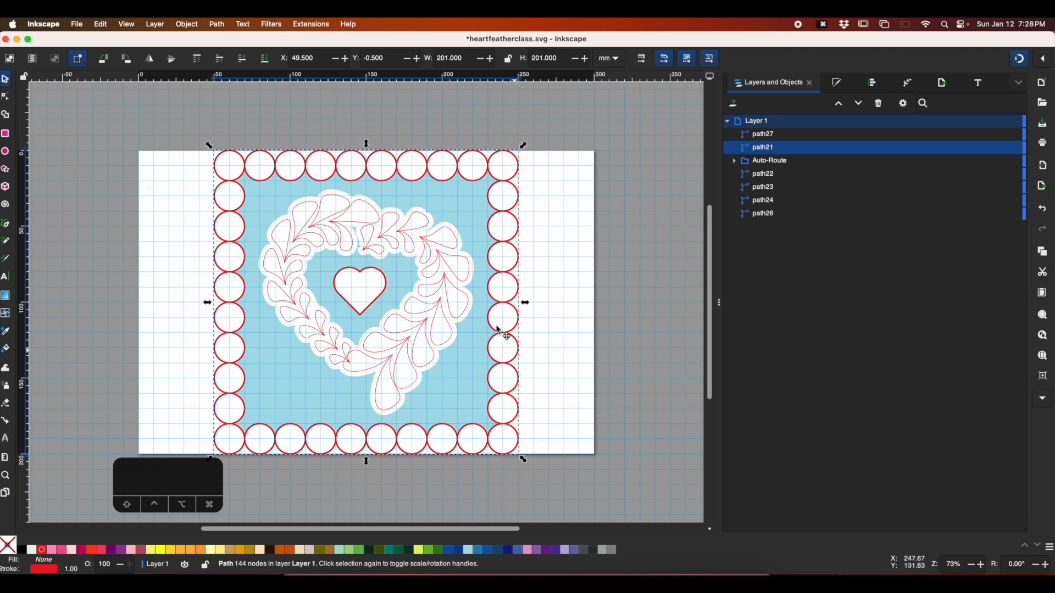
click(306, 25)
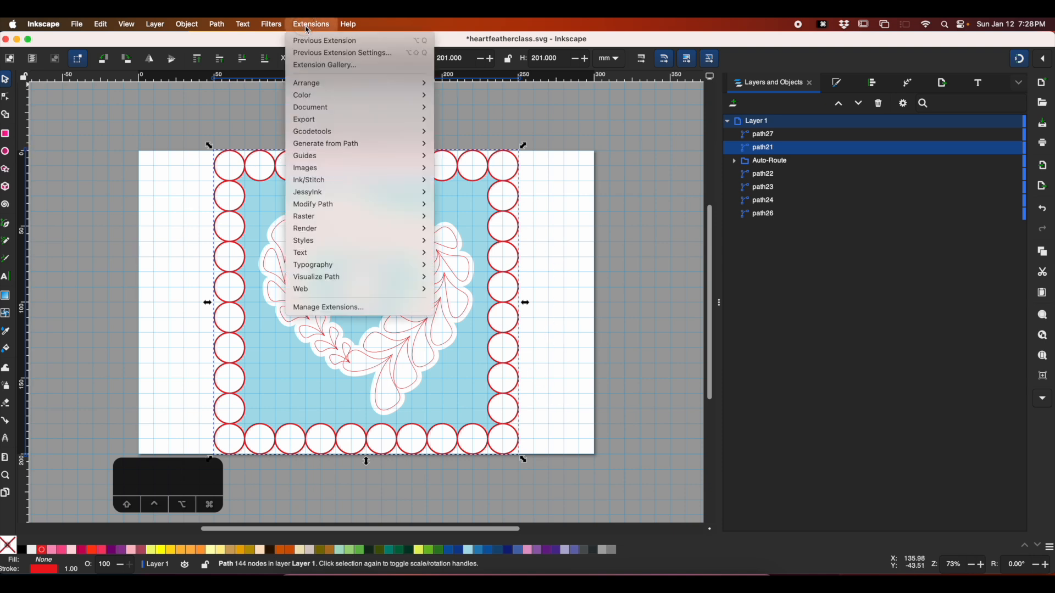
mouse_move(348, 170)
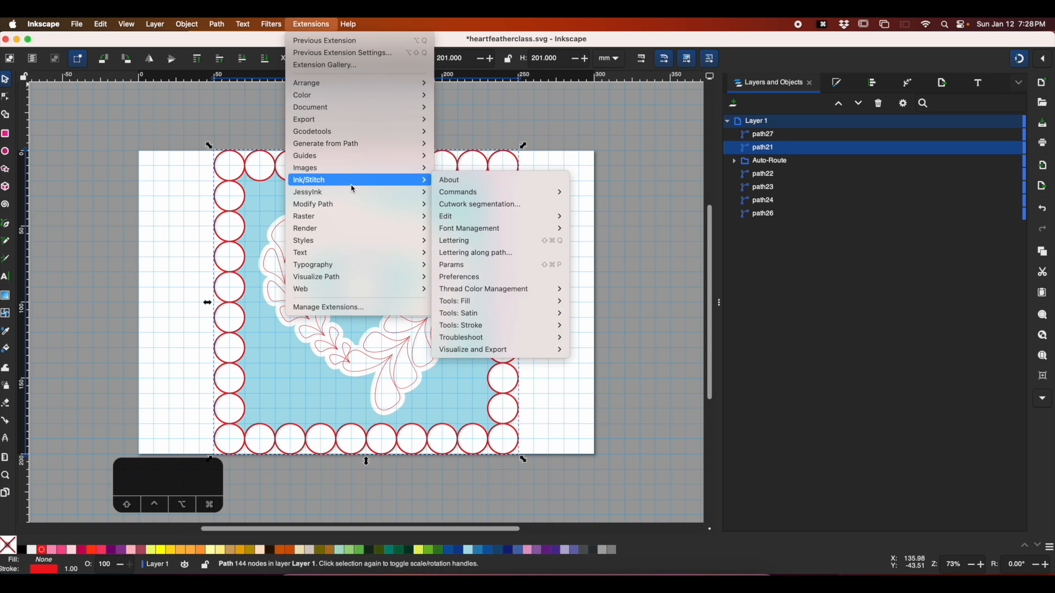
mouse_move(497, 326)
click(612, 328)
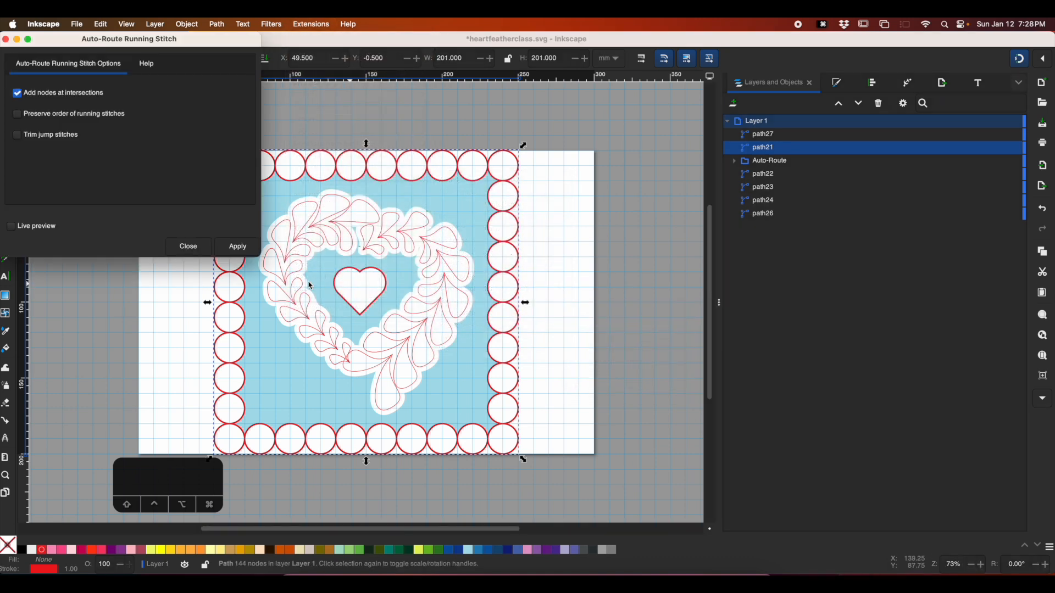
click(238, 248)
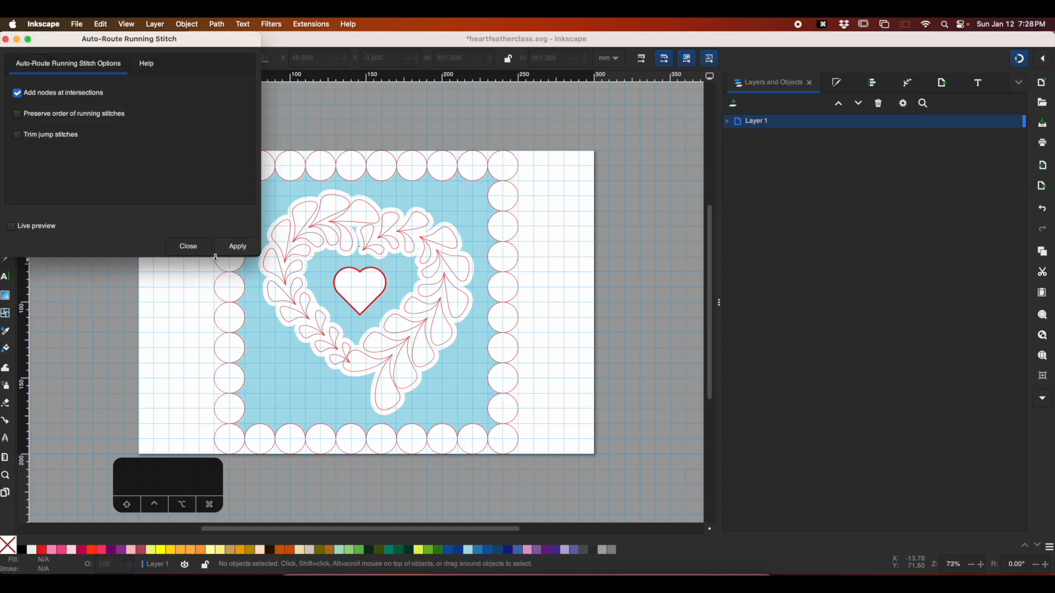
click(563, 211)
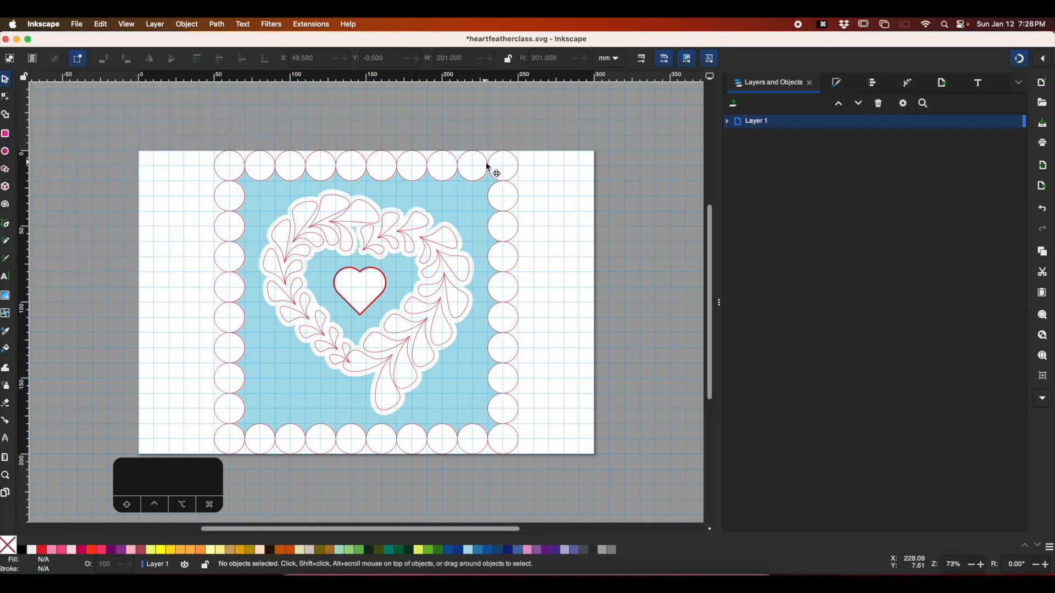
click(77, 25)
click(85, 109)
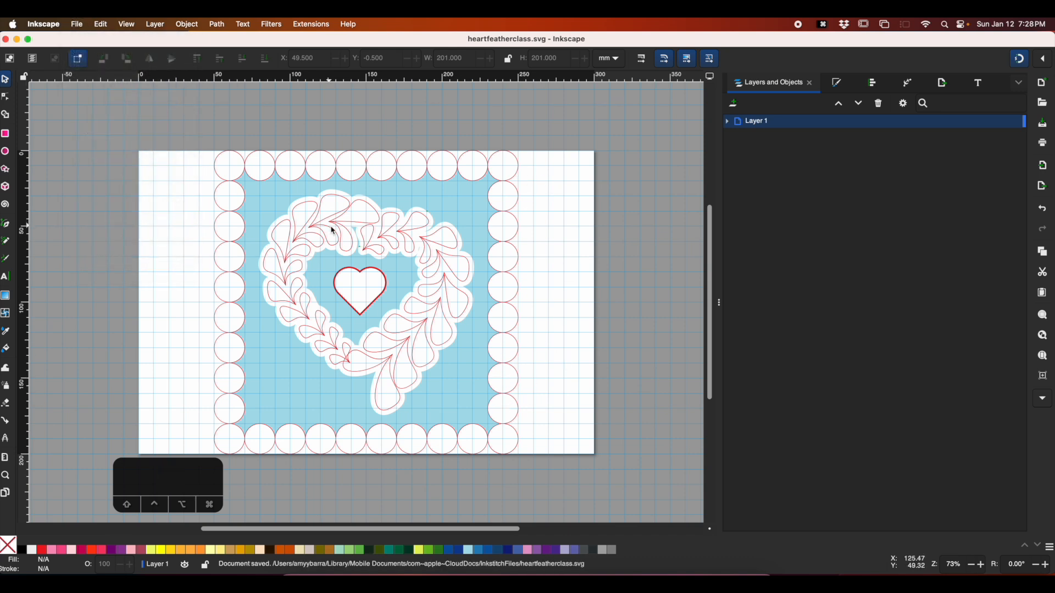
- Open Ink/Stitch Params for both blue background shapes, outside and inside the wreath, and turn off their fill underlay
click(372, 272)
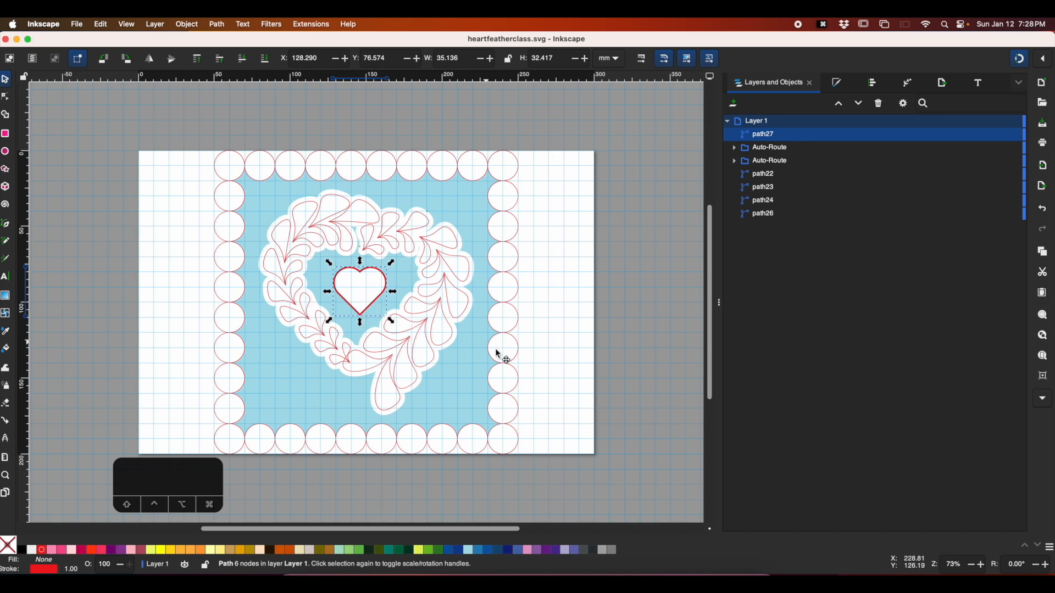
click(483, 385)
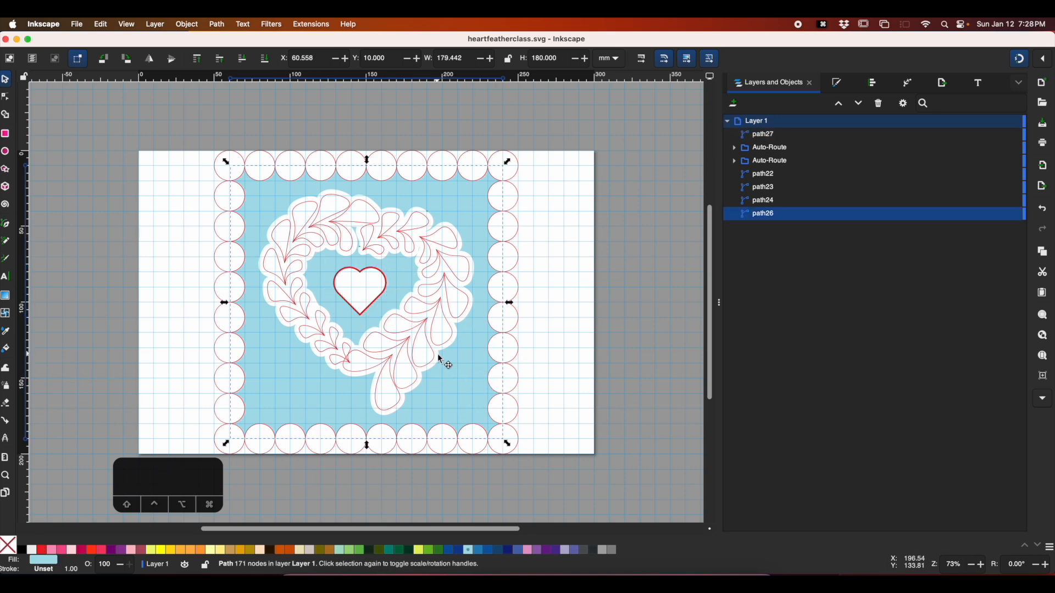
shift+click(400, 295)
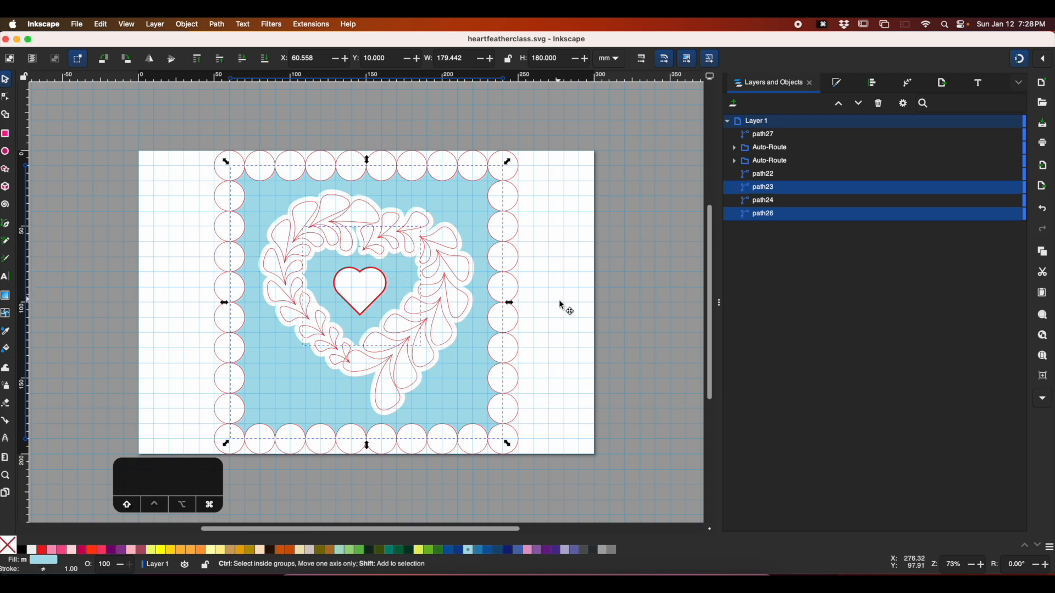
key(shift+super+p)
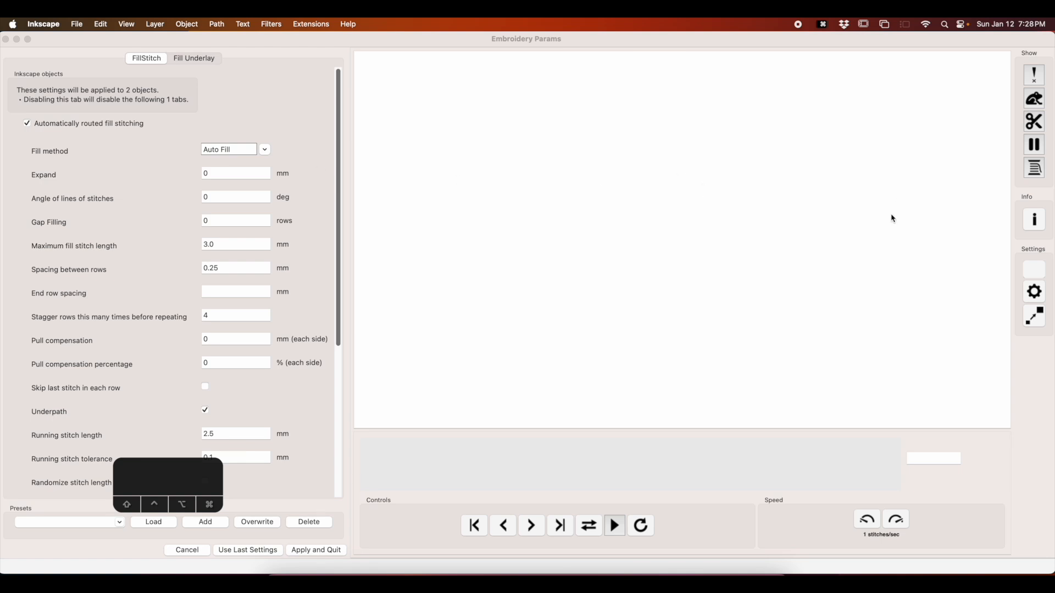
click(206, 64)
click(30, 116)
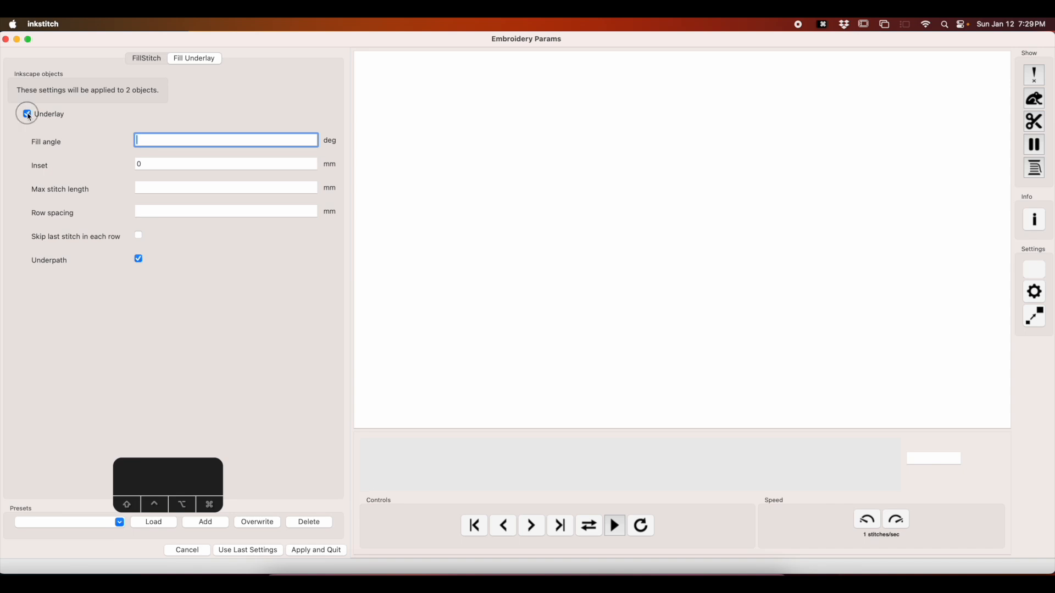
click(147, 59)
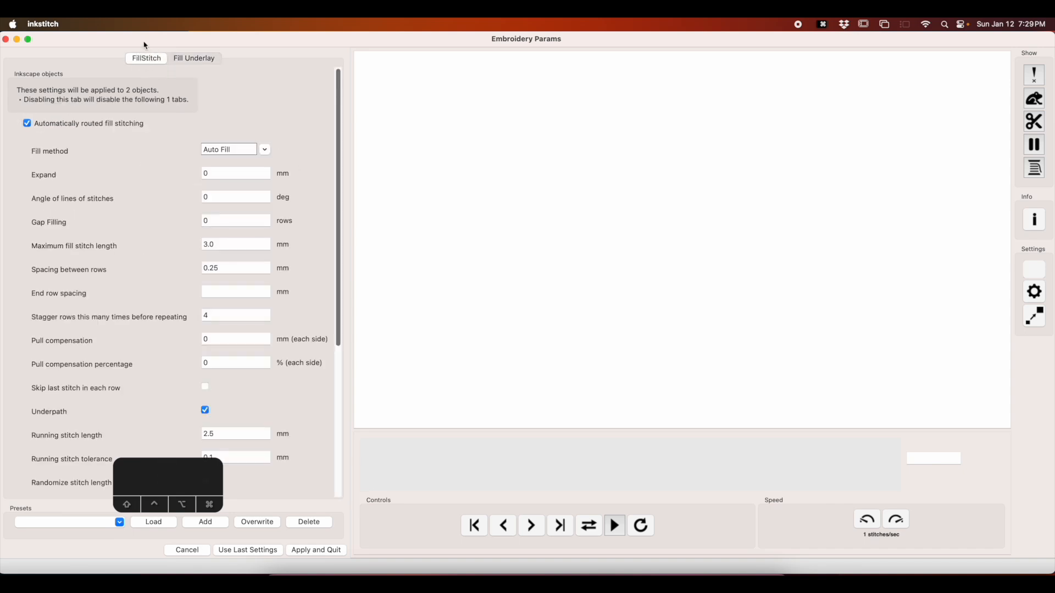
click(195, 57)
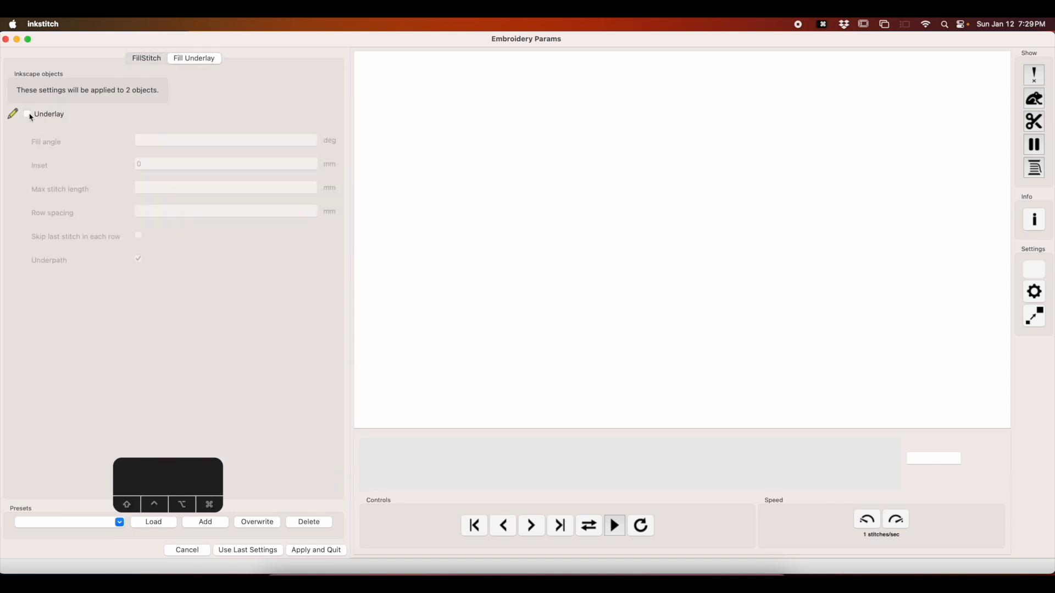
click(28, 114)
click(144, 58)
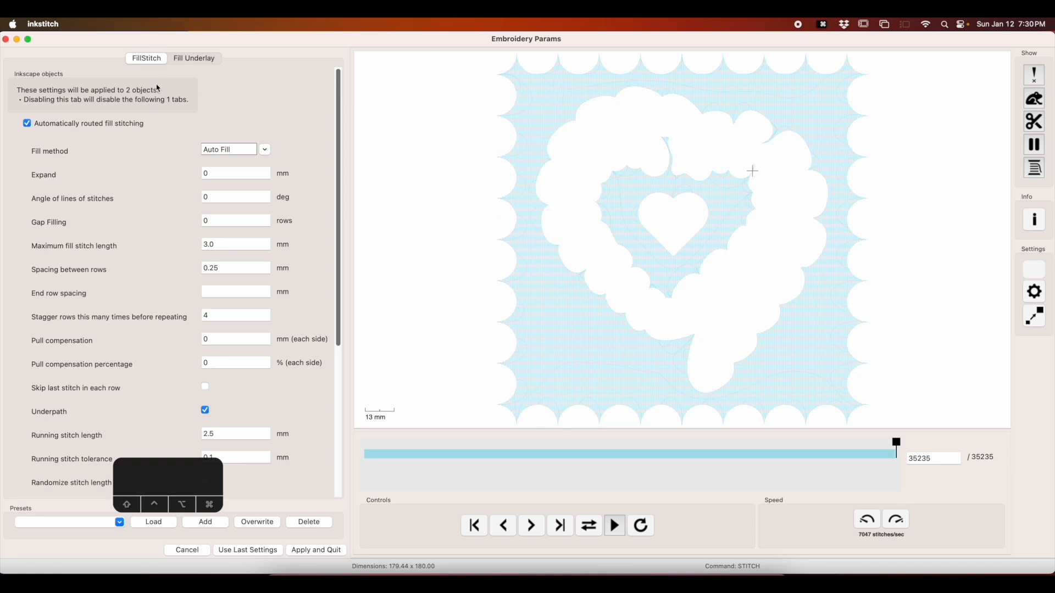
click(197, 59)
click(27, 116)
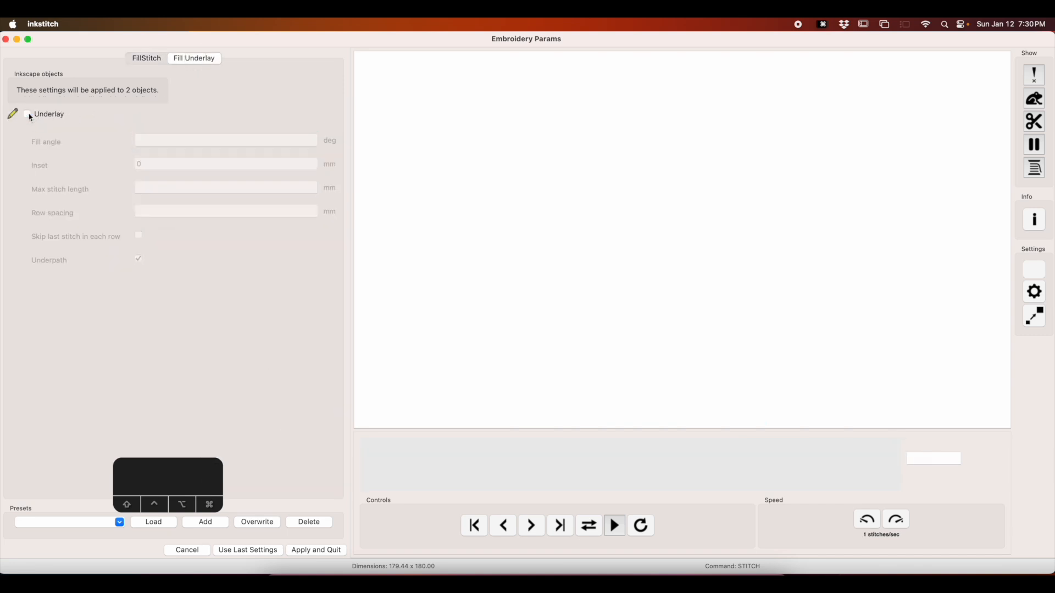
click(152, 59)
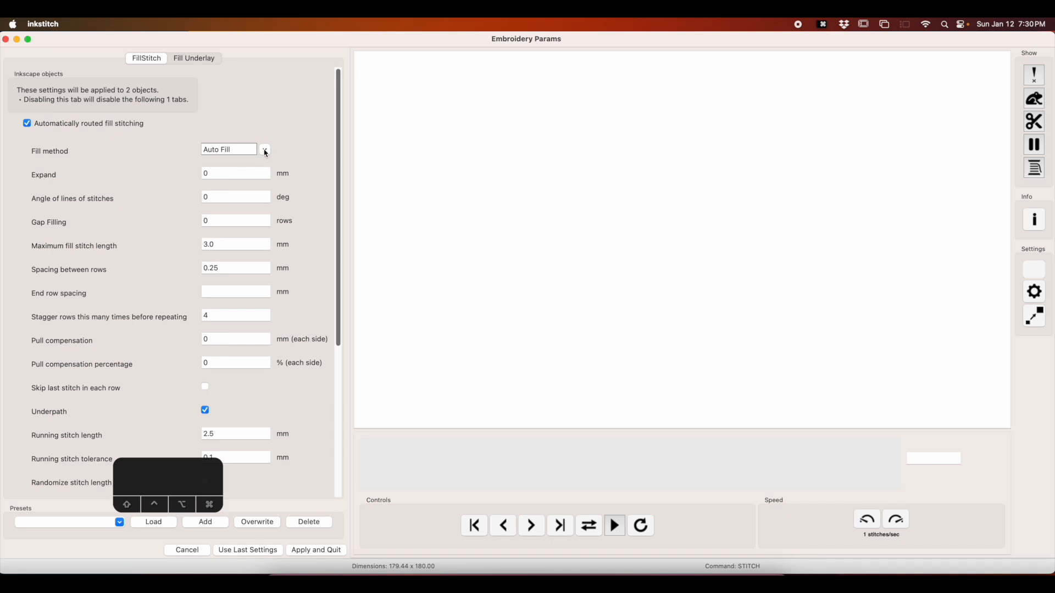
- Try Meander Fill on both background shapes with the meander pattern scale at 80%, and leave Params without applying
click(267, 154)
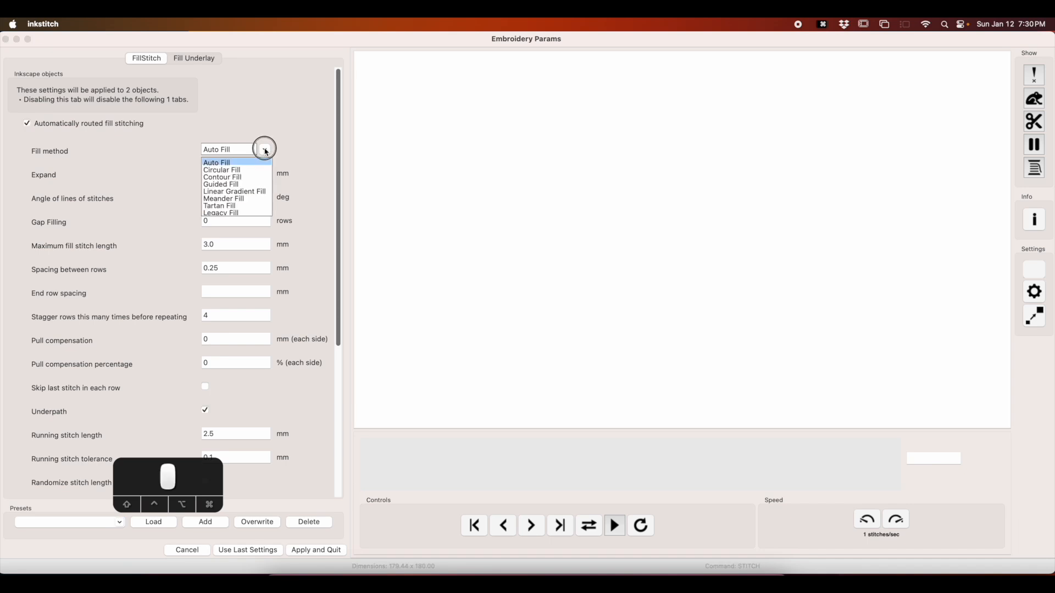
click(228, 200)
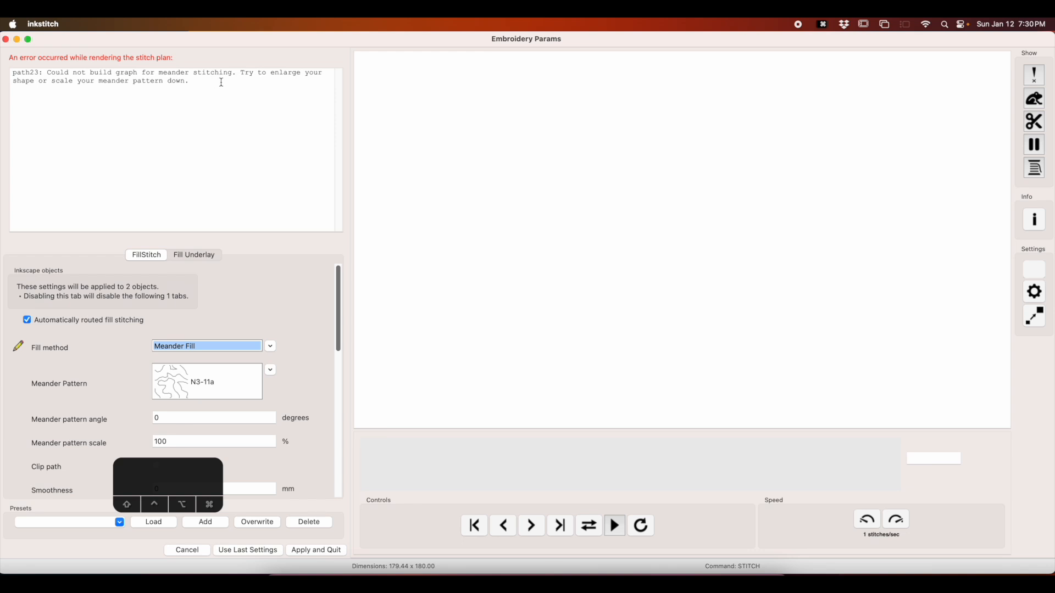
scroll(203, 311, down, 1)
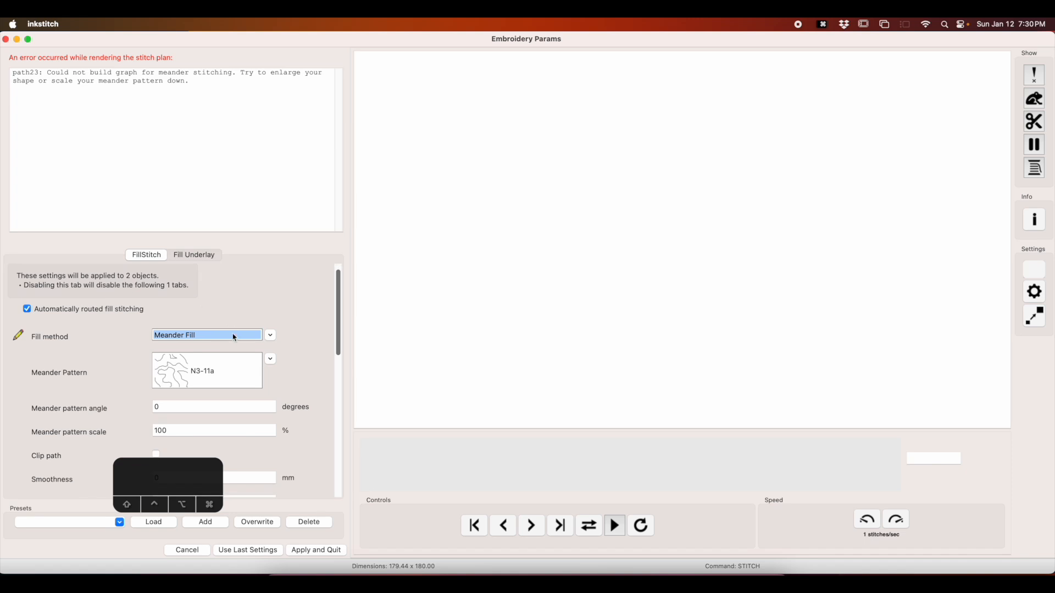
scroll(235, 338, down, 5)
scroll(234, 337, up, 5)
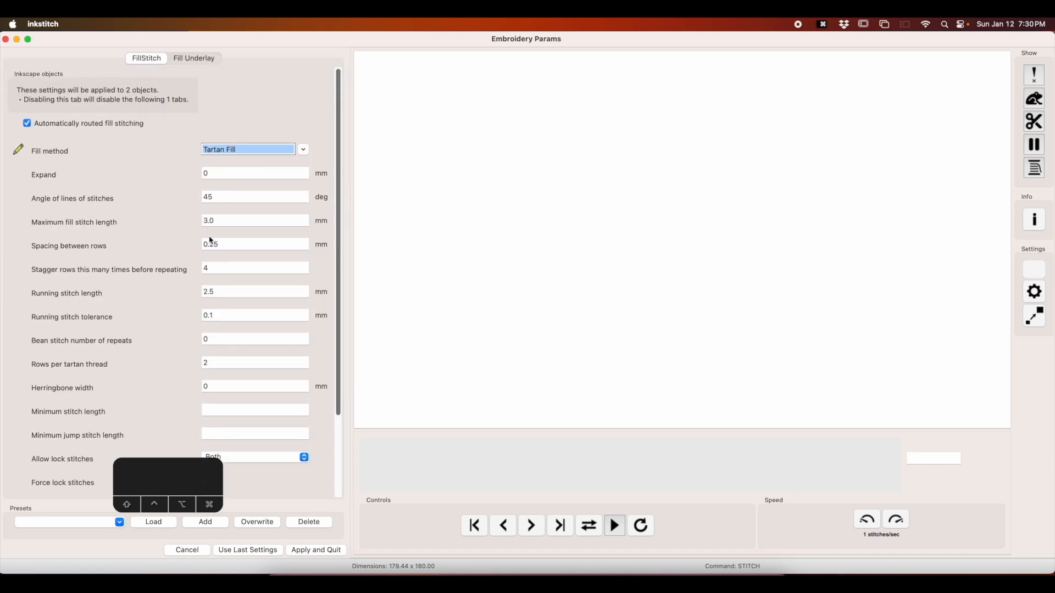
click(303, 152)
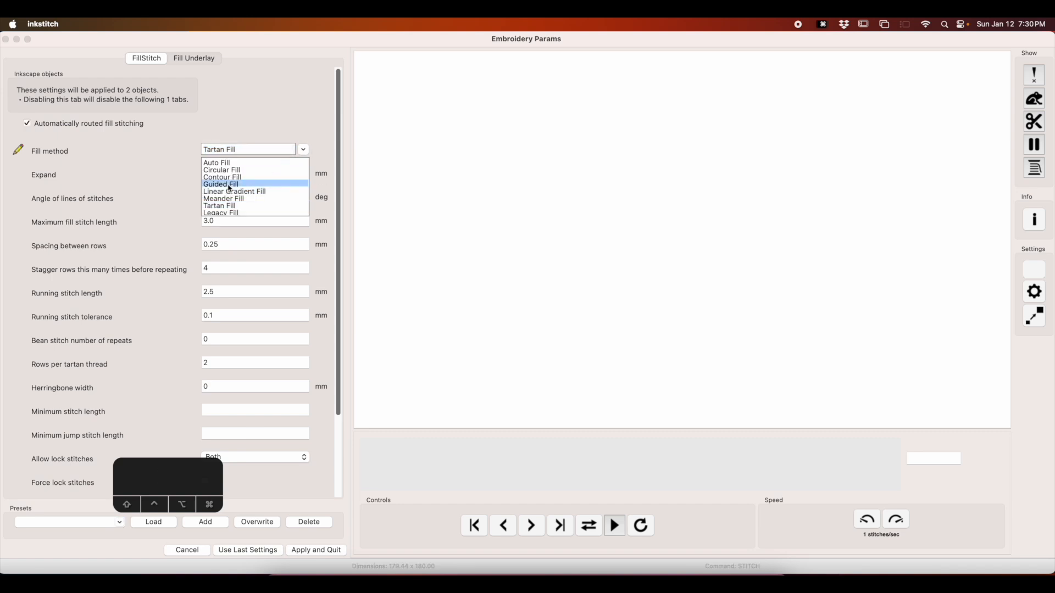
click(228, 201)
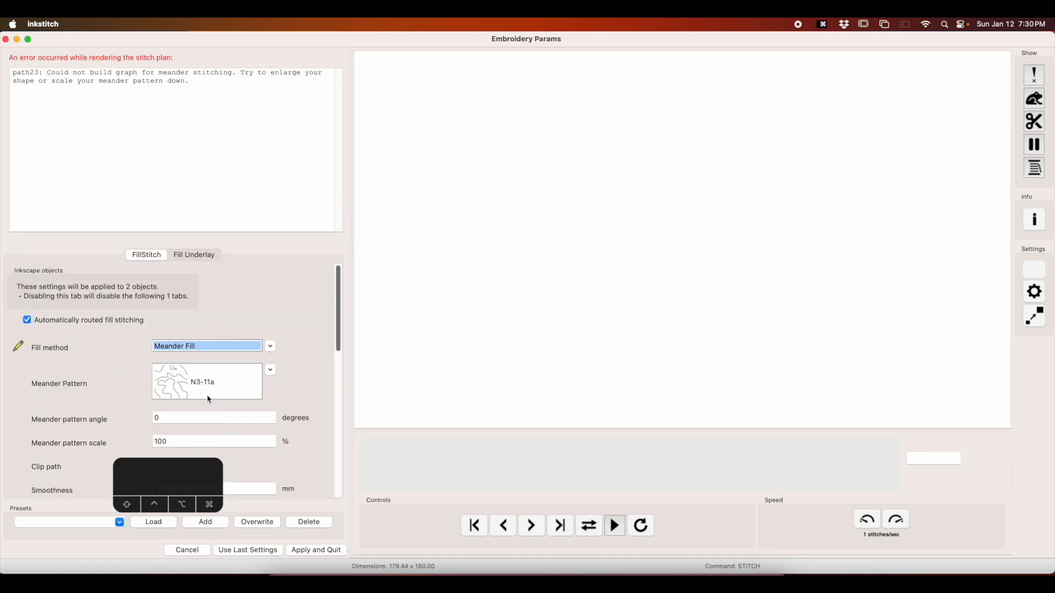
double_click(156, 441)
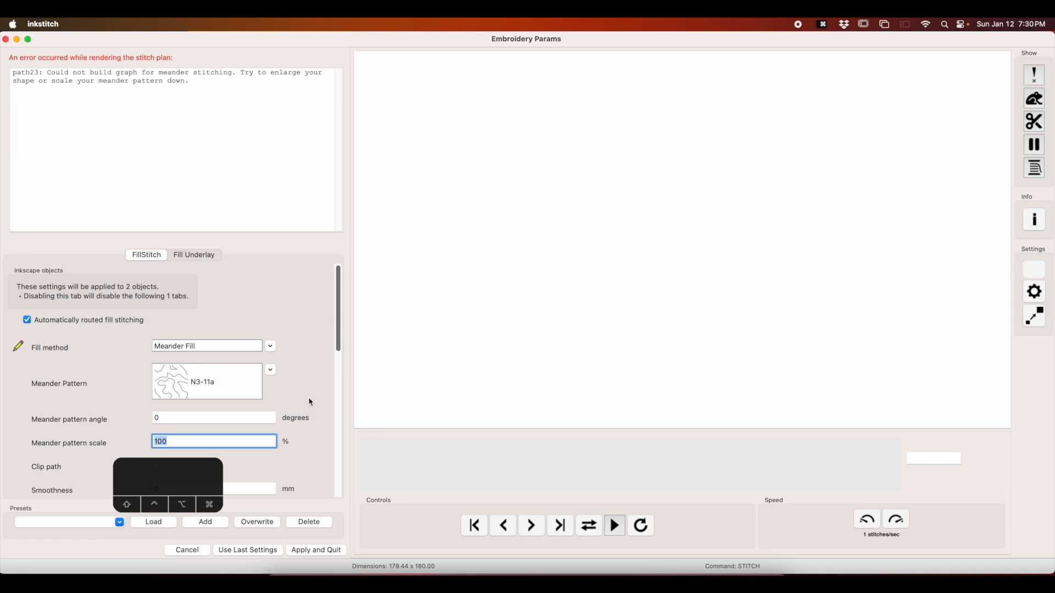
text(80)
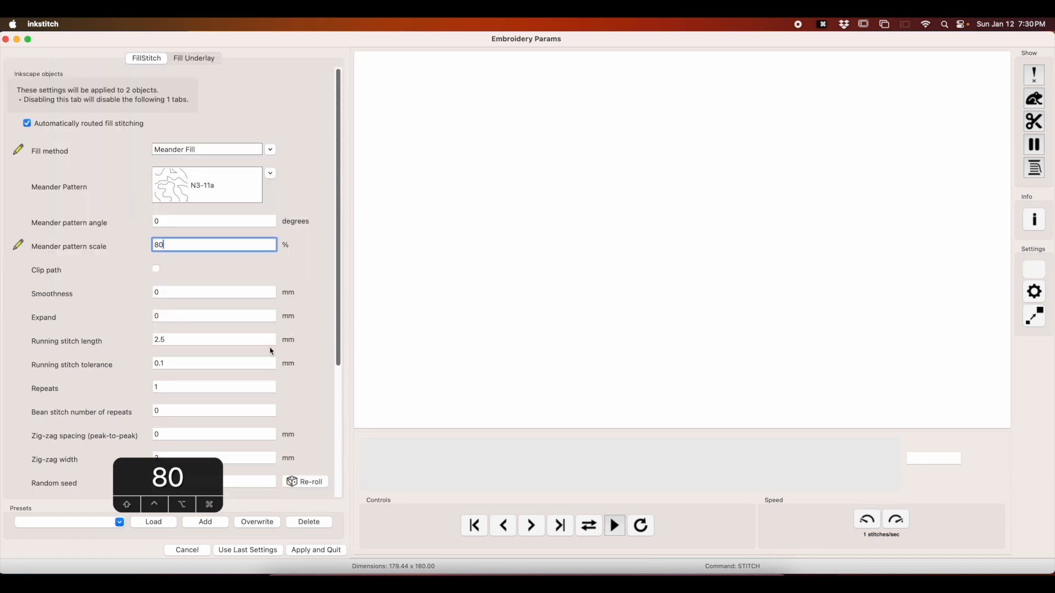
key(Tab)
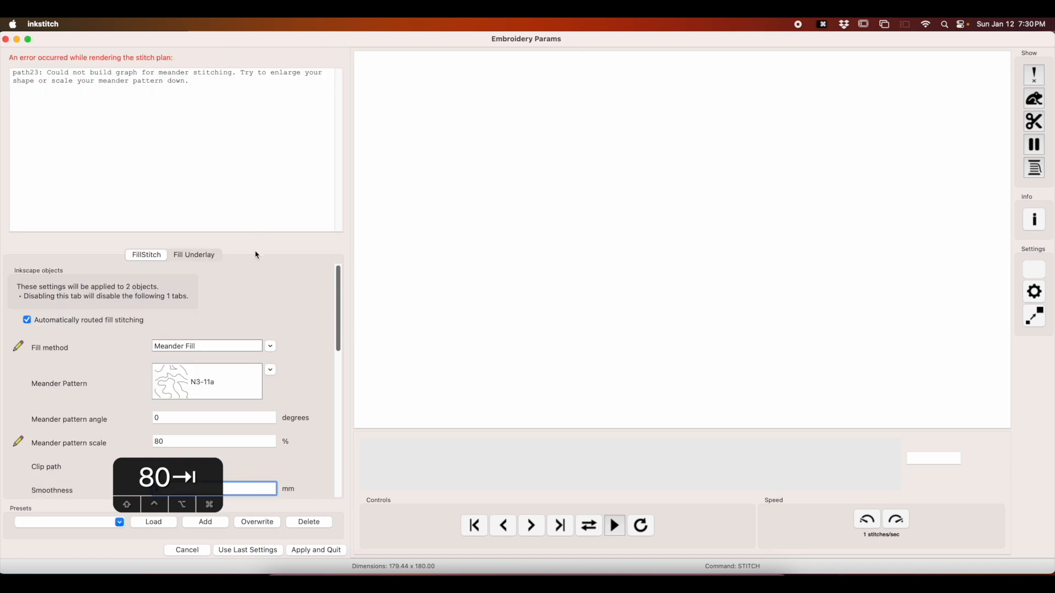
click(191, 554)
- For only the blue background outside the wreath, turn off the underlay and set the fill method to Meander Fill in Ink/Stitch Params
click(564, 264)
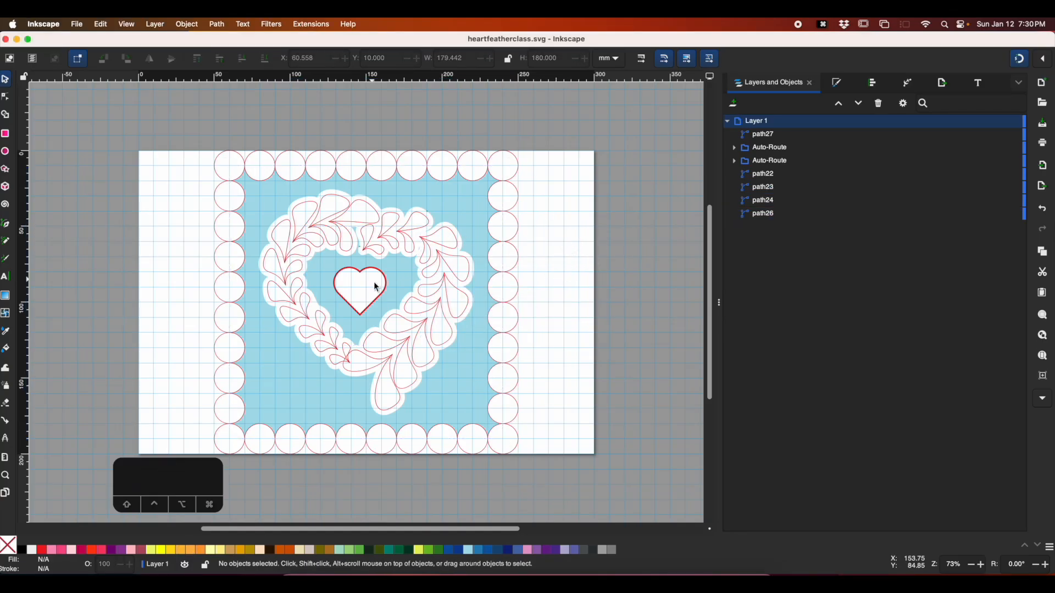
click(471, 189)
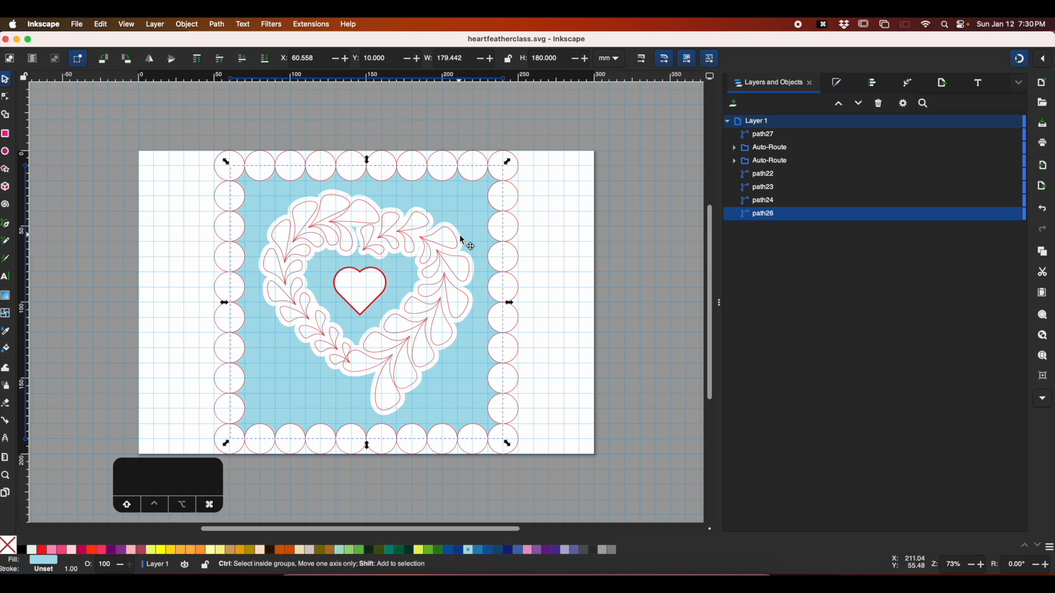
key(shift+super+p)
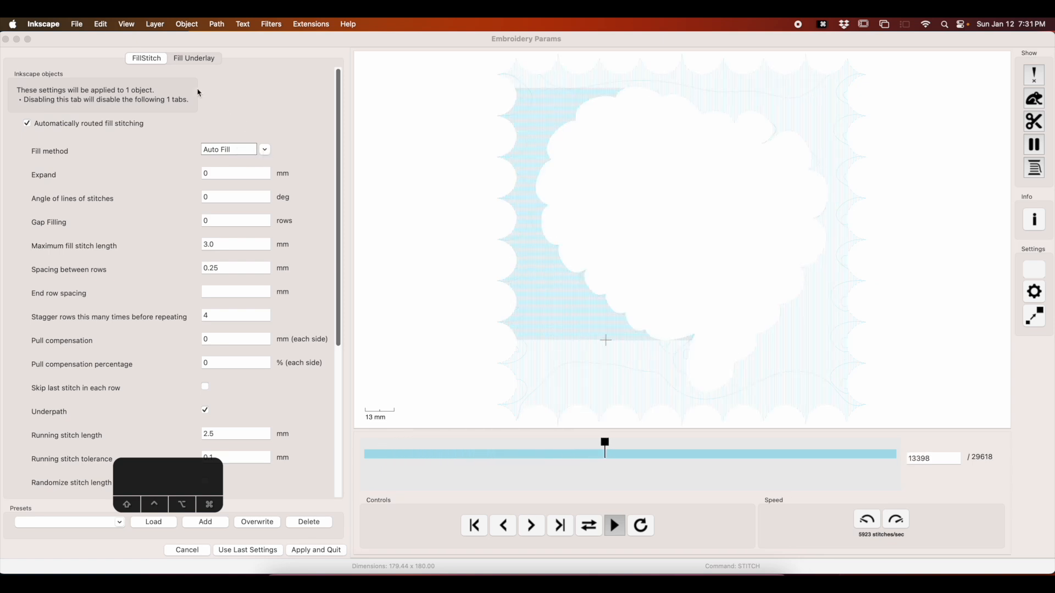
click(201, 59)
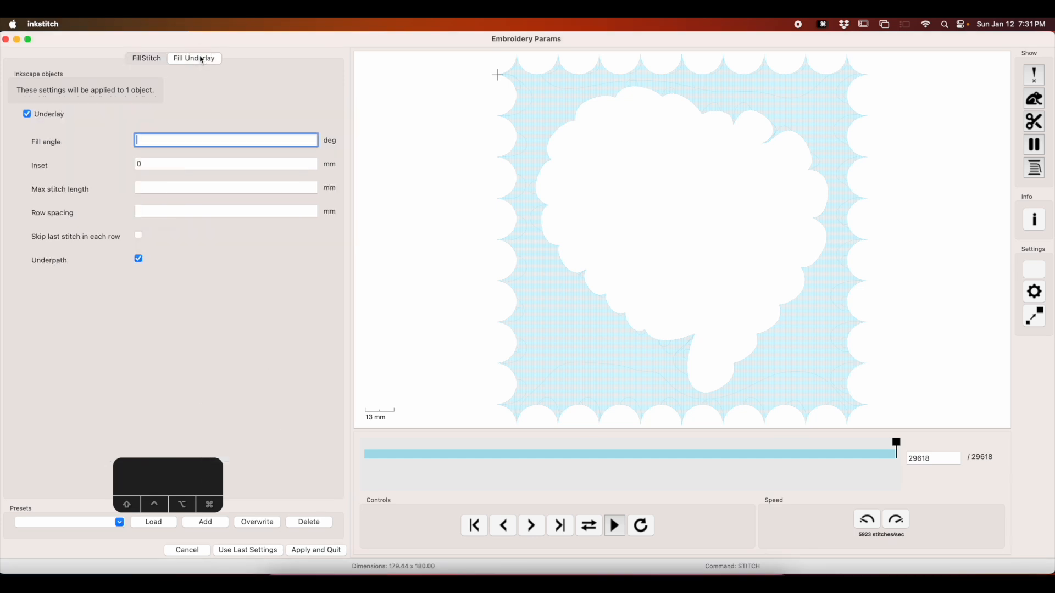
click(30, 114)
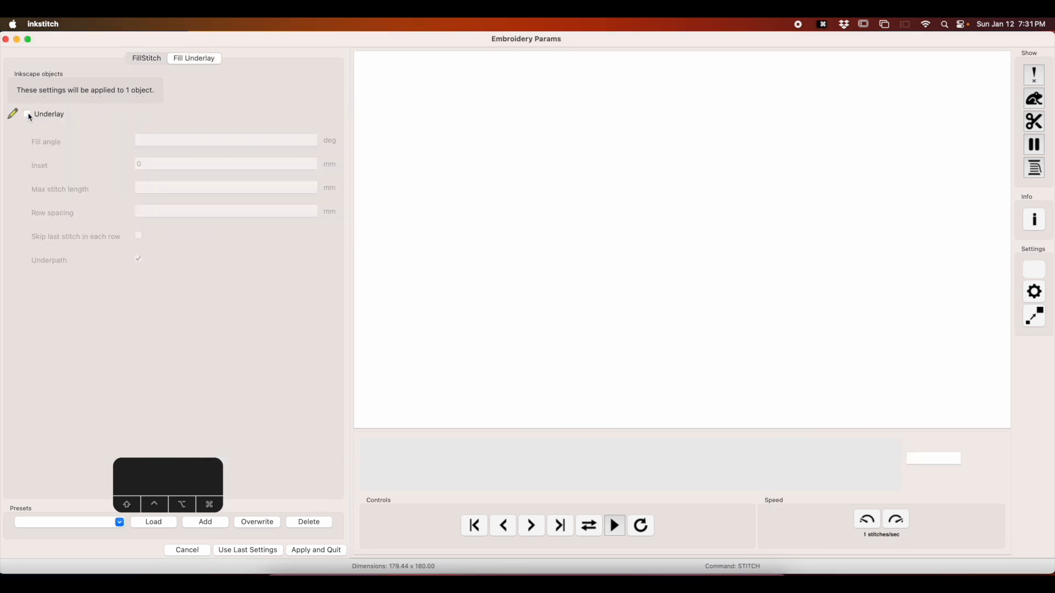
click(157, 60)
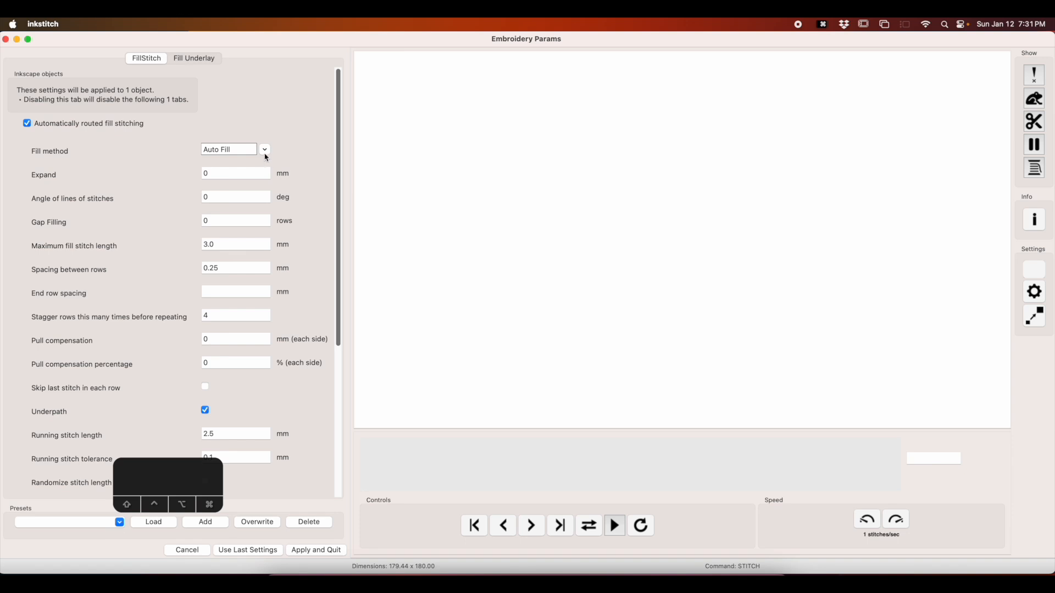
click(266, 150)
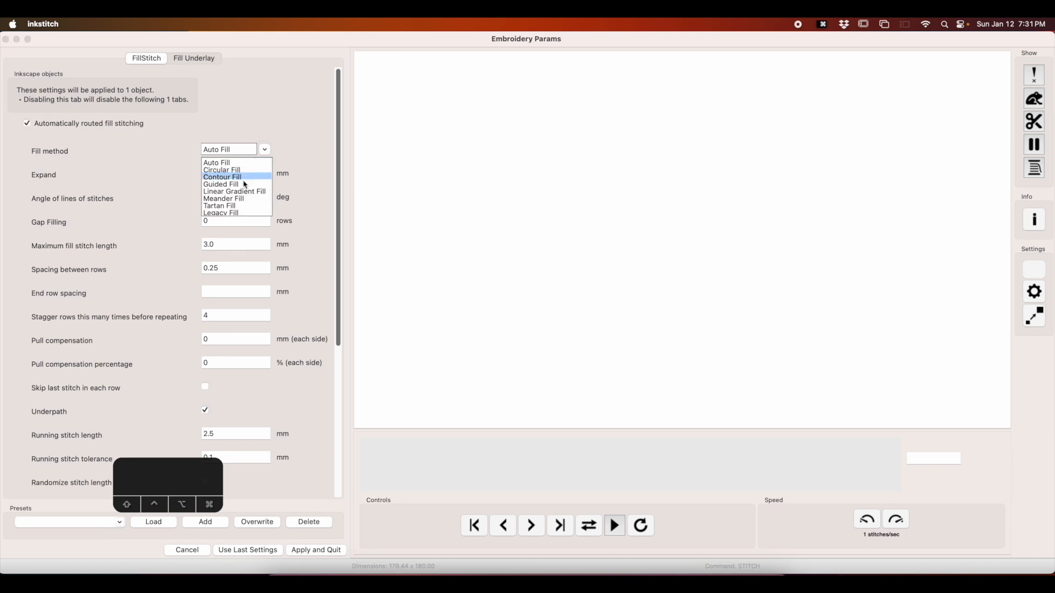
click(237, 199)
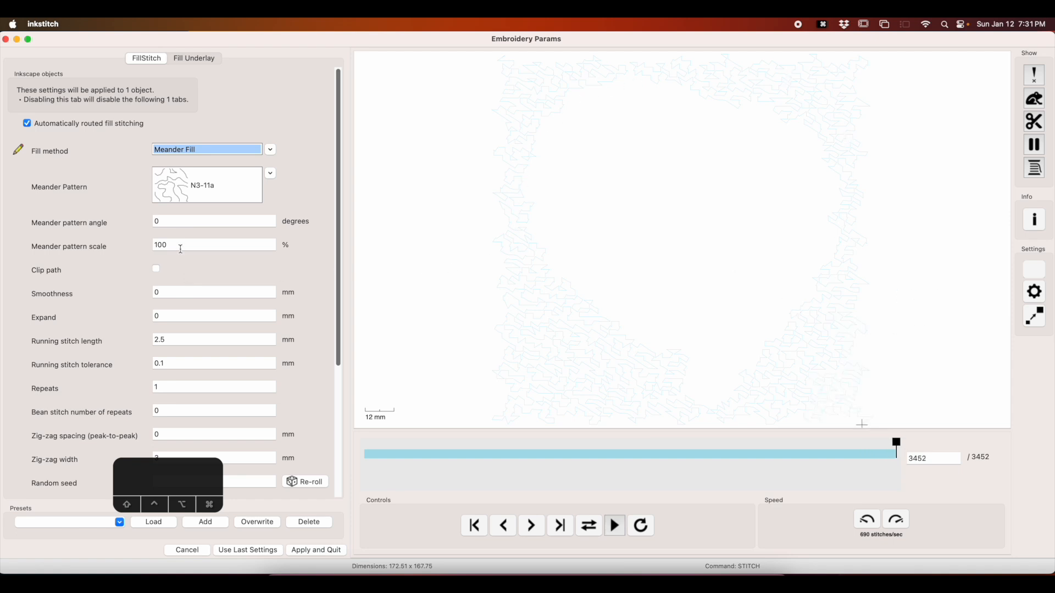
- Set the outer background's meander pattern scale to 80%, enable Trim After, and apply the settings
click(123, 247)
text(80)
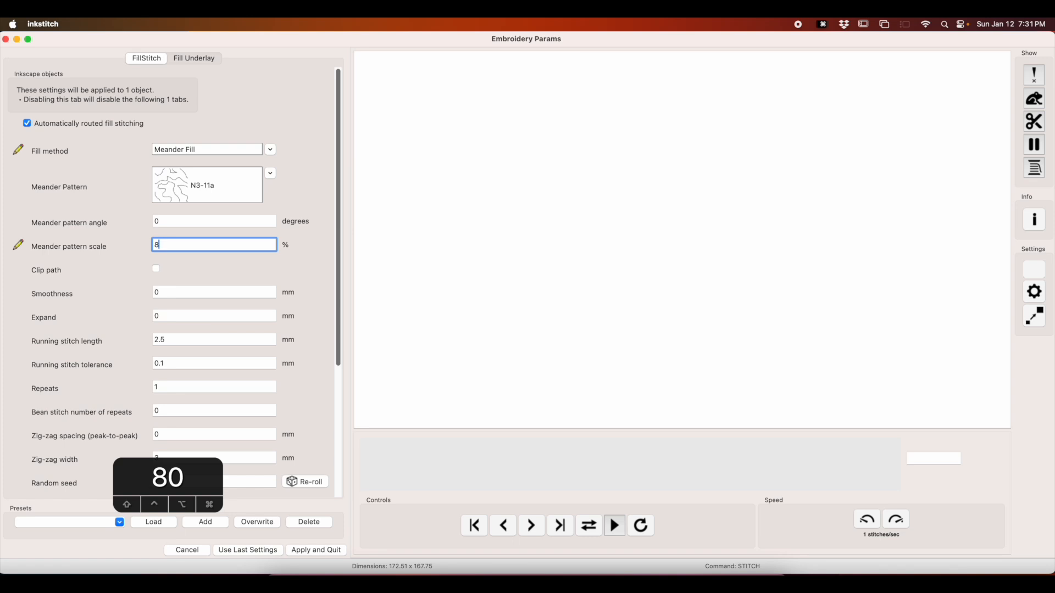
click(174, 292)
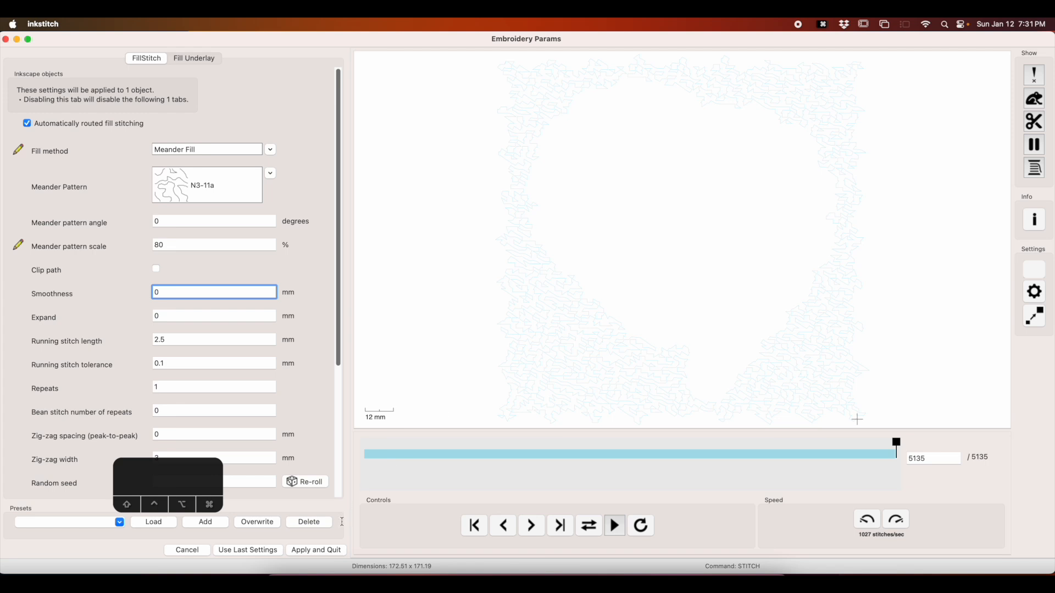
drag(339, 357, 320, 522)
drag(184, 498, 313, 496)
click(159, 462)
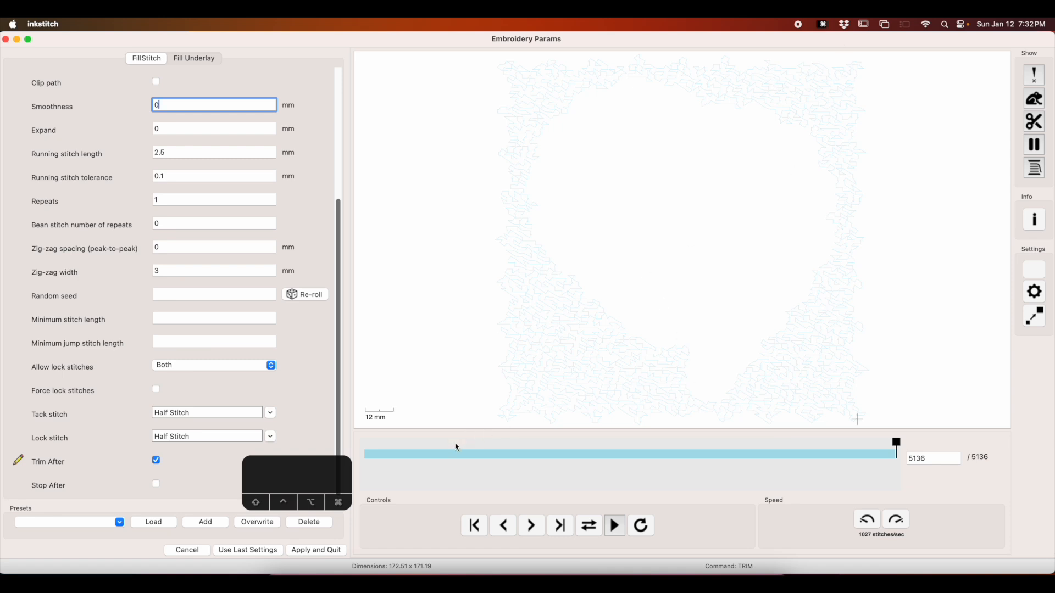
click(339, 551)
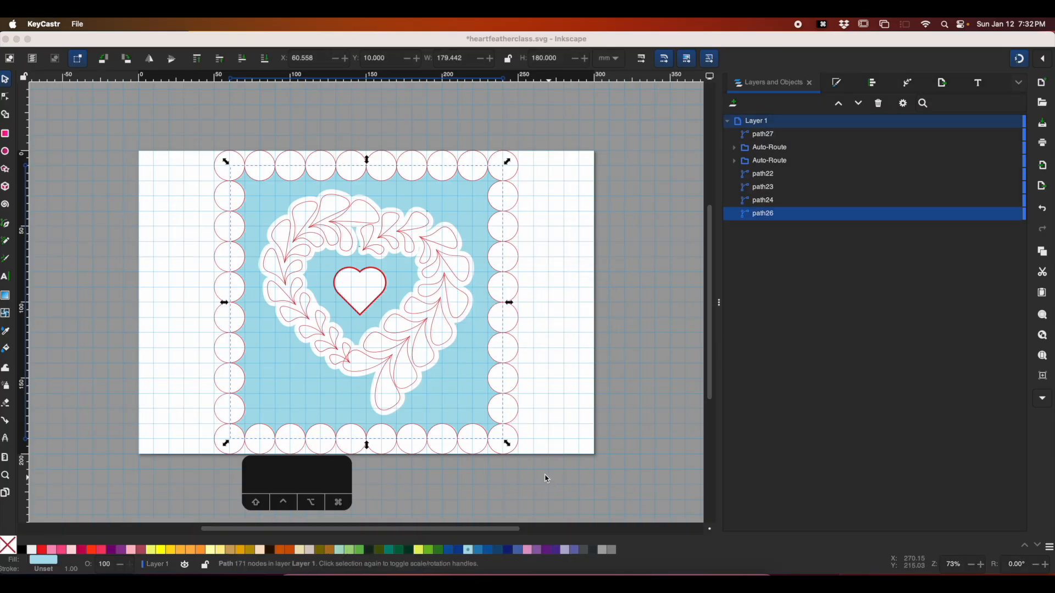
- Try Meander Fill without underlay on the blue background inside the wreath, and leave Params without applying
click(569, 249)
click(401, 279)
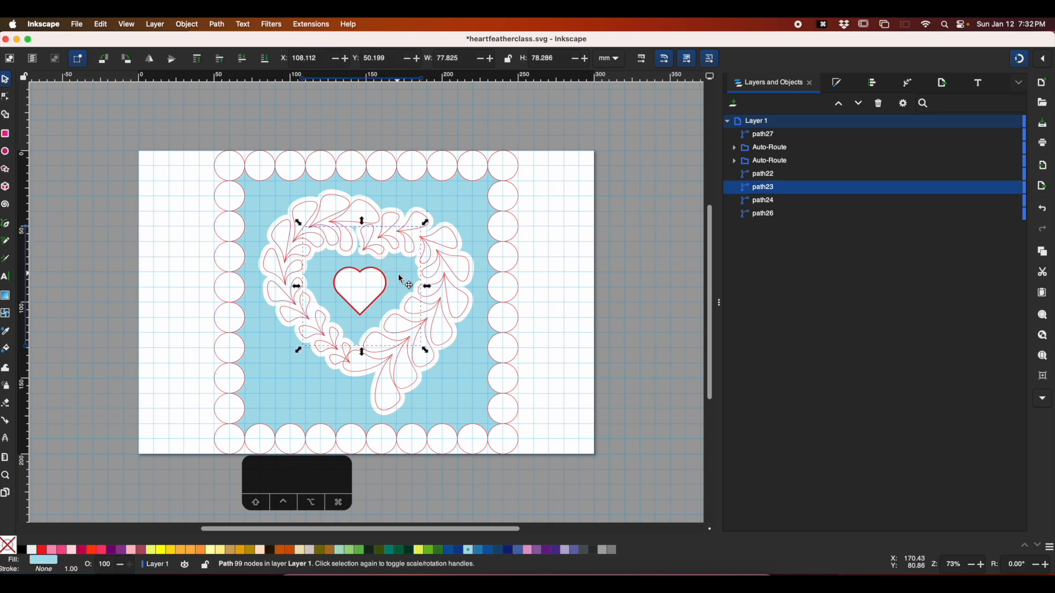
key(shift+super+p)
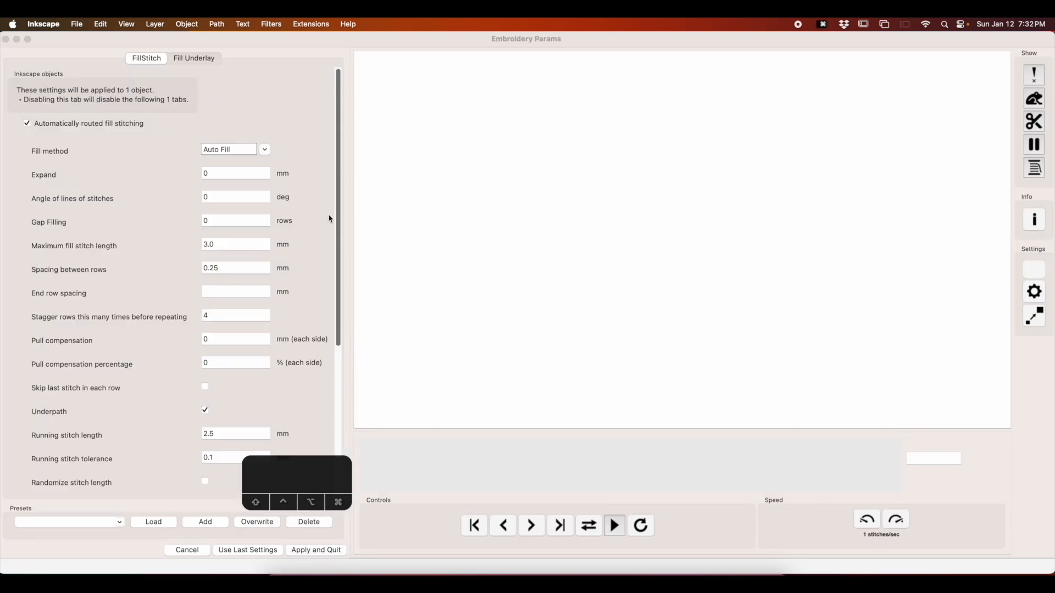
click(196, 62)
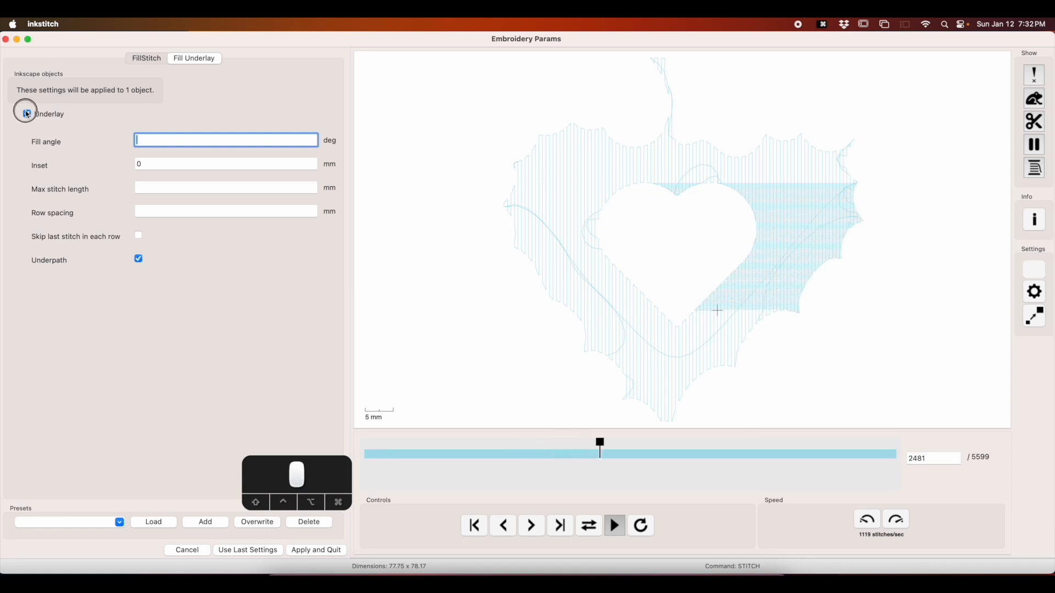
click(28, 114)
click(144, 61)
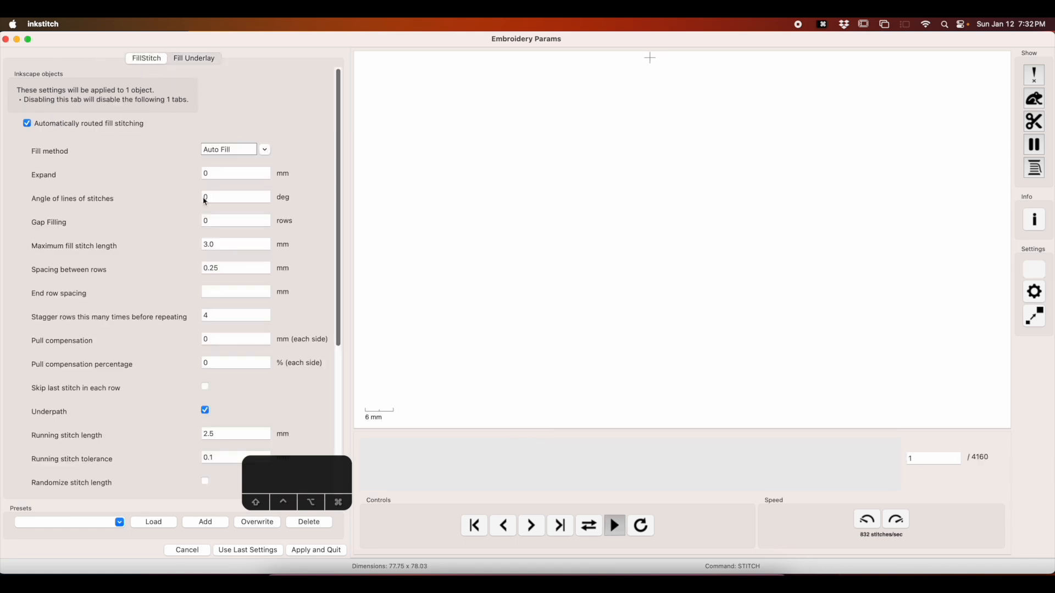
click(267, 152)
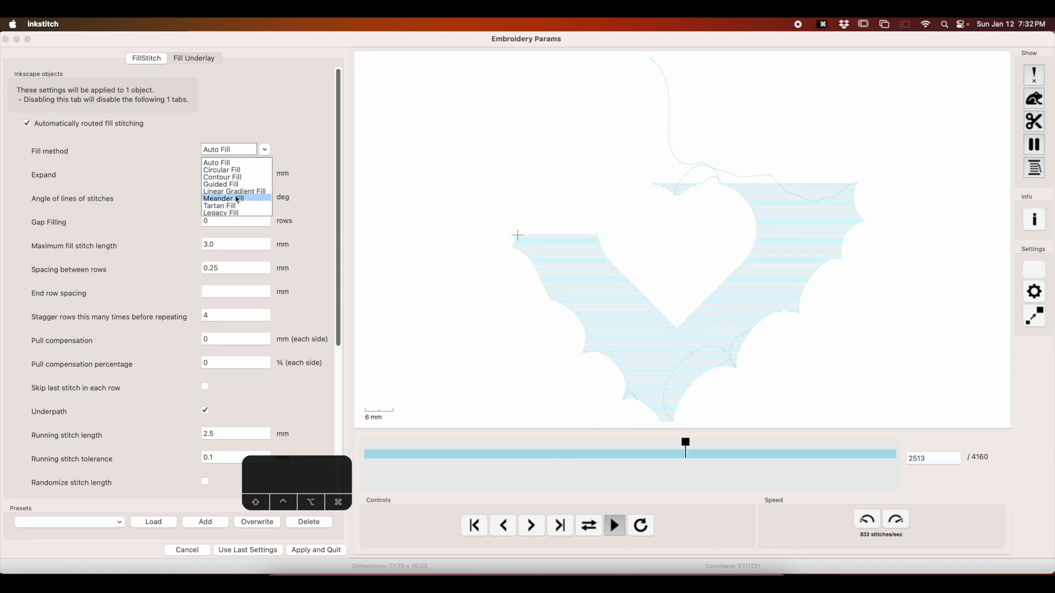
click(236, 199)
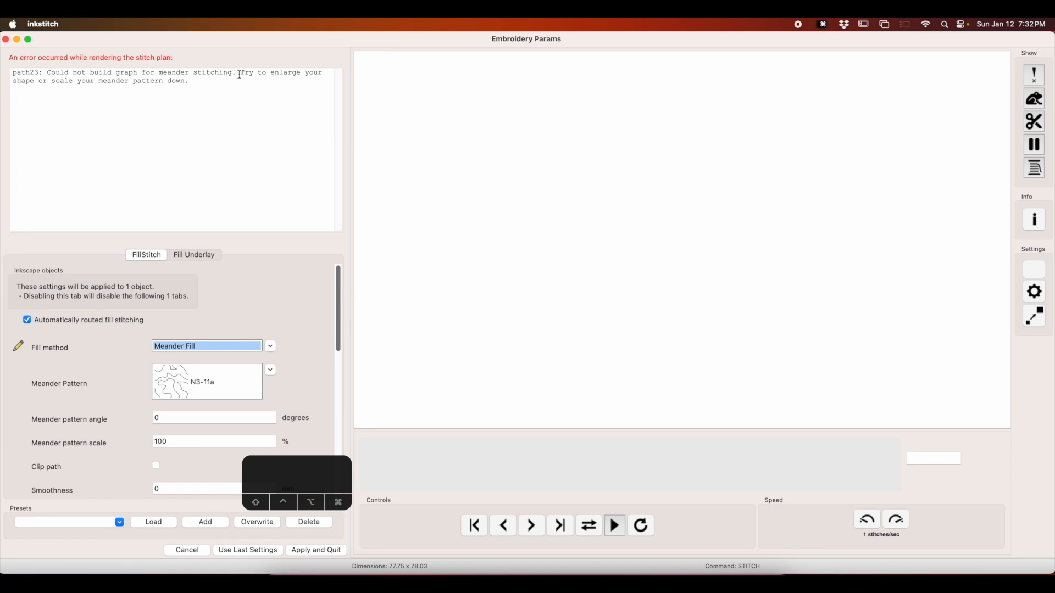
click(185, 550)
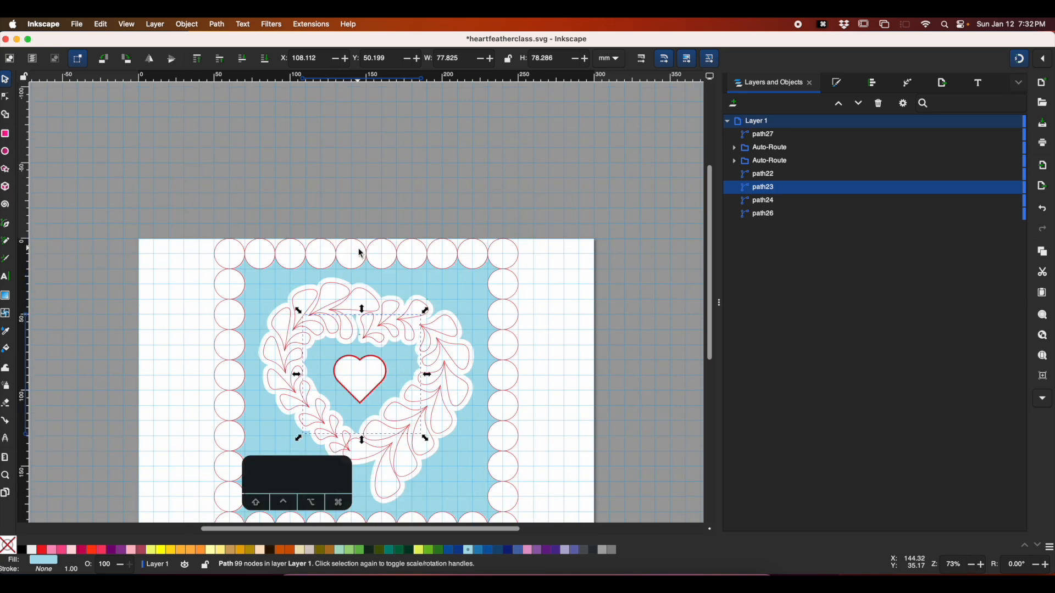
- Show the nodes of the blue background inside the wreath, and lock all other objects in Layer 1
key(shift)
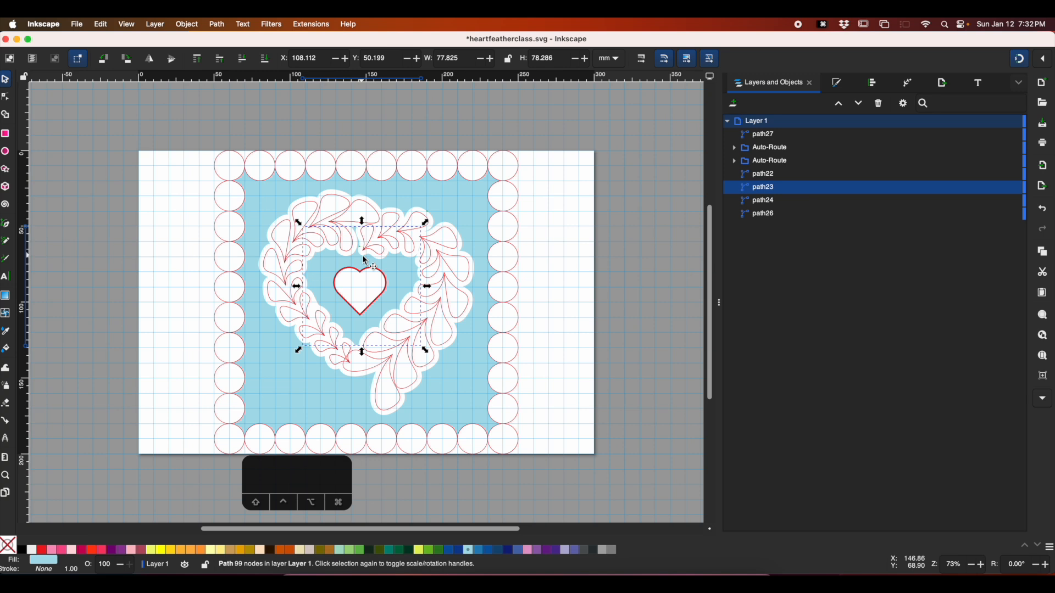
click(546, 231)
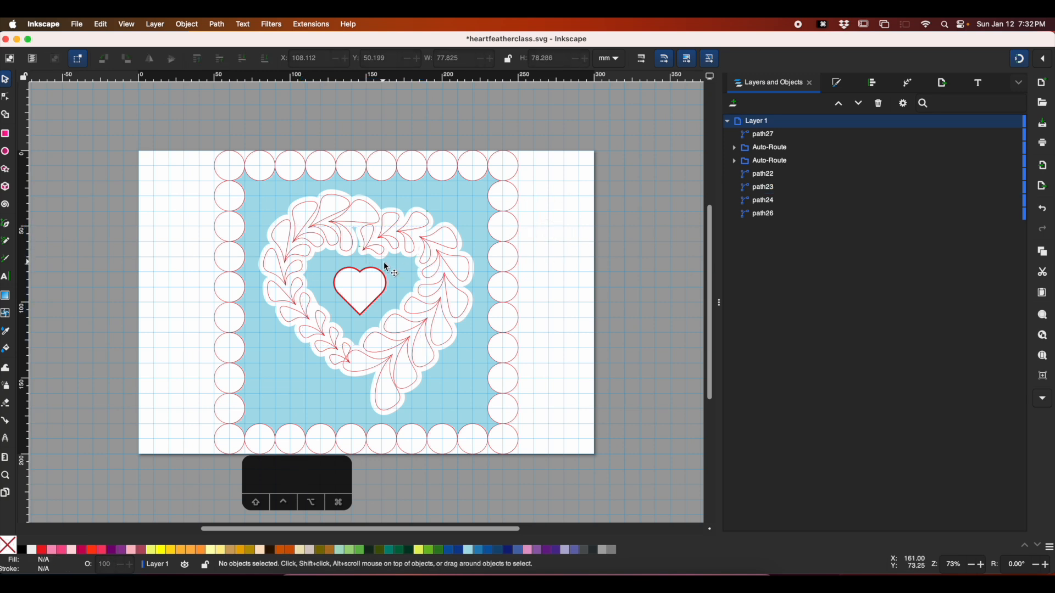
click(356, 258)
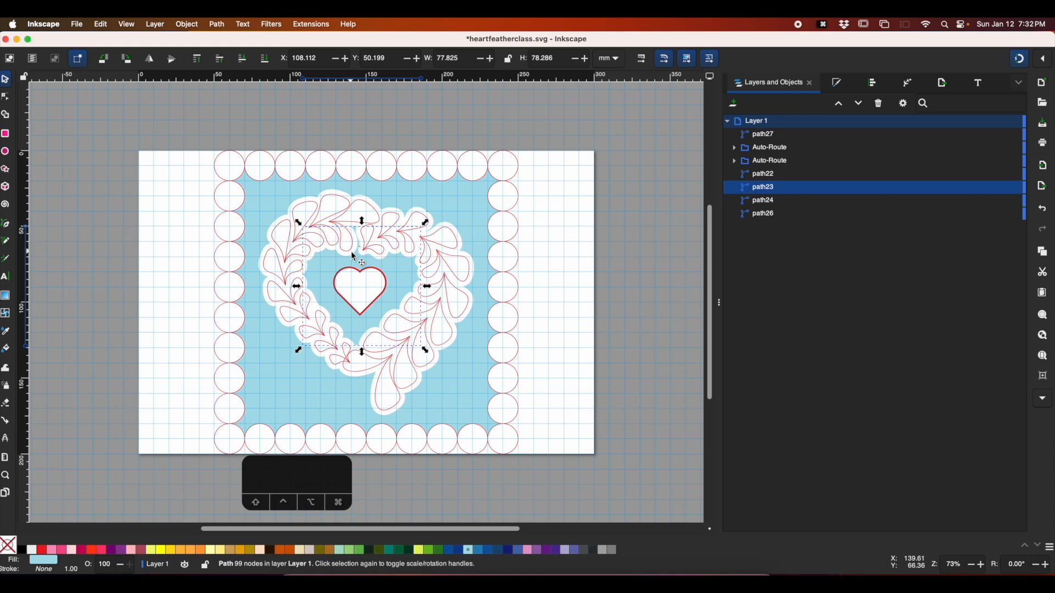
key(a)
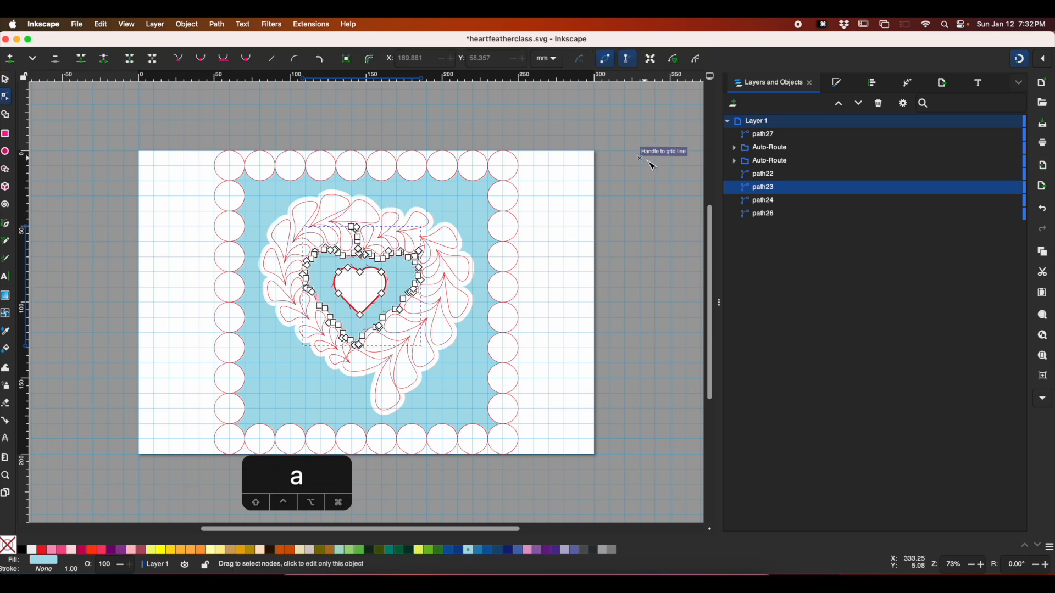
click(1015, 135)
click(1016, 149)
click(1016, 161)
click(1016, 175)
click(1016, 202)
click(1016, 214)
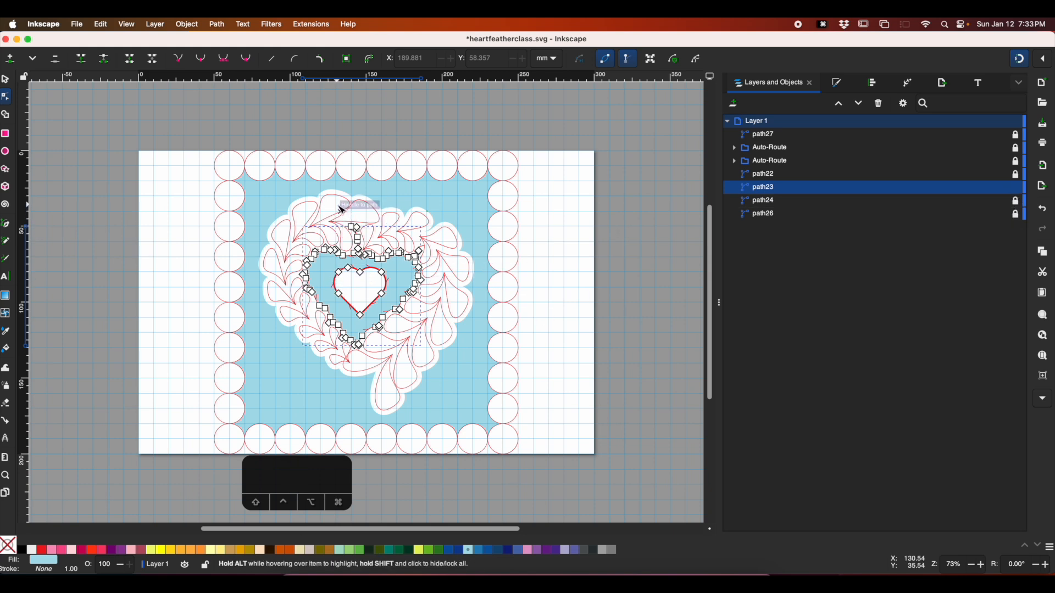
- Try deleting the nodes of the narrow strip above the inner background's top centre, and undo the deletion
drag(335, 198, 369, 245)
key(BackSpace)
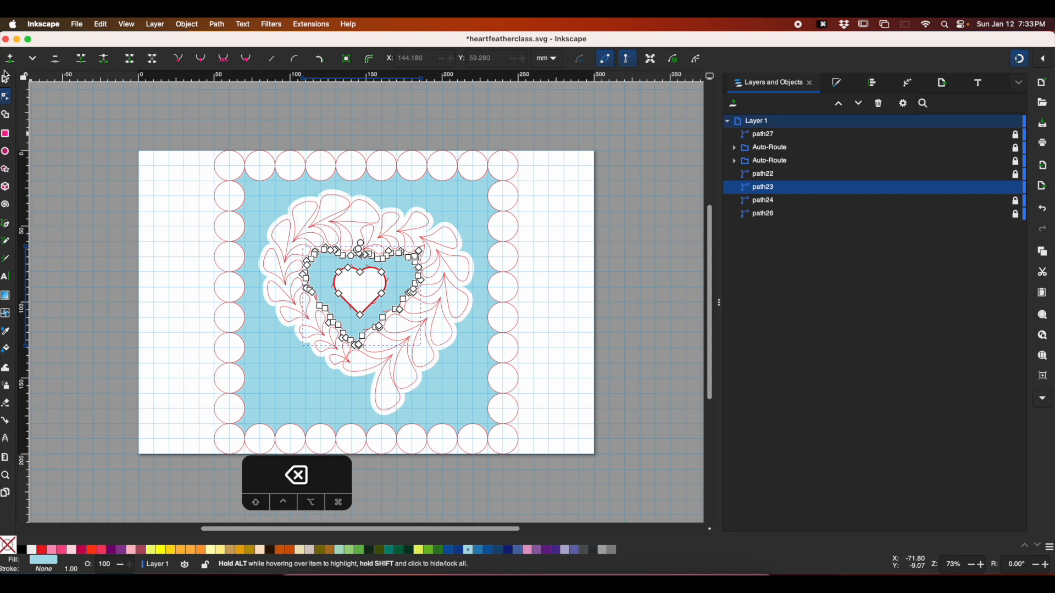
click(6, 77)
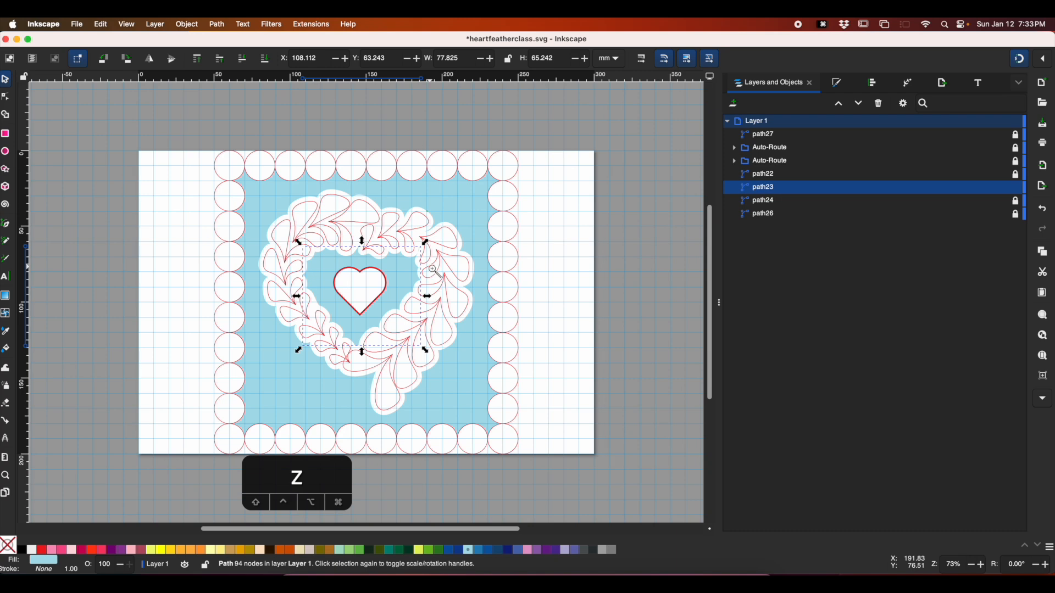
drag(325, 210, 482, 326)
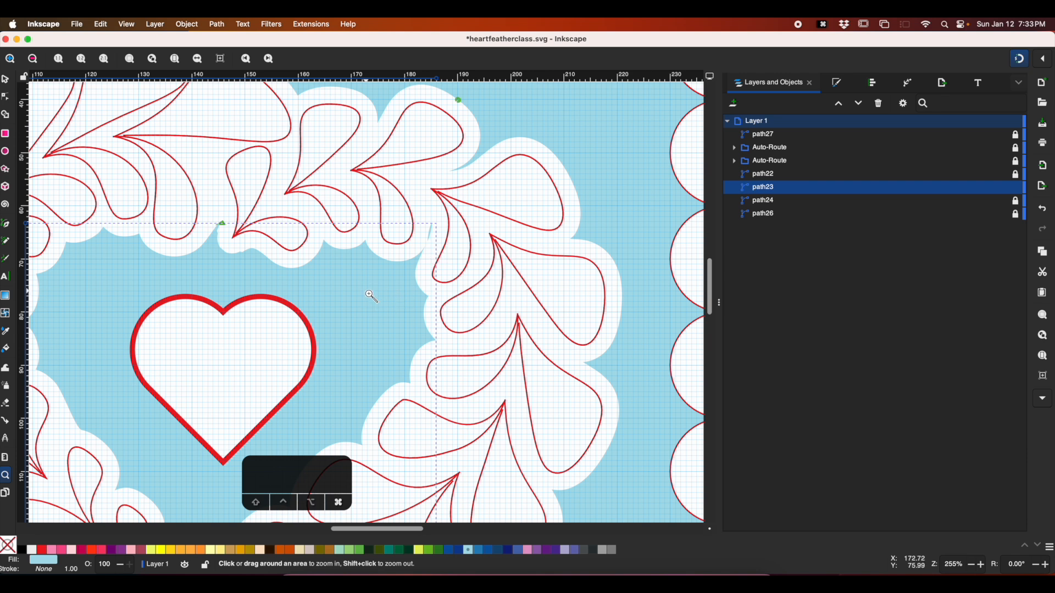
key(super+z)
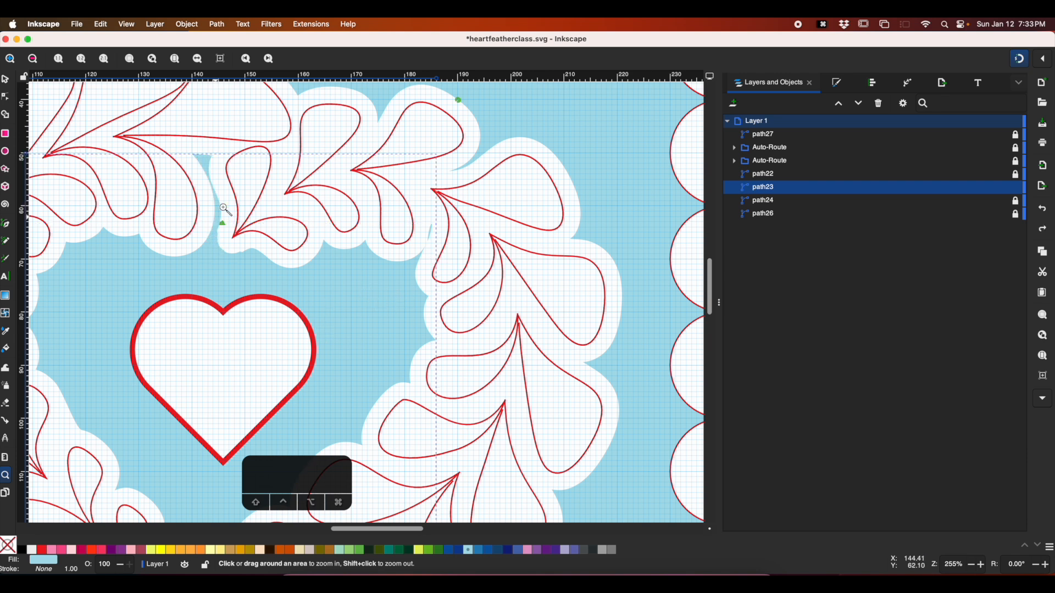
- Delete the nodes forming the thin sliver between the feathers at the inner background's upper-right corner
key(s)
click(360, 287)
key(a)
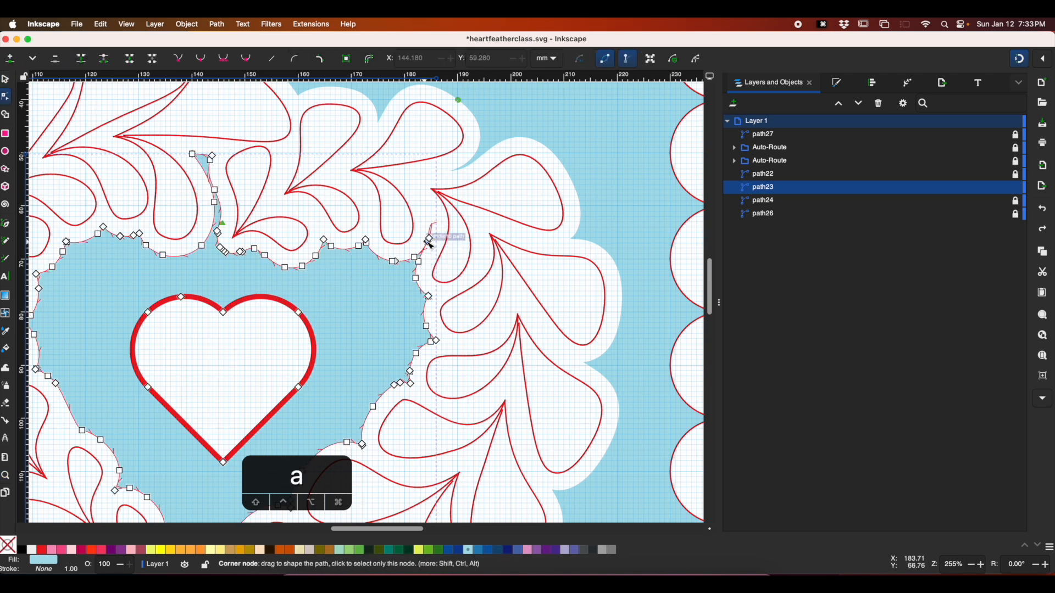
drag(424, 216, 445, 257)
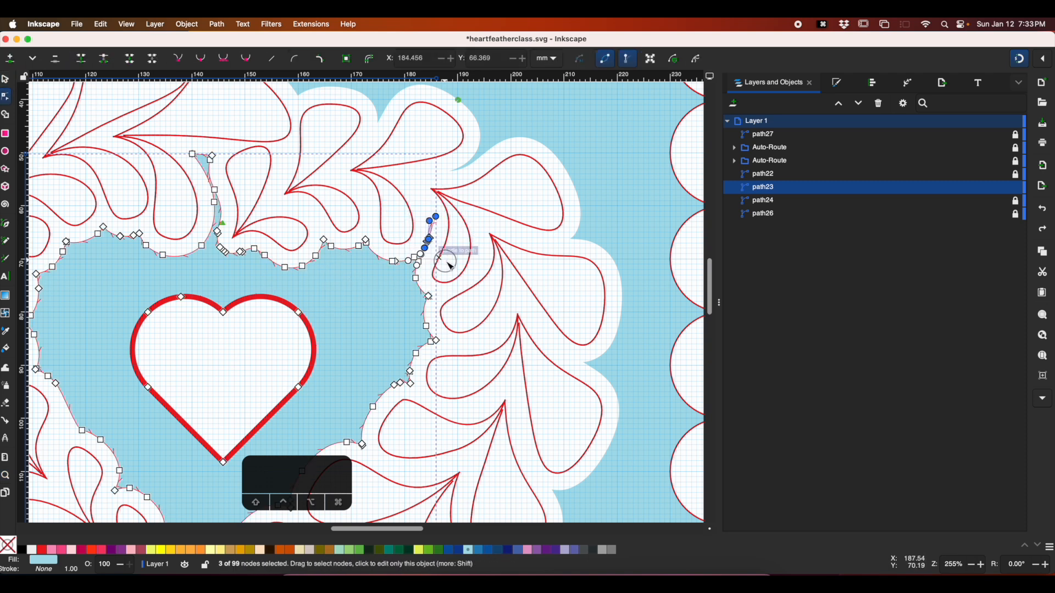
key(BackSpace)
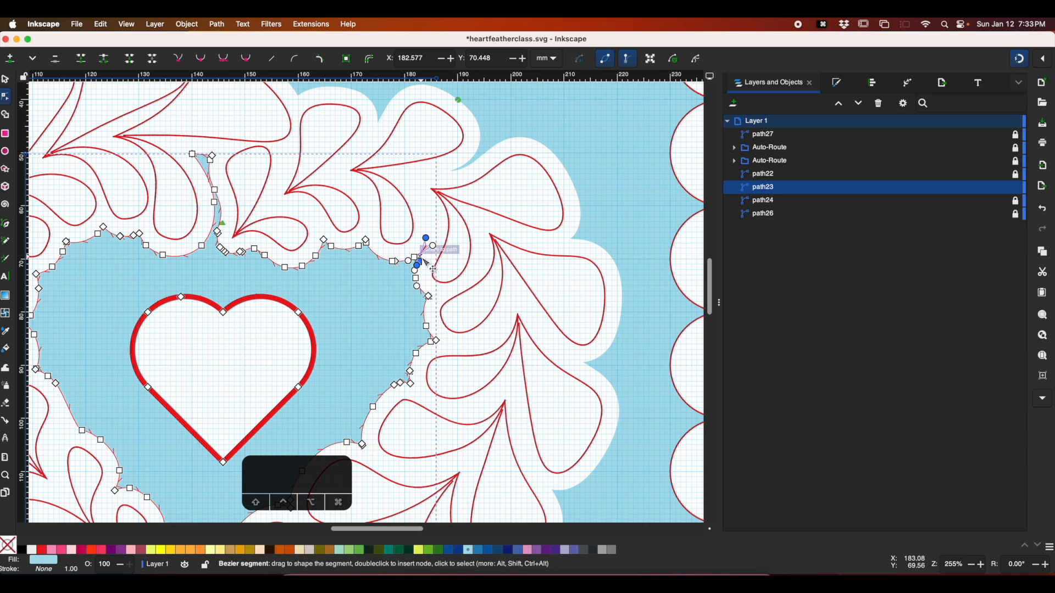
key(BackSpace)
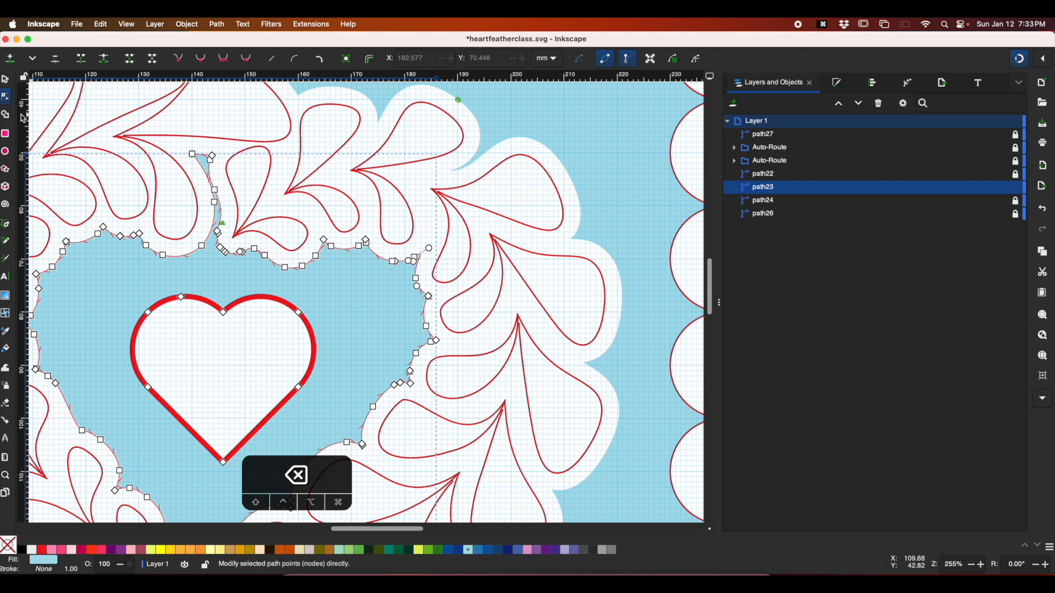
- Move the inner background shape aside to check its edges against the feathers, and undo the move
click(5, 80)
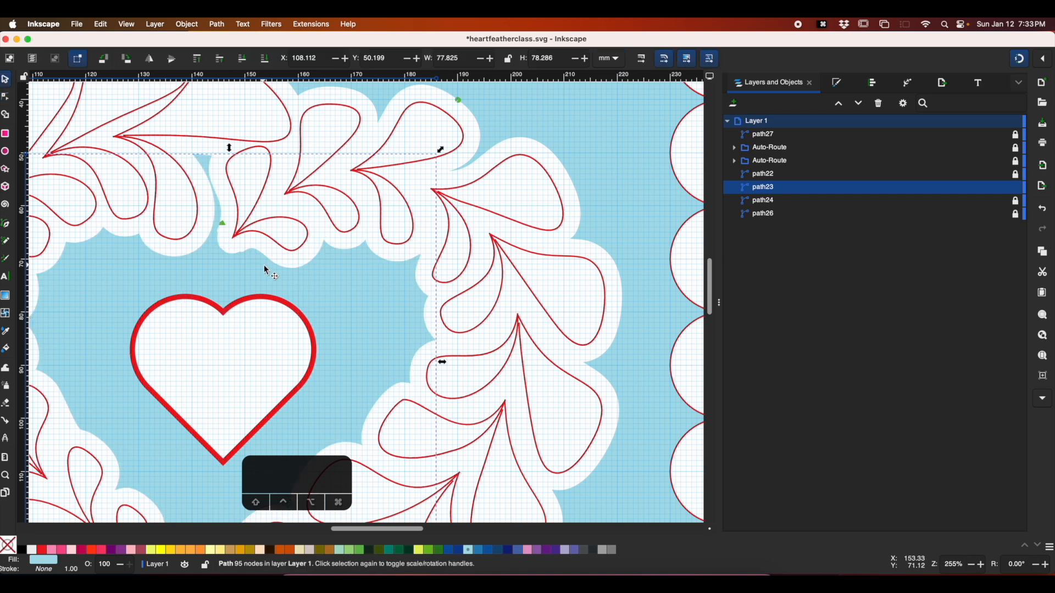
drag(279, 276, 420, 306)
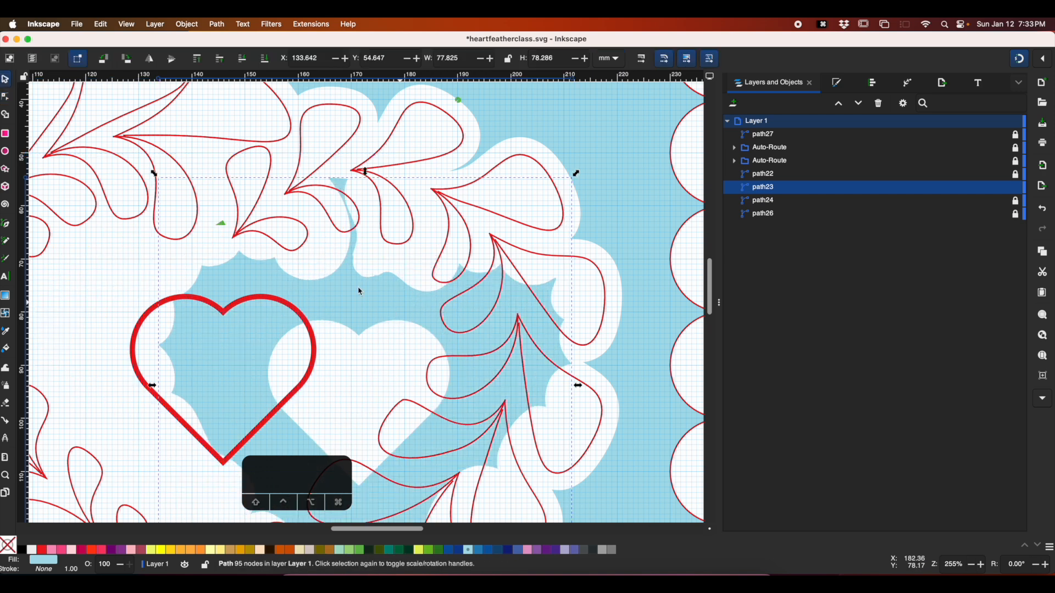
click(221, 225)
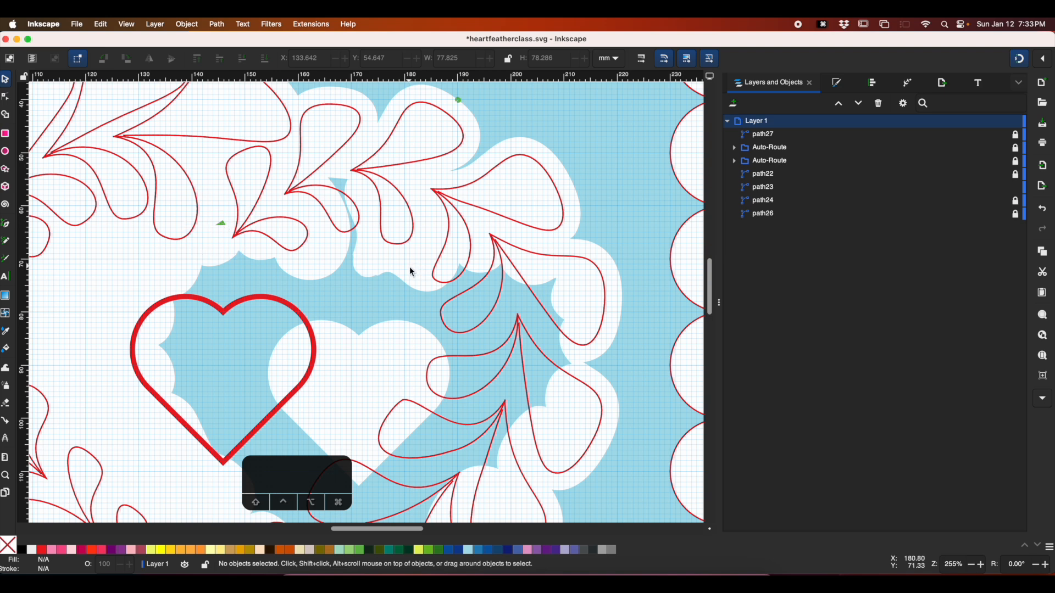
key(super+z)
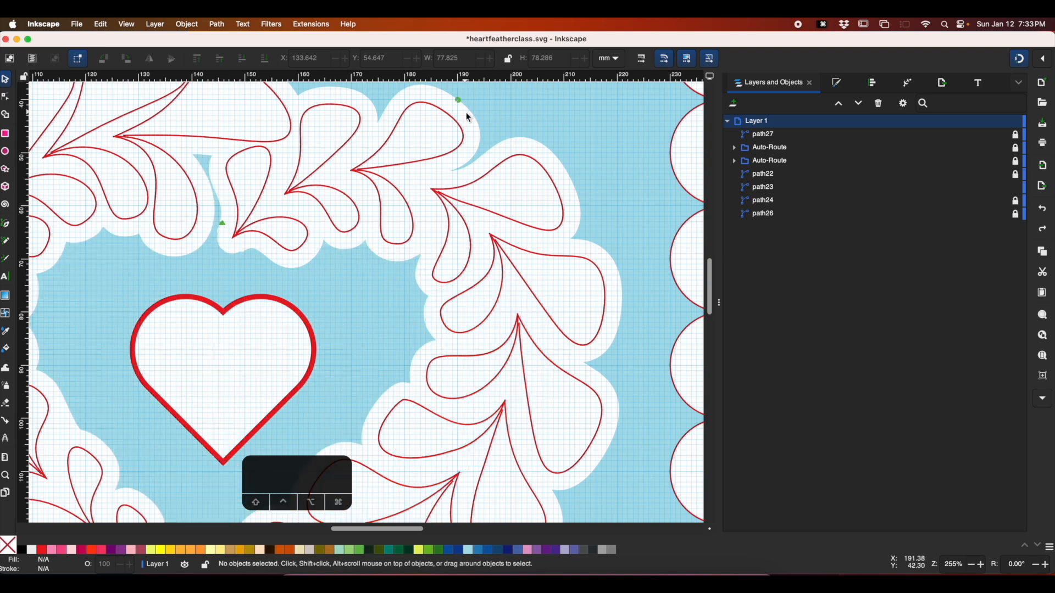
- For the blue background inside the wreath, turn off the underlay and set the fill method to Meander Fill in Ink/Stitch Params
click(338, 296)
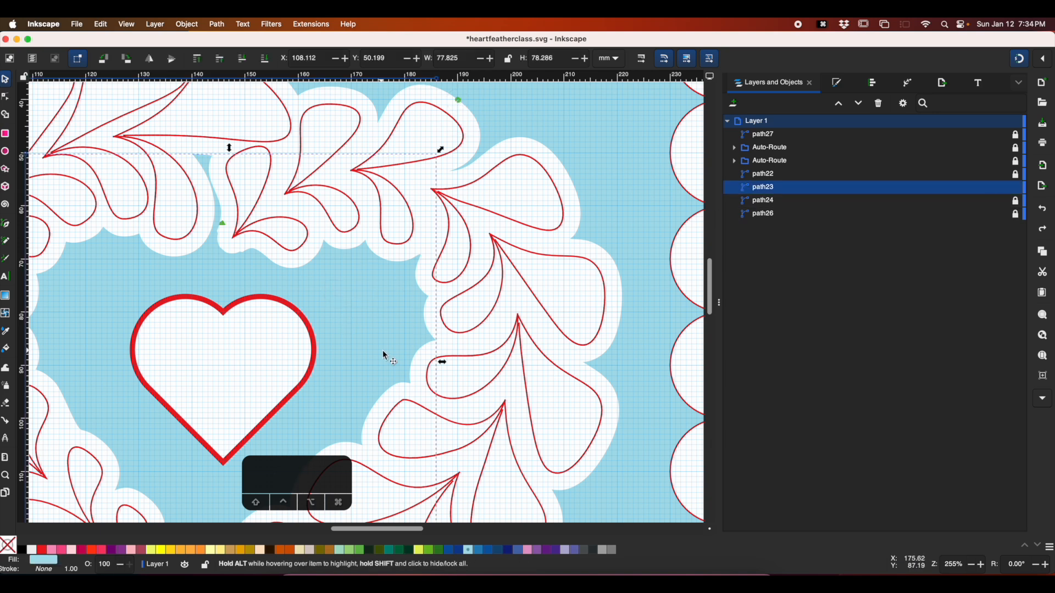
mouse_move(996, 192)
key(5)
key(shift)
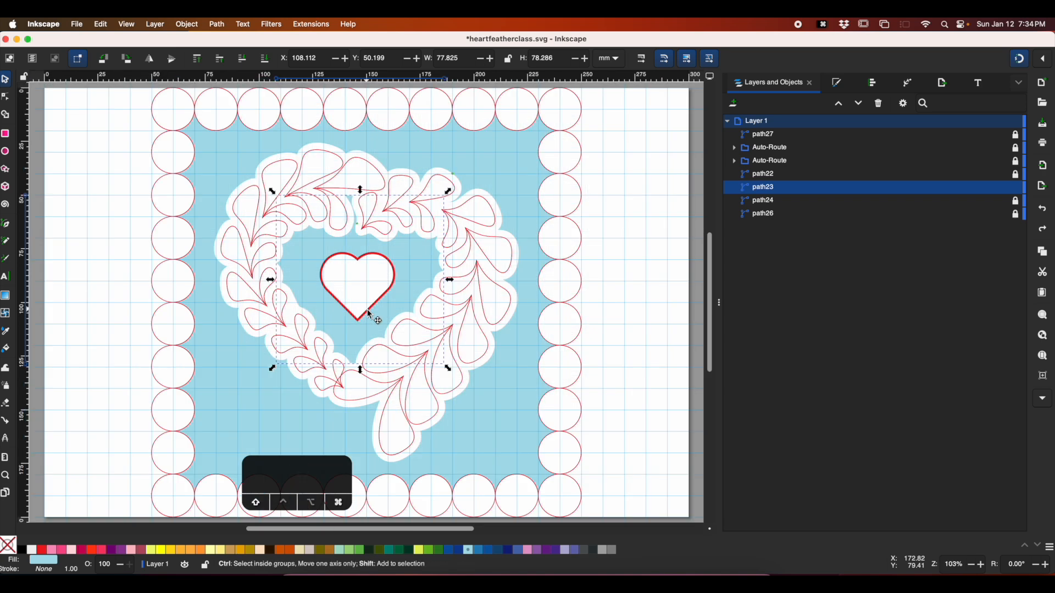
key(shift+super+p)
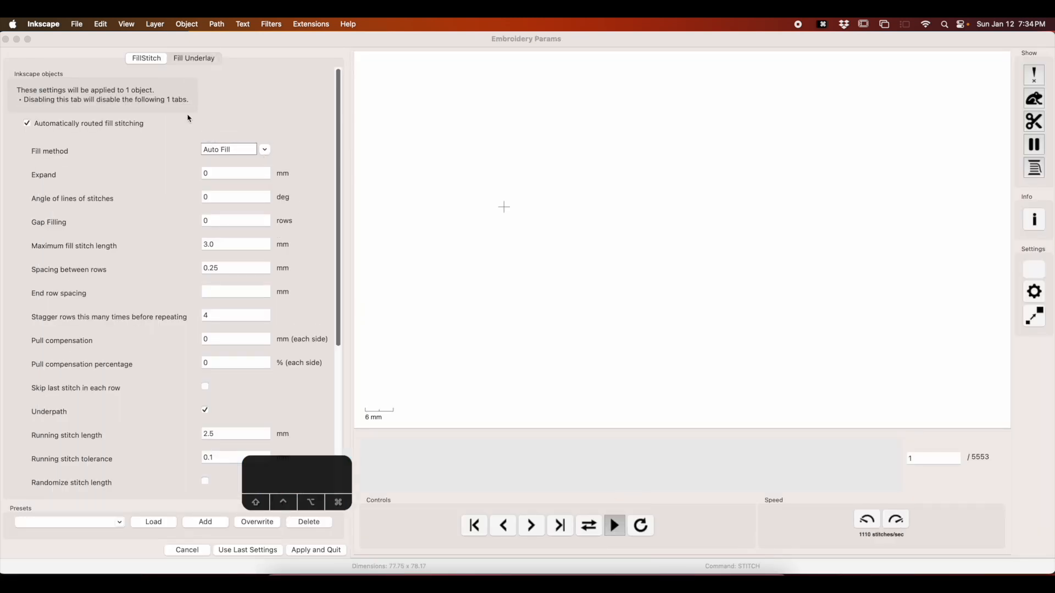
click(198, 58)
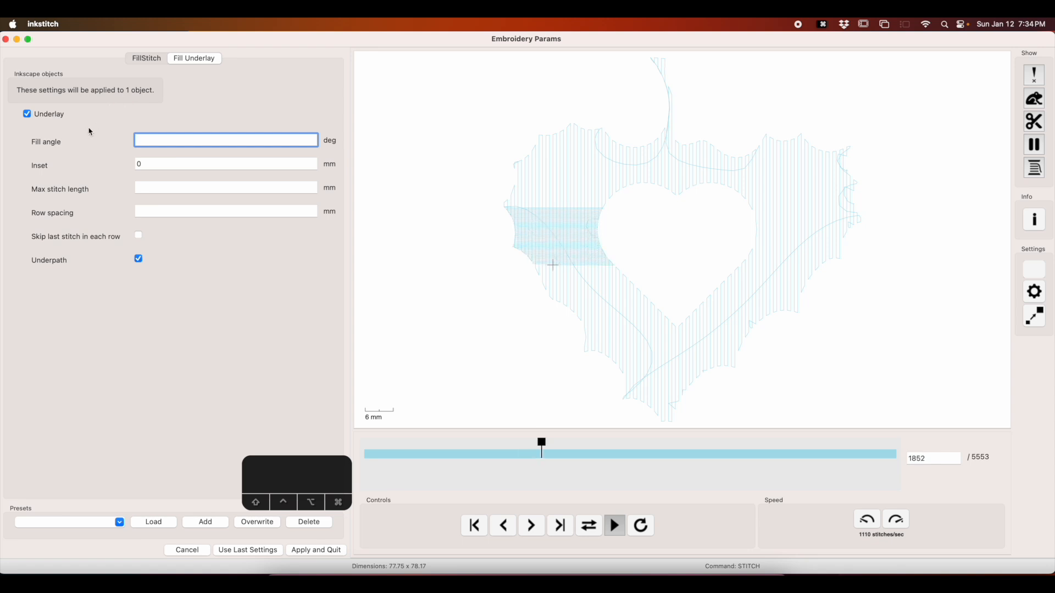
click(26, 114)
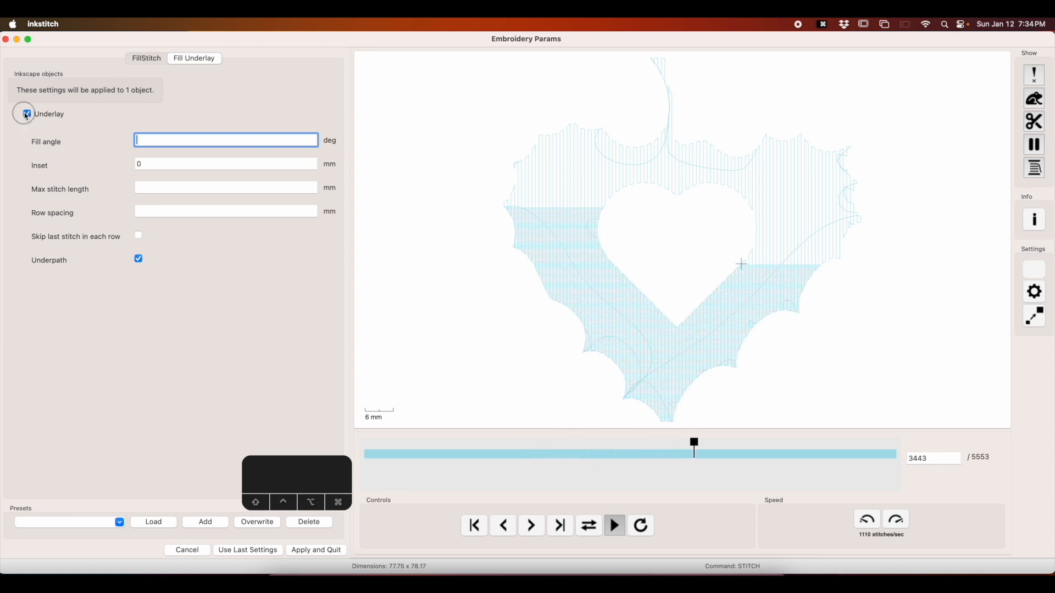
click(146, 59)
click(265, 149)
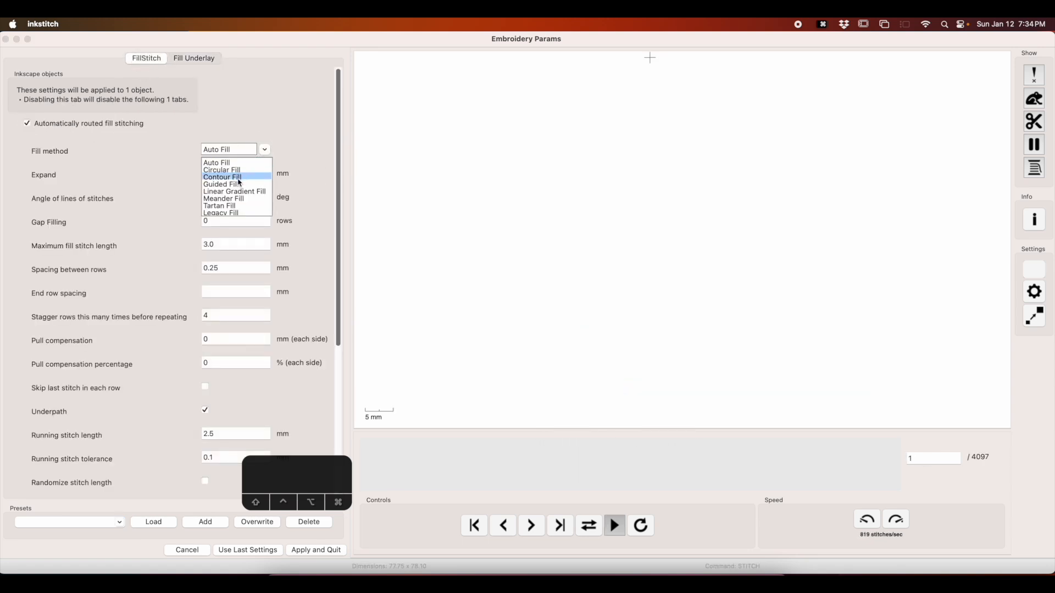
click(231, 199)
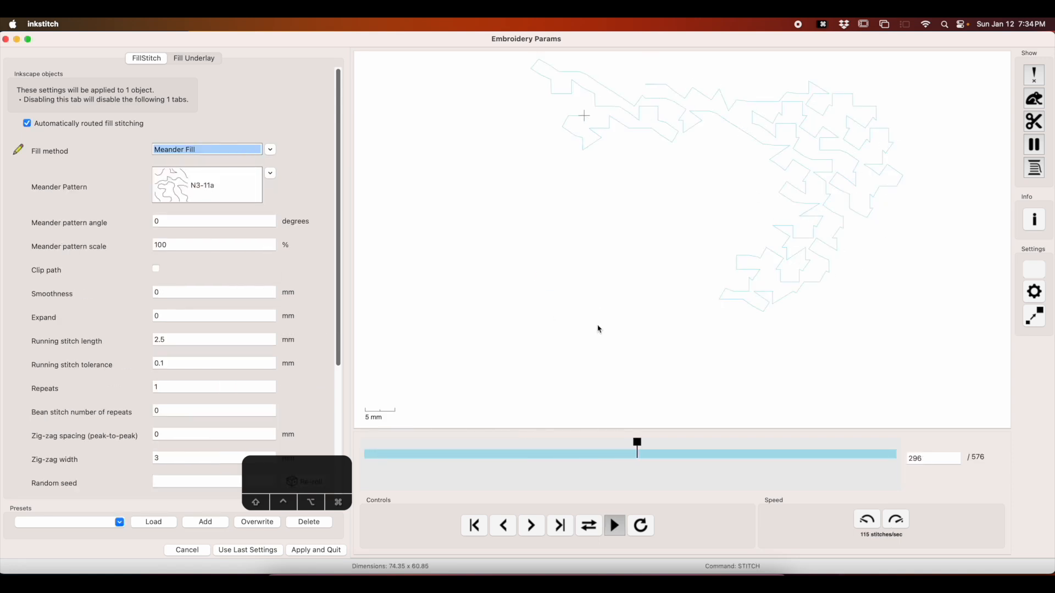
- Set the inner background's meander pattern scale to 80%, enable Trim After, and apply the embroidery parameters
double_click(191, 245)
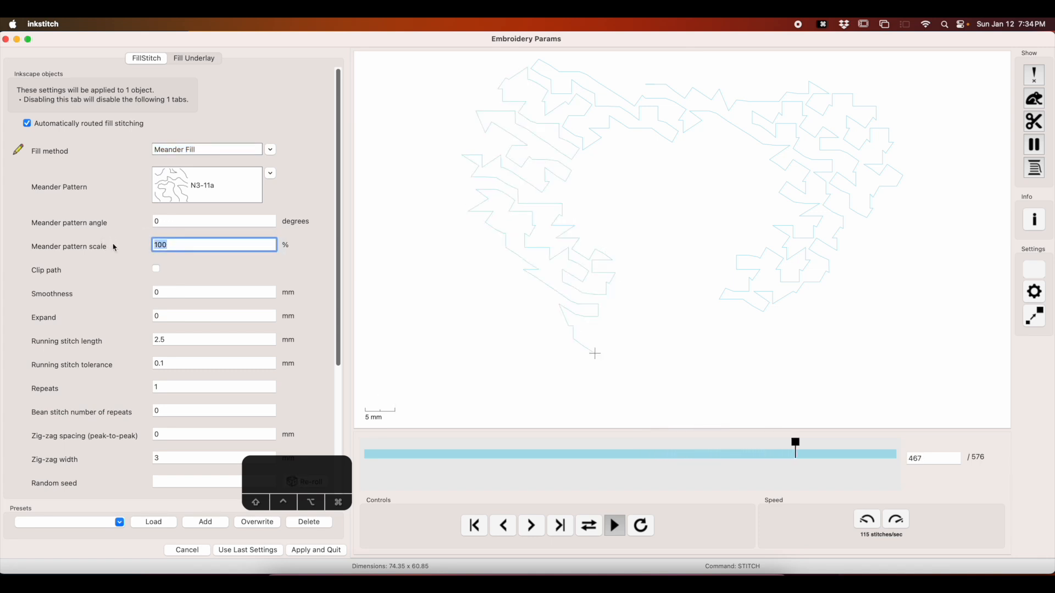
text(80)
click(178, 289)
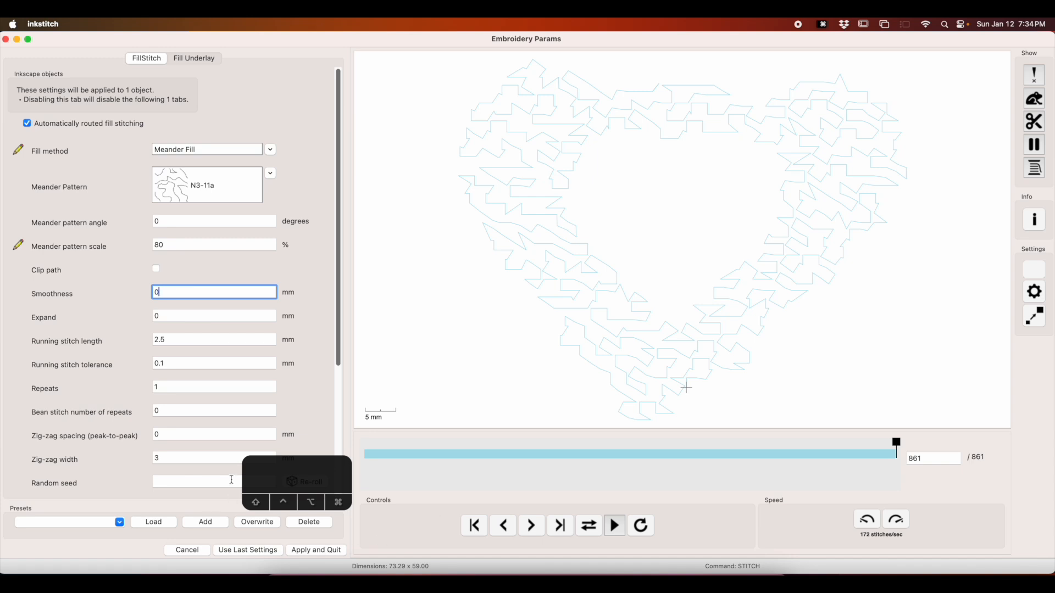
scroll(221, 390, down, 5)
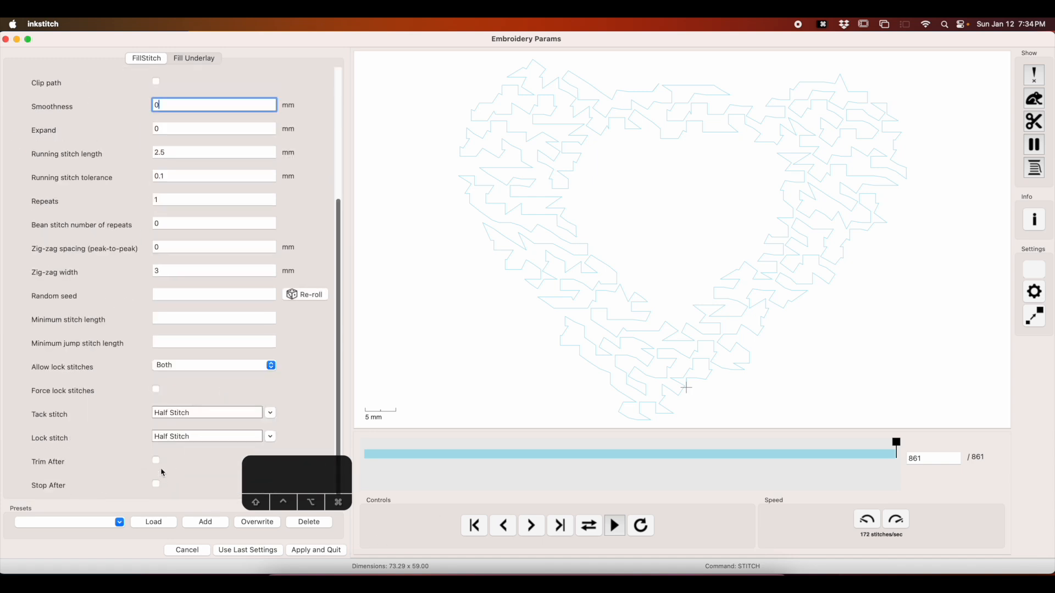
click(157, 461)
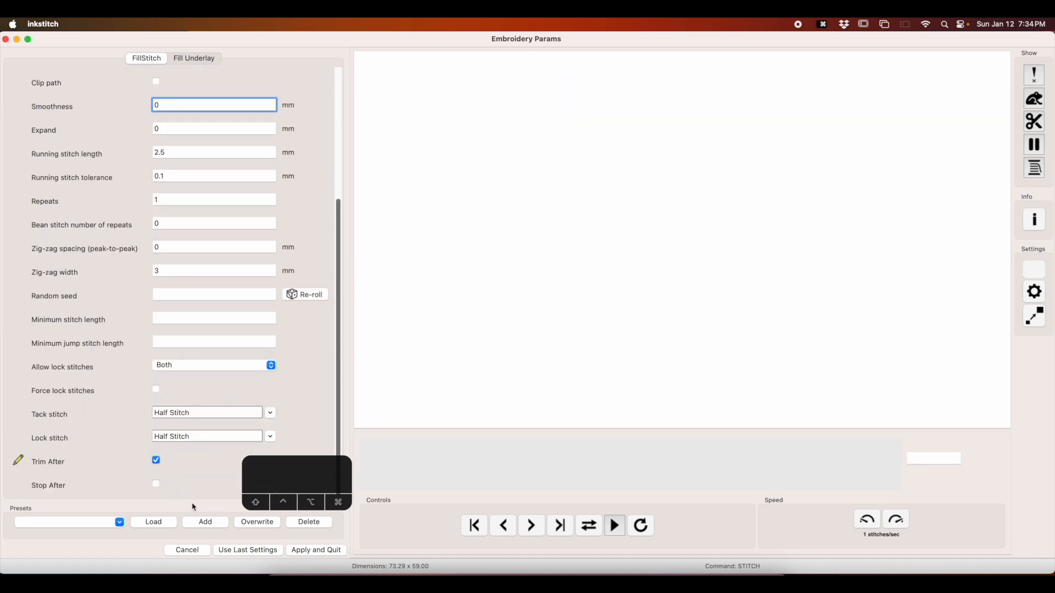
click(290, 548)
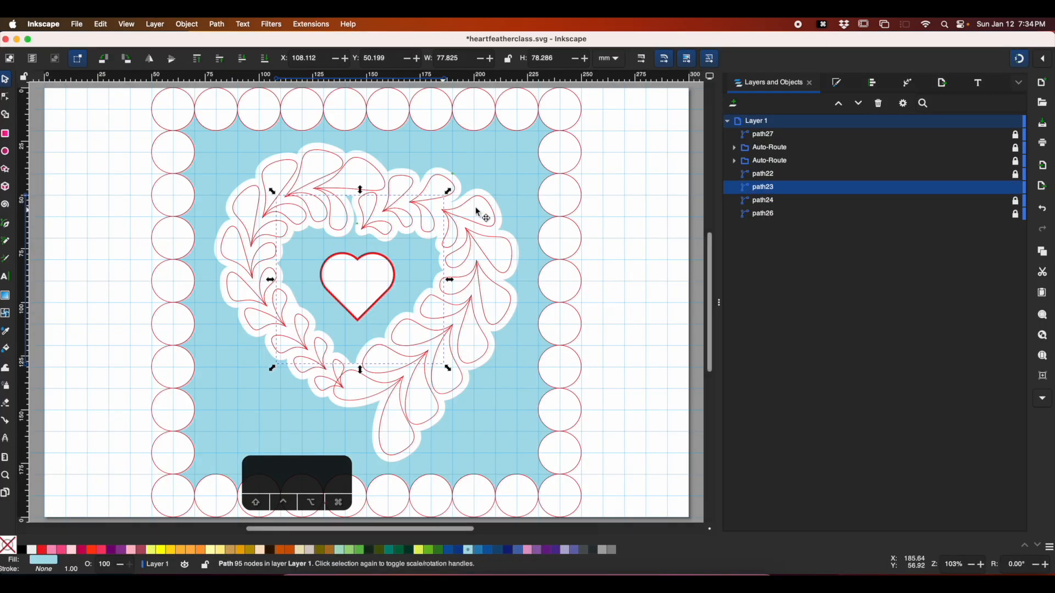
- Deselect the inner background shape and save the document
click(626, 208)
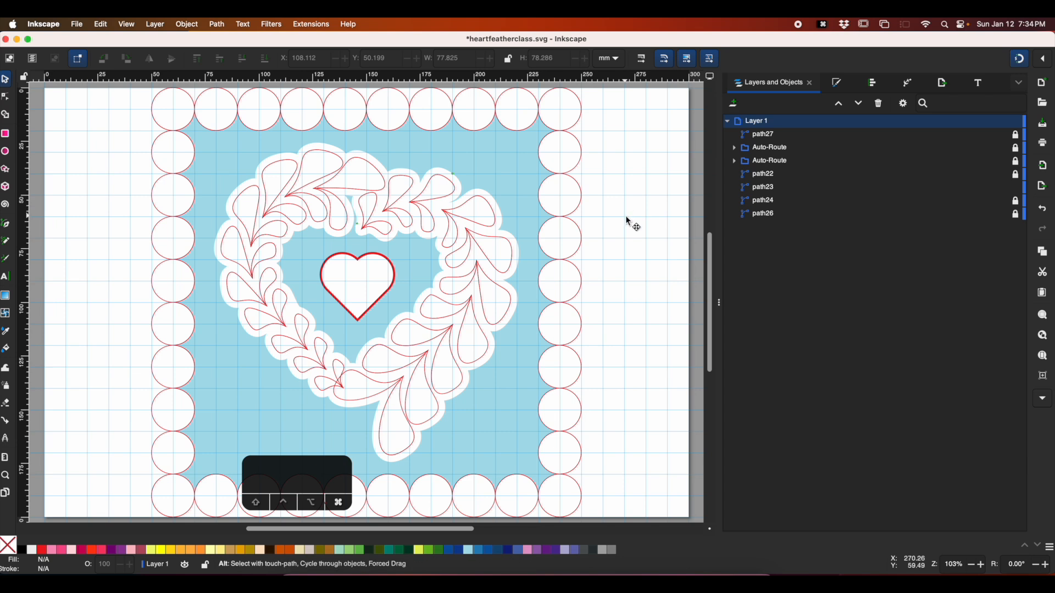
key(super+s)
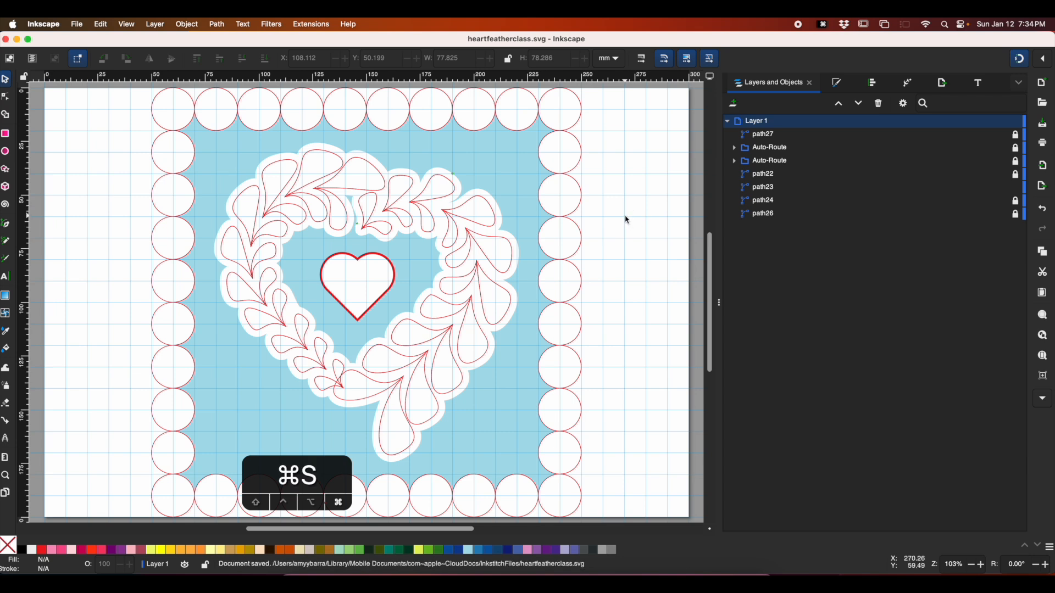
drag(305, 484, 610, 458)
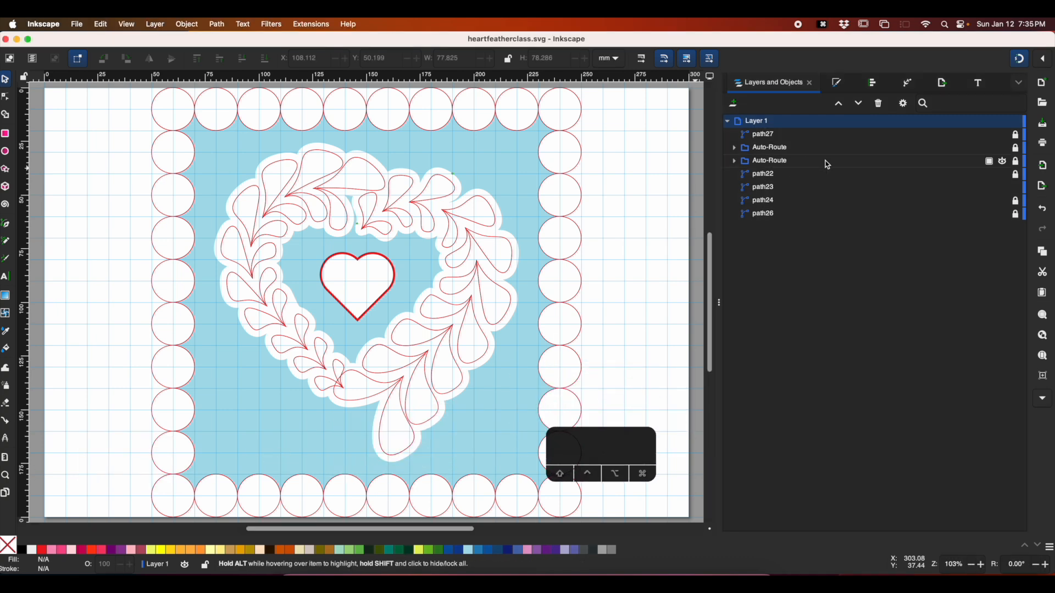
- Unlock all the locked objects in Layer 1
drag(1014, 134, 1017, 180)
click(1018, 202)
click(409, 272)
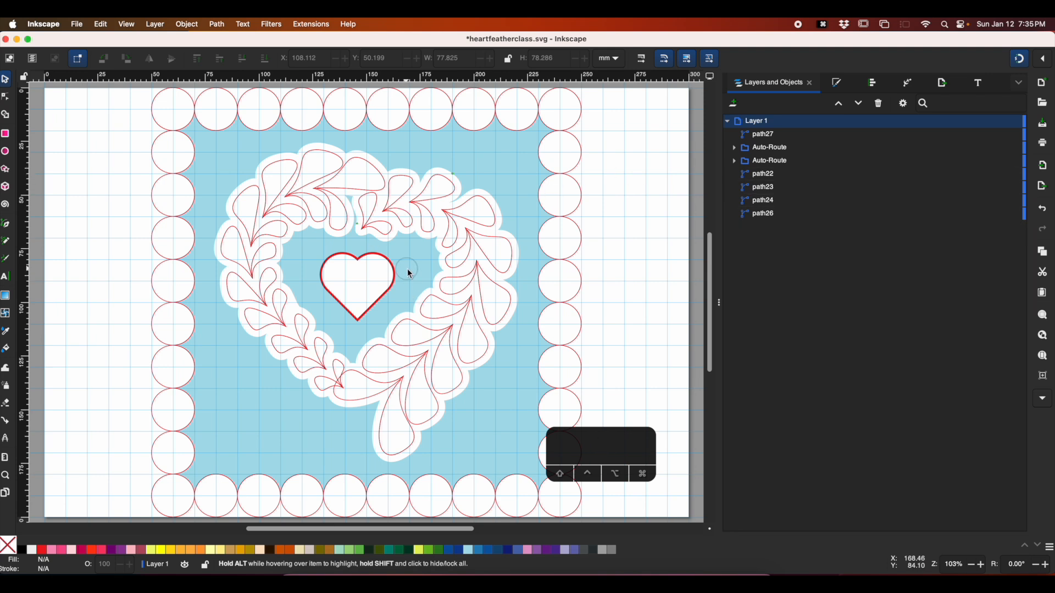
- Delete the stray paths path22 and path24 from Layer 1
click(829, 176)
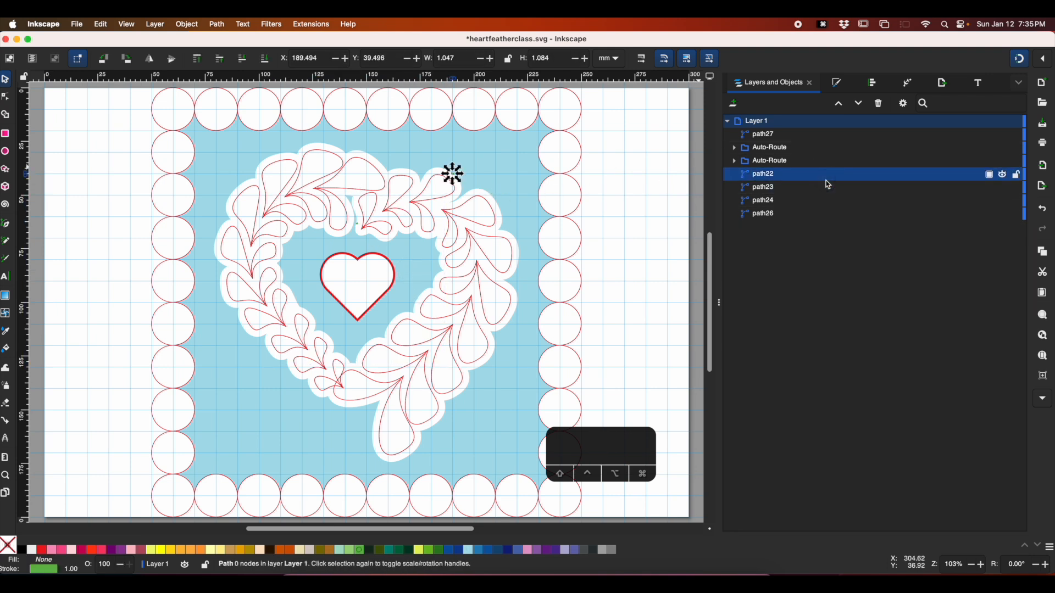
key(BackSpace)
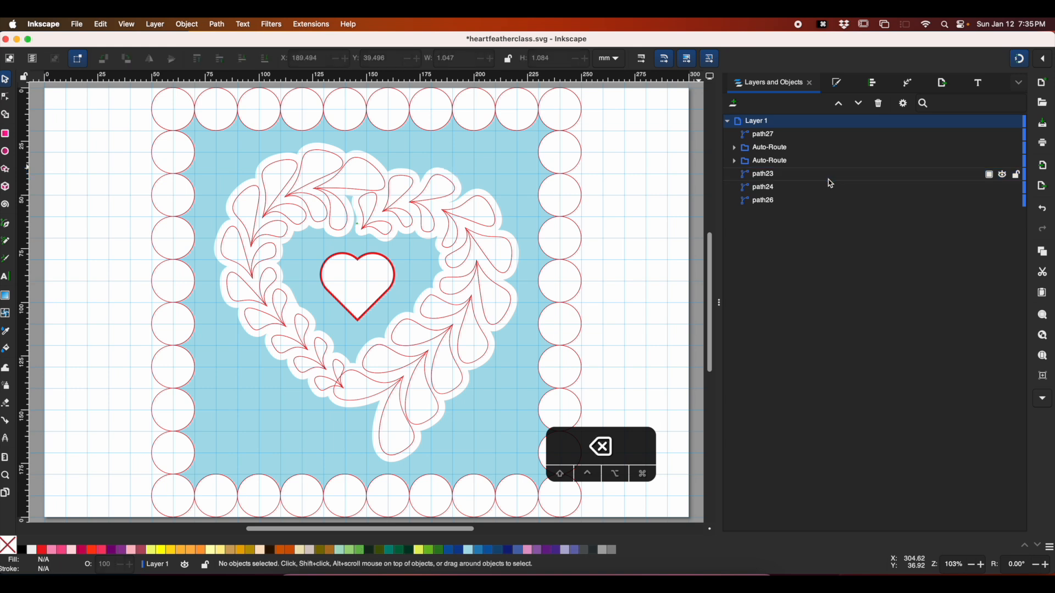
click(876, 201)
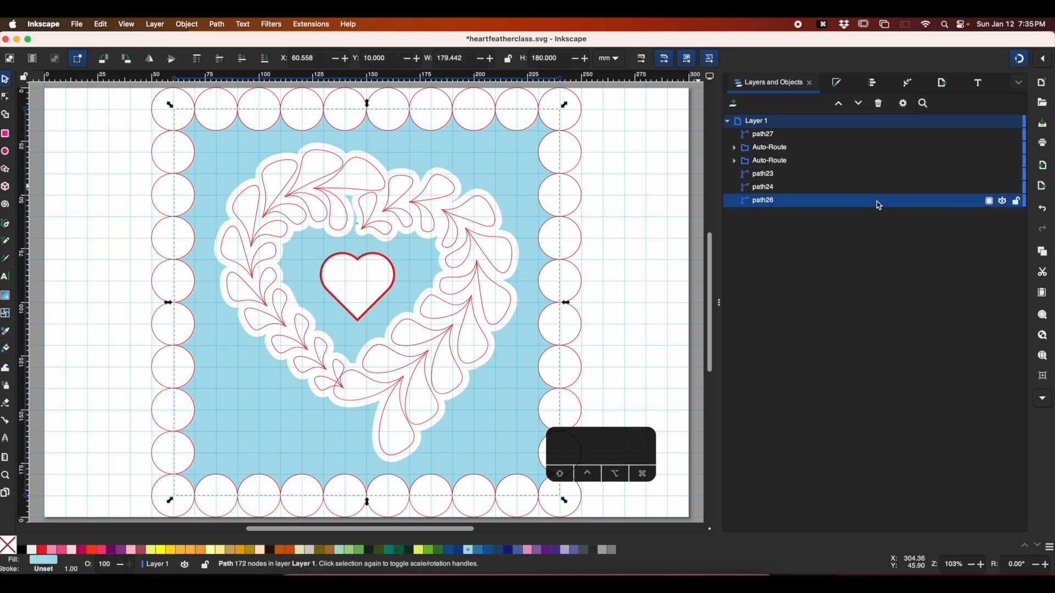
click(881, 187)
key(BackSpace)
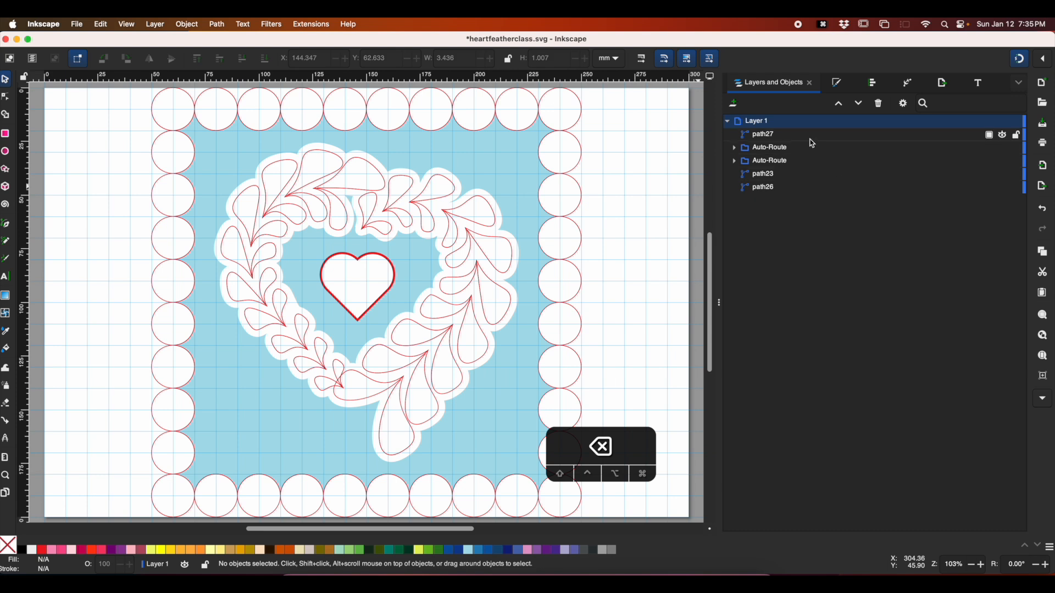
- Select each remaining object in Layer 1 in turn to check which part of the design it represents
click(810, 136)
click(811, 148)
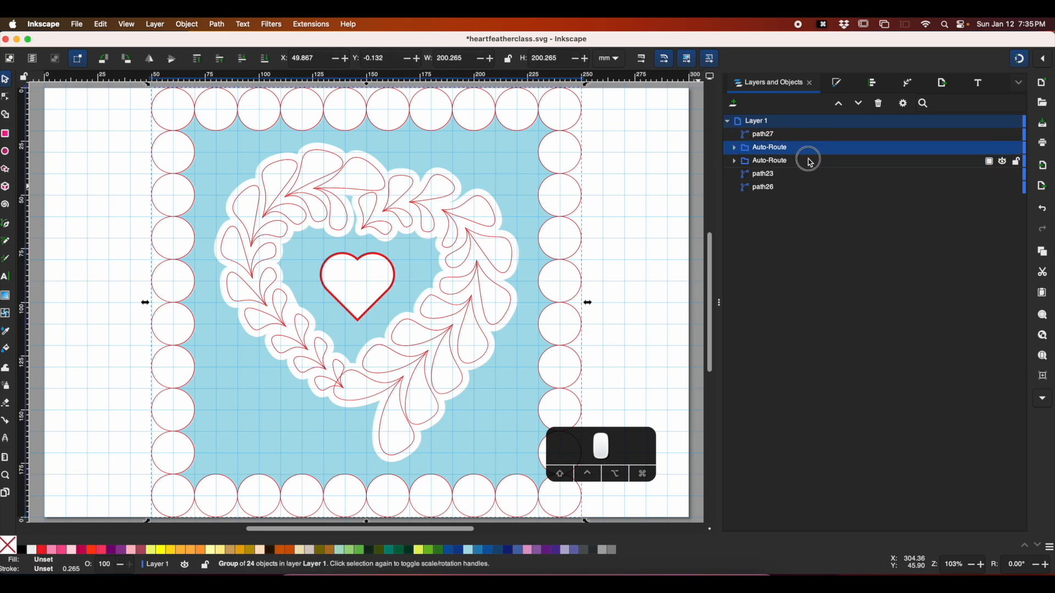
click(810, 161)
click(807, 176)
click(801, 187)
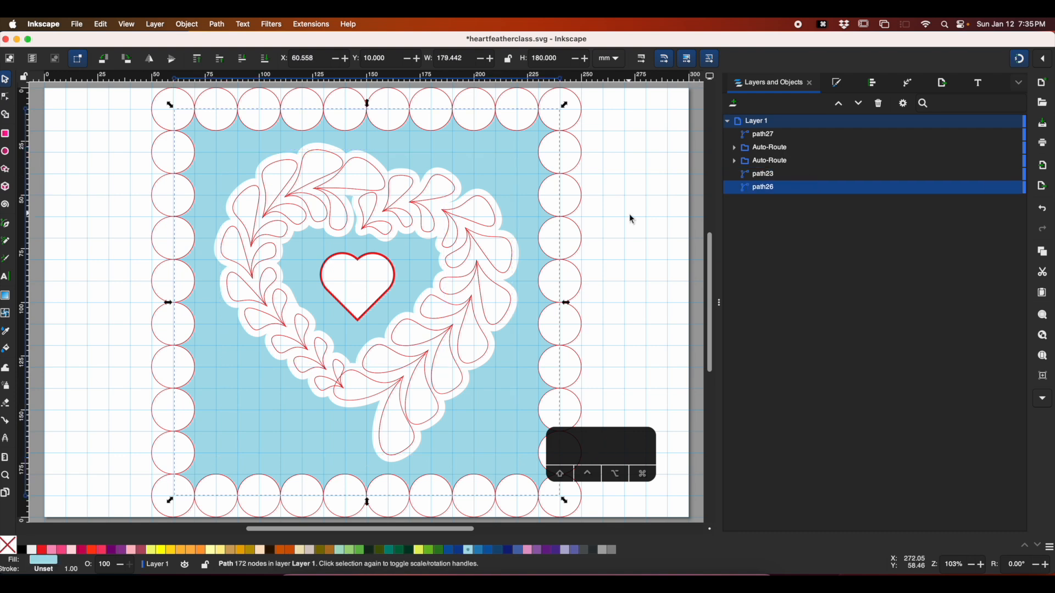
- Deselect everything, save the document, and run the whole design through the Ink/Stitch Simulator
click(634, 210)
key(super+s)
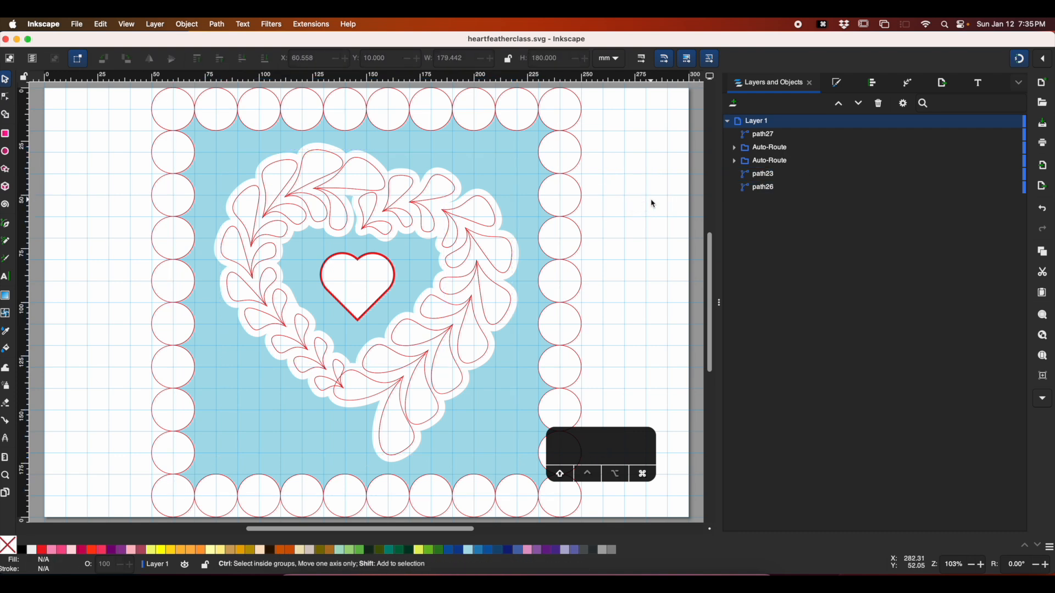
key(super+shift+l)
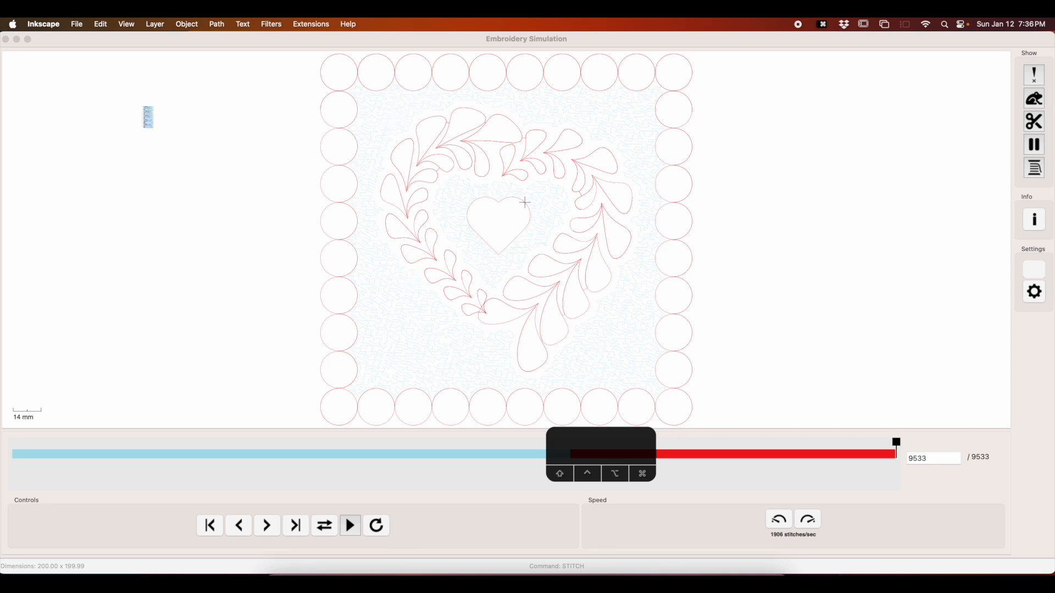
click(6, 39)
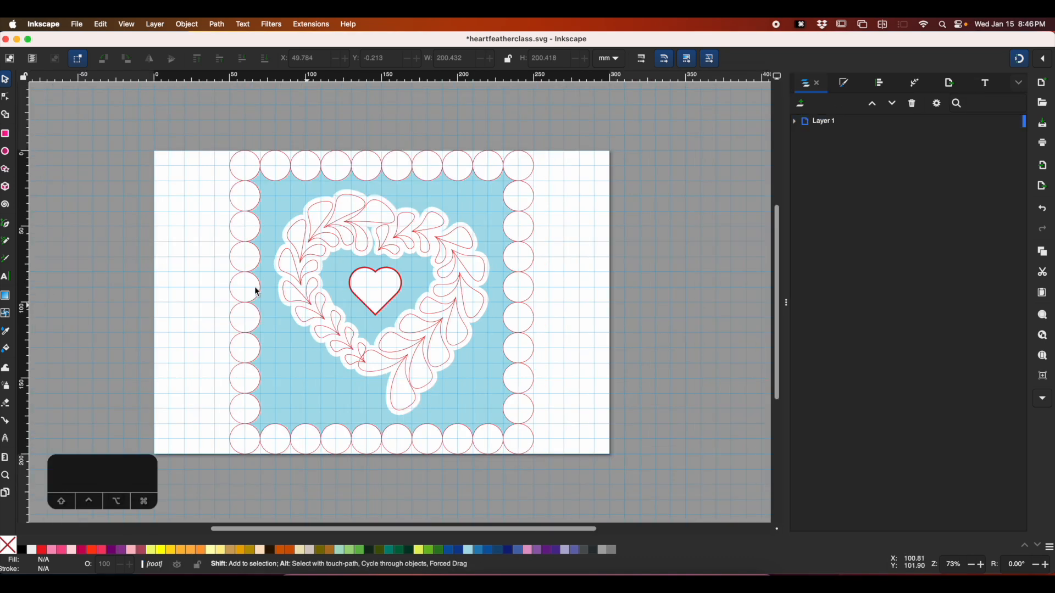
- Generate an Ink/Stitch Stitch Plan Preview in Realistic View (High Quality), placed beside the canvas, and bring it into view
click(312, 25)
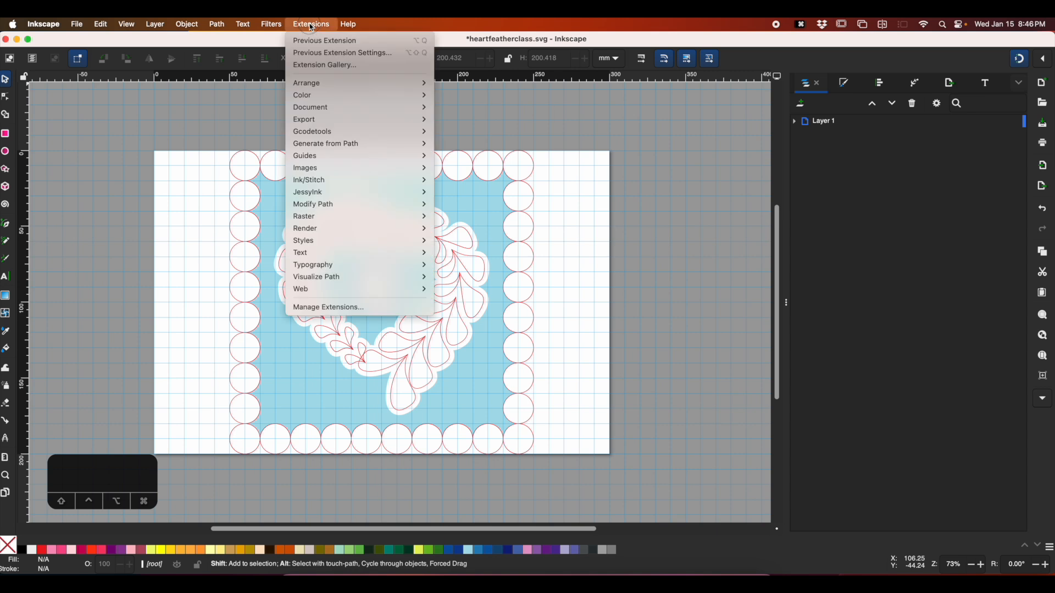
mouse_move(313, 180)
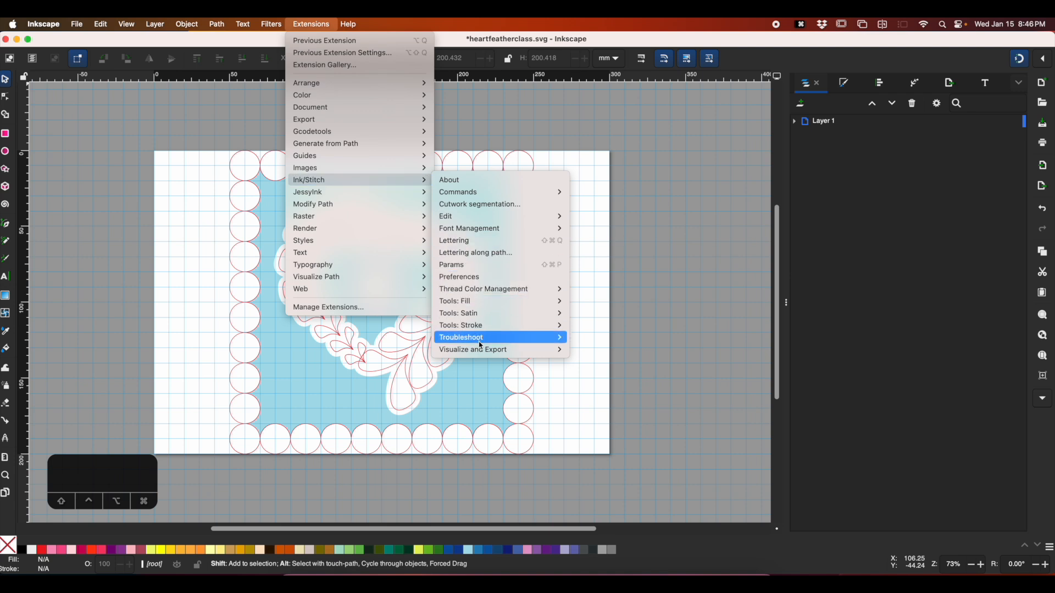
mouse_move(486, 352)
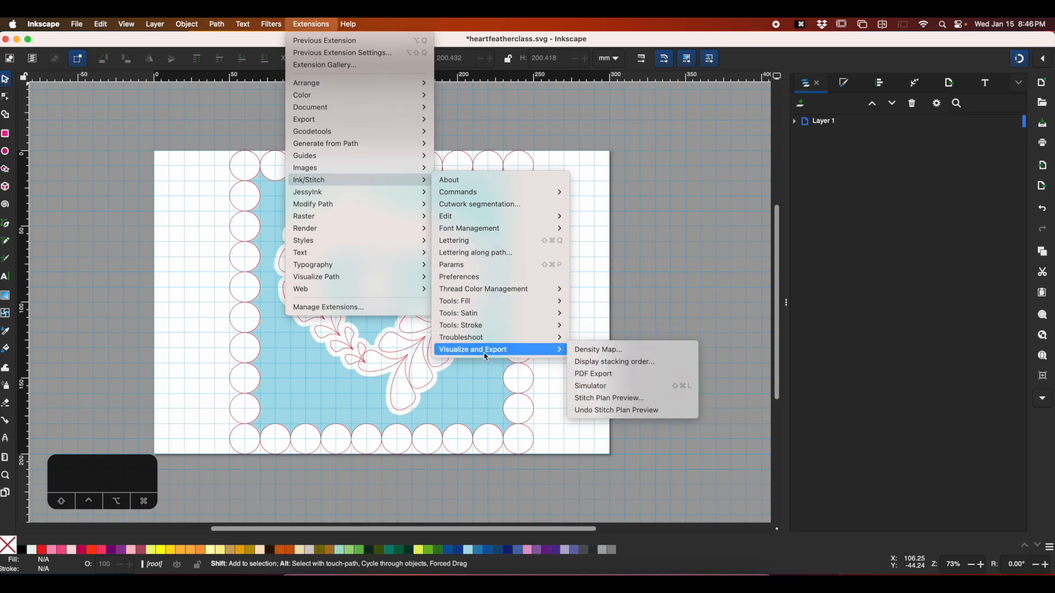
click(599, 399)
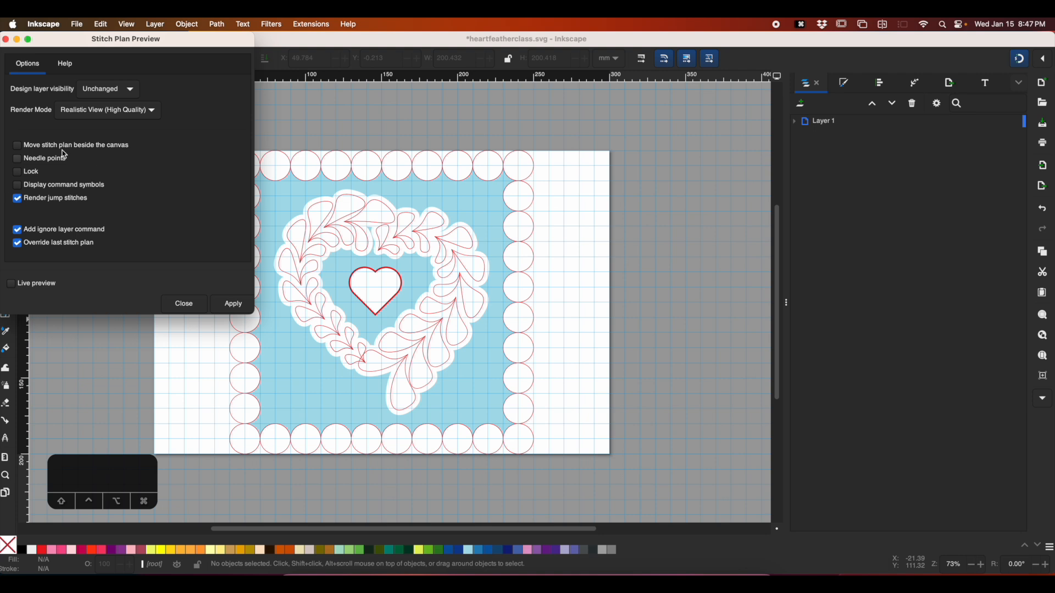
click(19, 146)
click(227, 305)
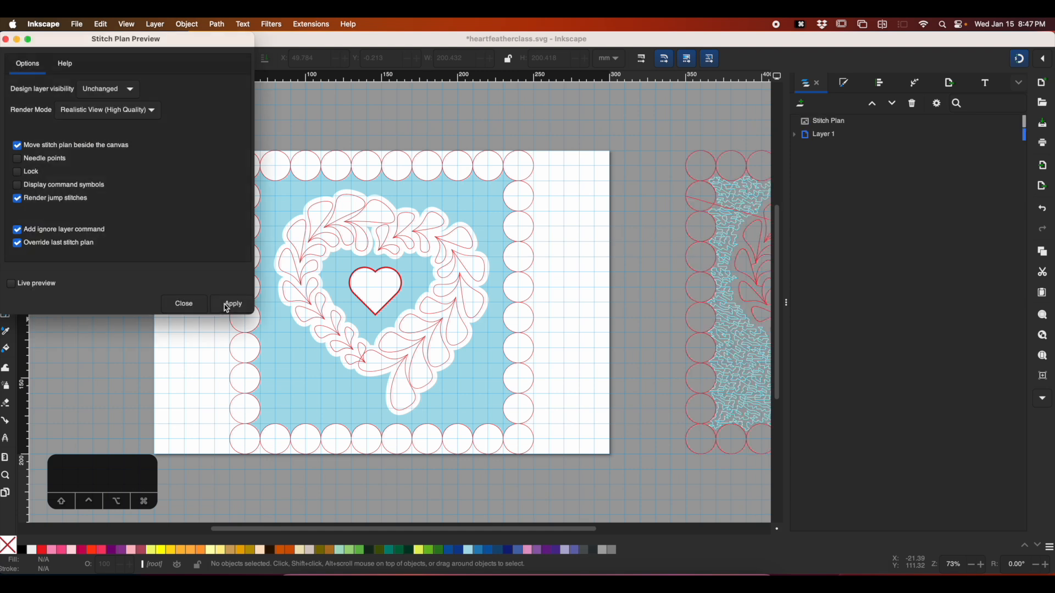
click(186, 303)
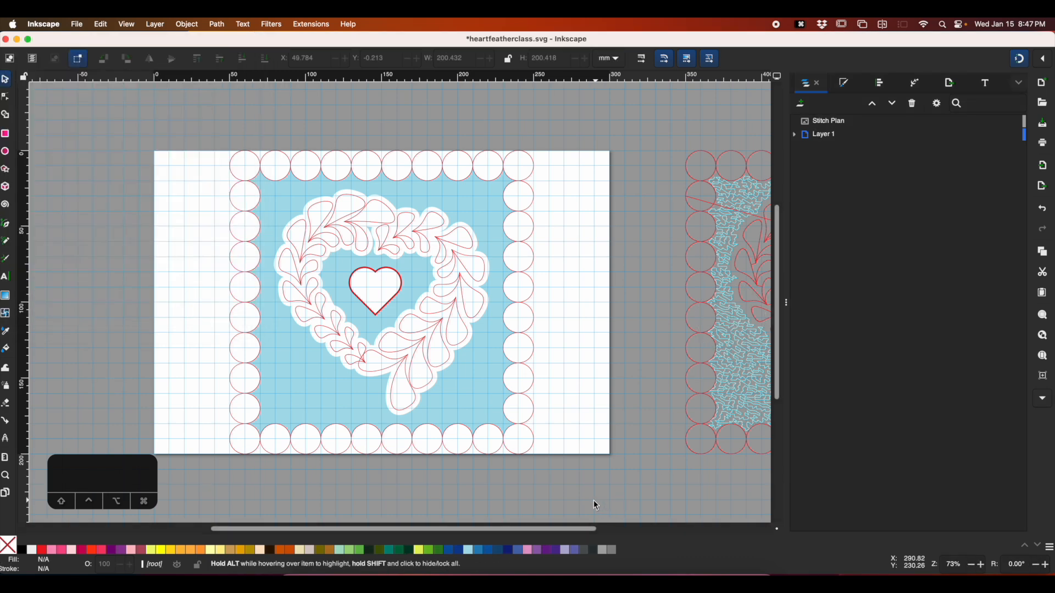
drag(591, 529, 743, 532)
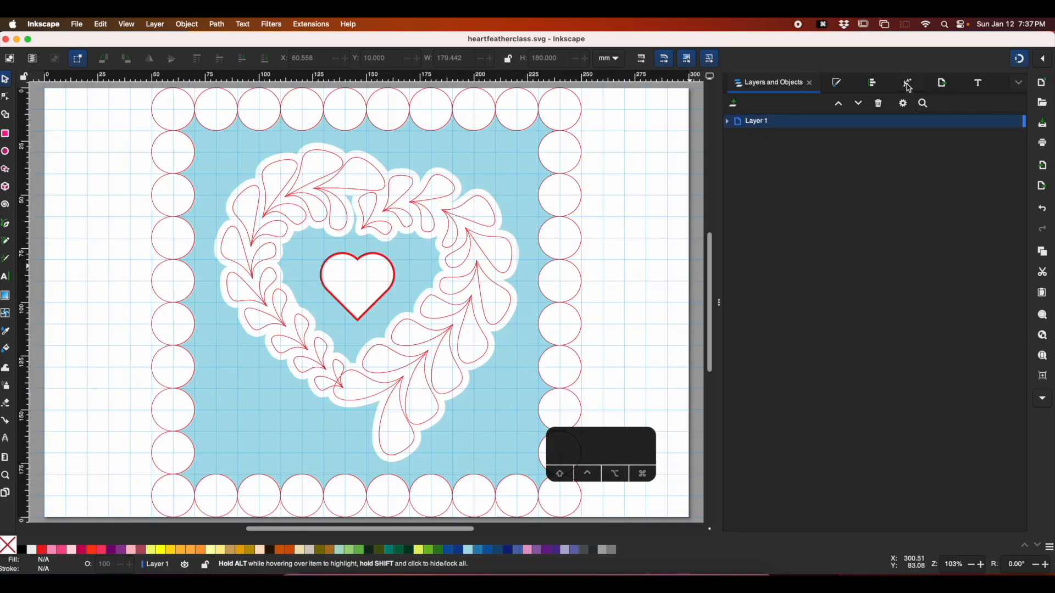
- Export the page as heartfeatherclass.pes in the Ink/Stitch Brother Embroidery Format
click(941, 83)
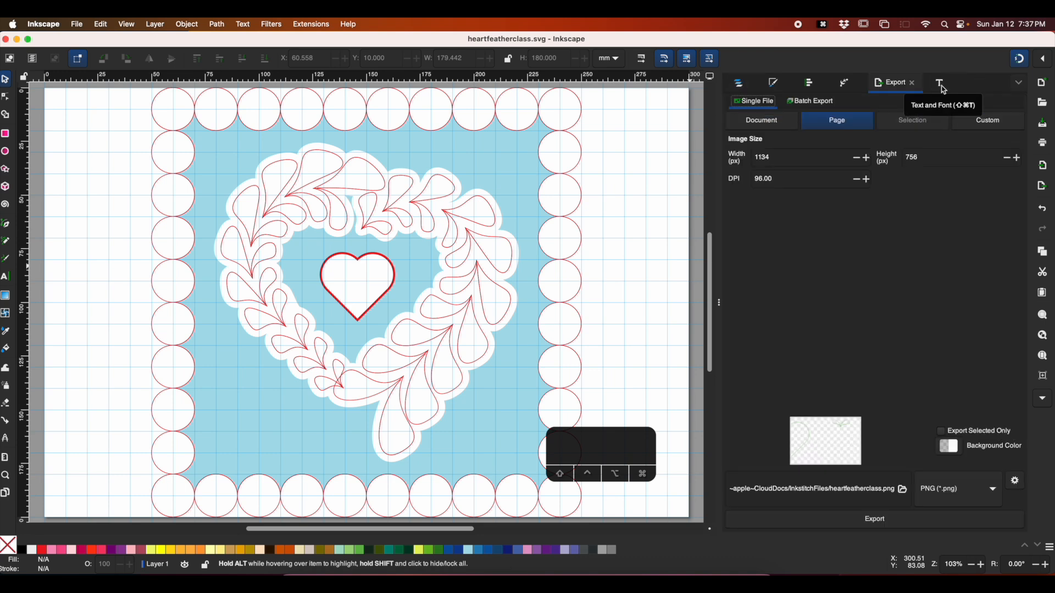
click(978, 488)
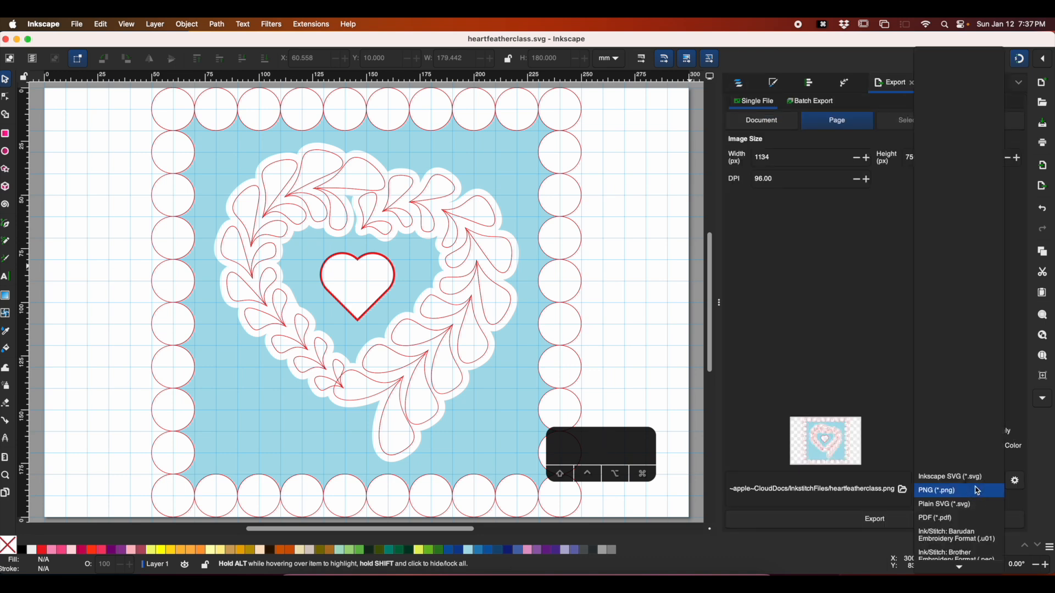
scroll(975, 538, down, 2)
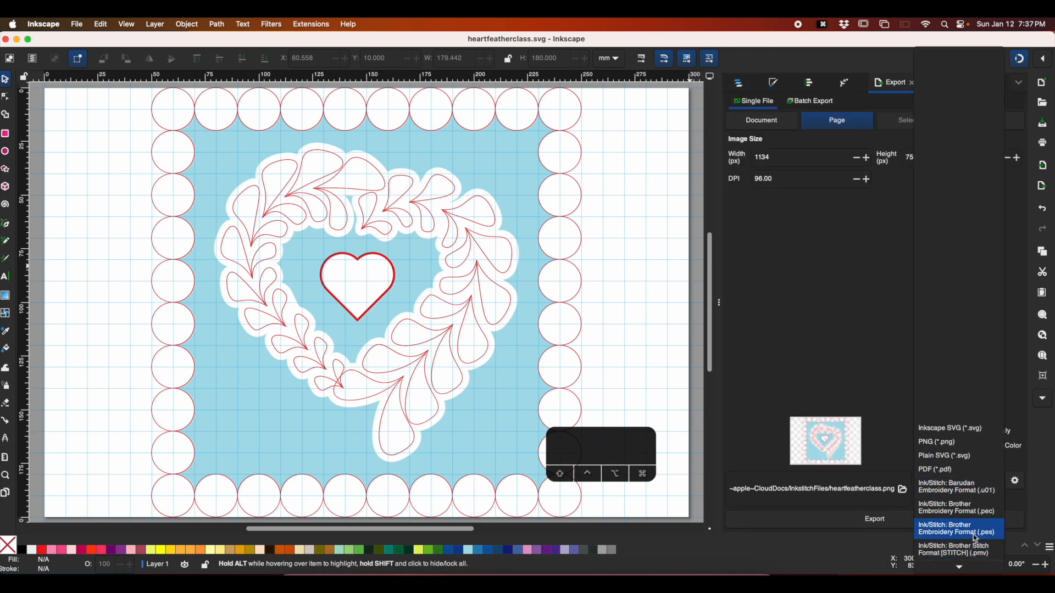
click(976, 537)
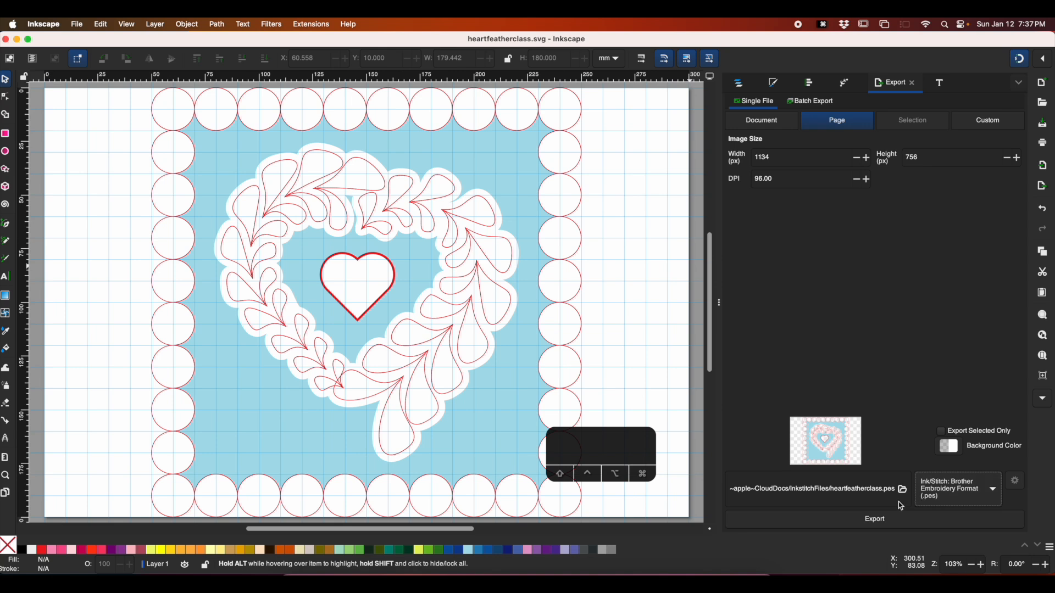
click(881, 522)
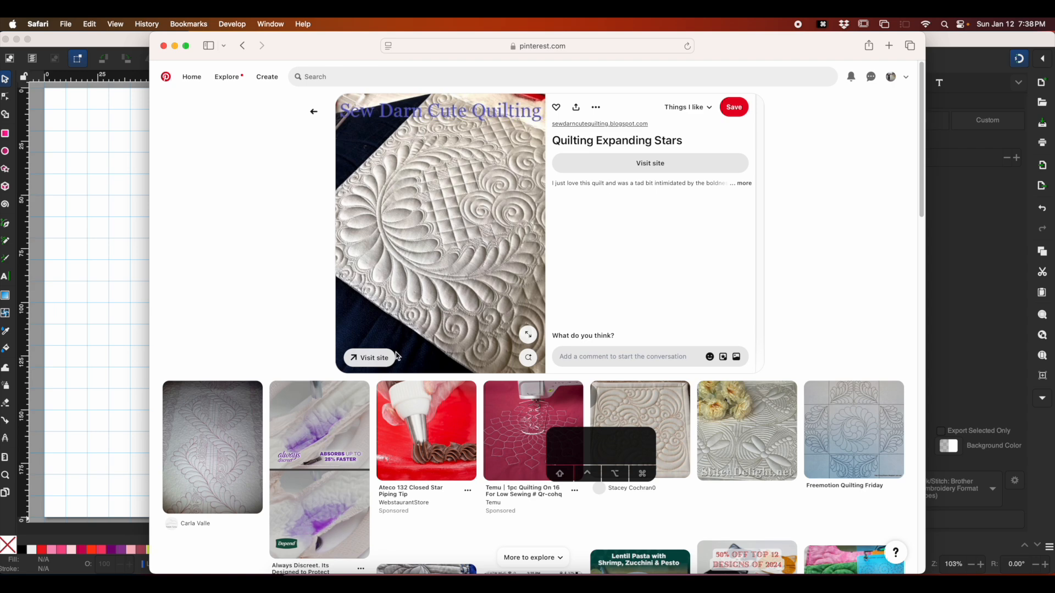
- In Safari, browse related feather quilting pins on Pinterest and examine their feather layouts and background fills
click(220, 451)
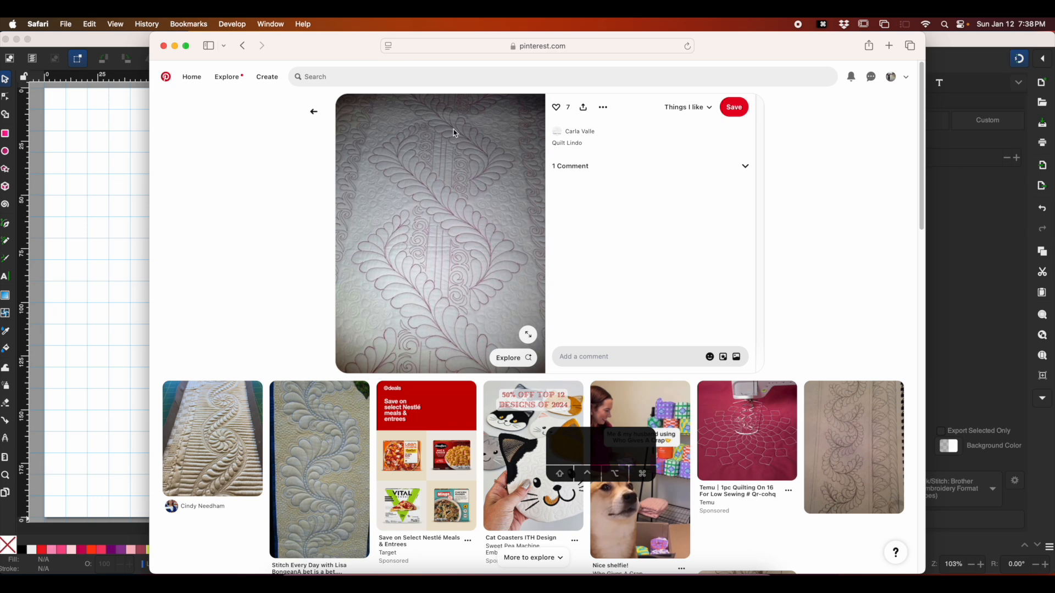
mouse_move(322, 444)
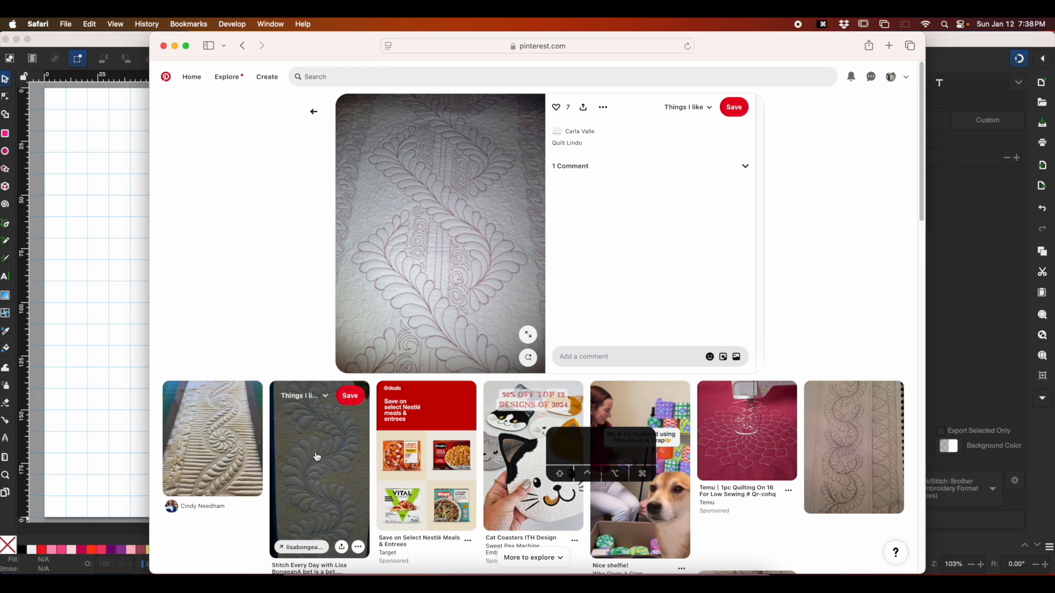
click(317, 456)
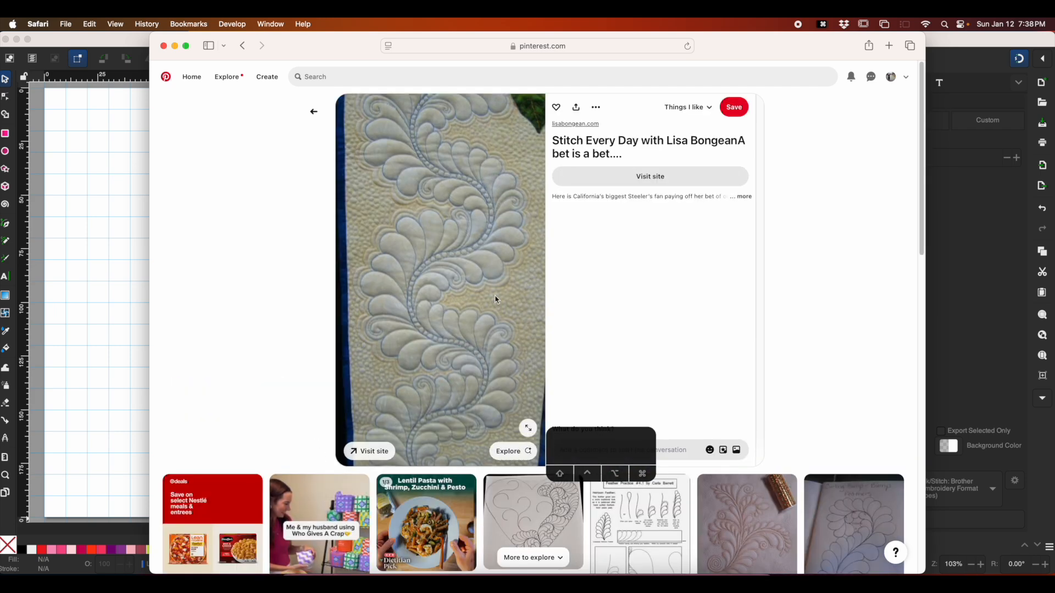
scroll(500, 301, down, 10)
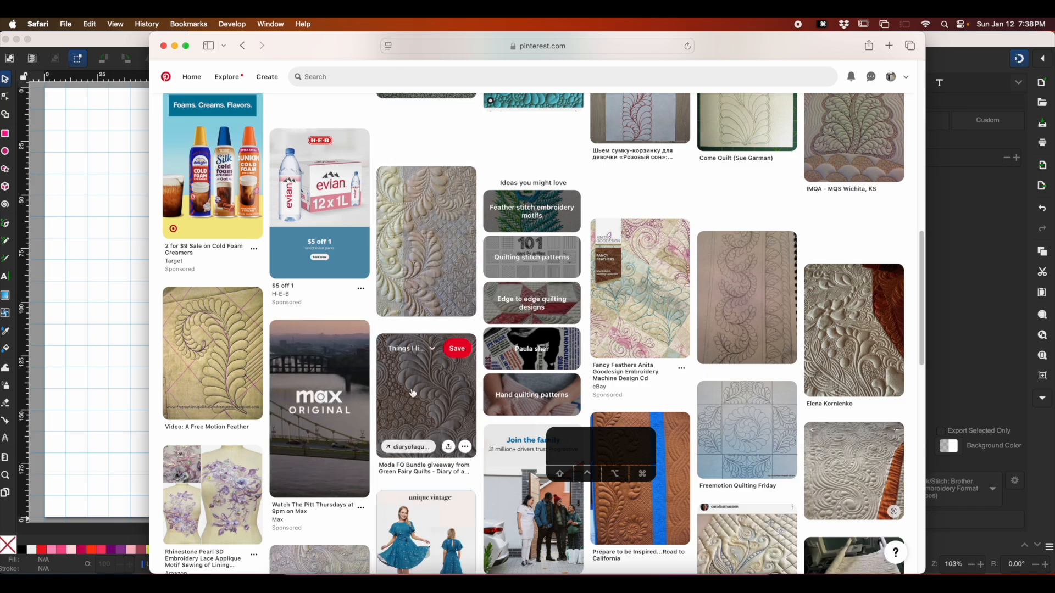
click(412, 394)
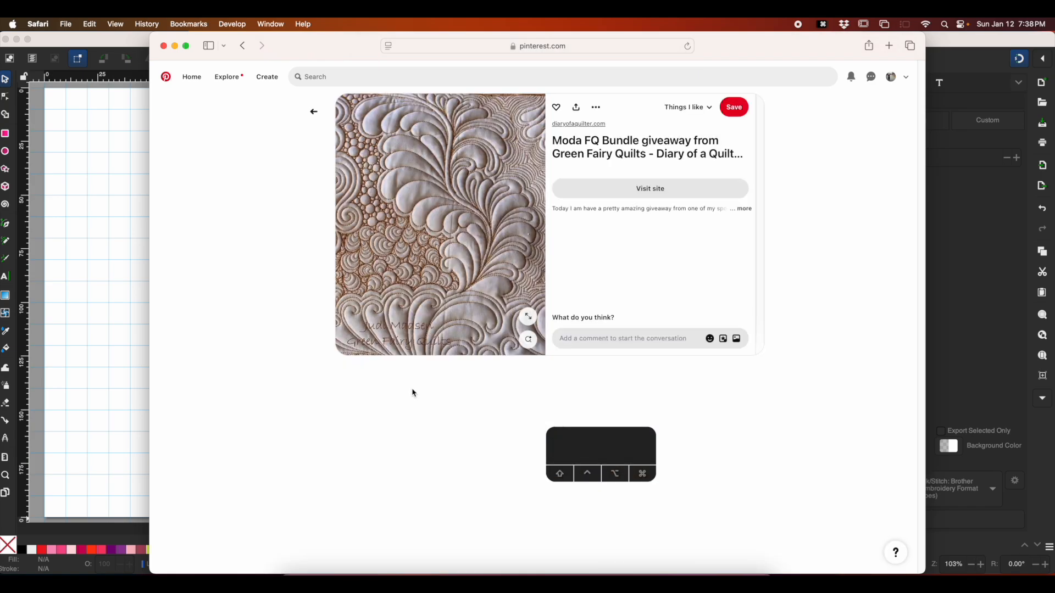